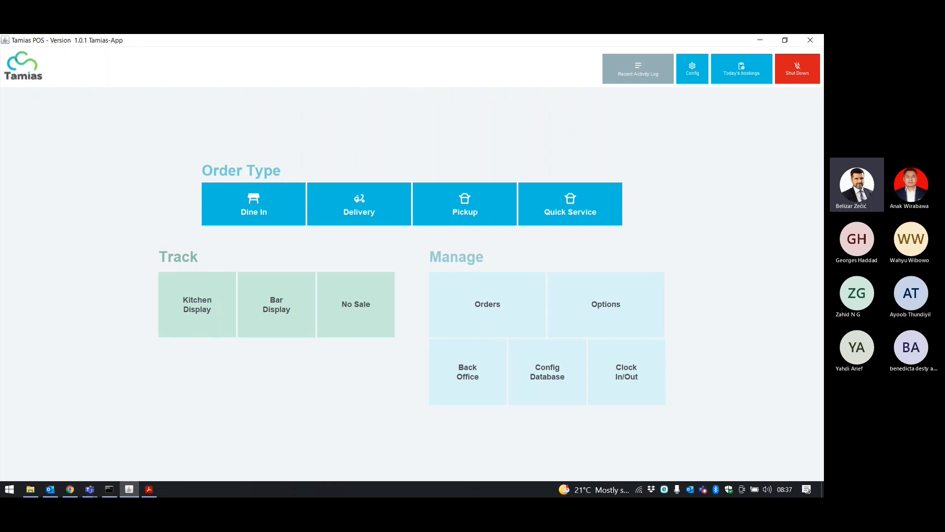
Switch from Tamias POS to the WallPost Payment Ledgers page in Chrome.
left_click(75, 490)
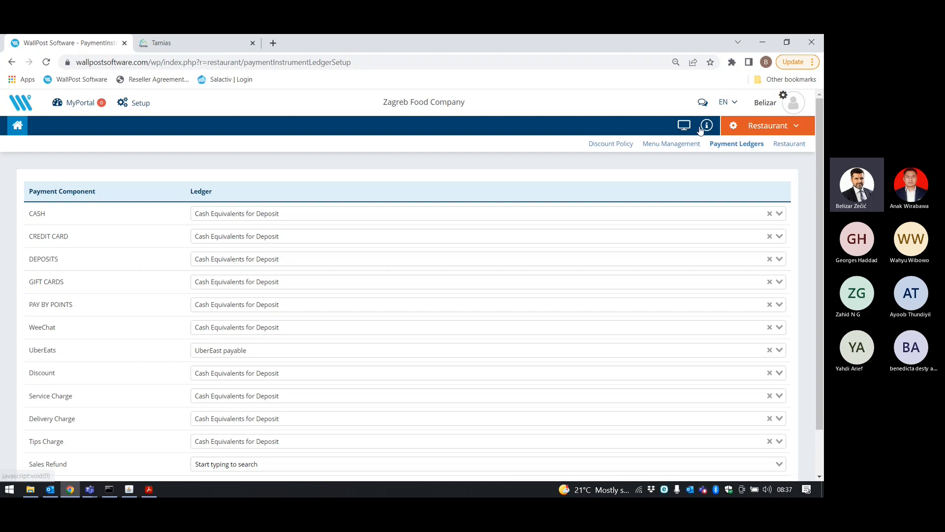
Go to MyPortal and switch the module dropdown to Finance for Zagreb Food Company.
left_click(701, 129)
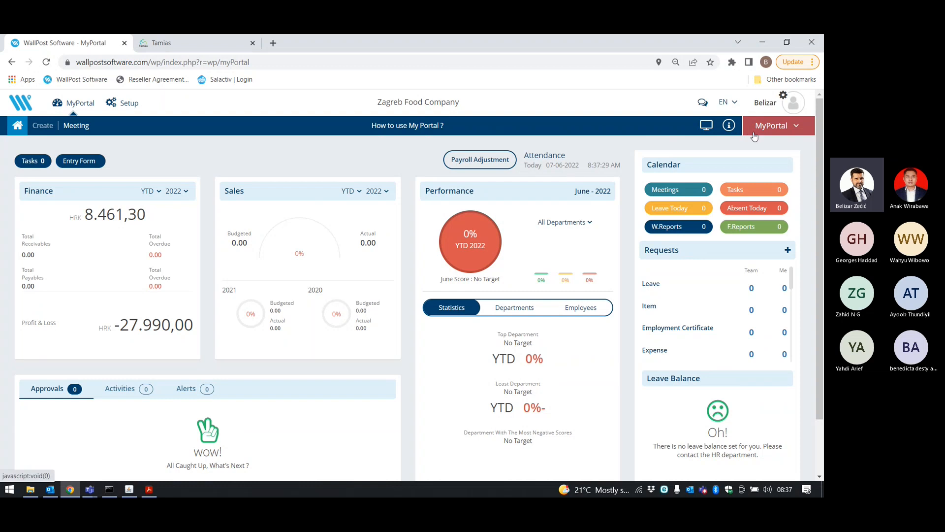
left_click(782, 131)
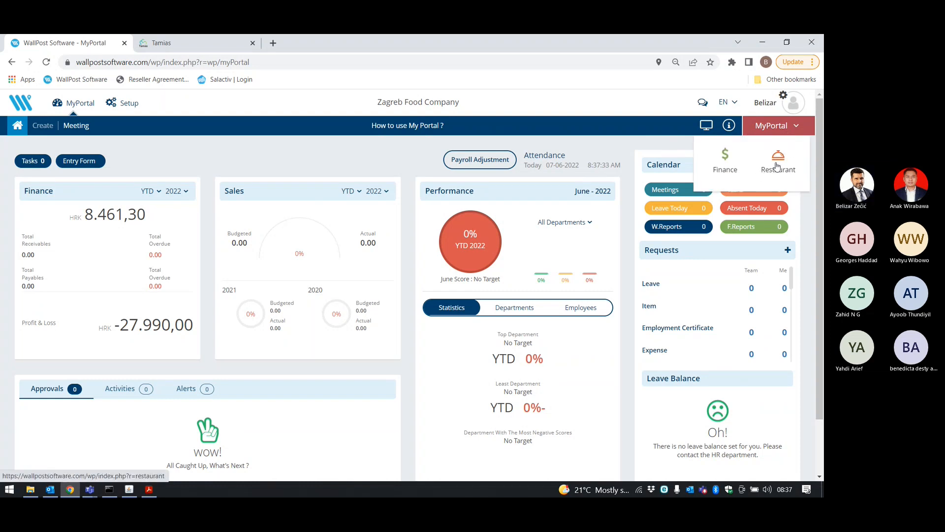
left_click(353, 158)
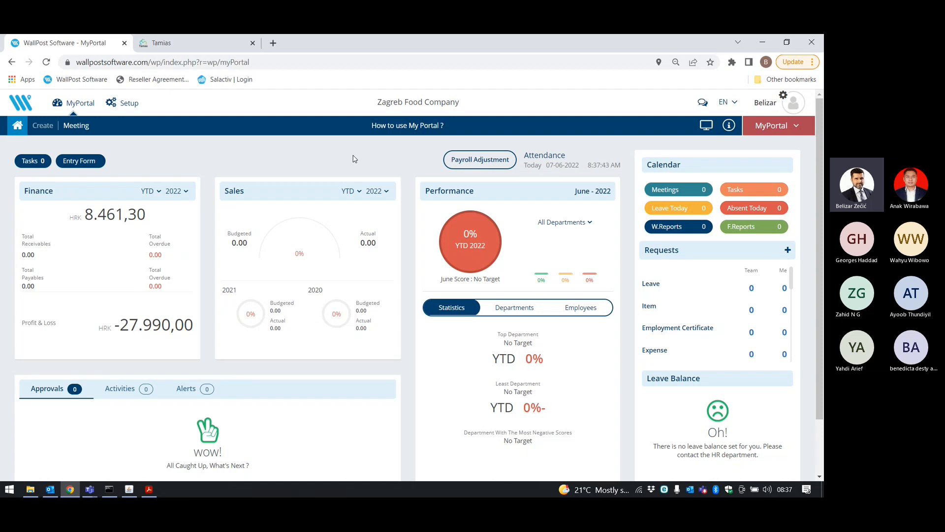
left_click(766, 131)
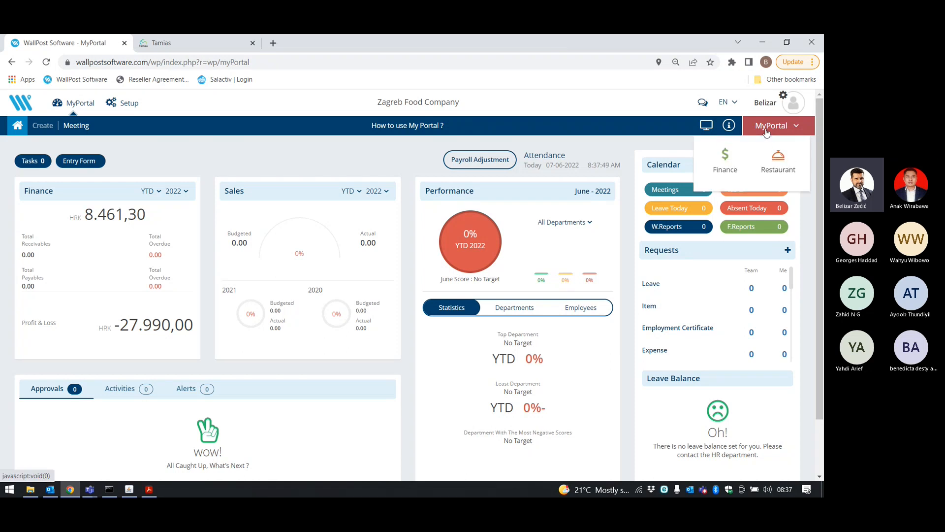
left_click(726, 159)
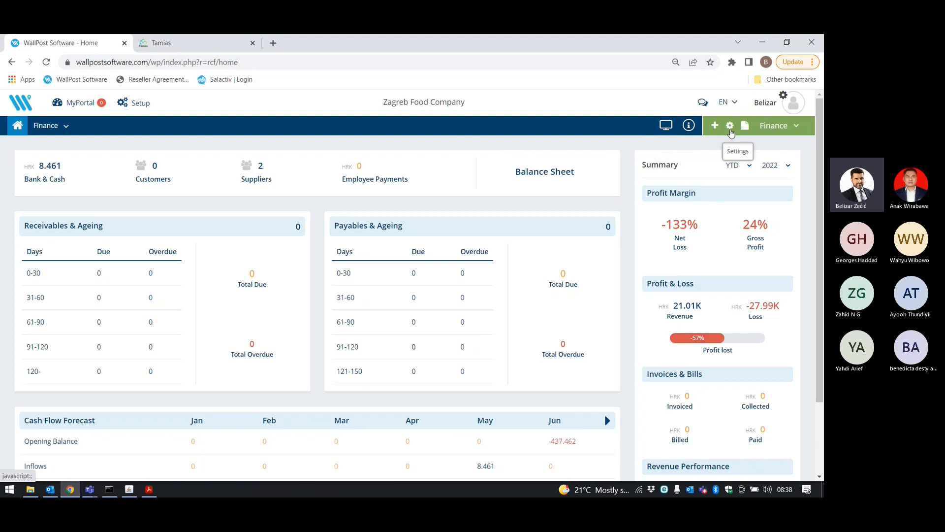
Open Finance settings Import and step through Chart of Accounts, Ledger and Ledger Group.
left_click(730, 126)
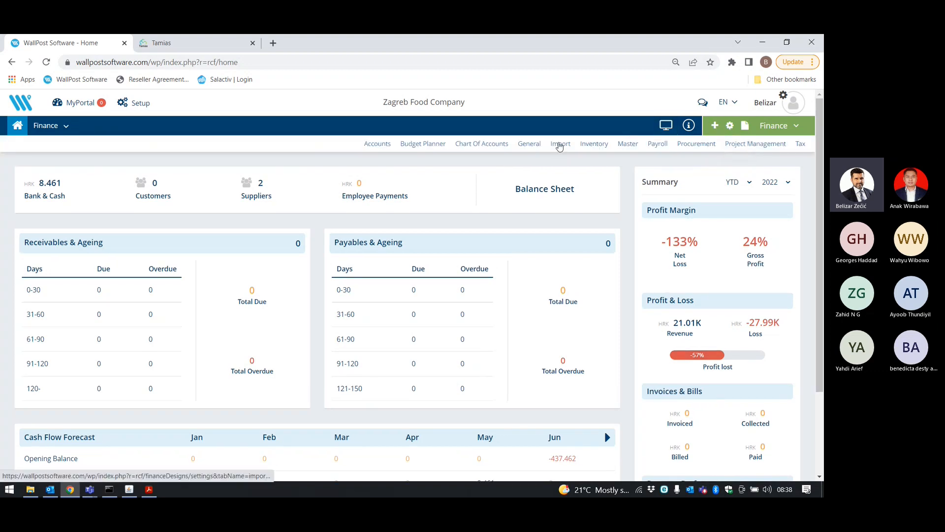
left_click(561, 144)
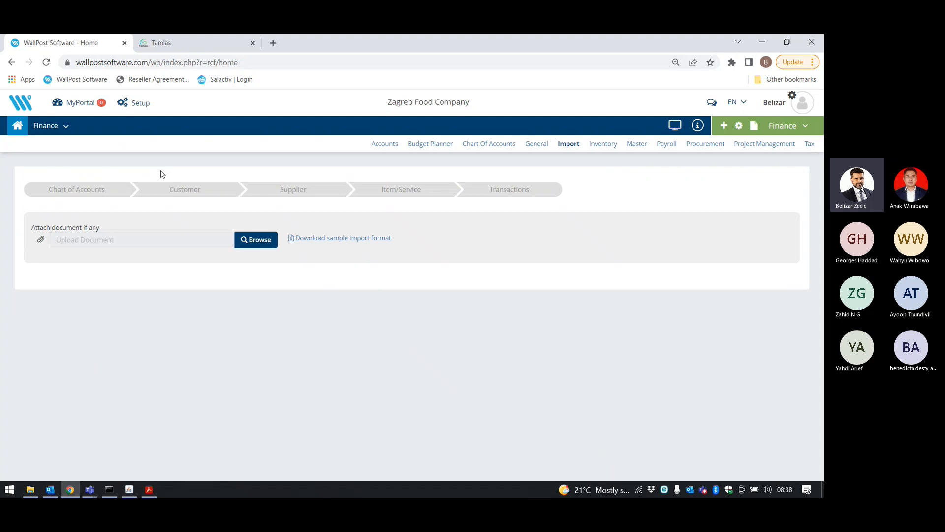
left_click(92, 195)
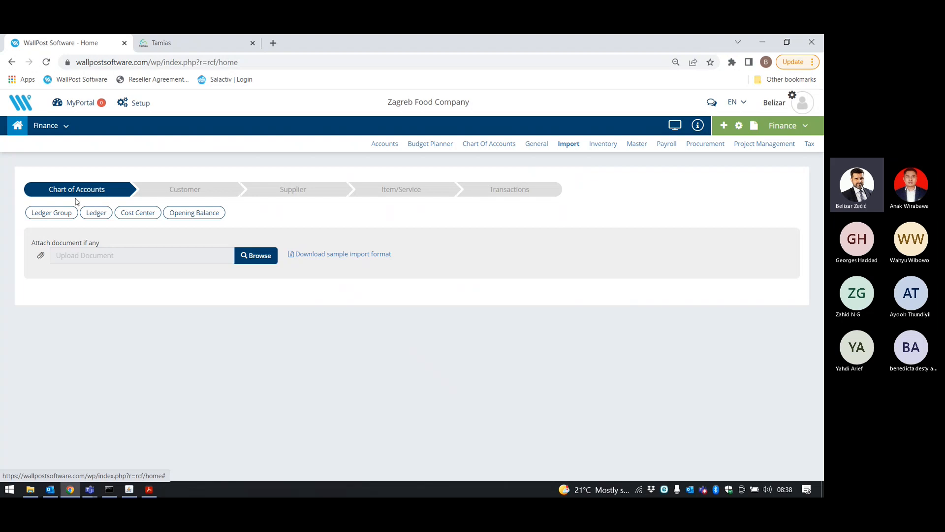
left_click(94, 214)
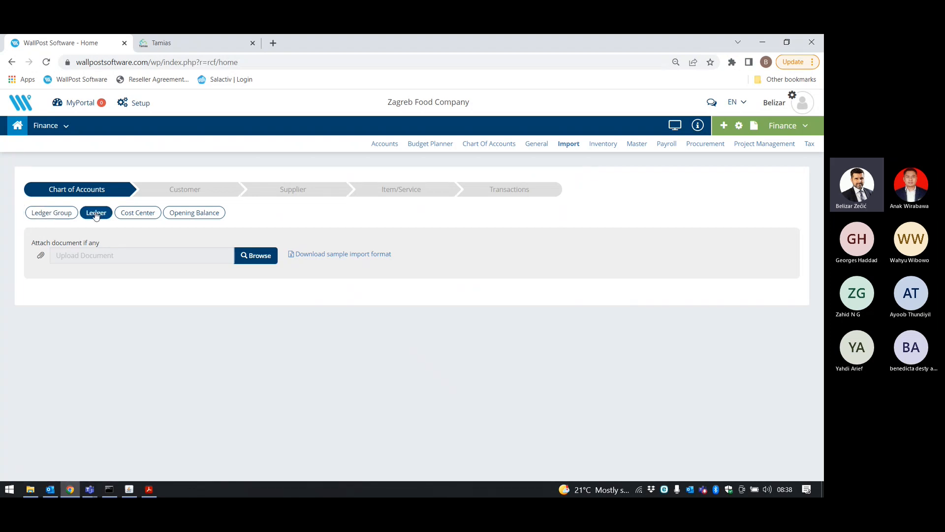
left_click(64, 213)
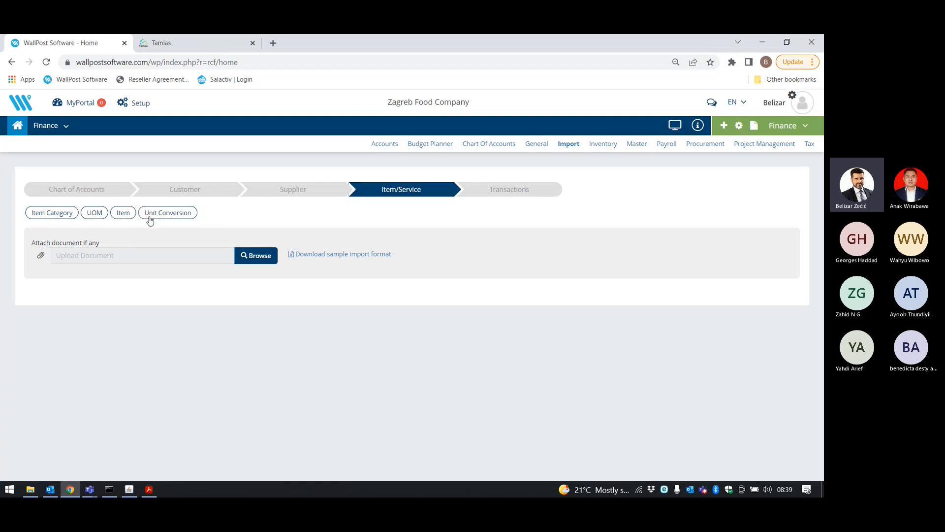
Upload the Step 4_ZFC_Item Categories file as the Item Category import.
left_click(52, 215)
left_click(247, 255)
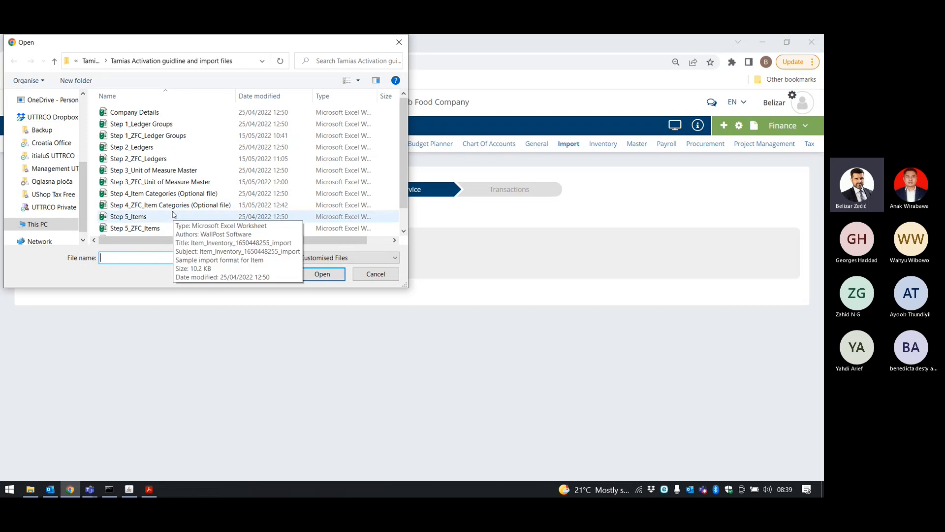
left_click(165, 193)
left_click(164, 205)
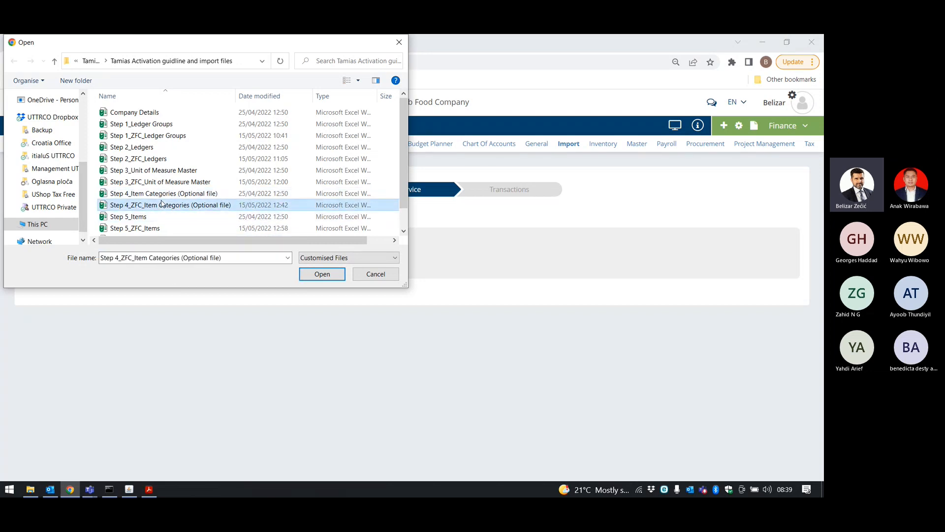
left_click(322, 274)
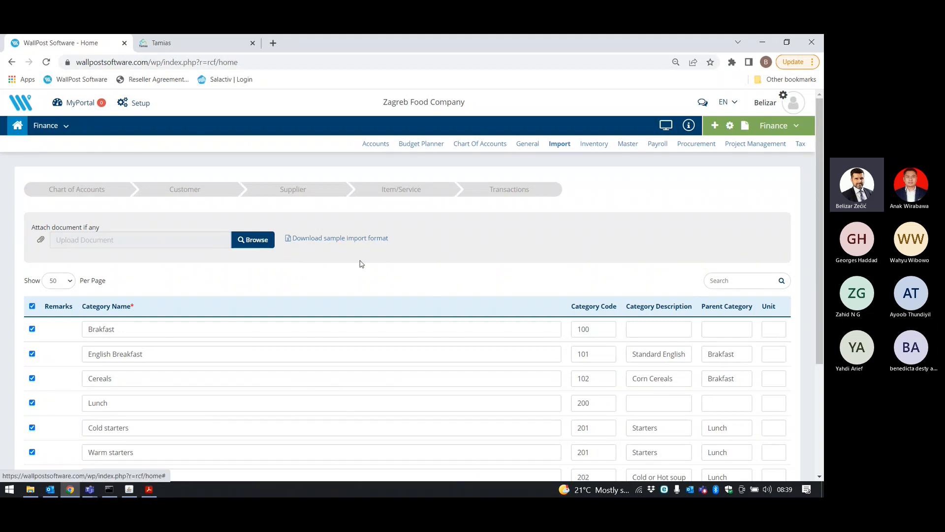
scroll(361, 264, "down", 3)
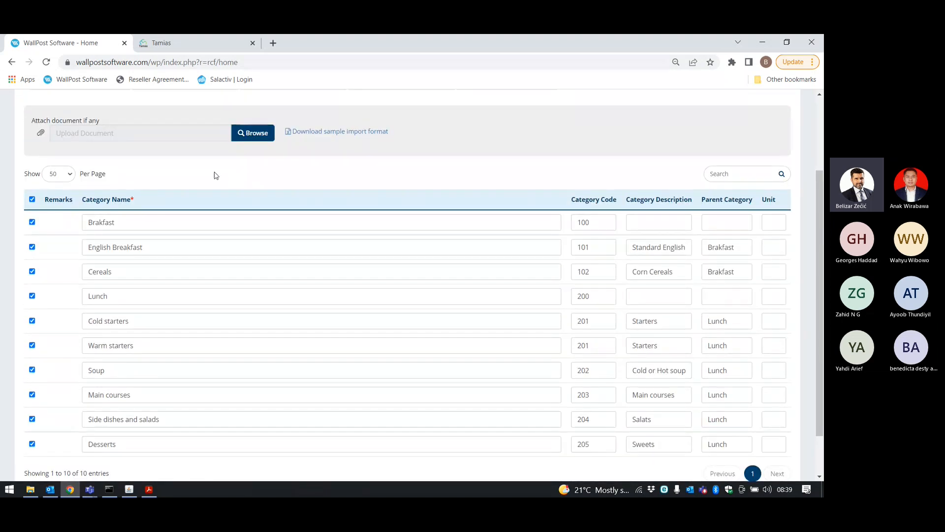
scroll(173, 204, "down", 2)
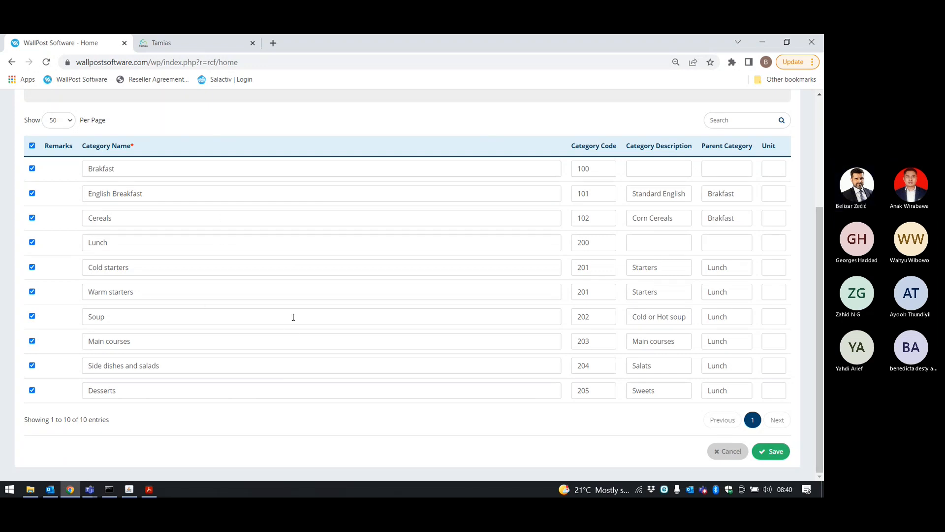
scroll(294, 316, "up", 1)
scroll(293, 316, "up", 1)
scroll(293, 316, "down", 1)
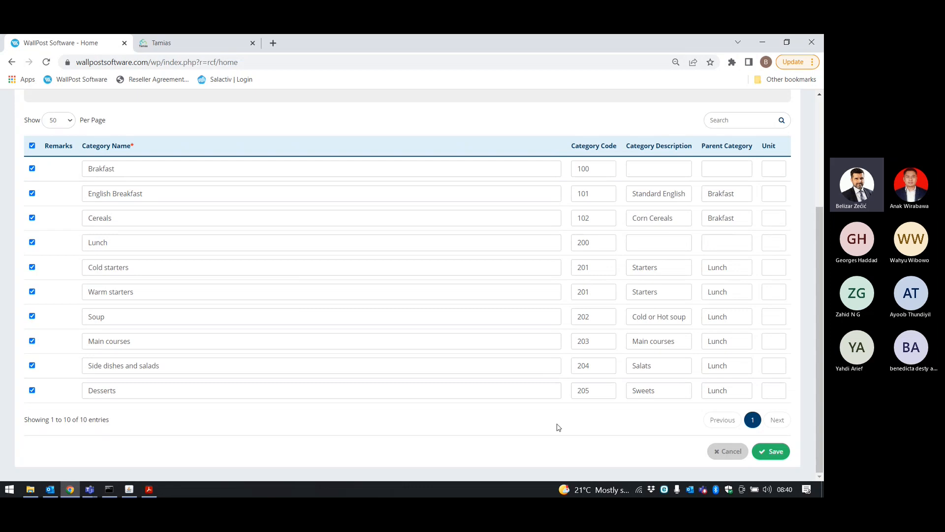
scroll(402, 343, "up", 2)
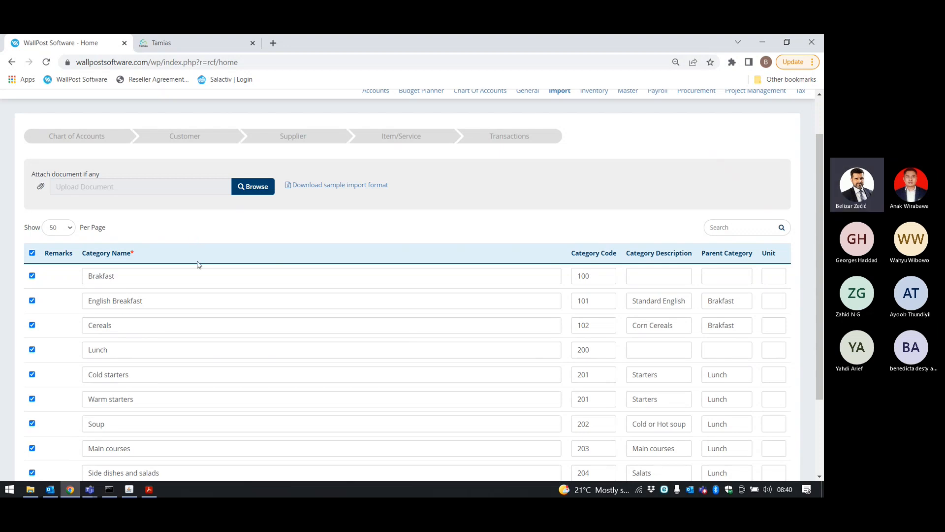
scroll(197, 275, "down", 1)
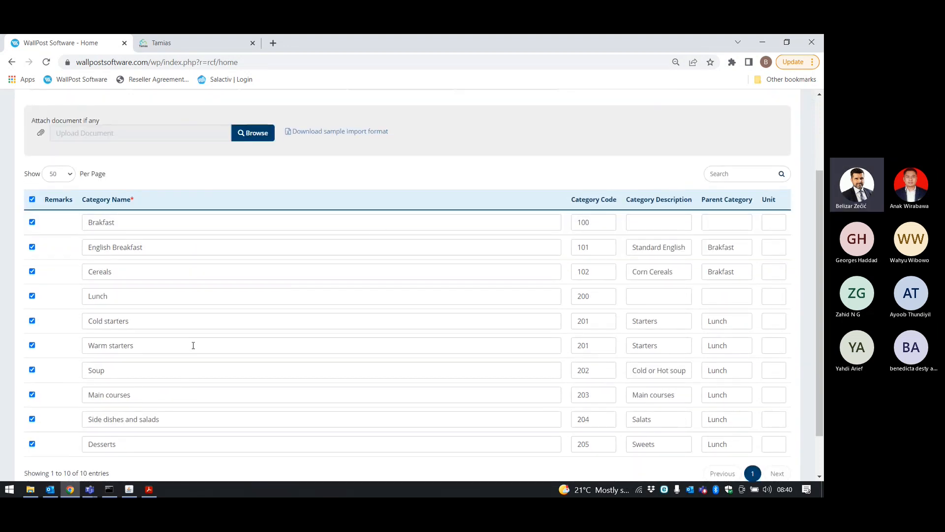
scroll(205, 341, "up", 3)
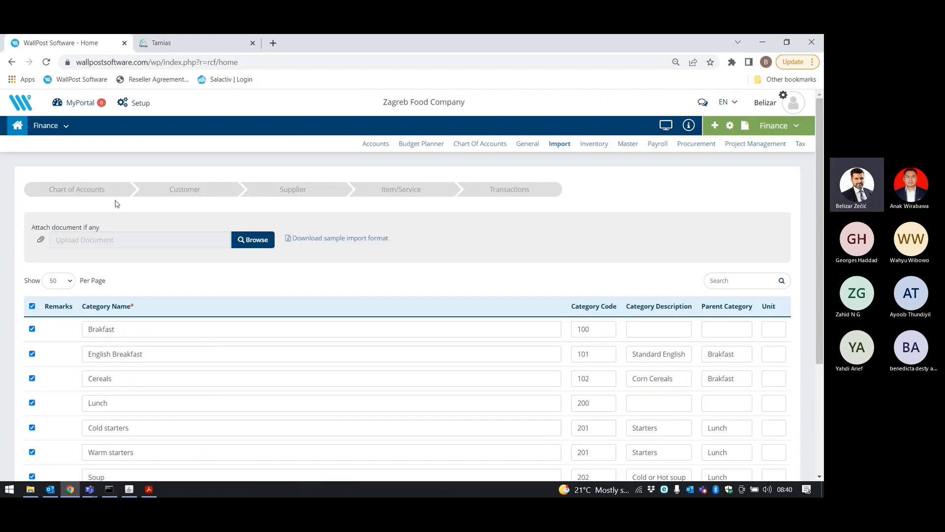
Upload Step 5_ZFC_Items as Inventory-type items on the Item/Service import step.
left_click(384, 187)
left_click(122, 215)
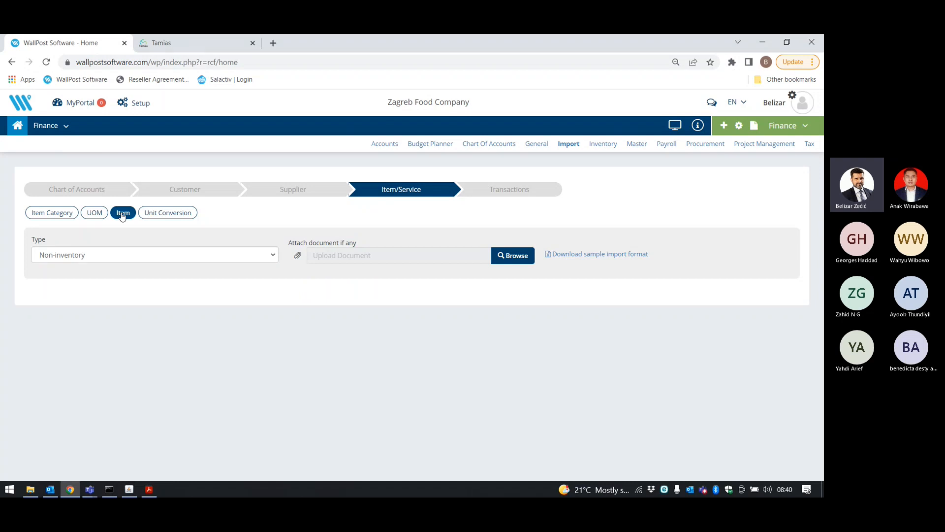
left_click(117, 260)
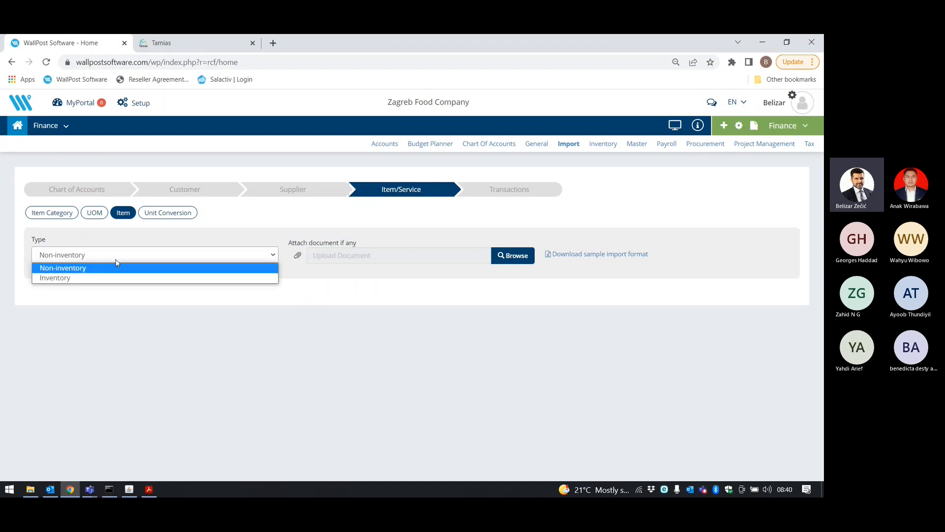
left_click(117, 279)
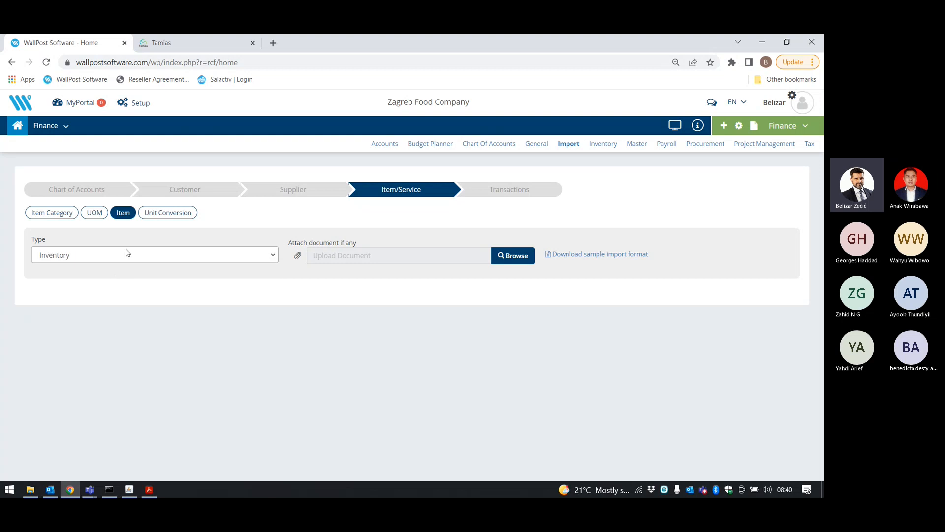
left_click(524, 256)
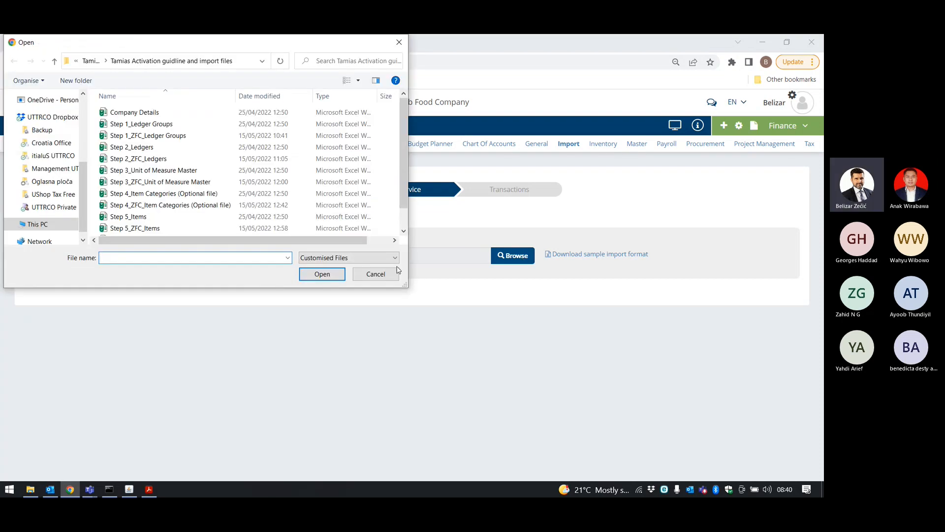
left_click(161, 229)
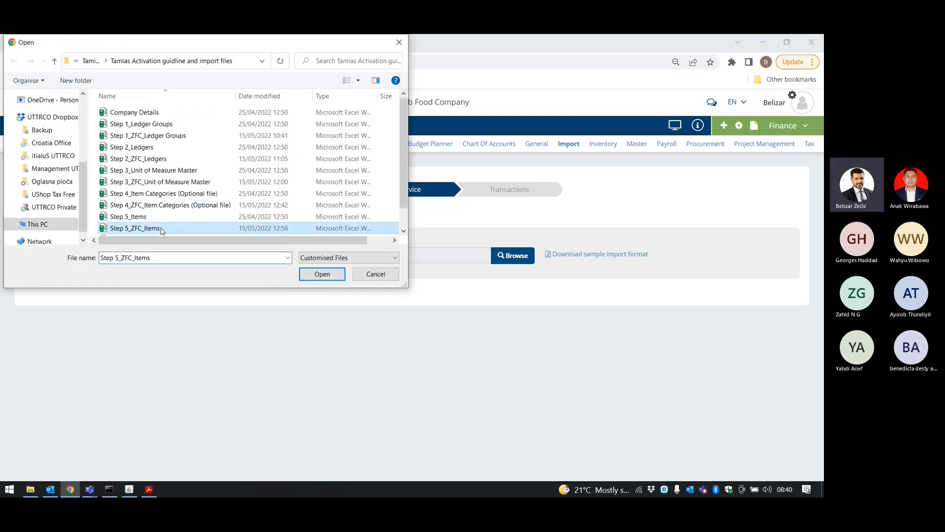
left_click(330, 275)
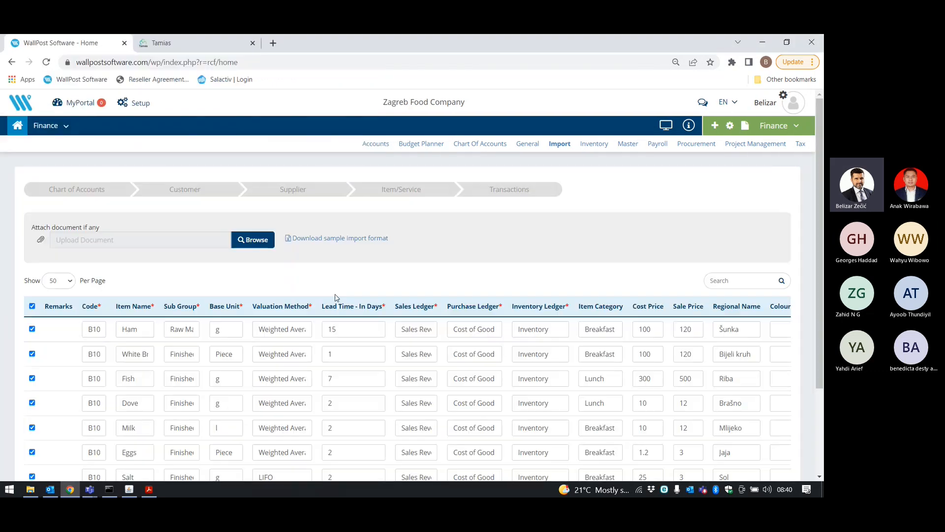
scroll(406, 282, "down", 3)
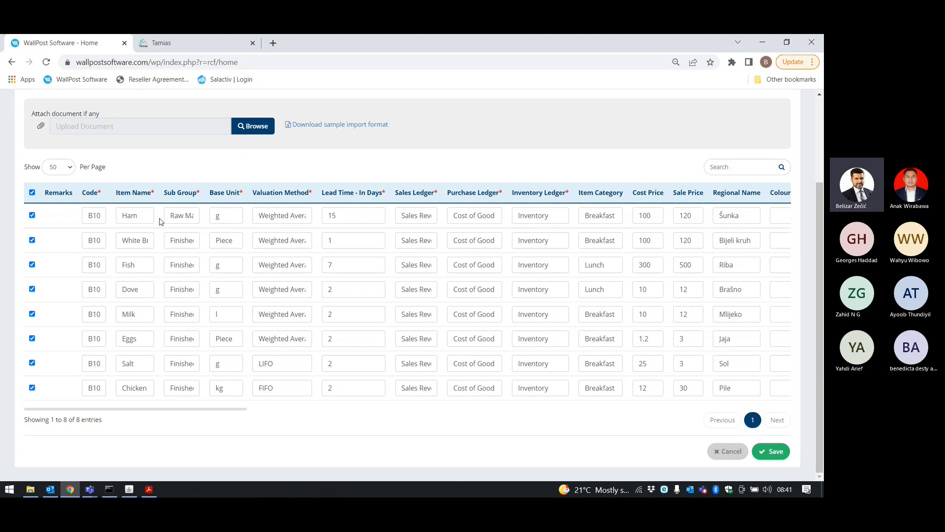
left_click(179, 215)
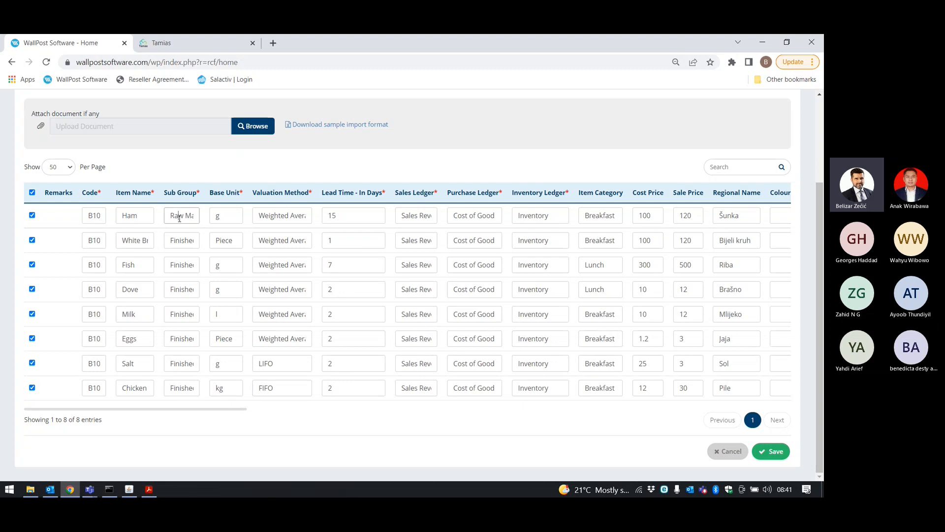
triple_click(167, 239)
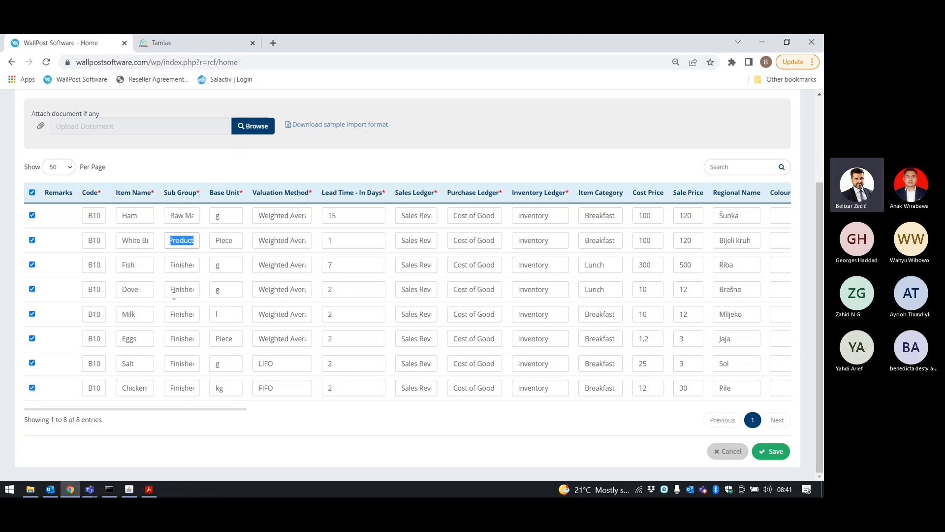
triple_click(195, 217)
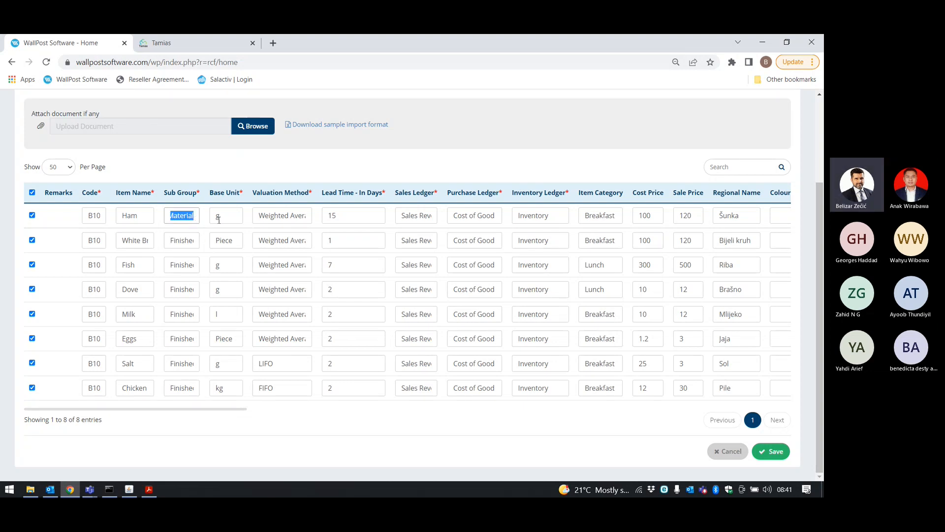
left_click(219, 219)
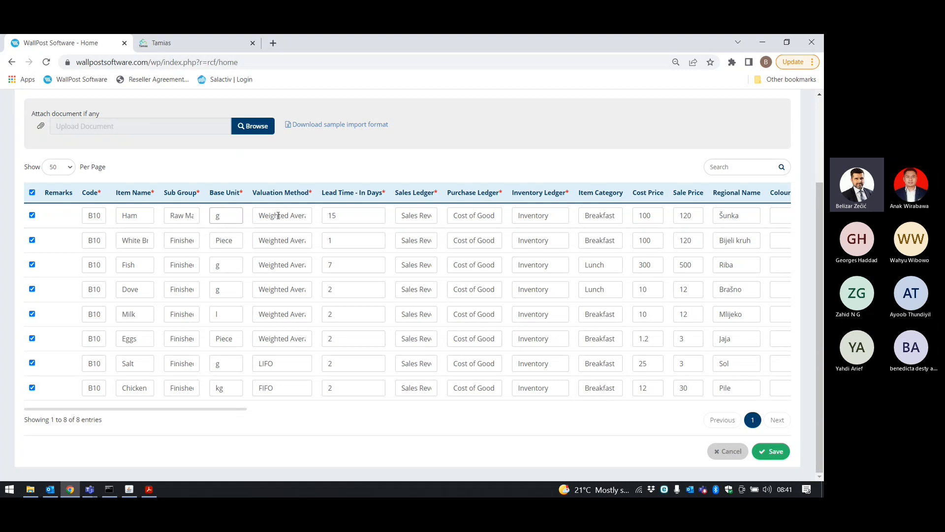
left_click(340, 219)
key("Tab")
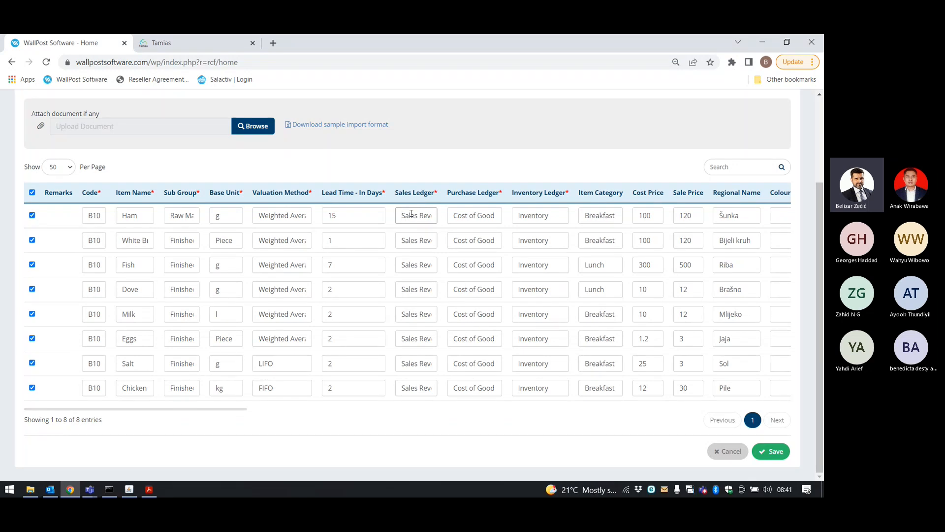
left_click(453, 218)
left_click(560, 214)
double_click(130, 215)
left_click_drag(582, 216, 618, 228)
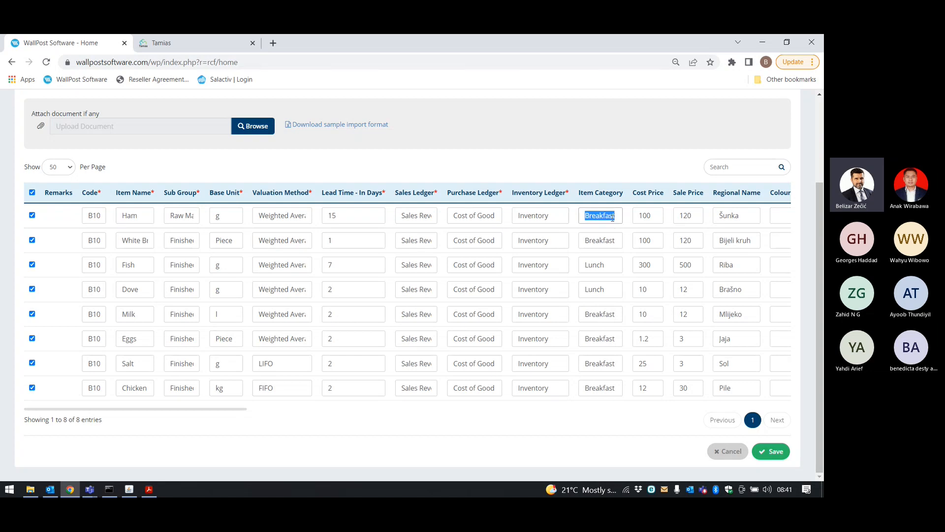
double_click(638, 217)
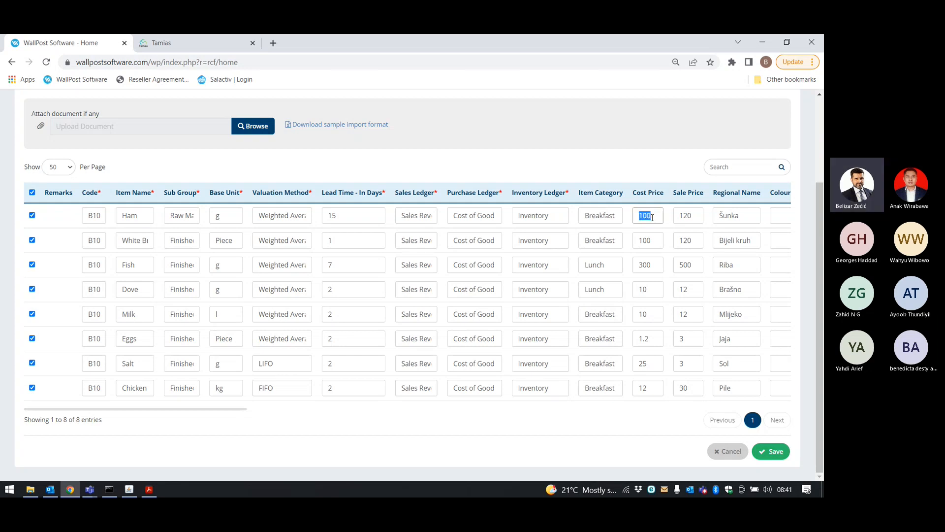
left_click_drag(694, 216, 680, 216)
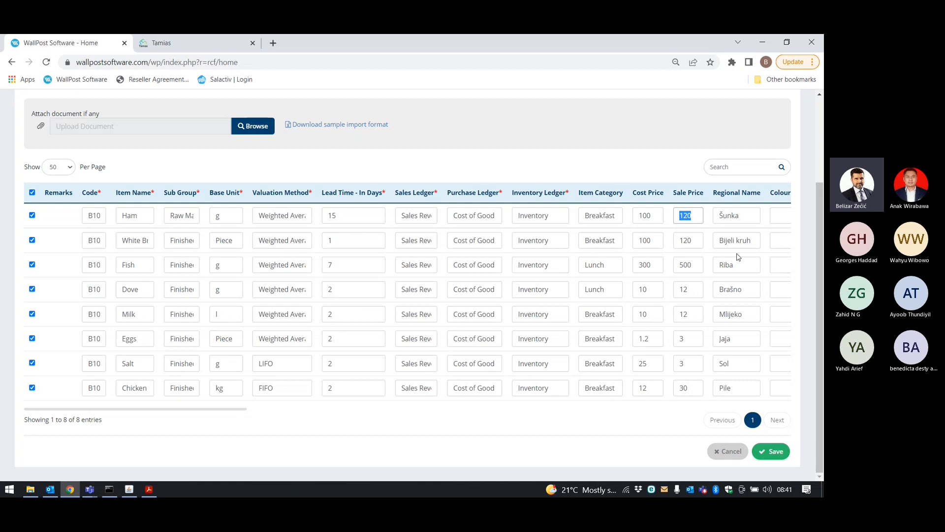
left_click(736, 217)
double_click(736, 217)
left_click(749, 242)
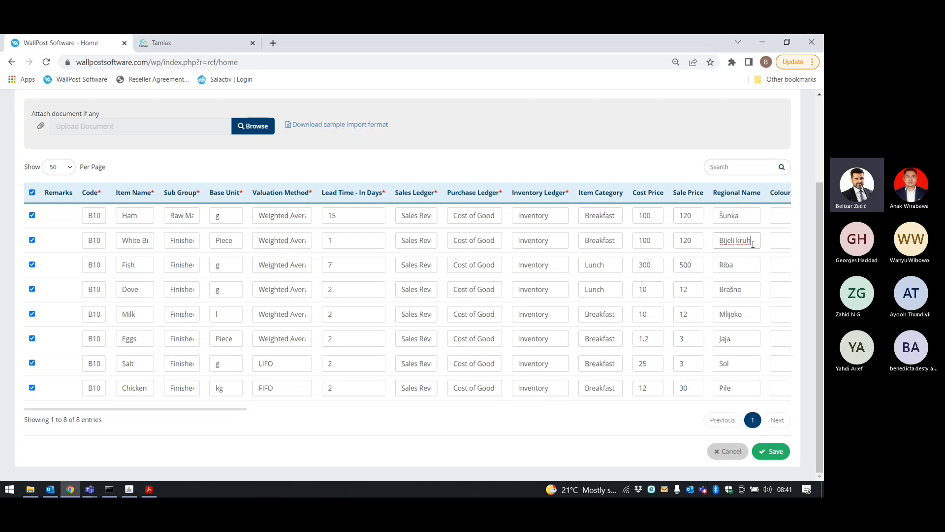
left_click_drag(742, 266, 711, 267)
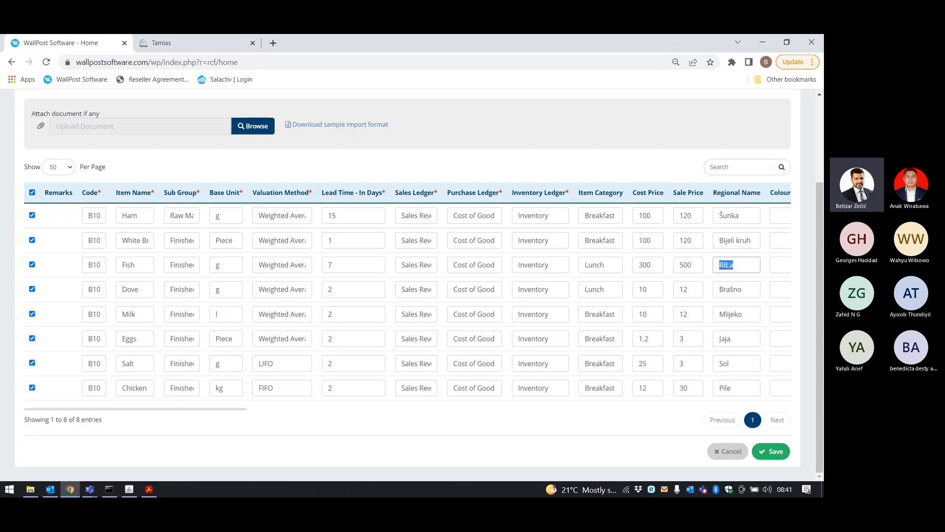
left_click(745, 218)
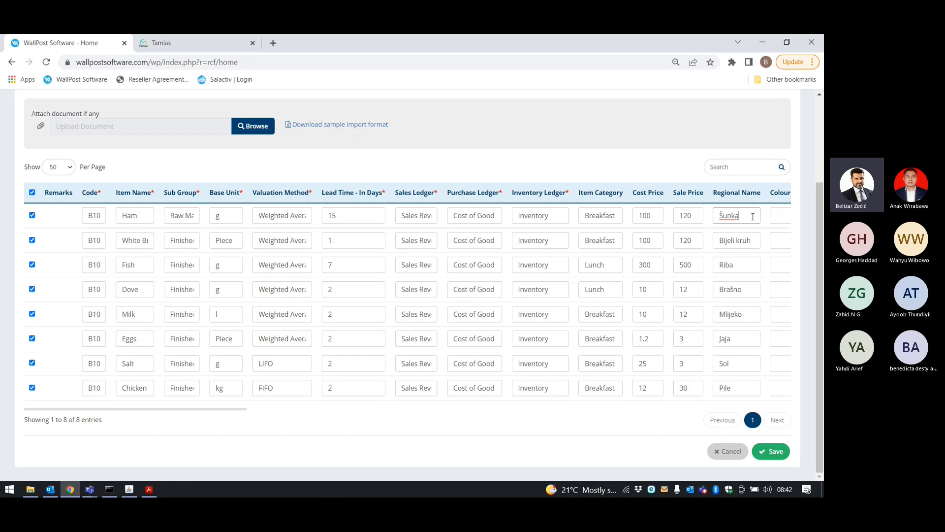
left_click(745, 400)
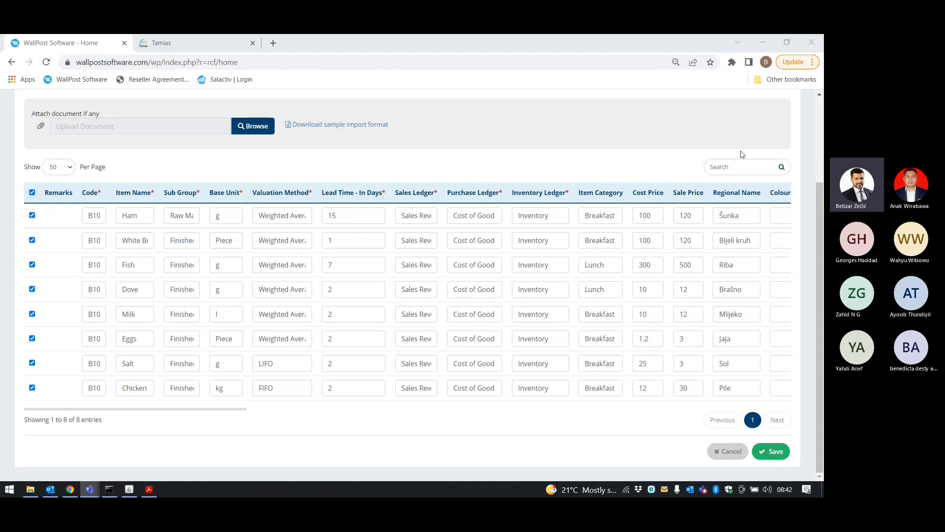
left_click_drag(119, 409, 302, 420)
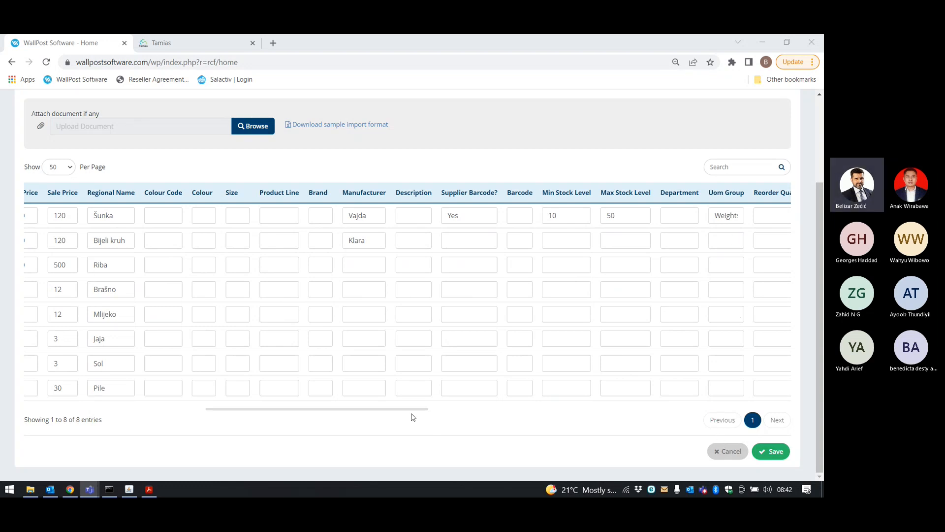
left_click_drag(411, 413, 681, 414)
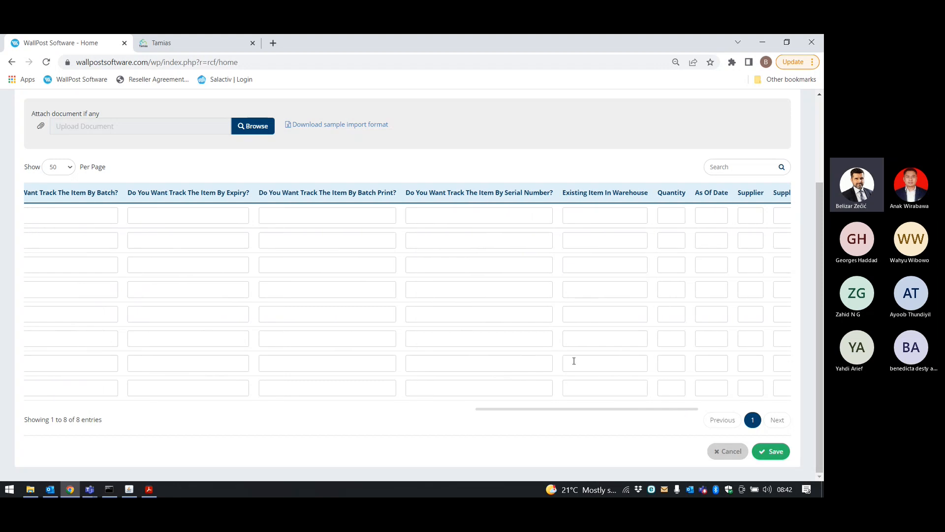
left_click_drag(639, 410, 737, 415)
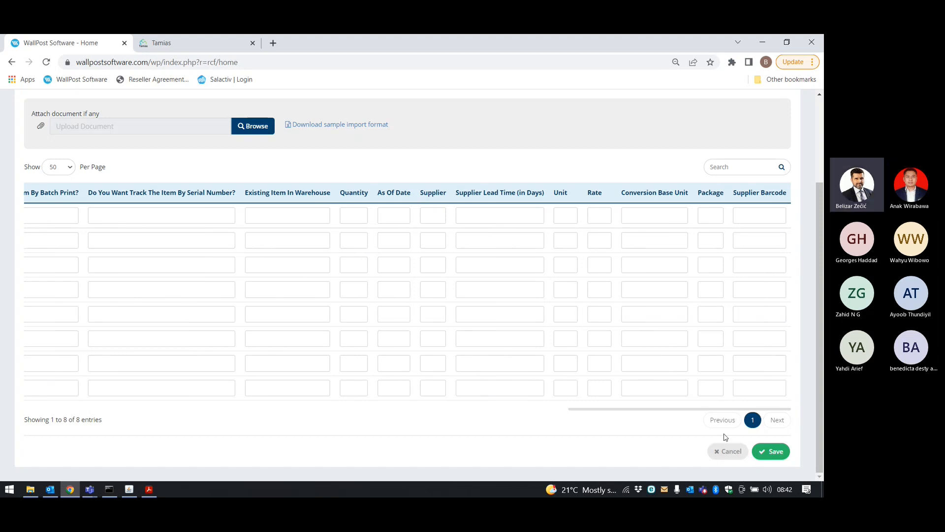
left_click_drag(666, 411, 58, 408)
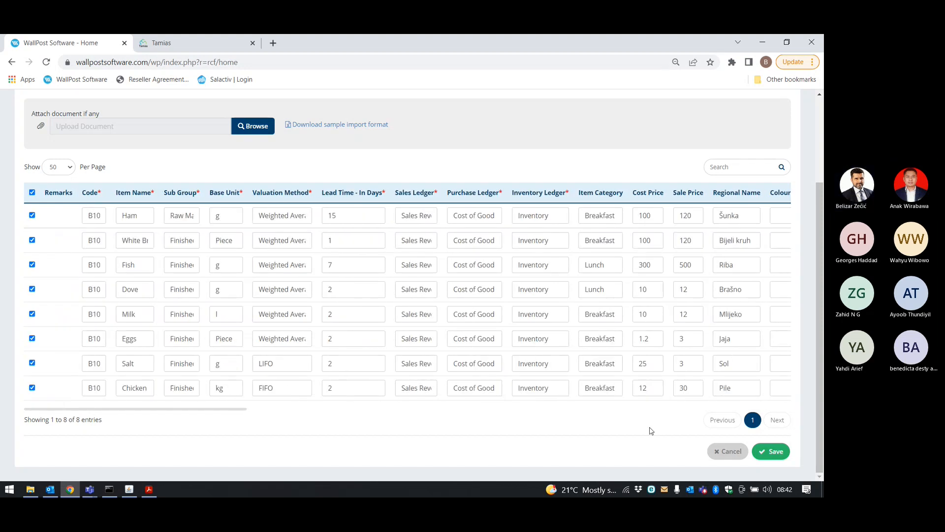
scroll(507, 295, "up", 3)
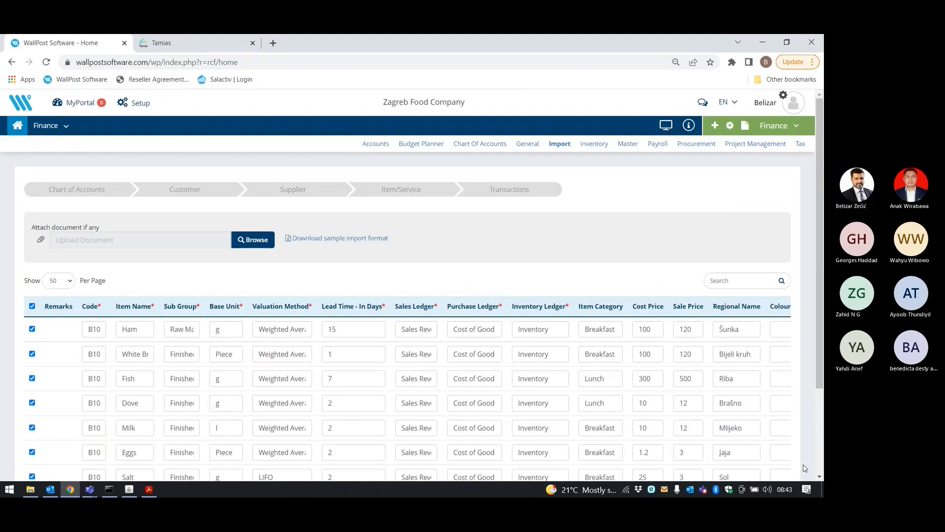
Return the import page to the Chart of Accounts Ledger Group step, leaving no file attached.
scroll(718, 414, "down", 3)
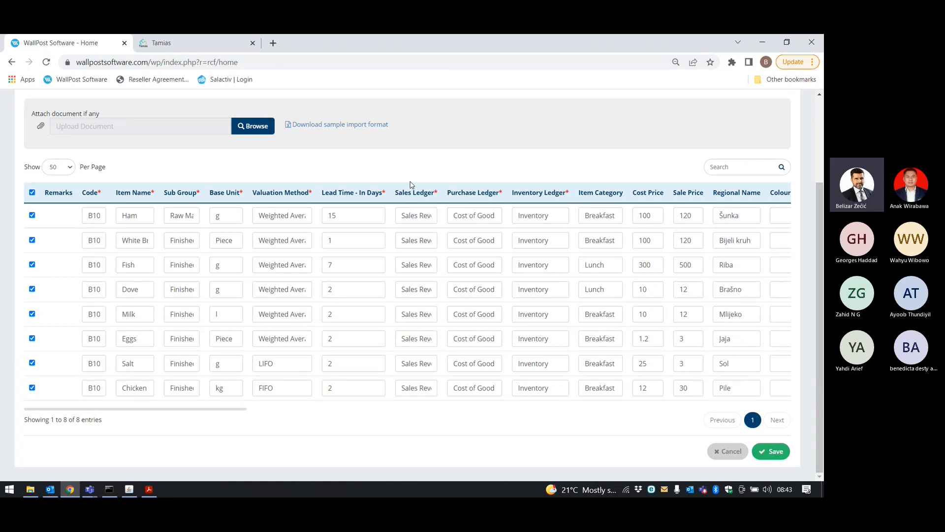
scroll(416, 184, "up", 3)
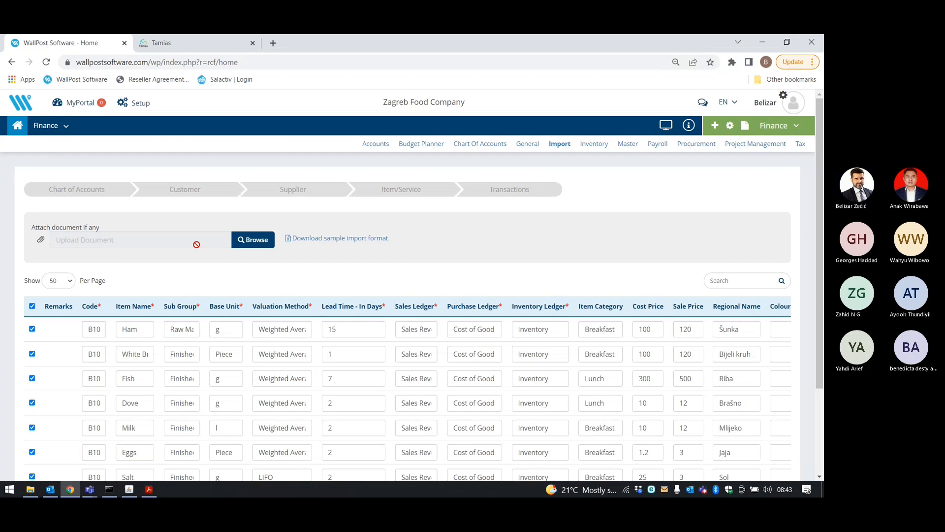
left_click(257, 241)
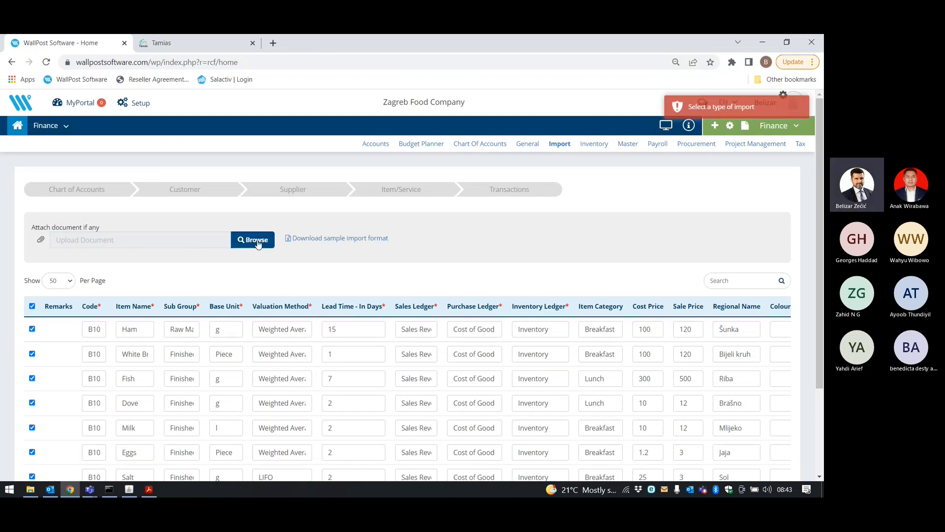
left_click(102, 194)
left_click(61, 213)
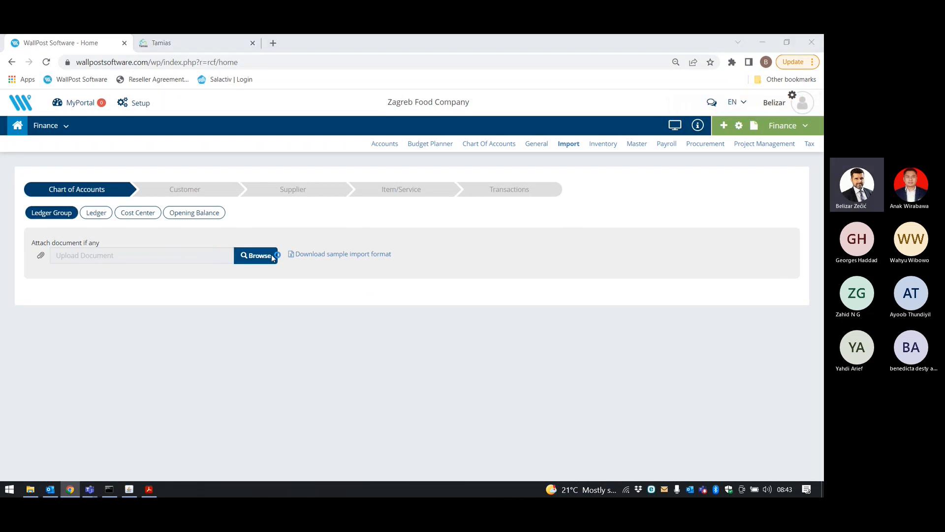
left_click(272, 258)
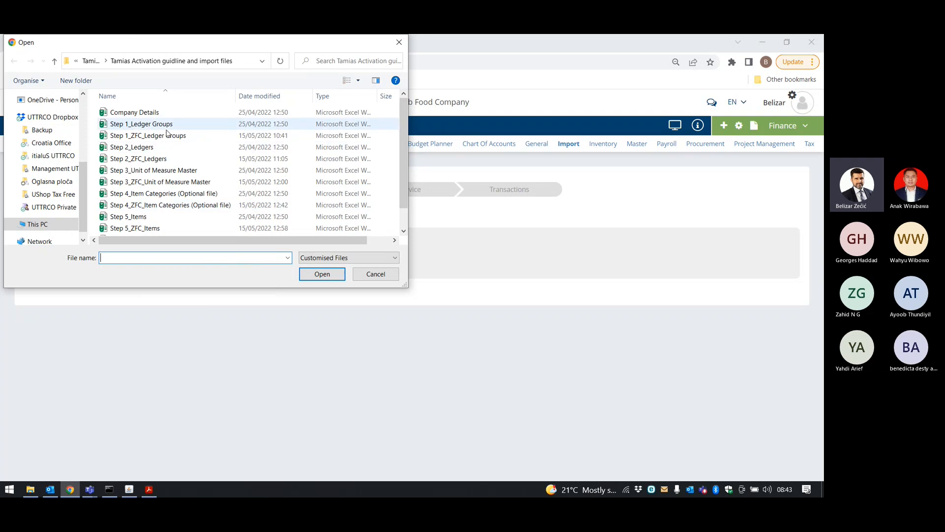
left_click(371, 274)
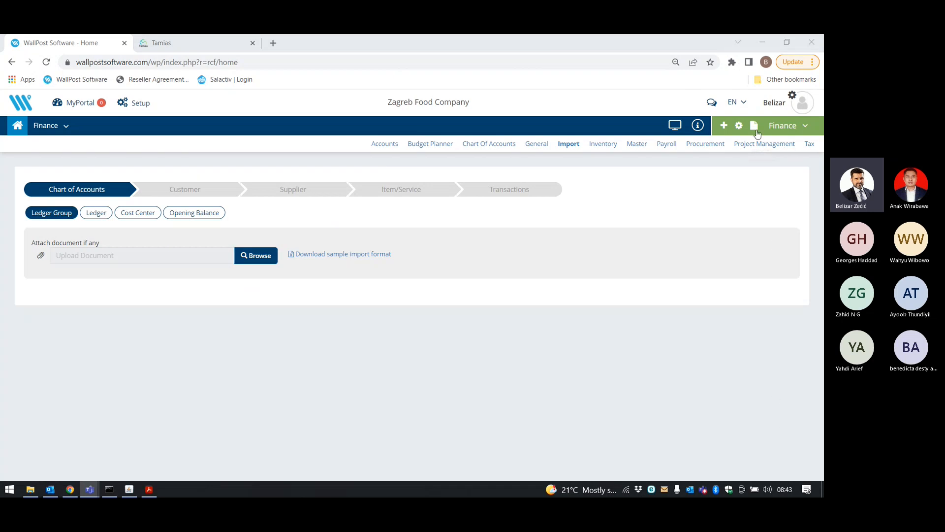
left_click(741, 126)
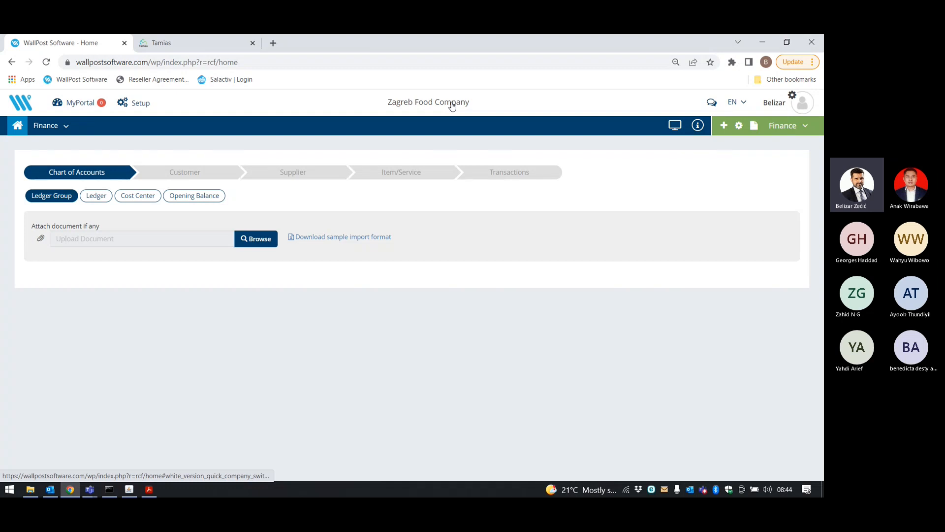
Switch to the Restaurant module and open its store list, selecting the Restaurant Zagreb name.
left_click(773, 125)
left_click(786, 157)
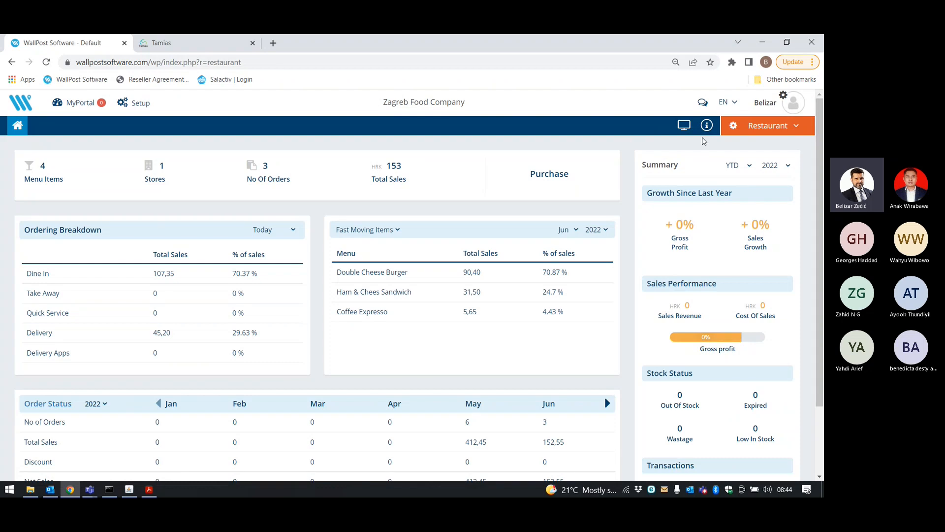
left_click(705, 133)
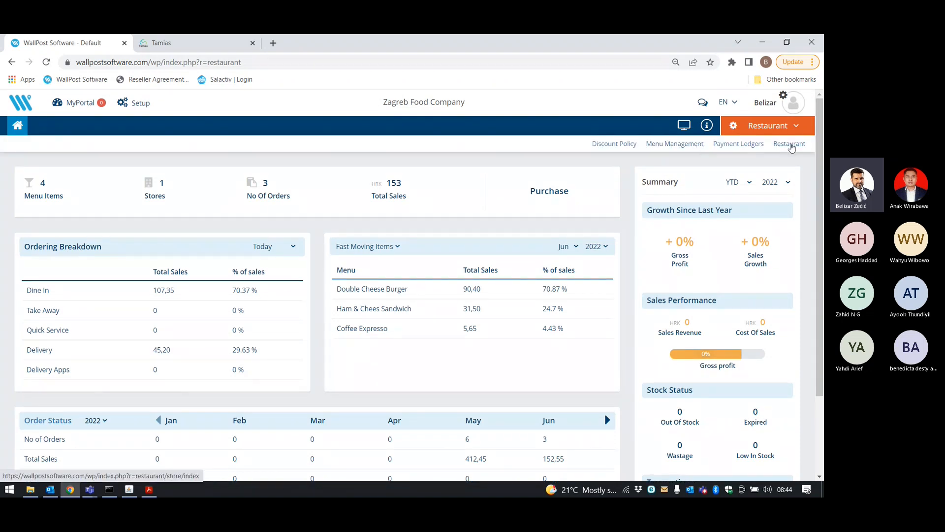
left_click(789, 144)
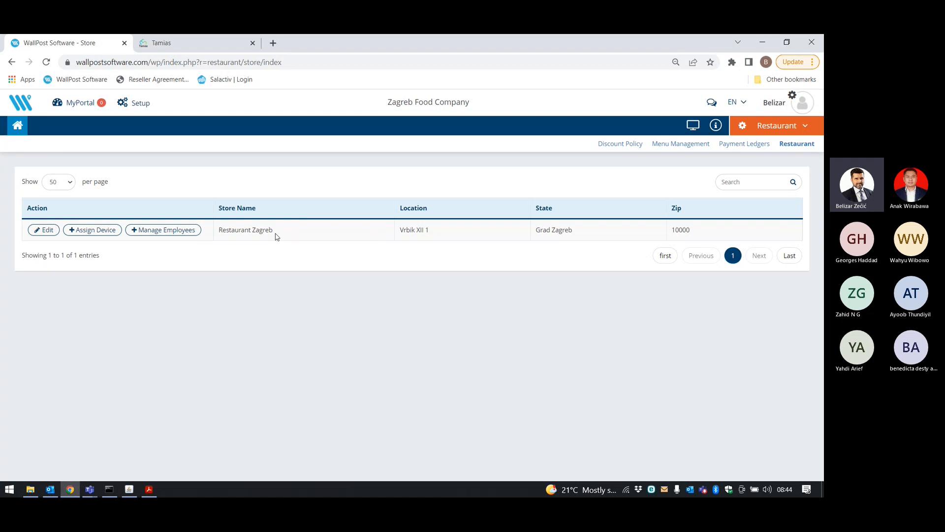
left_click_drag(290, 236, 217, 237)
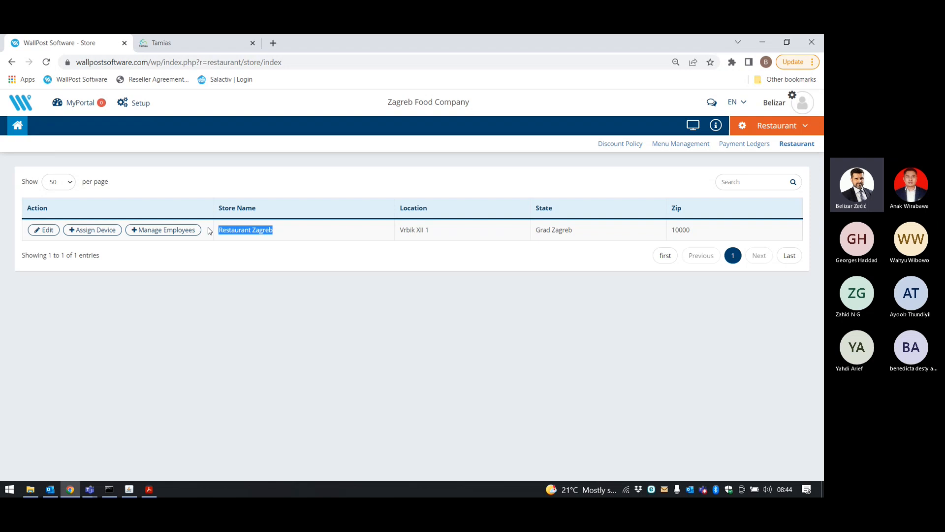
Open the Restaurant Zagreb store for editing, then bring Tamias POS to the front.
left_click(53, 229)
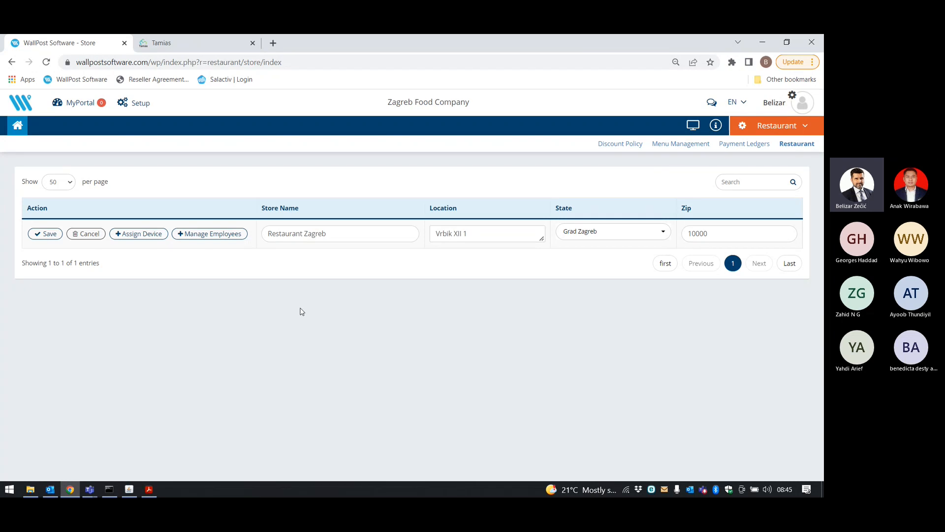
left_click(129, 489)
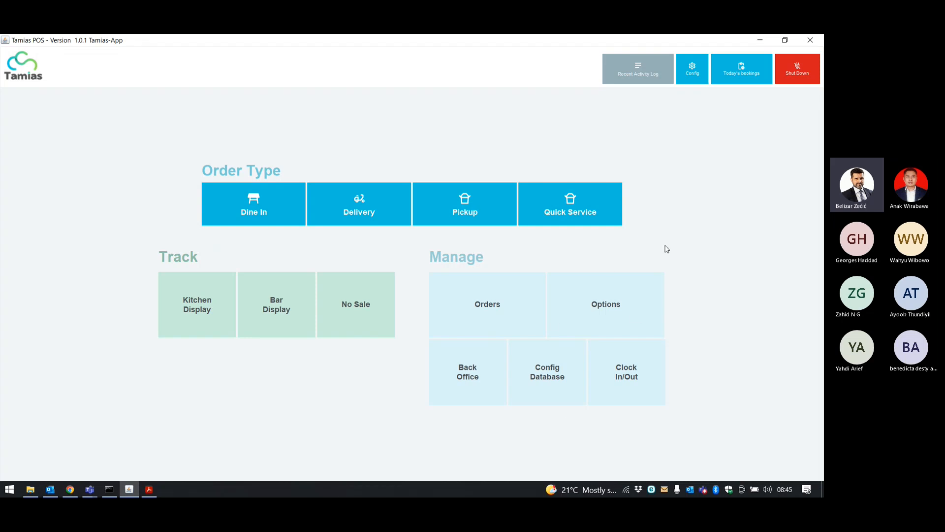
Unlock the POS options screen with the secret key after clearing a rejected first attempt.
left_click(601, 303)
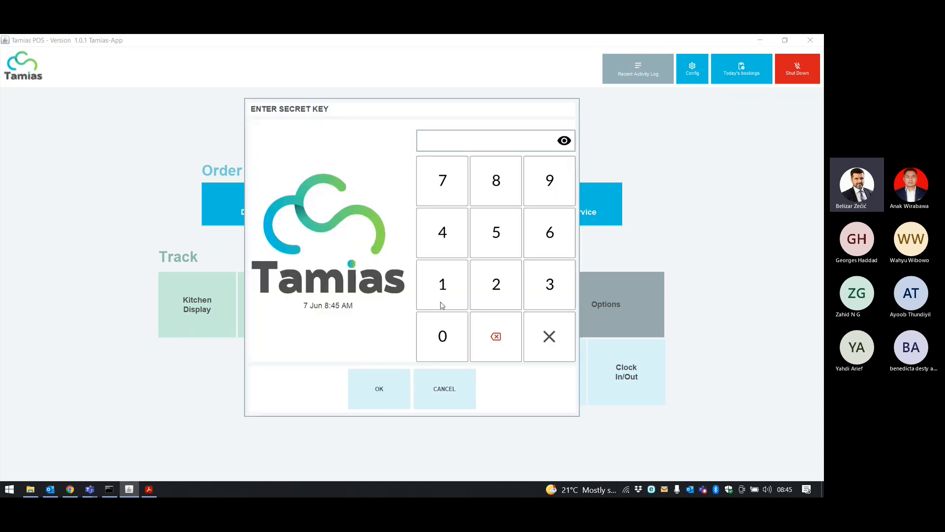
left_click(440, 295)
left_click(440, 295)
left_click(441, 295)
left_click(441, 296)
left_click(441, 295)
left_click(403, 390)
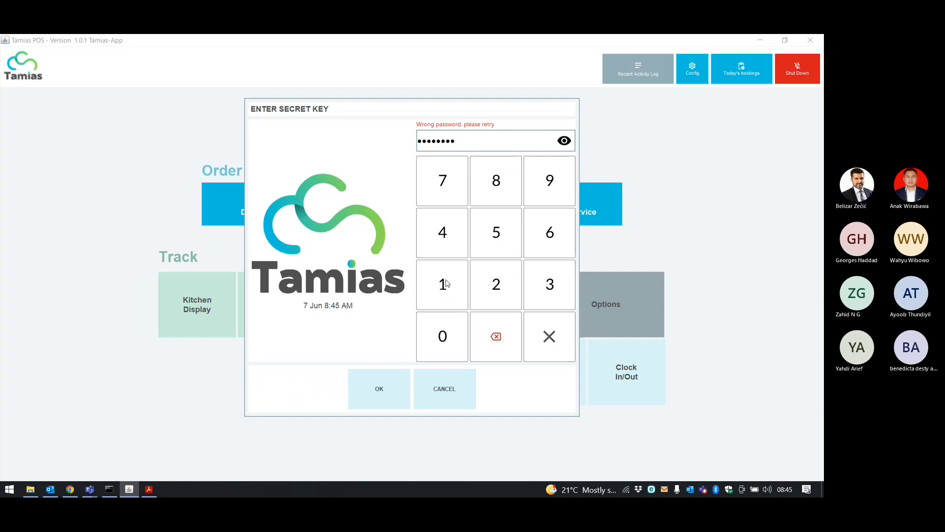
left_click(549, 337)
left_click(455, 291)
left_click(455, 292)
left_click(456, 291)
left_click(456, 291)
left_click(399, 387)
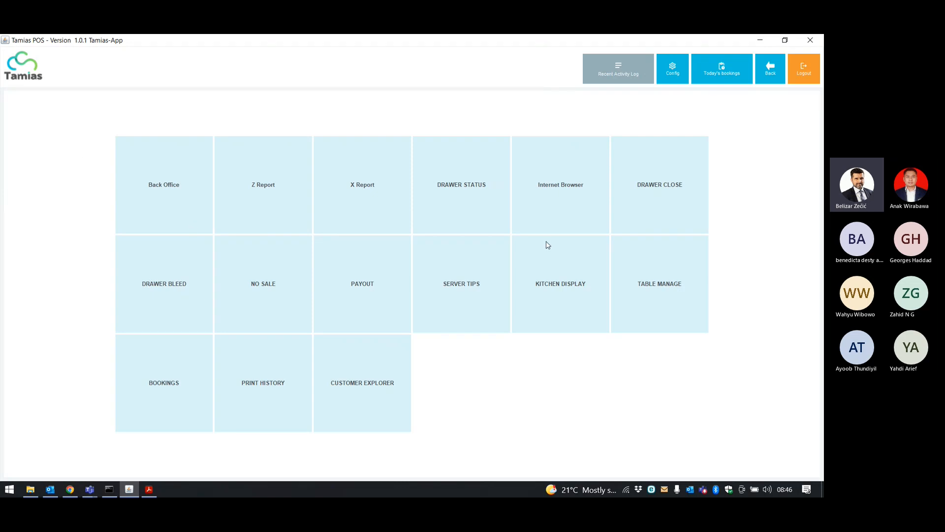
Open Back Office and its Explorers > Order Type table.
left_click(166, 192)
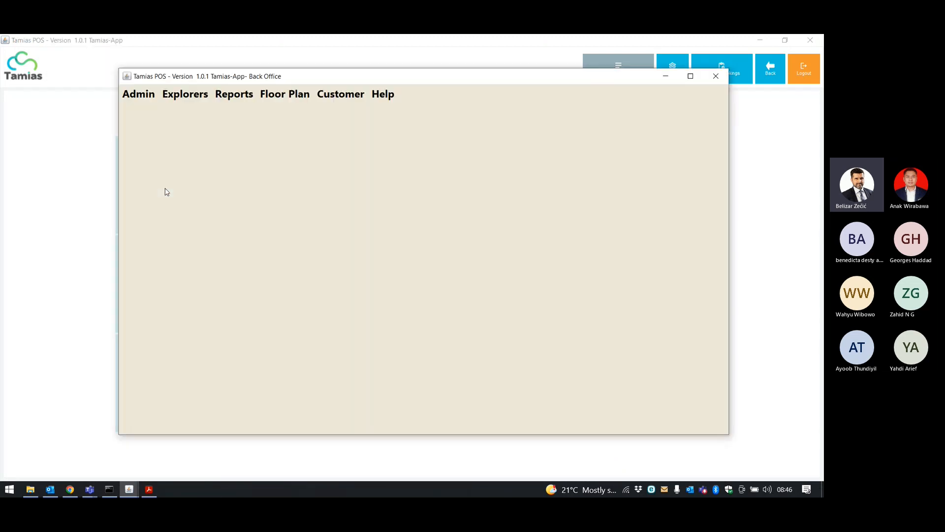
left_click(137, 98)
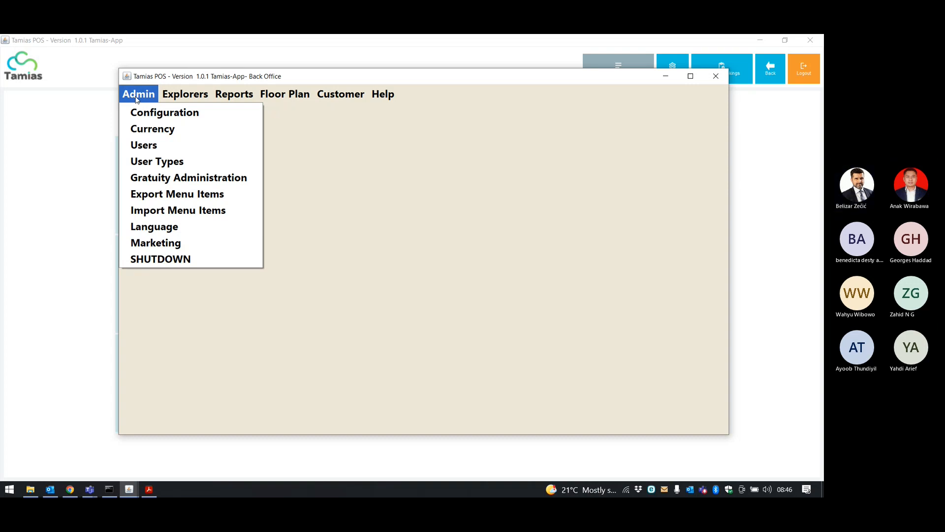
mouse_move(163, 97)
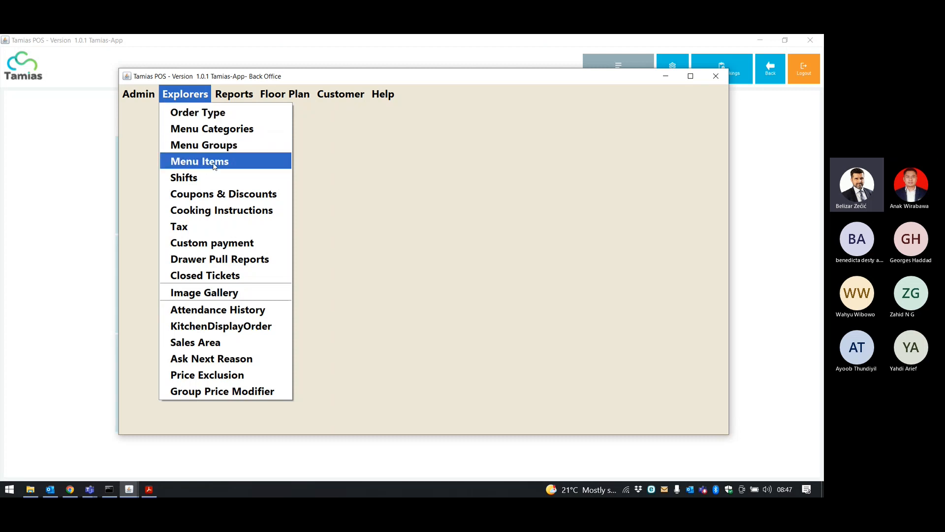
left_click(214, 115)
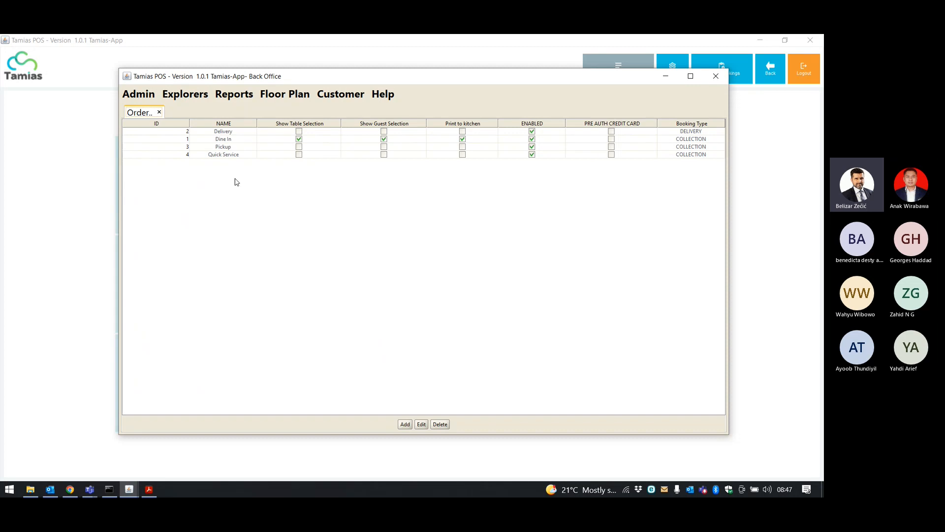
left_click(230, 139)
left_click(230, 147)
left_click(230, 154)
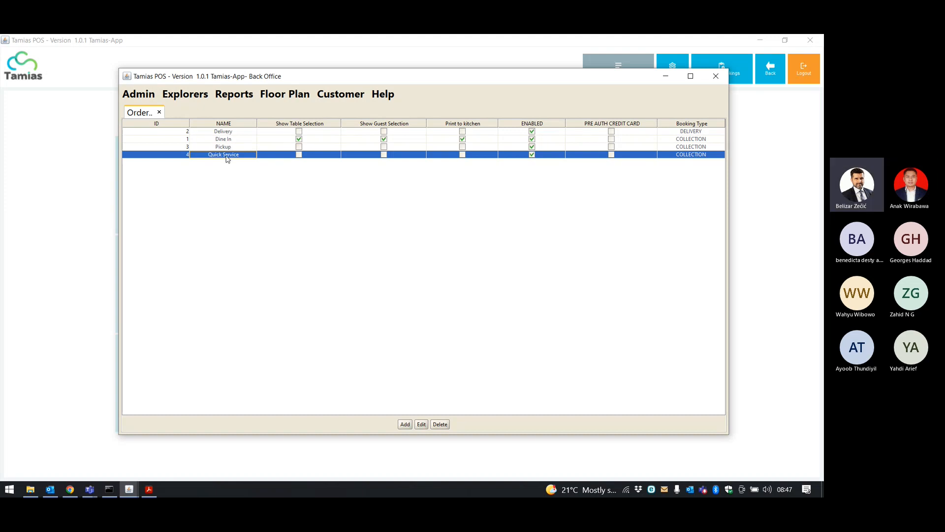
left_click(228, 132)
left_click(420, 424)
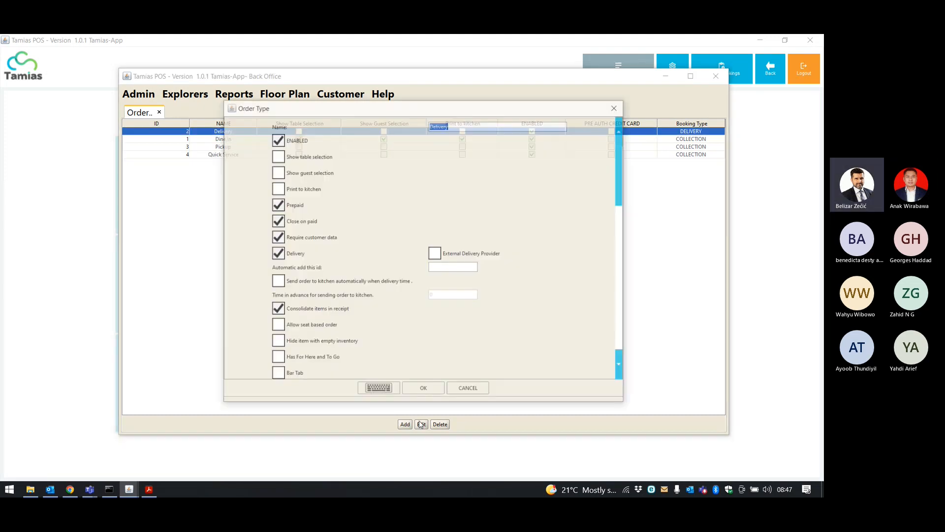
scroll(376, 143, "down", 3)
scroll(367, 202, "down", 3)
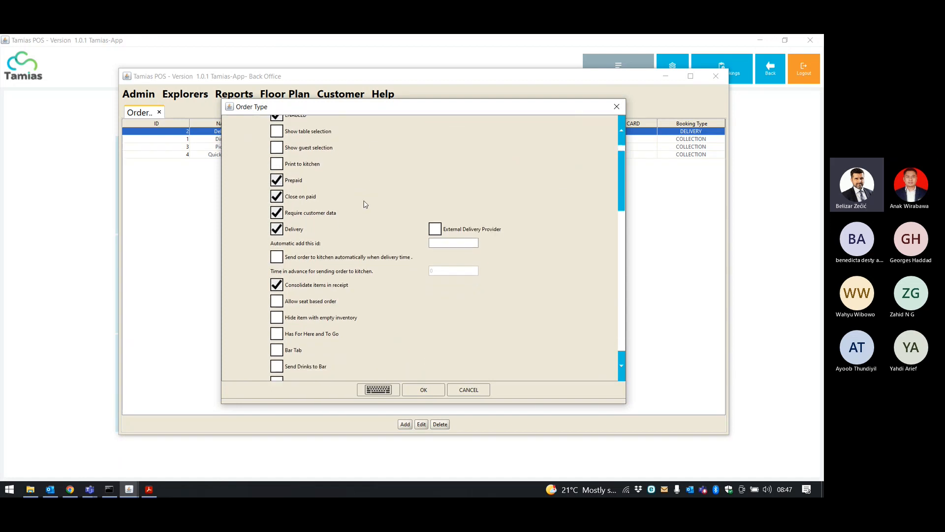
mouse_move(622, 161)
left_mouse_down()
mouse_move(628, 299)
mouse_move(632, 147)
left_mouse_up()
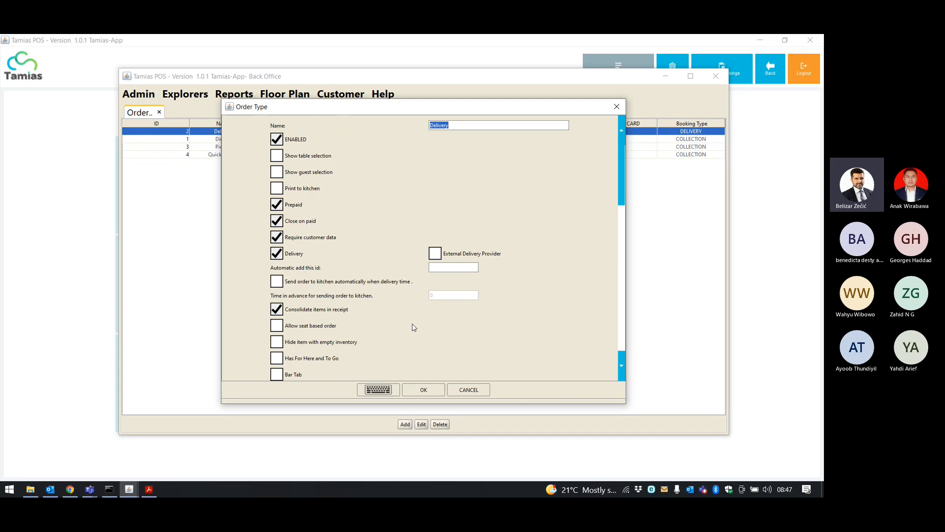
scroll(417, 324, "down", 1)
left_click_drag(626, 173, 629, 230)
scroll(389, 211, "down", 5)
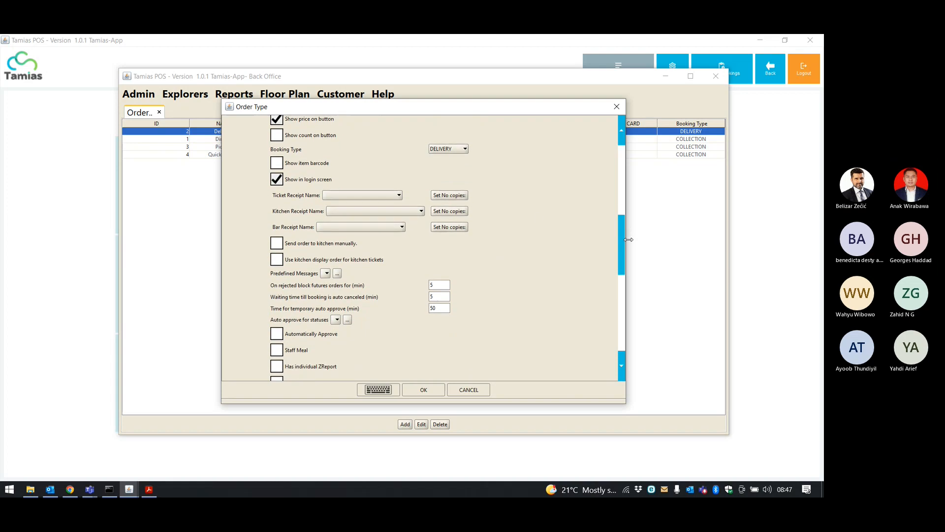
left_click(396, 196)
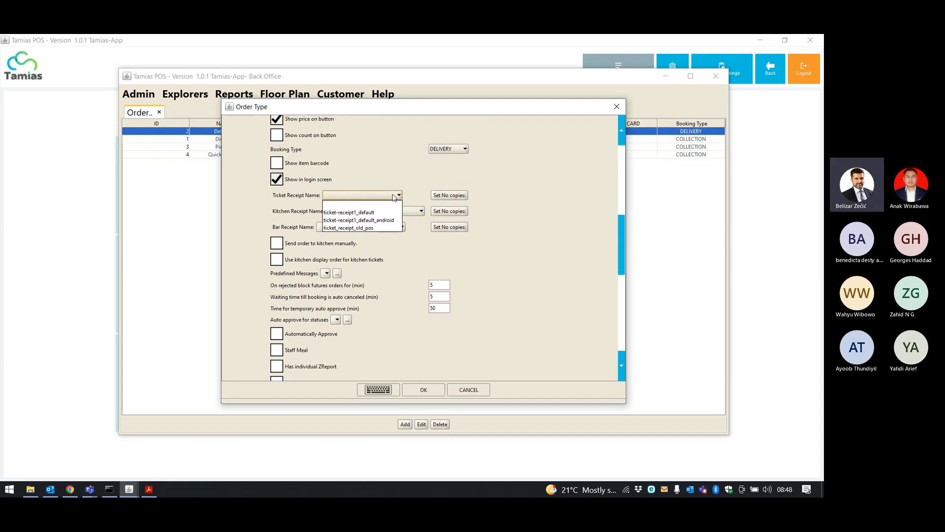
left_click(436, 183)
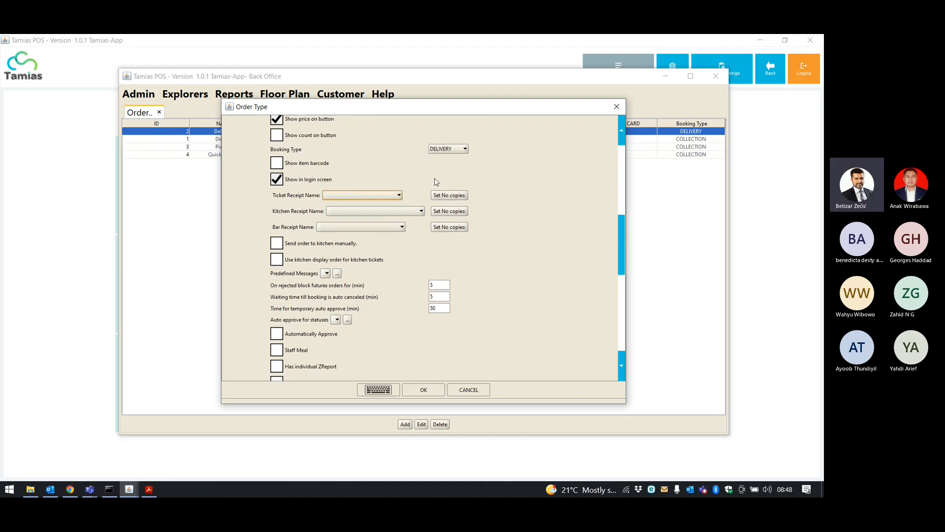
left_click(422, 211)
left_click(422, 212)
left_click(403, 227)
left_click(403, 228)
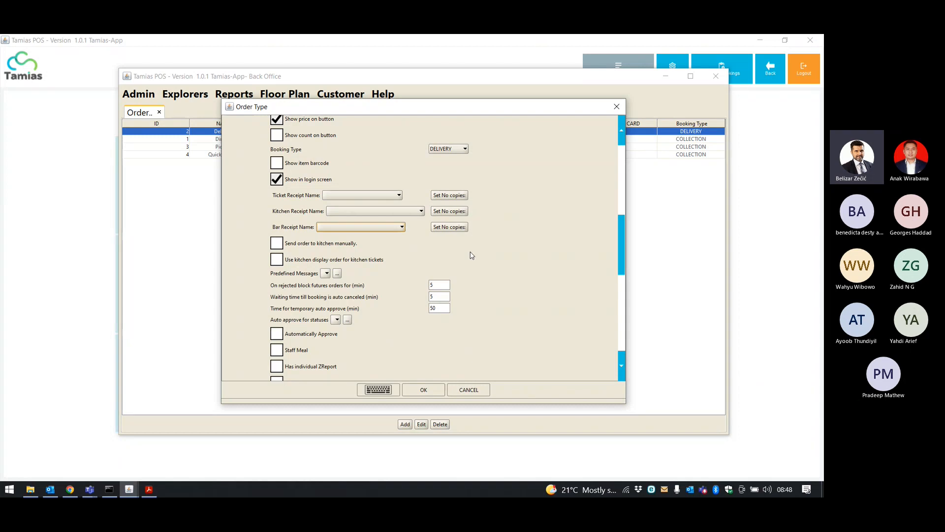
left_click_drag(622, 231, 621, 264)
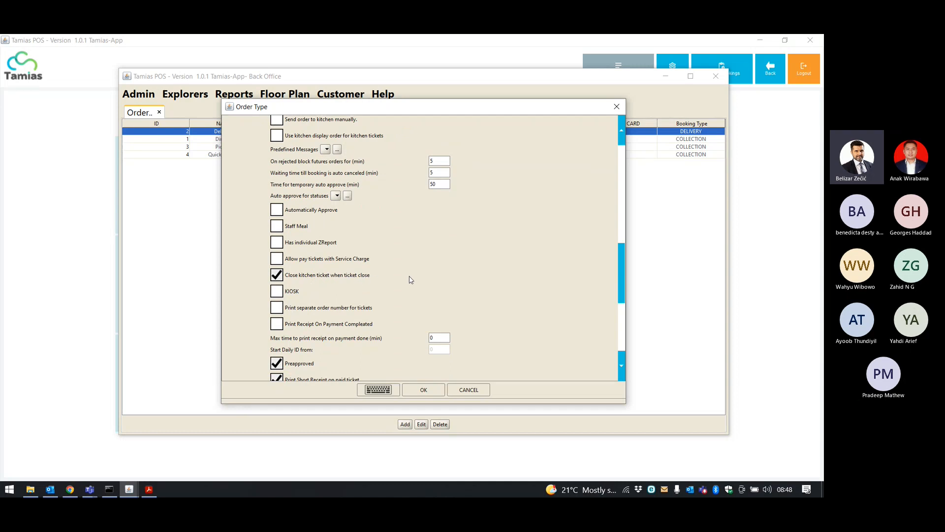
left_click_drag(621, 267, 622, 307)
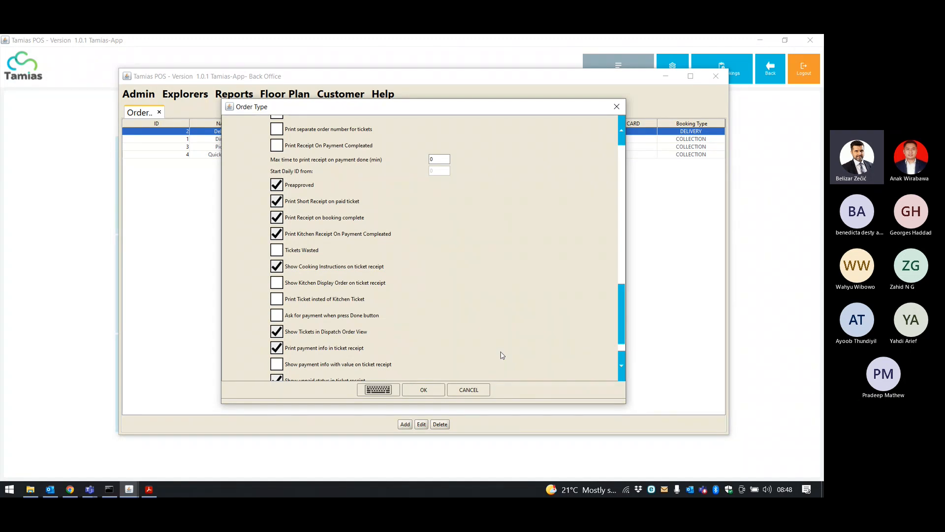
left_click_drag(620, 313, 439, 127)
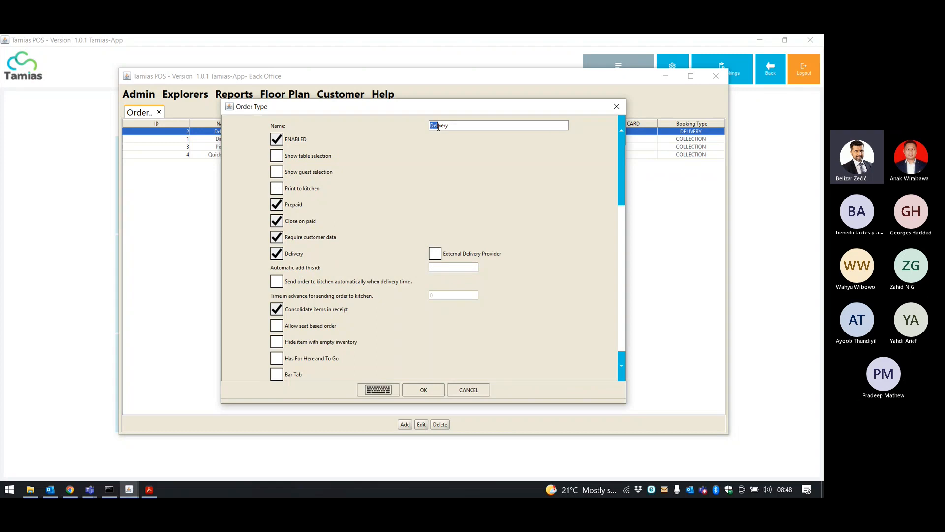
left_click(457, 392)
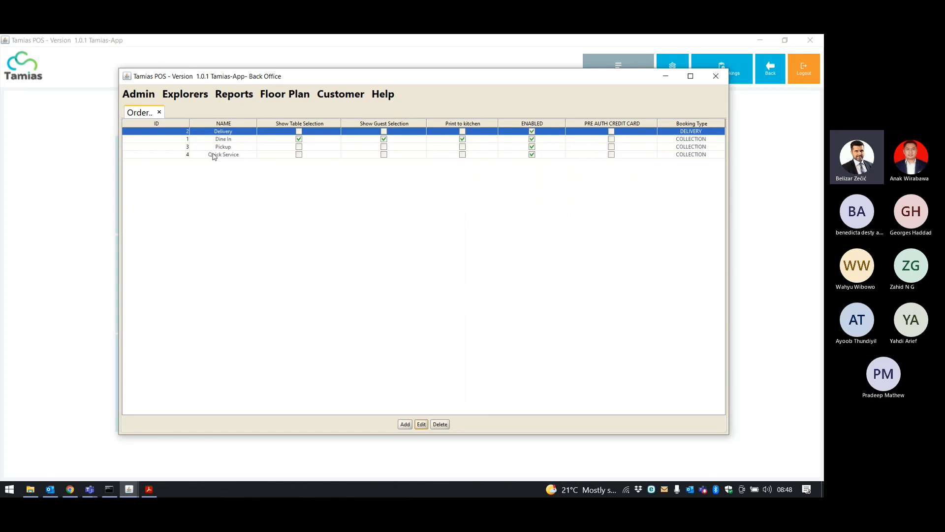
Open the Menu Categories explorer and select the Drinks and Food categories.
left_click(179, 95)
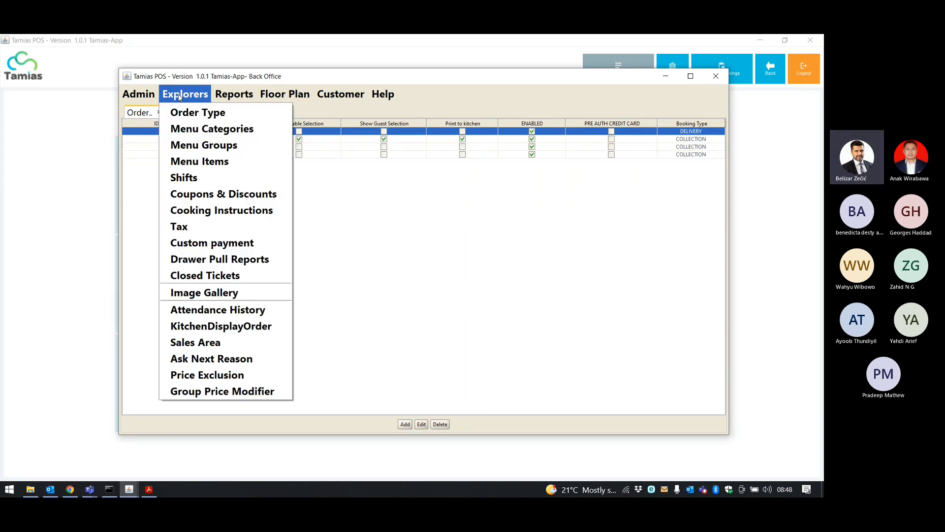
left_click(202, 130)
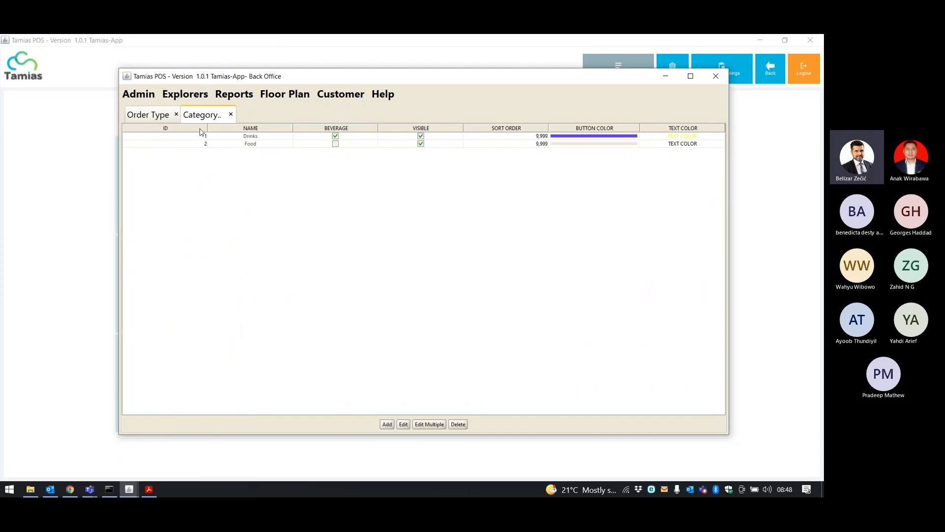
left_click(229, 140)
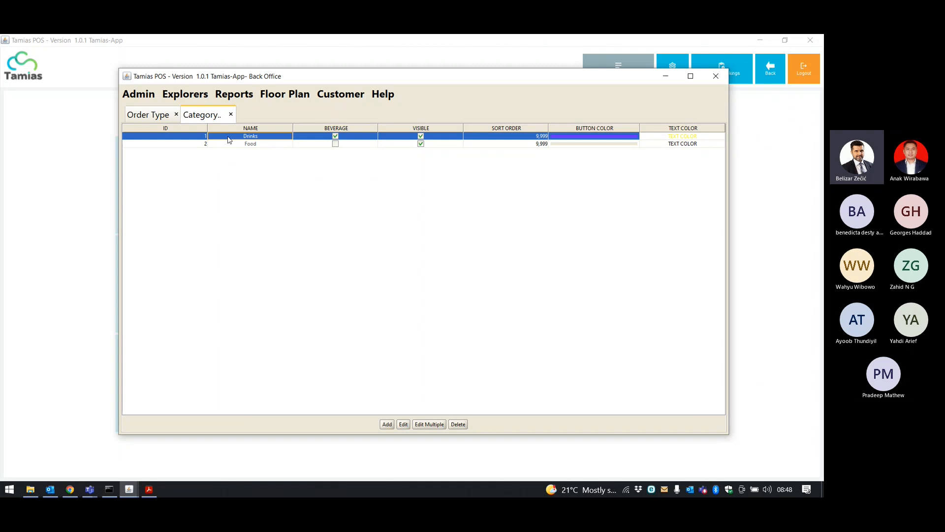
left_click(234, 144)
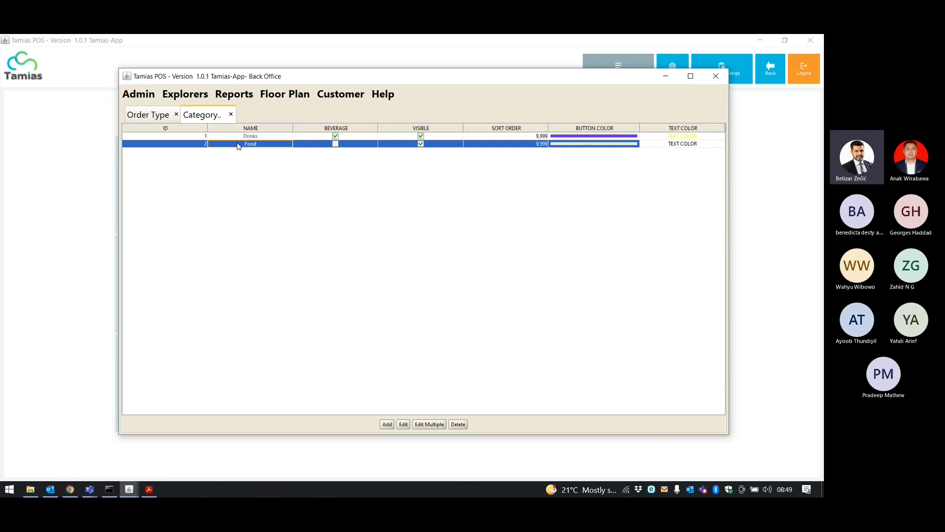
Inspect the Food category's edit fields and close it without saving.
left_click(403, 425)
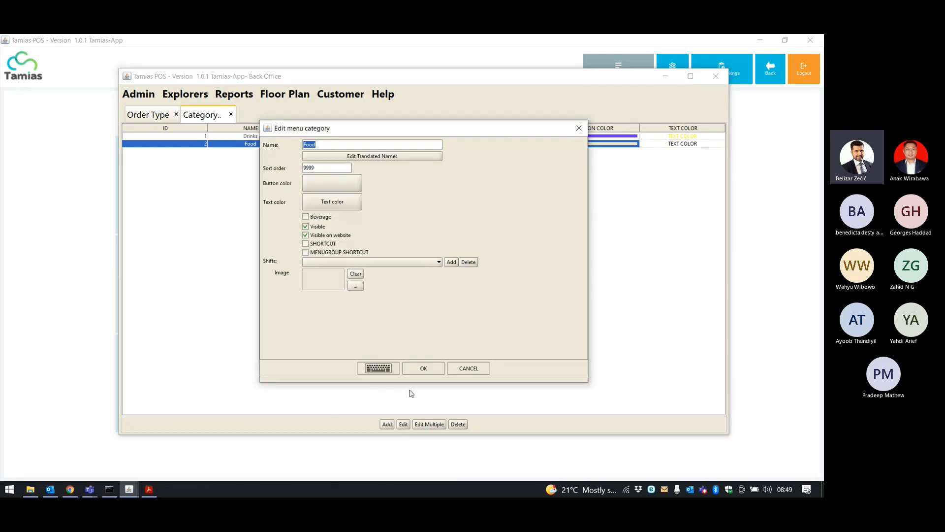
left_click(326, 146)
left_click(457, 371)
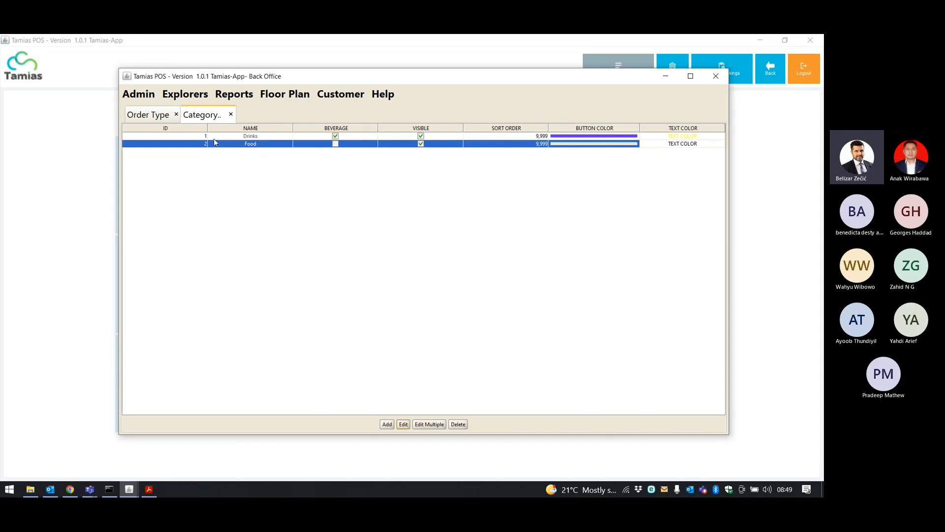
left_click(185, 94)
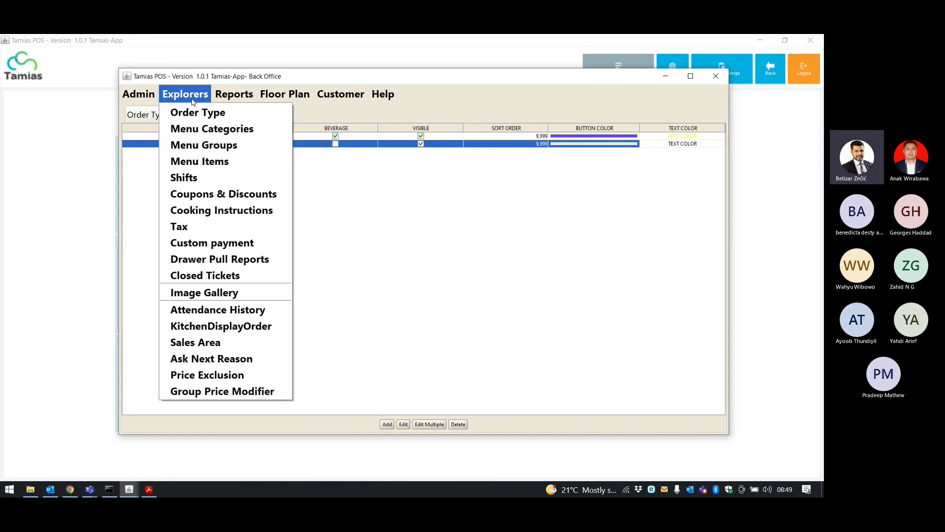
Open the menu groups list and select Coffee, then Burger.
left_click(196, 144)
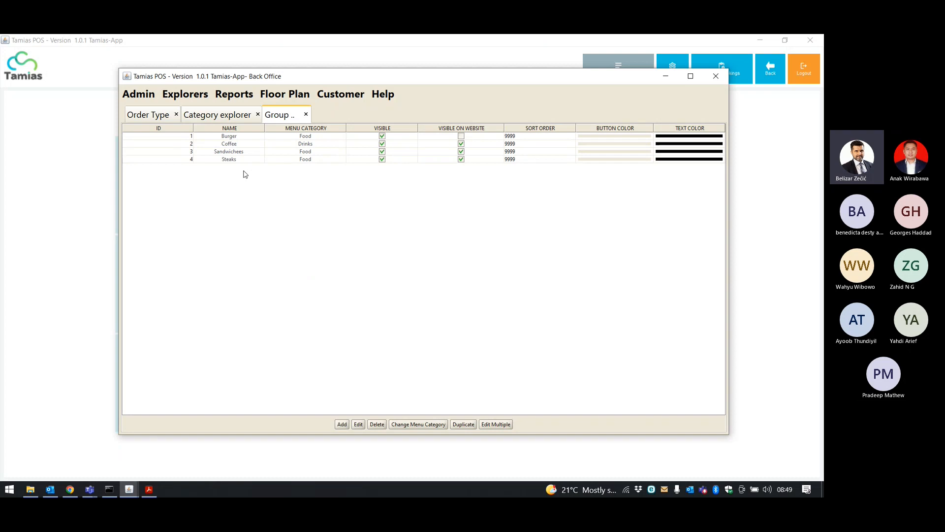
left_click(231, 144)
left_click(232, 136)
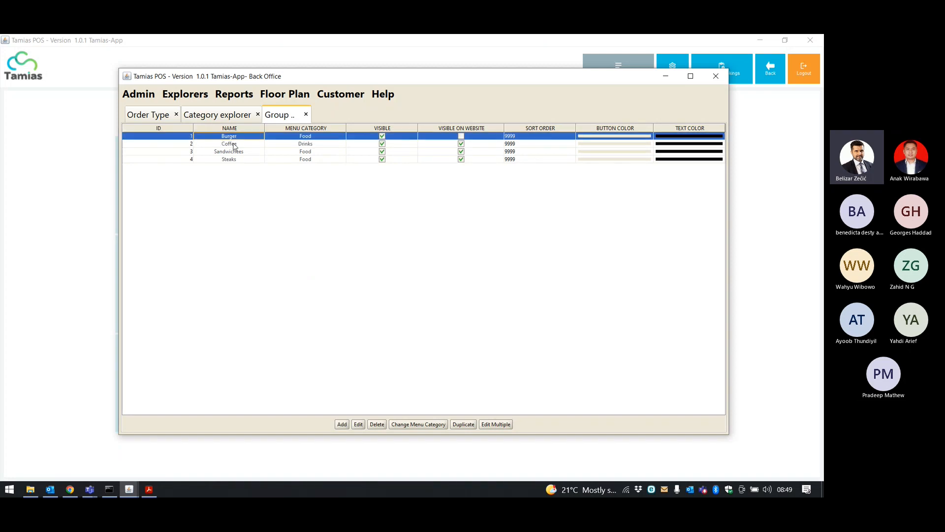
Review the Burger group's Food category and cooking instructions setting, then cancel without saving.
left_click(358, 425)
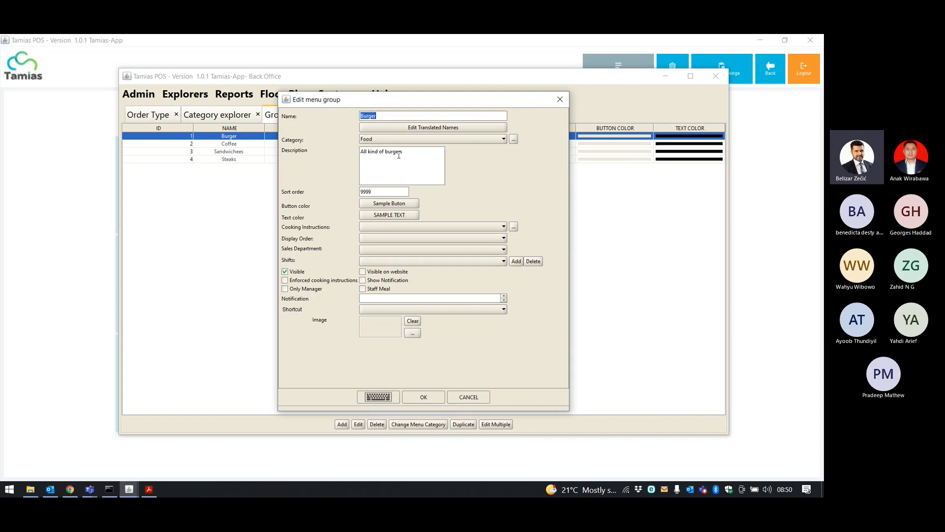
left_click(489, 139)
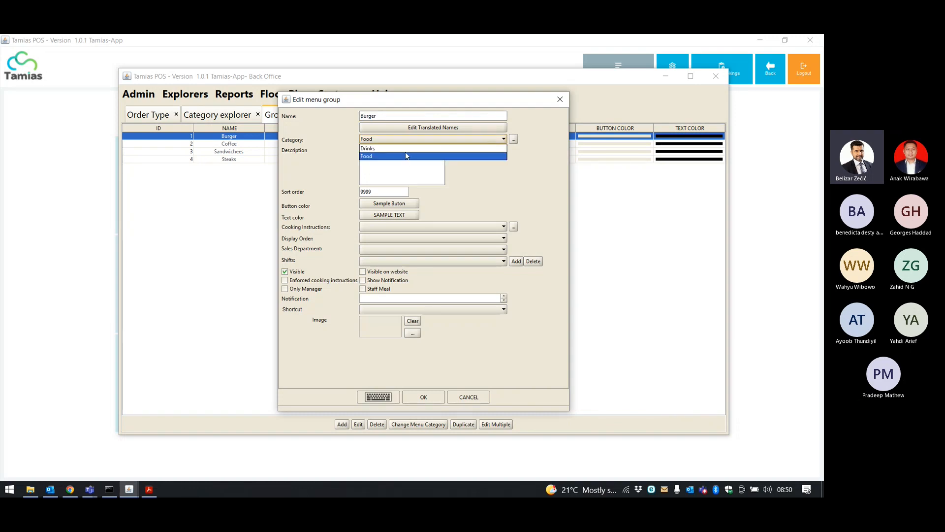
left_click(406, 156)
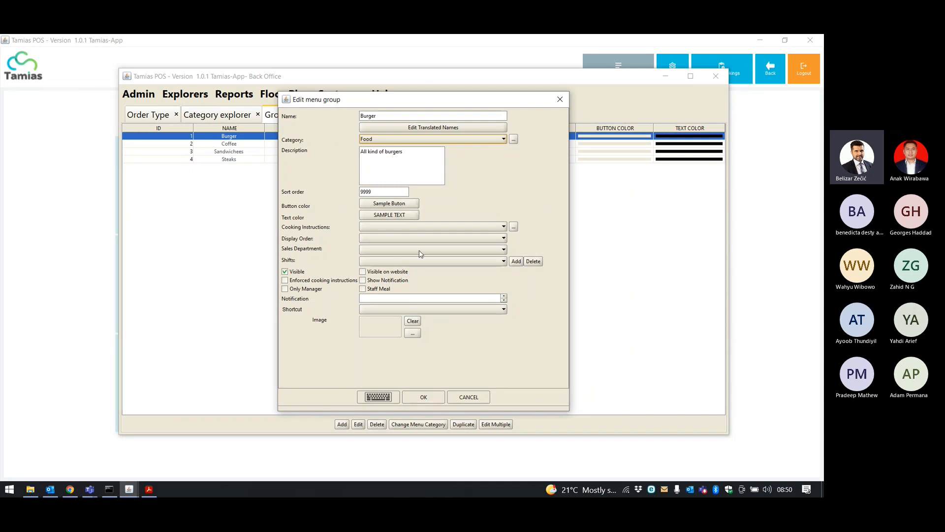
left_click(482, 227)
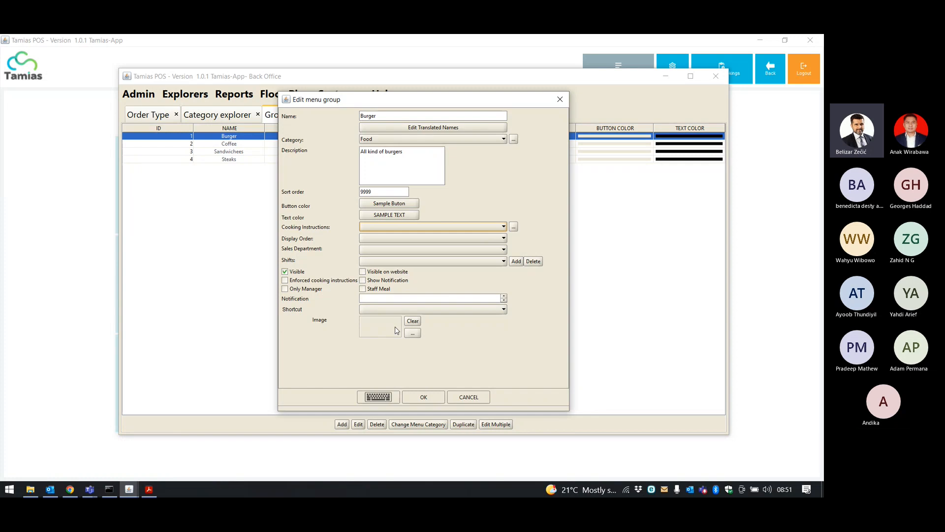
left_click(463, 398)
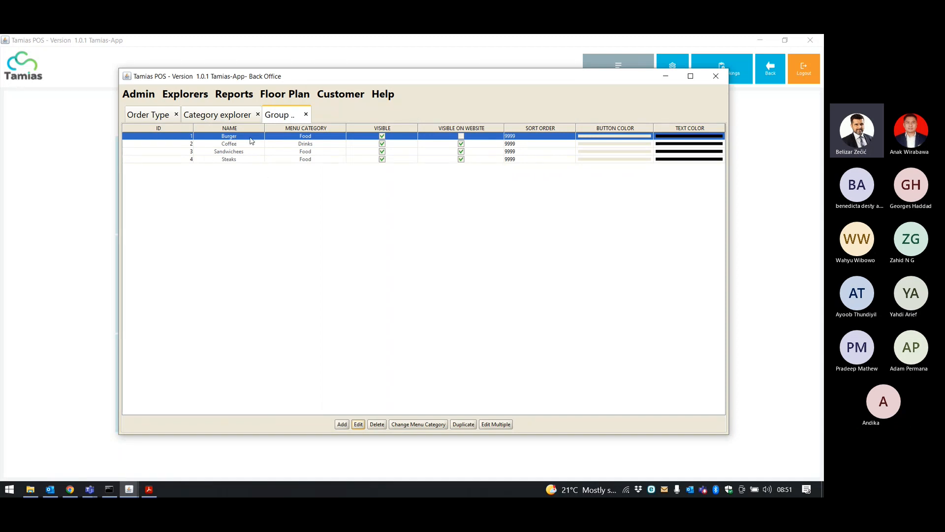
left_click(195, 94)
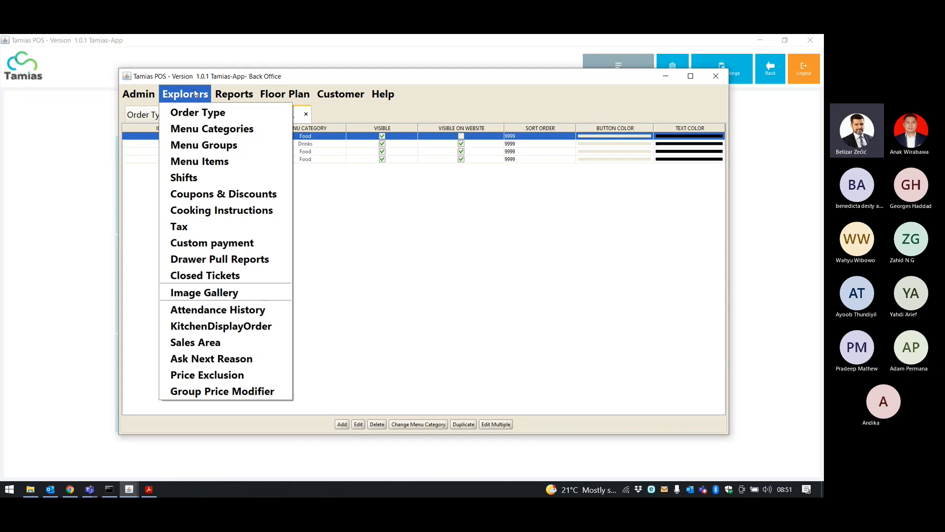
Open the Menu Items explorer and start editing Double Cheese Burger.
left_click(209, 163)
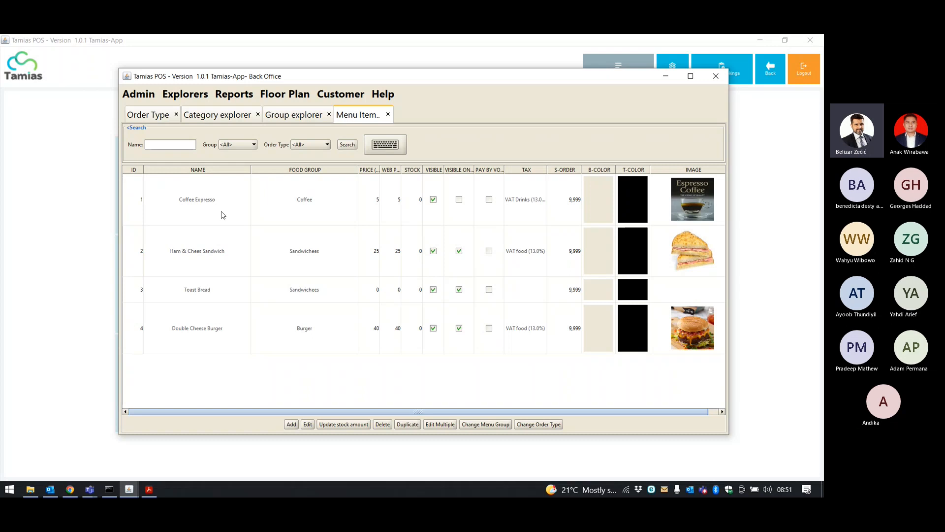
left_click(215, 246)
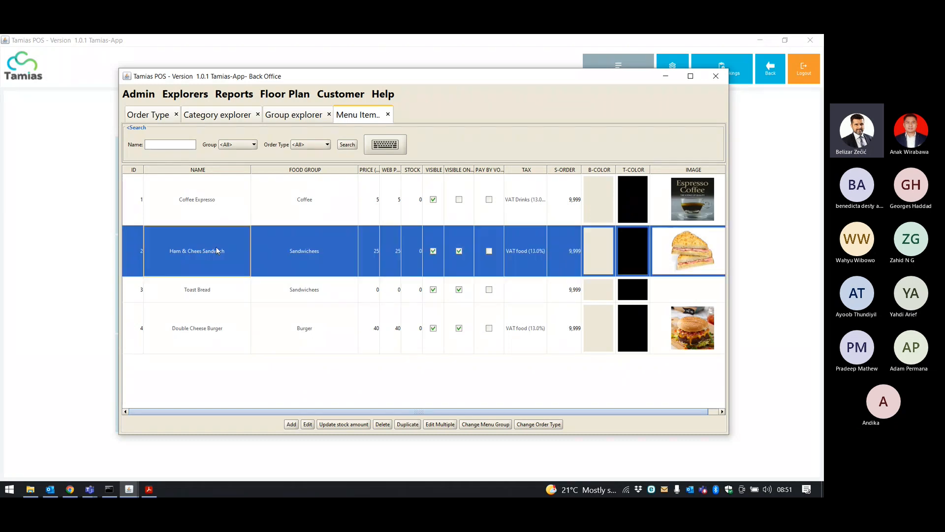
left_click(201, 287)
left_click(215, 320)
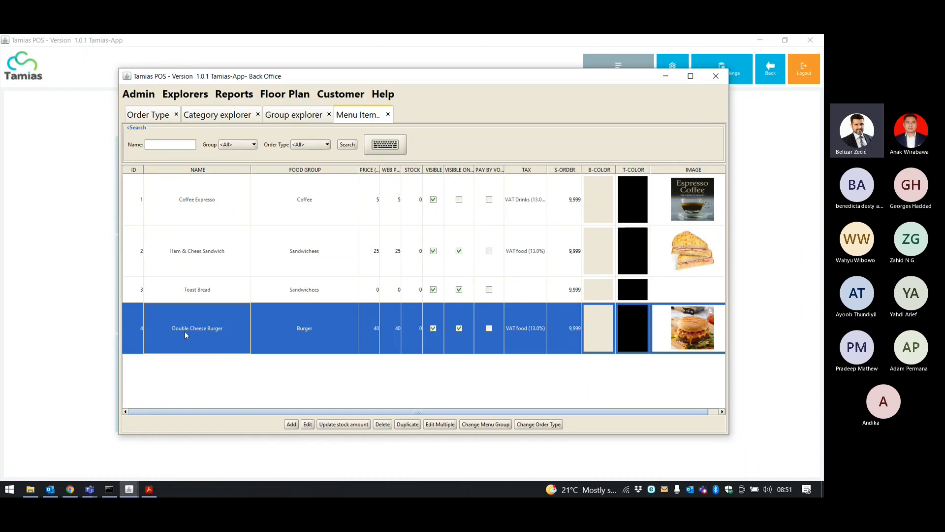
left_click(307, 425)
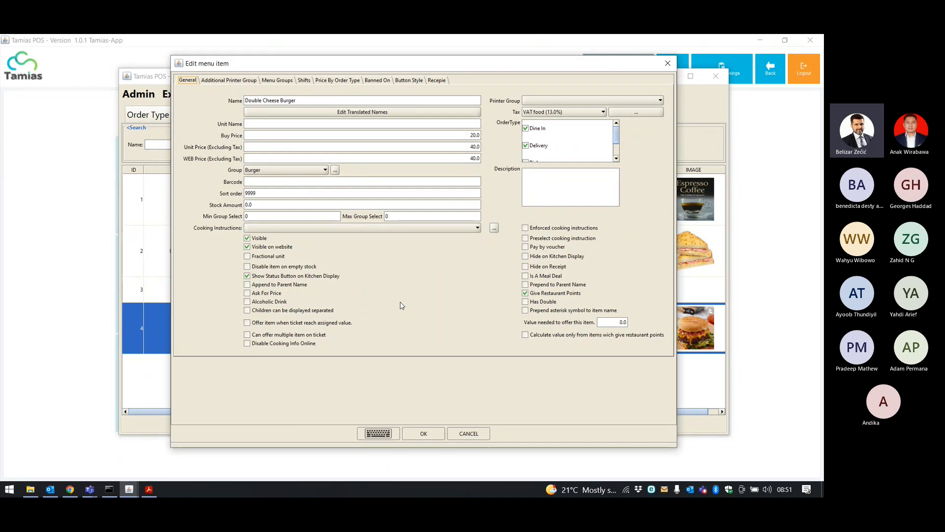
Review the burger's name, buy, unit and web prices and Burger group, then show its cooking instructions.
left_click_drag(244, 100, 284, 101)
left_click(295, 135)
left_click(288, 146)
left_click(289, 157)
left_click(316, 170)
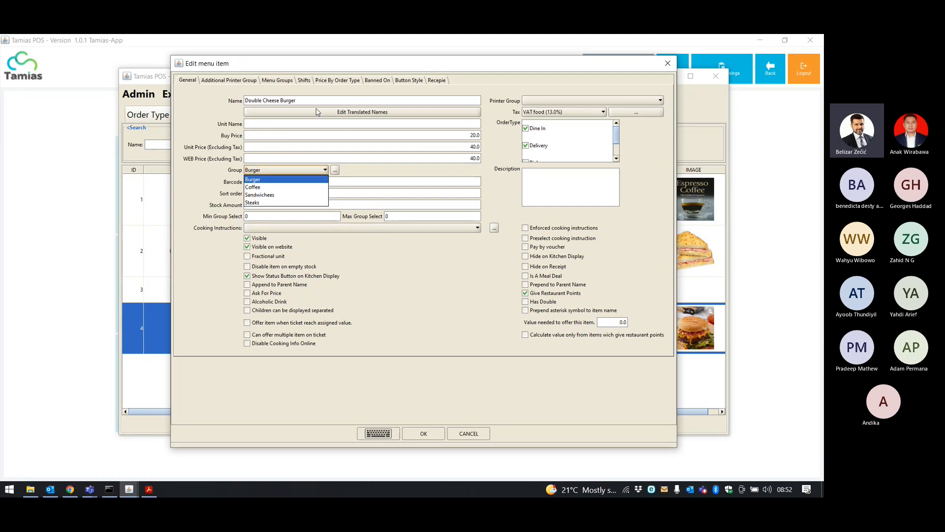
left_click(299, 178)
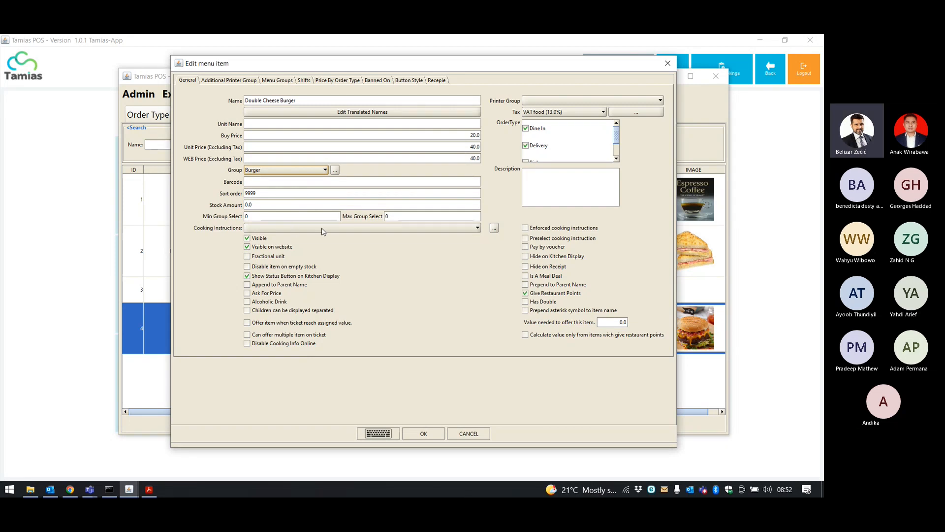
left_click(494, 228)
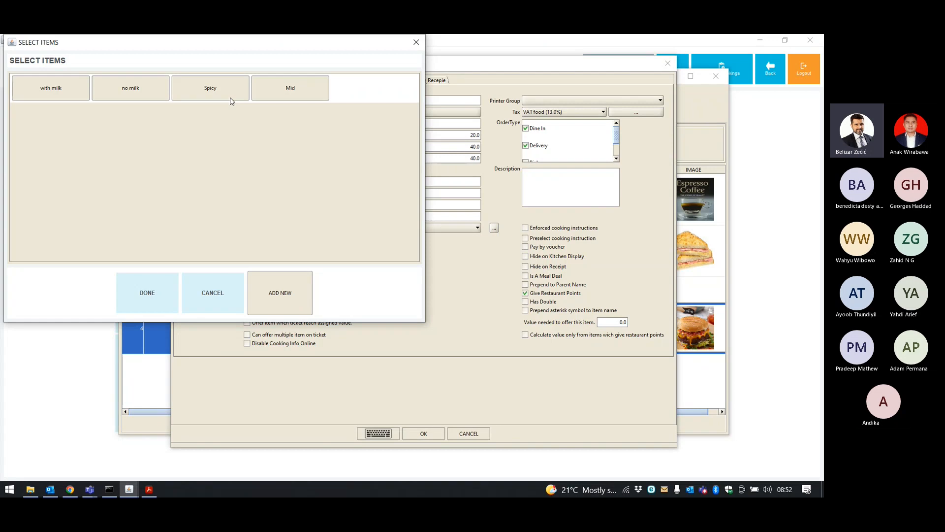
Add a Food Only cooking instruction named 'Medium Well' and close the instruction picker.
left_click(286, 278)
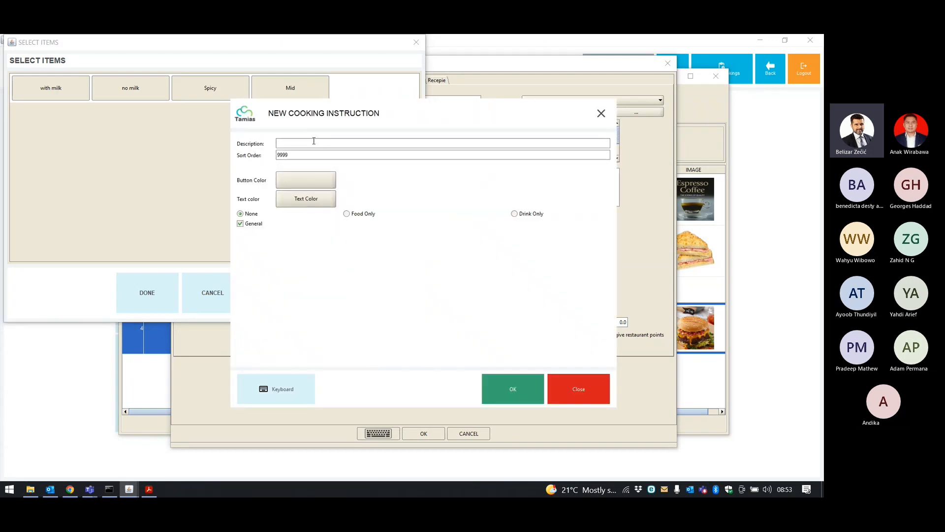
type("R")
type("Medium ")
type("Well")
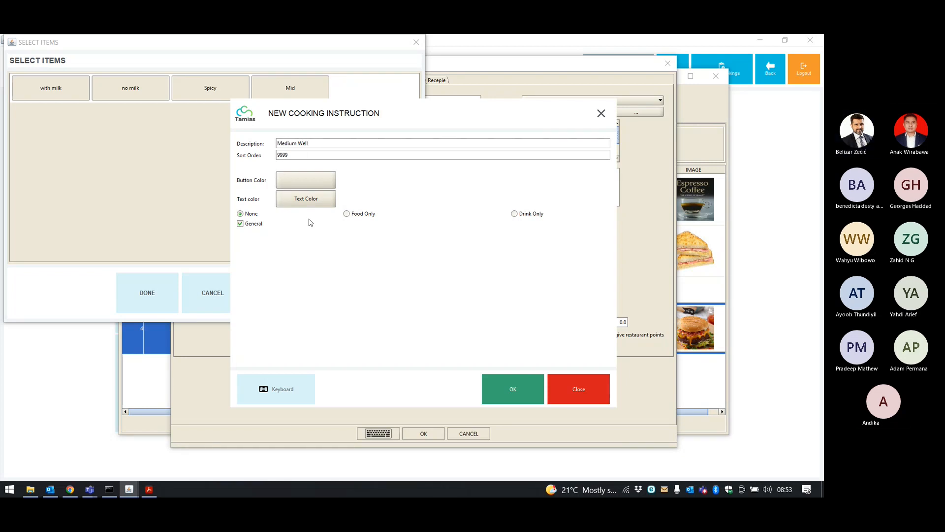
left_click(353, 215)
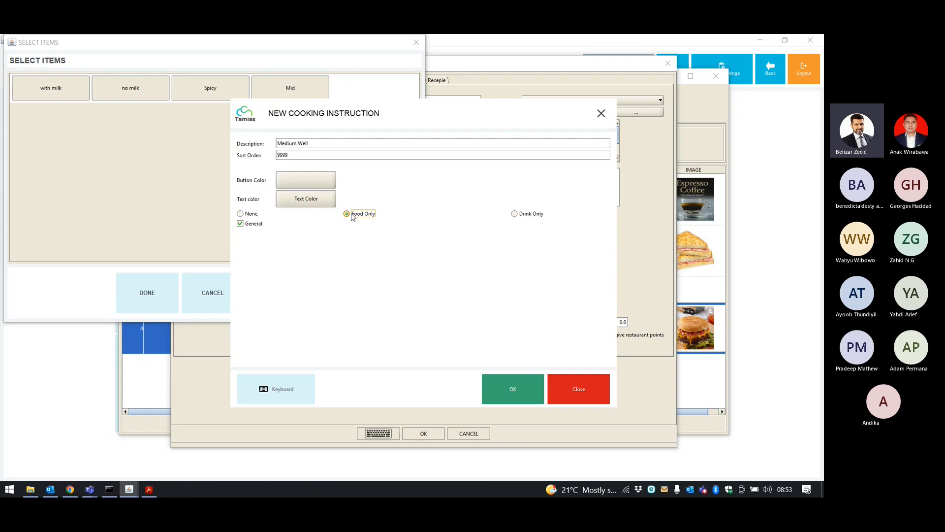
left_click(498, 394)
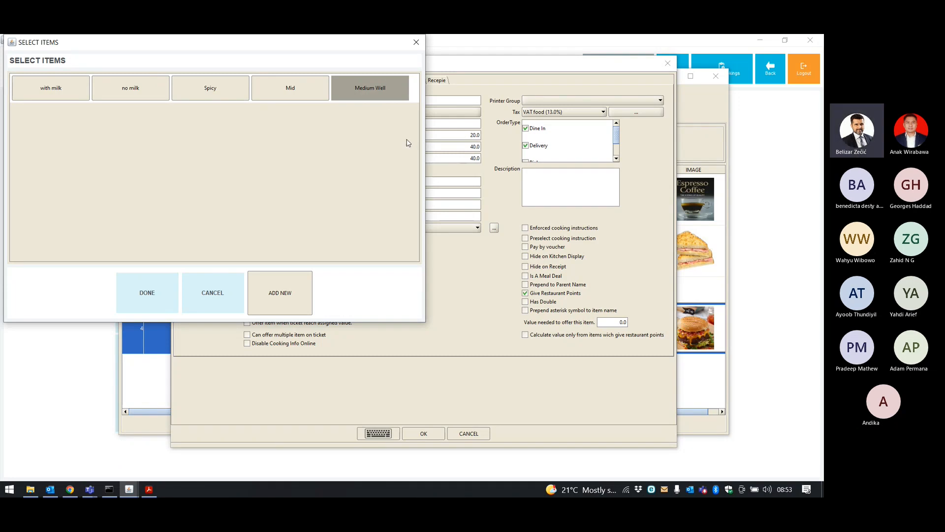
left_click(210, 301)
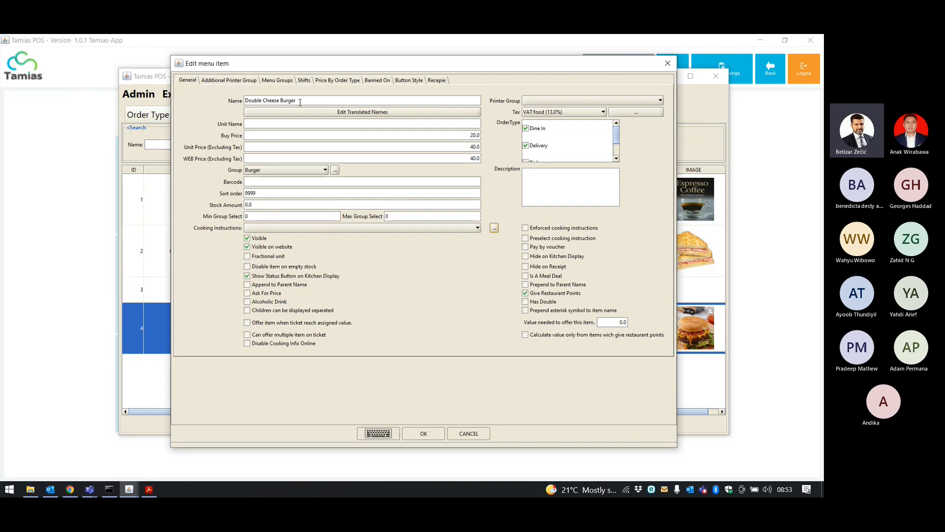
left_click_drag(246, 101, 303, 101)
left_click(309, 101)
left_click(652, 104)
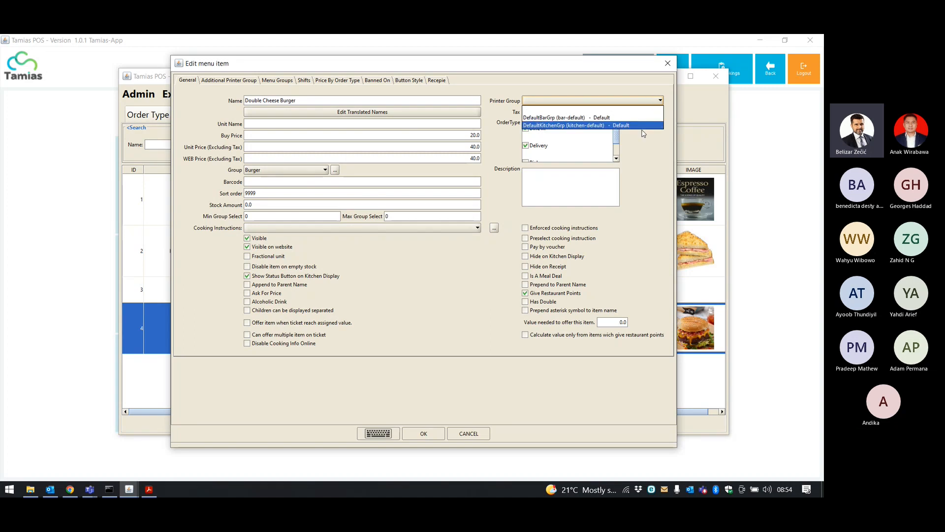
left_click(636, 89)
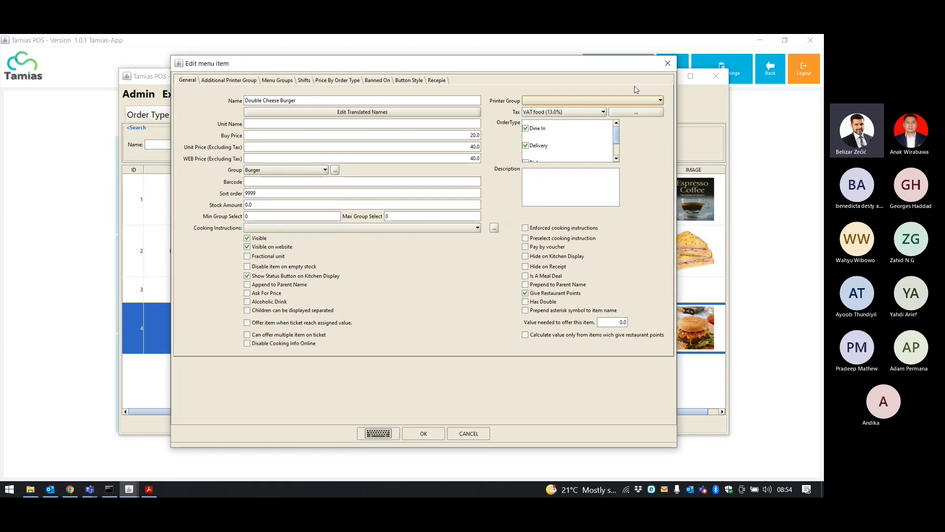
left_click(603, 115)
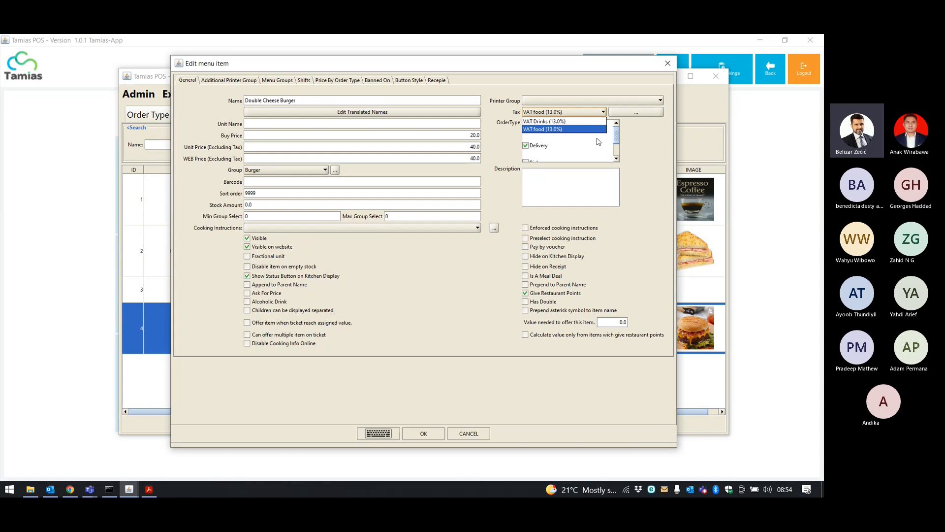
scroll(594, 140, "down", 1)
scroll(590, 135, "up", 1)
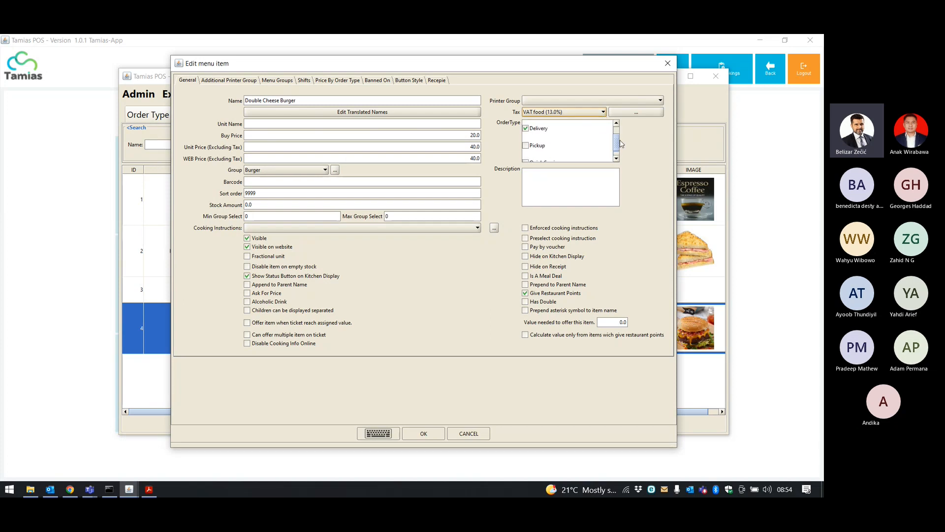
scroll(619, 142, "up", 2)
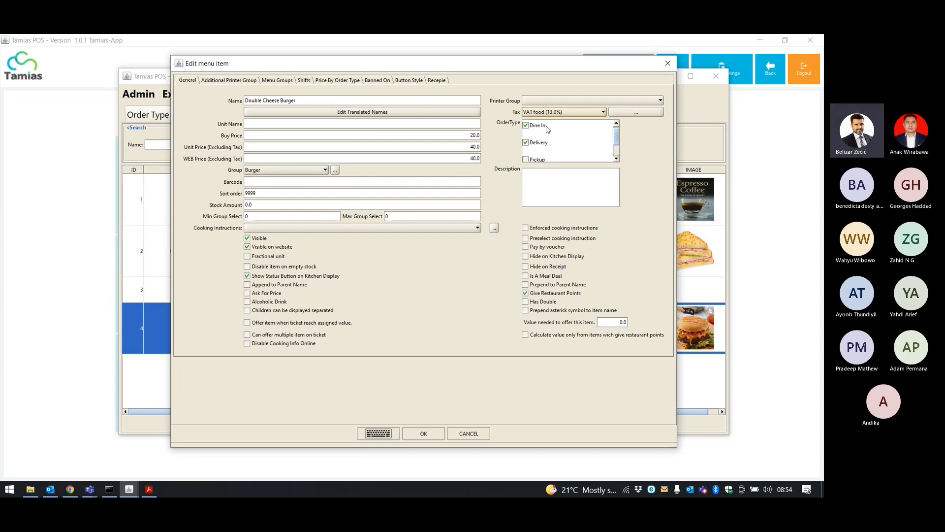
scroll(619, 144, "down", 2)
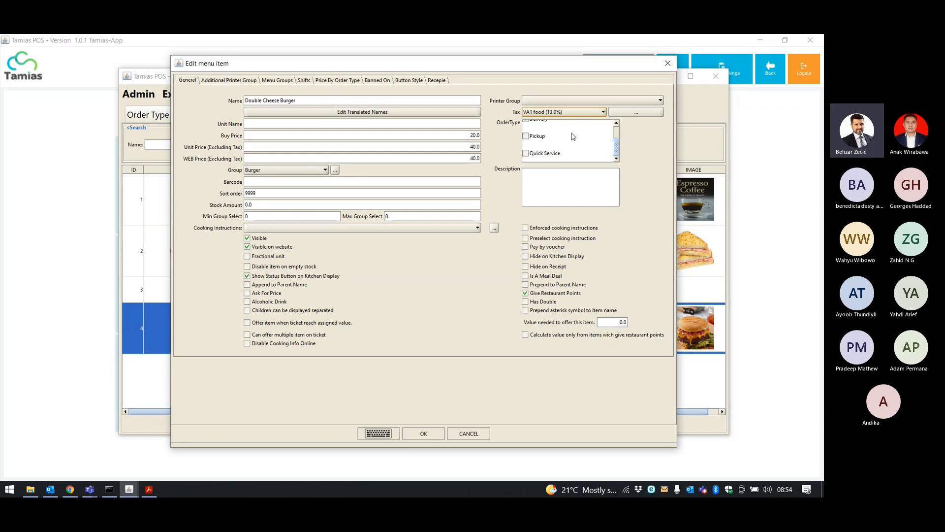
left_click_drag(619, 151, 619, 140)
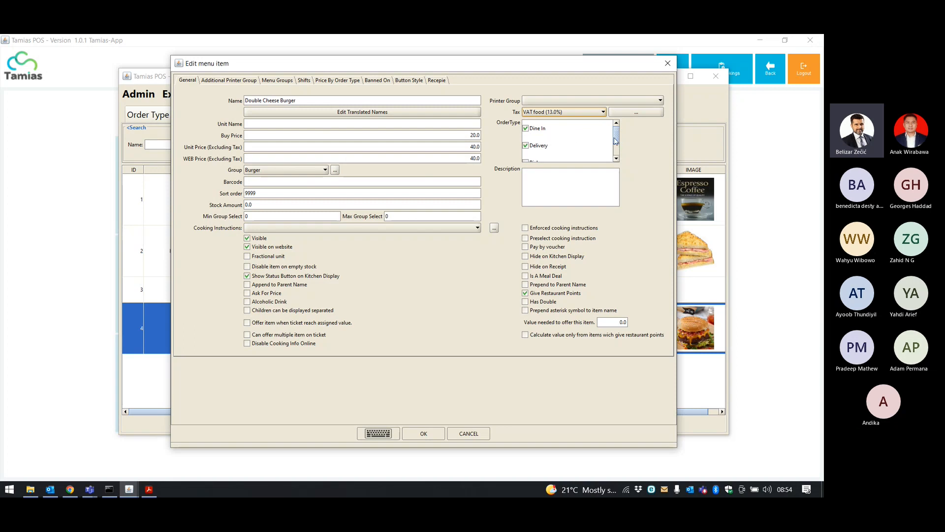
Create a 'VAT 20' tax rate at 20% for the burger and view its recipe ingredients.
left_click(634, 113)
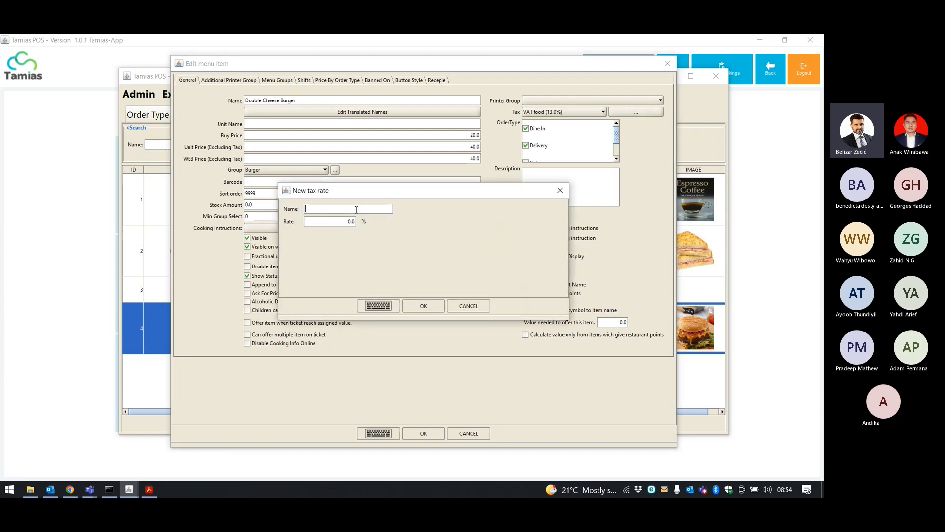
type("VAT 20")
left_click(349, 221)
type("20")
left_click(424, 306)
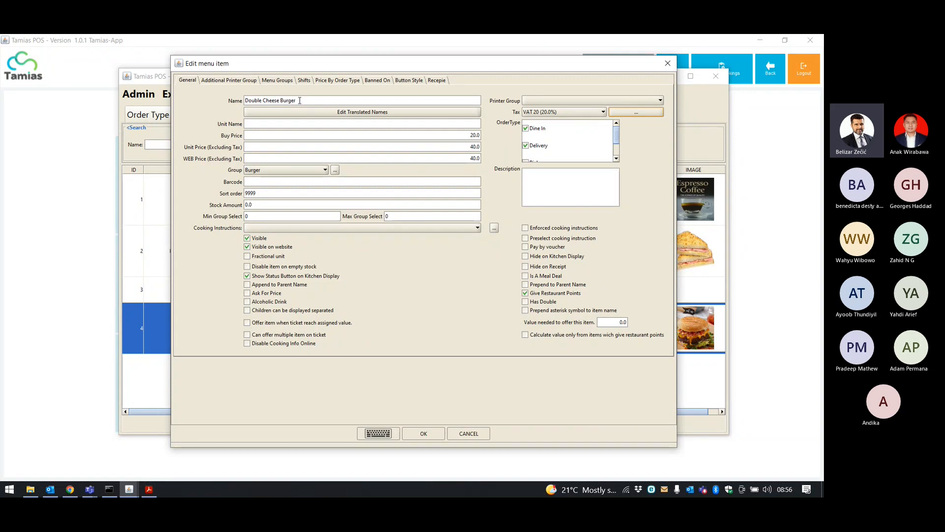
left_click(436, 81)
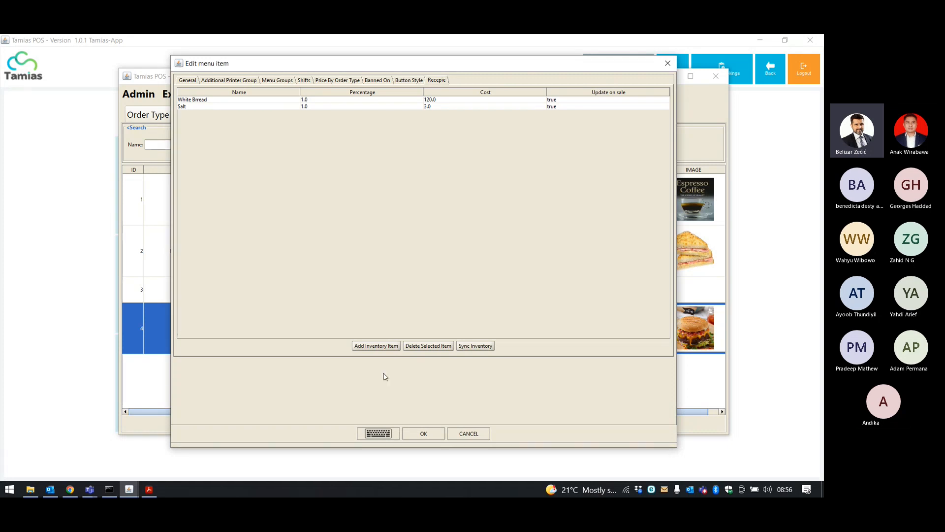
Add Meat as a recipe ingredient and sync the recipe with inventory.
left_click(386, 346)
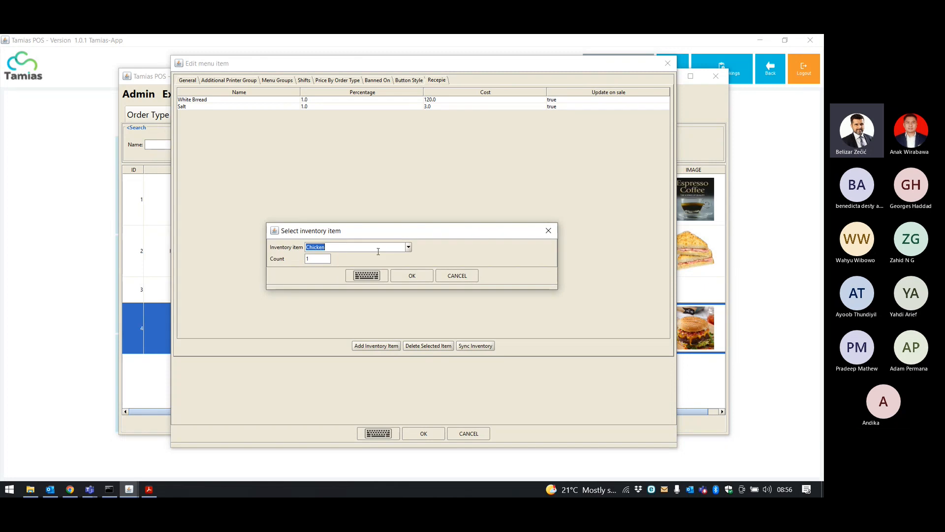
left_click(408, 247)
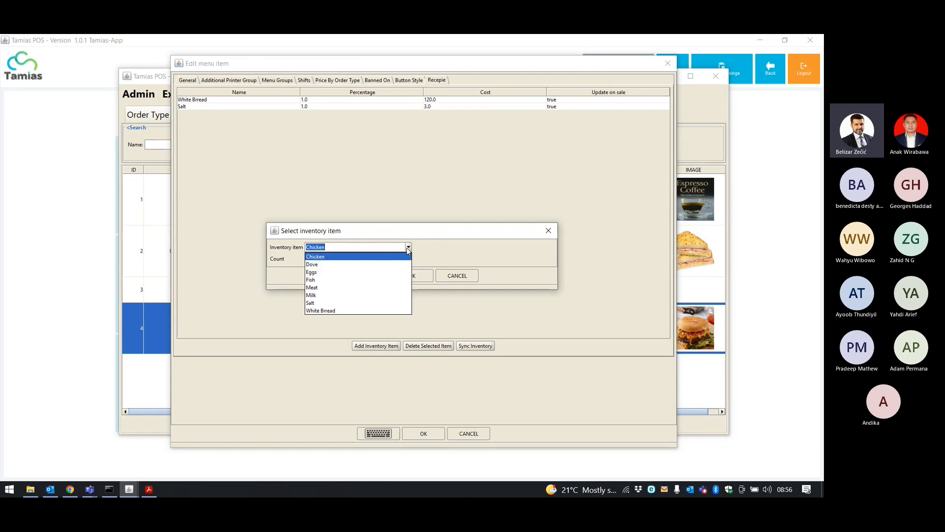
left_click(371, 288)
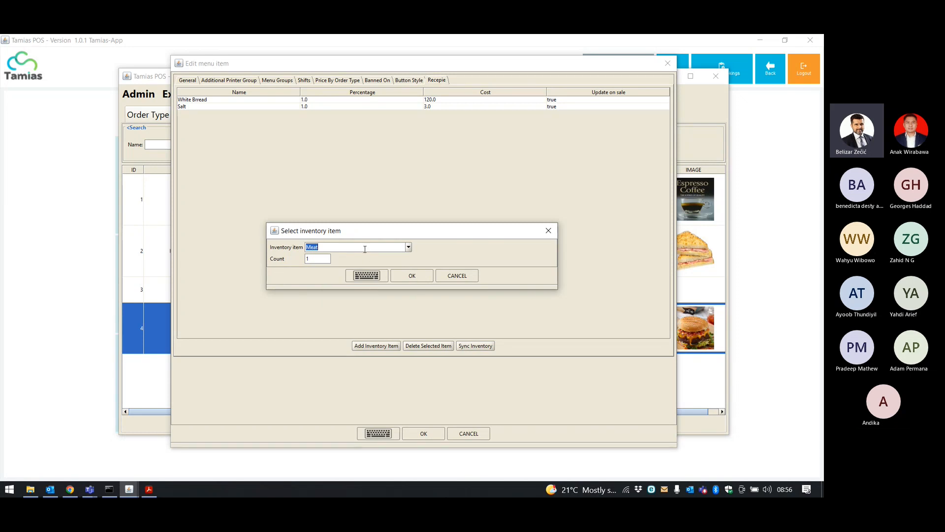
left_click(316, 259)
double_click(309, 258)
left_click(411, 276)
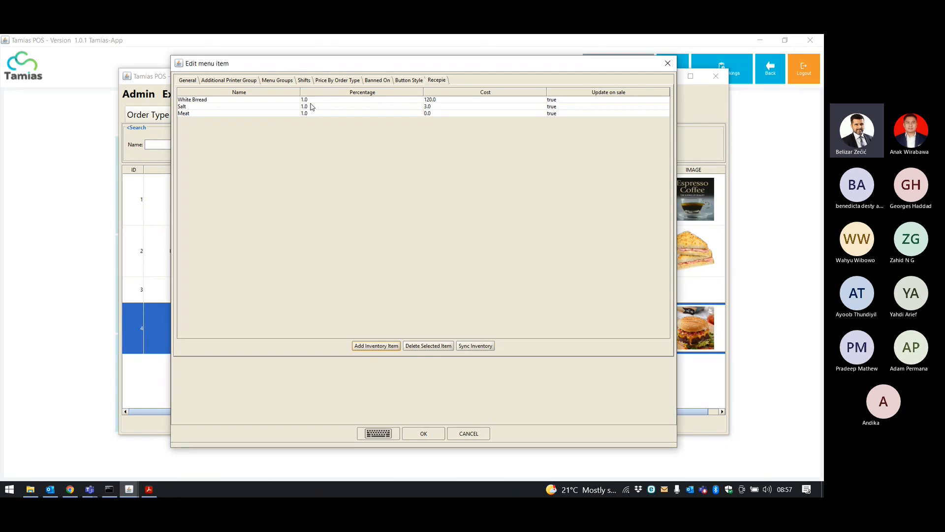
left_click(486, 345)
Confirm the Double Cheese Burger edits, glance at the group list, and return to menu items.
left_click(431, 434)
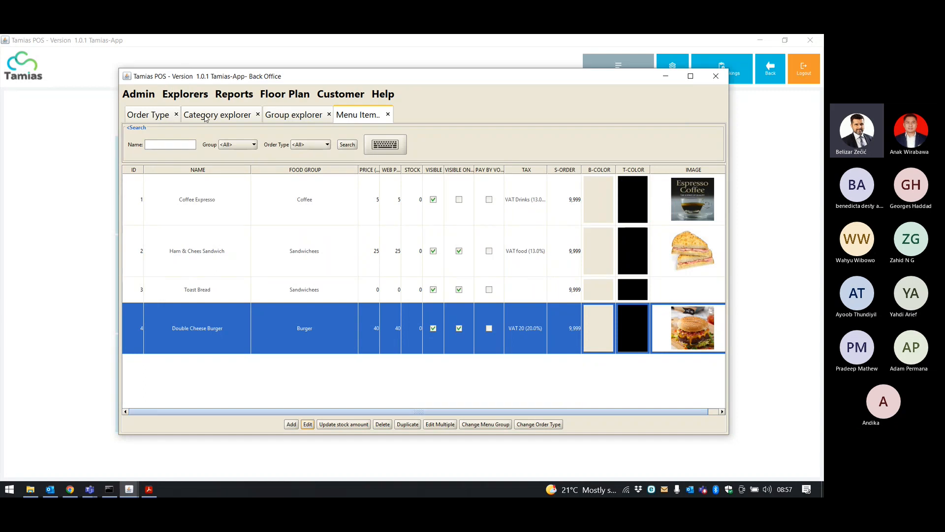
left_click(276, 114)
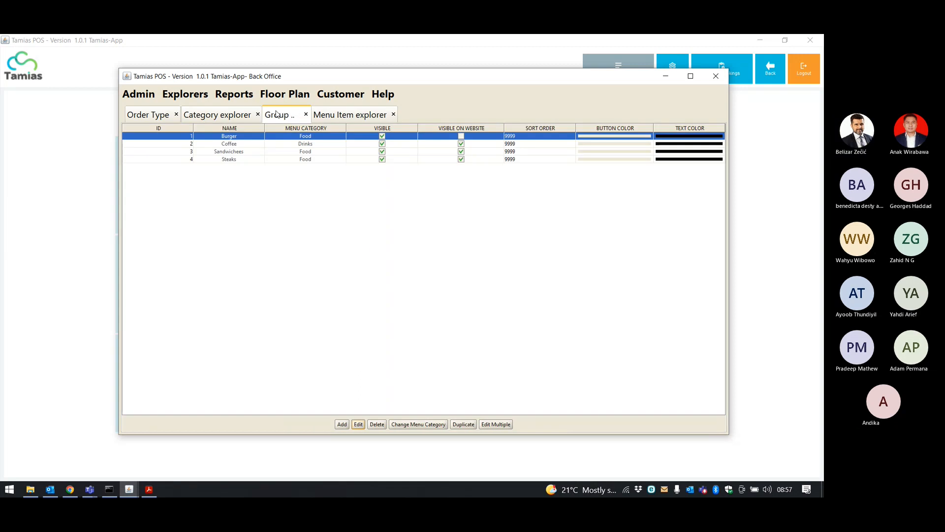
left_click(343, 118)
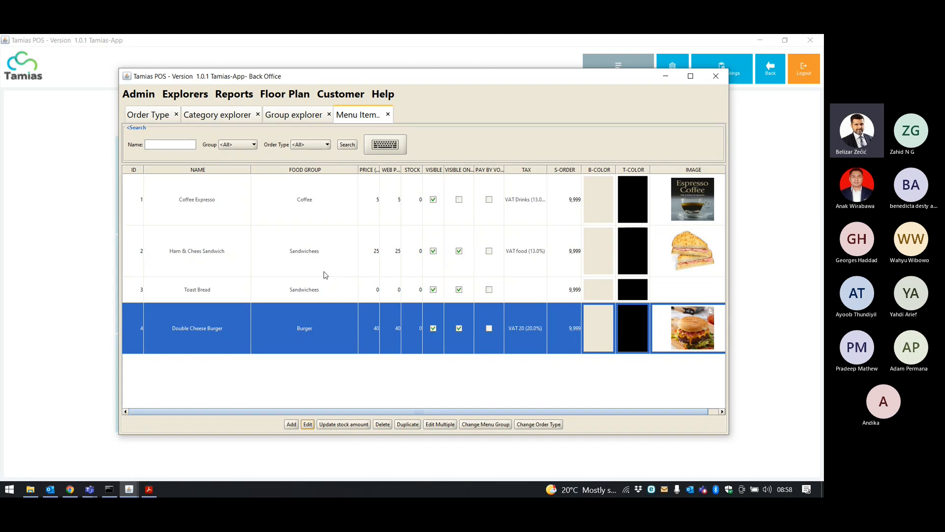
left_click(285, 97)
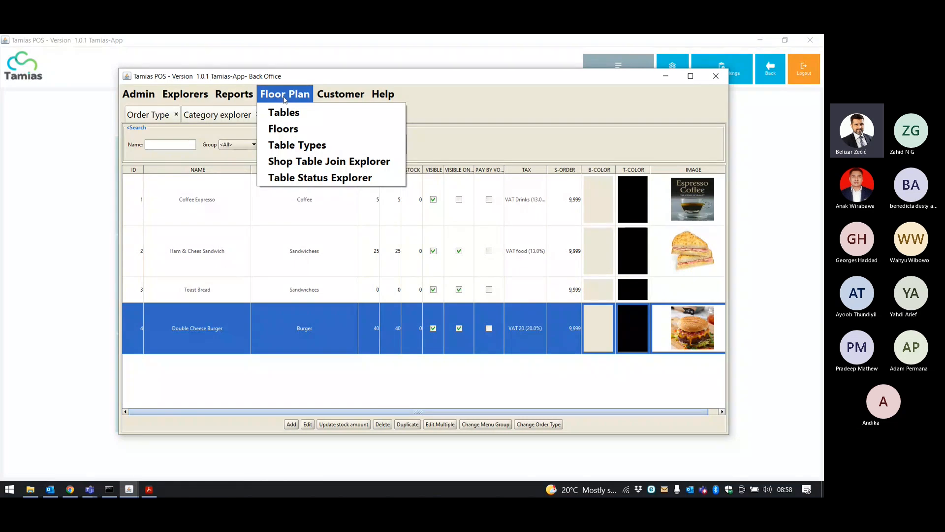
Open the Tables list and close the Category, Group, Menu Item and Order Type tabs.
left_click(294, 120)
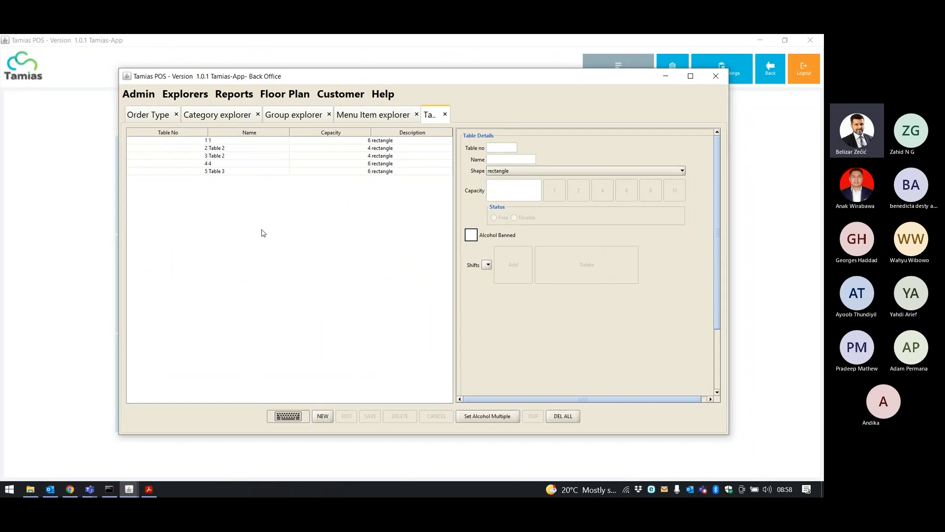
left_click(257, 114)
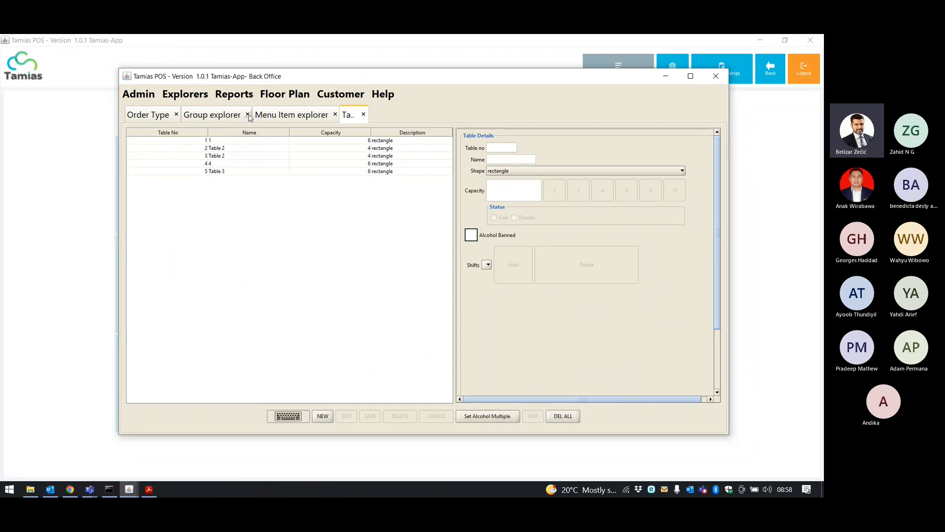
left_click(247, 114)
left_click(264, 114)
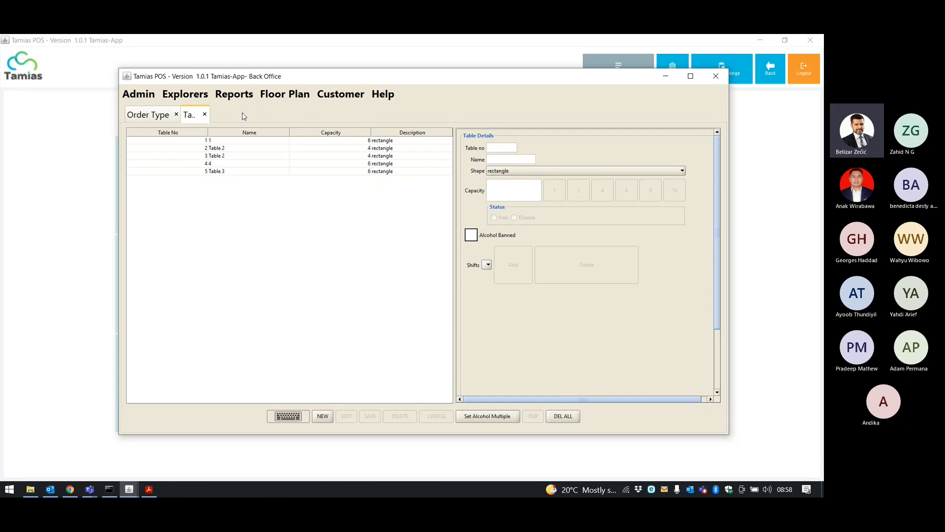
left_click(176, 114)
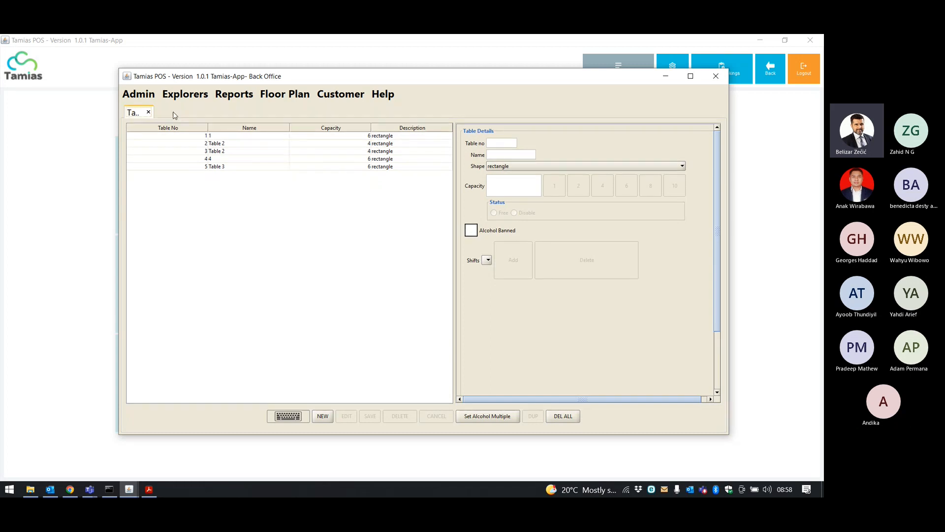
left_click(285, 93)
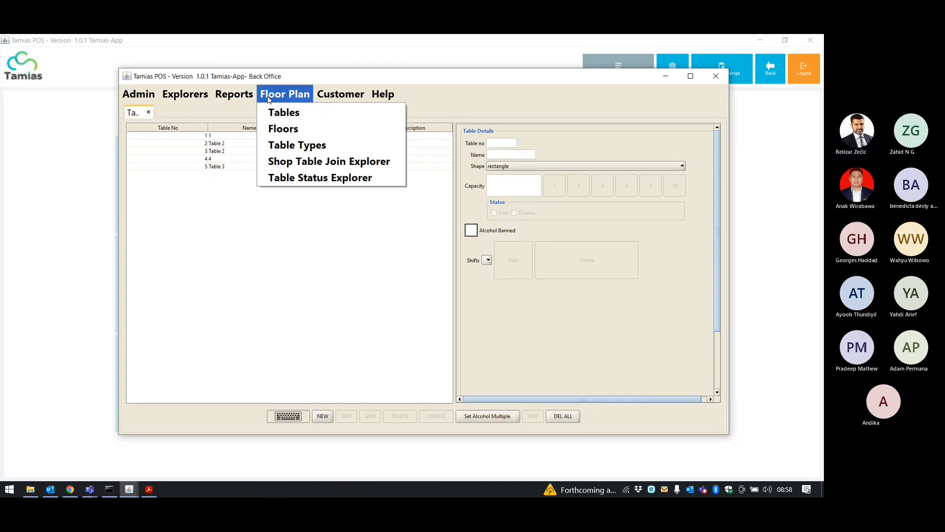
Open the floor layouts, dismissing the dimensions error, and compare Main Floor with room2.
left_click(273, 130)
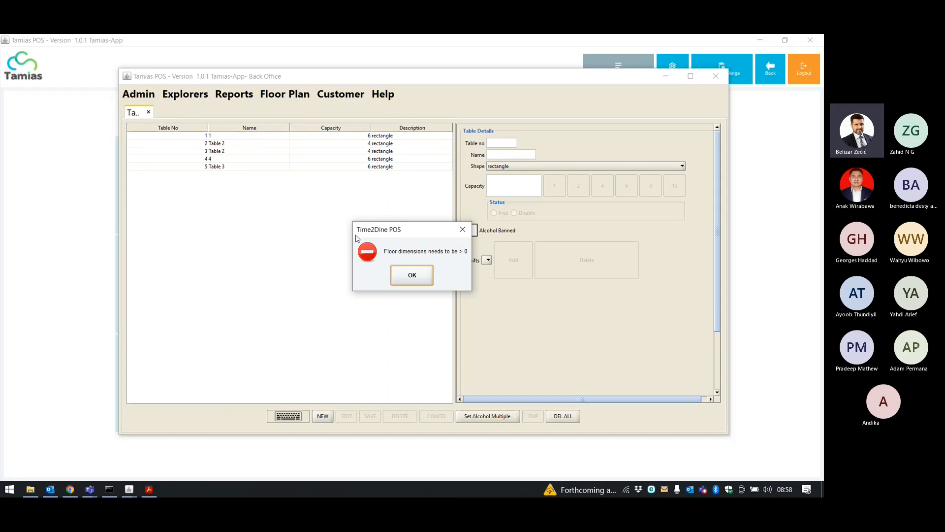
left_click(409, 278)
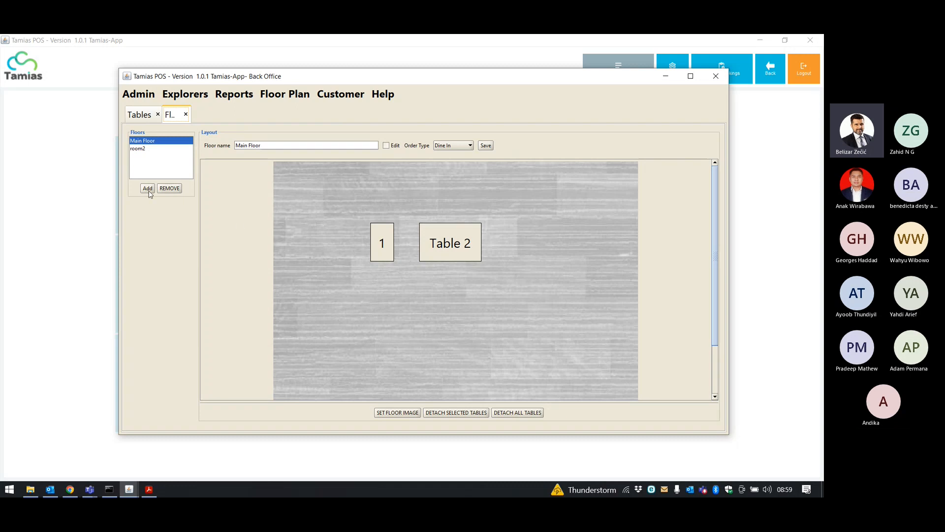
left_click(155, 141)
left_click(162, 148)
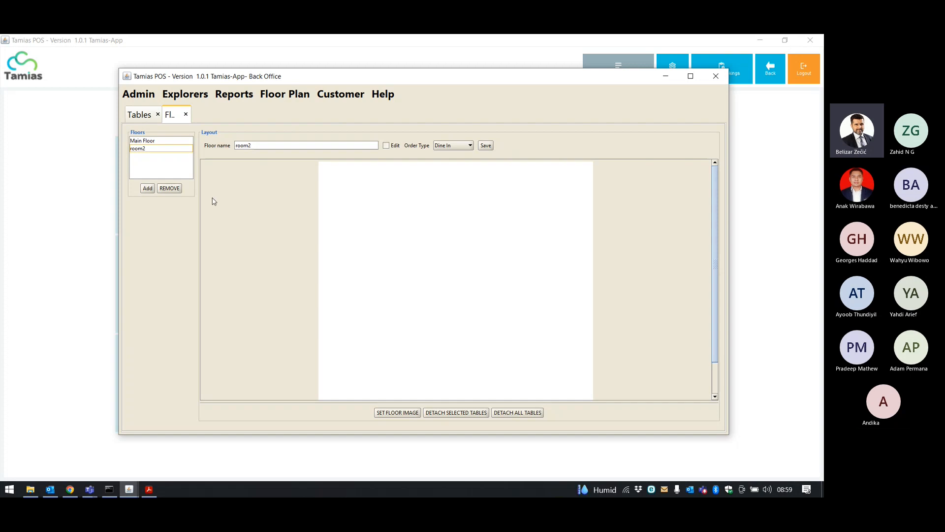
left_click(170, 142)
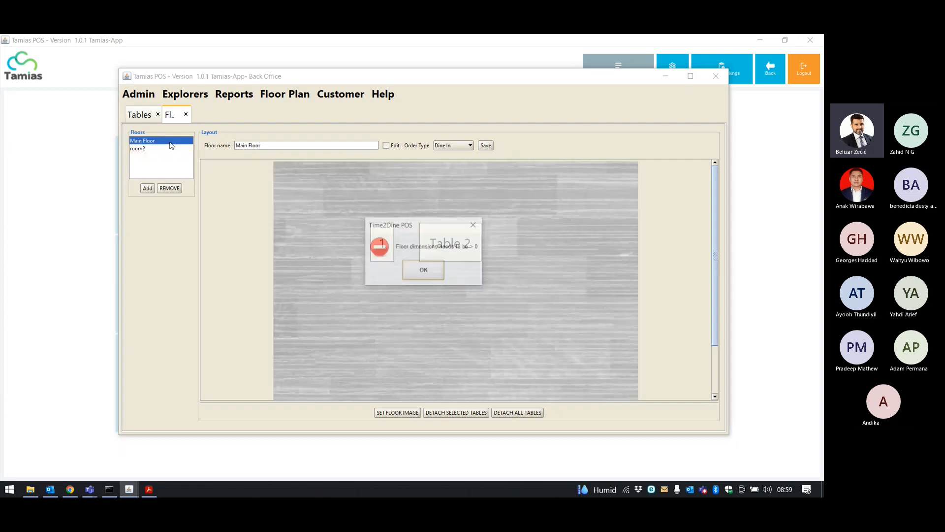
left_click(420, 270)
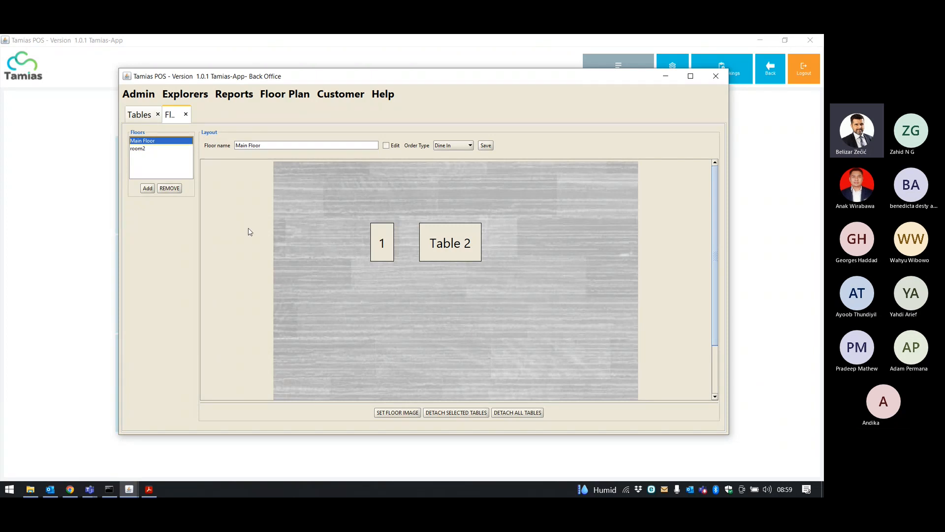
Browse the five tables' details down to Table 3 and check its shape options without changing them.
left_click(144, 117)
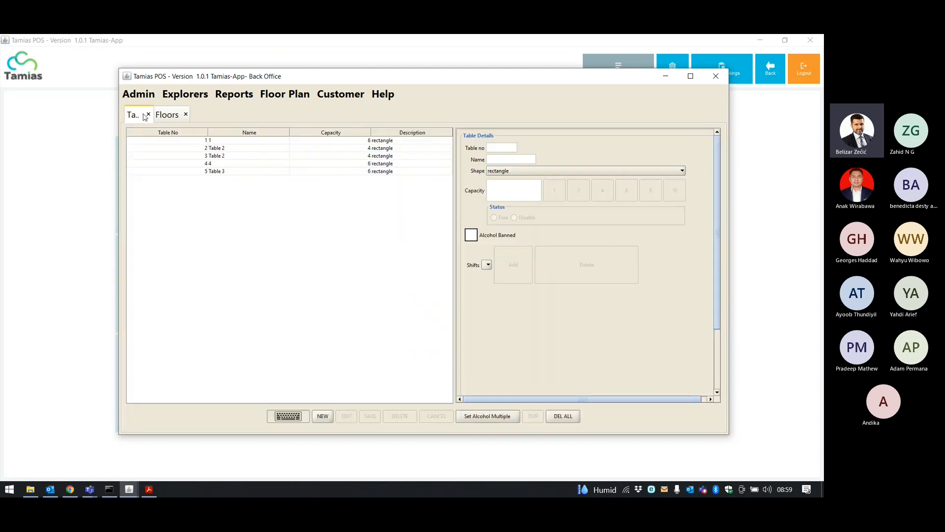
left_click(193, 141)
left_click(188, 147)
left_click(187, 156)
left_click(187, 166)
left_click(186, 172)
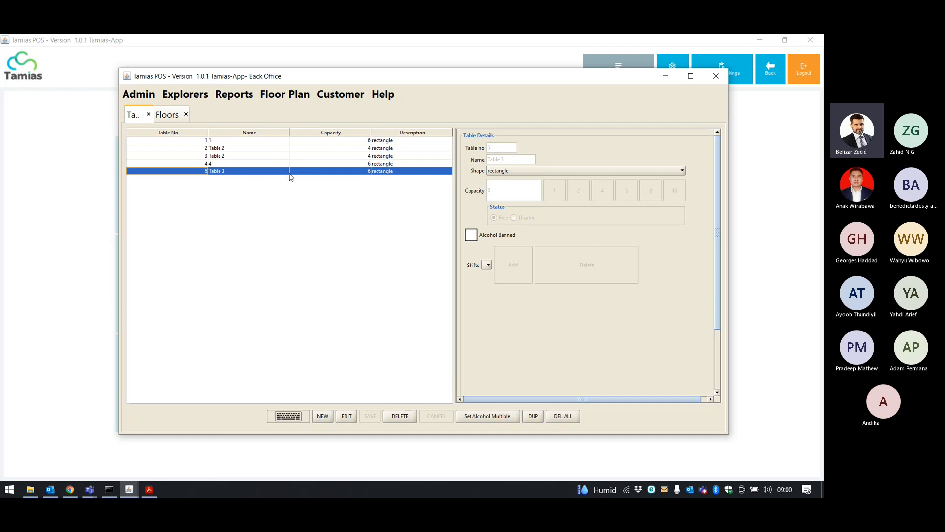
left_click(542, 172)
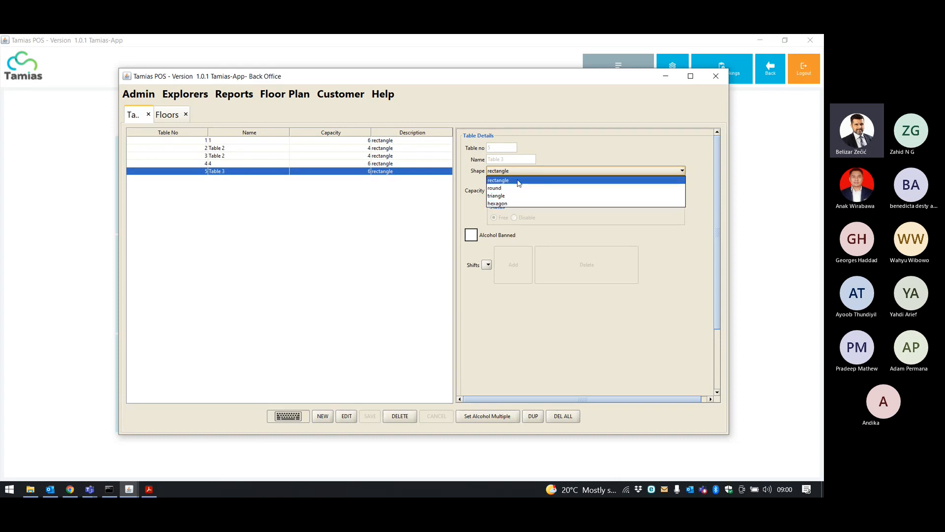
left_click(551, 171)
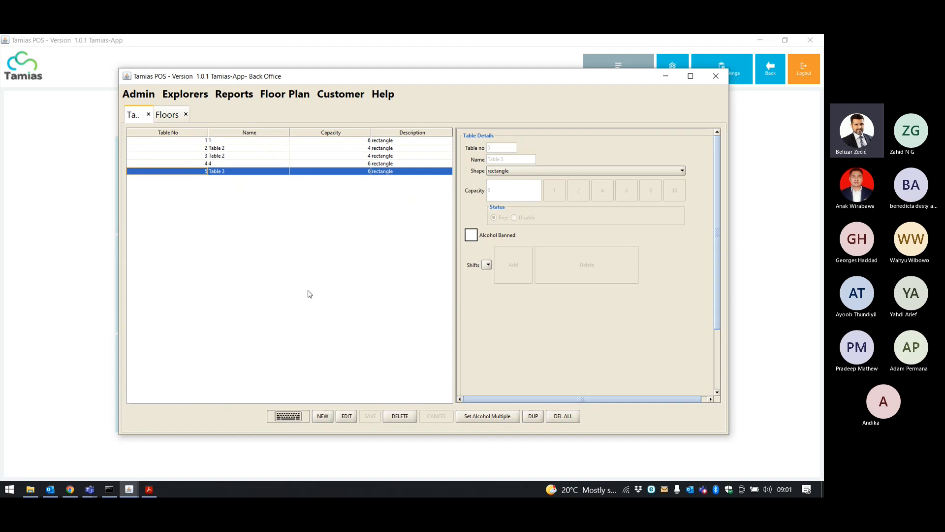
Create a new round table named 'Table 6' with capacity 8 and save it.
left_click(322, 417)
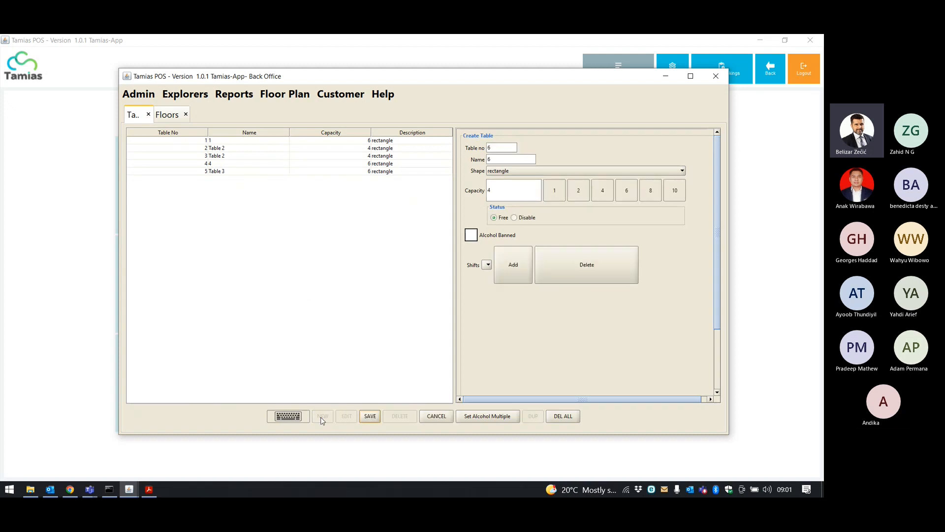
double_click(496, 159)
type("Table")
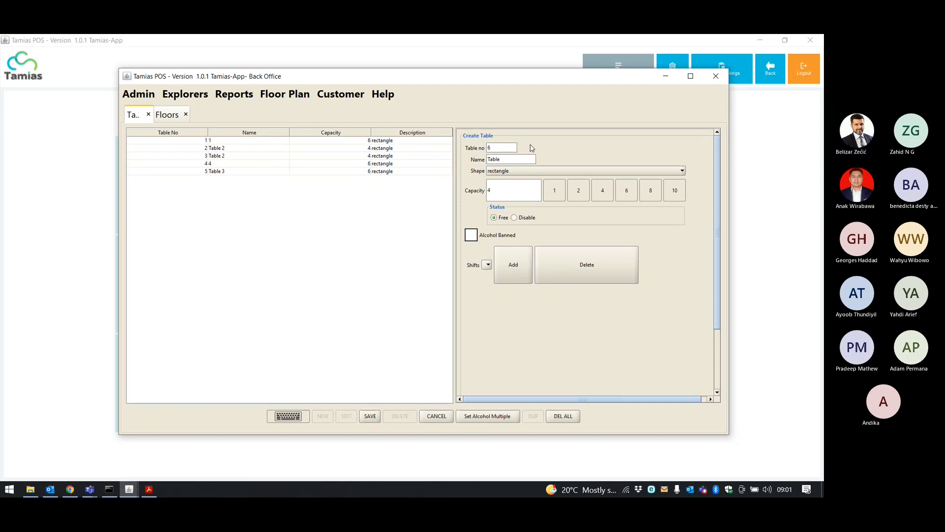
type(" 6")
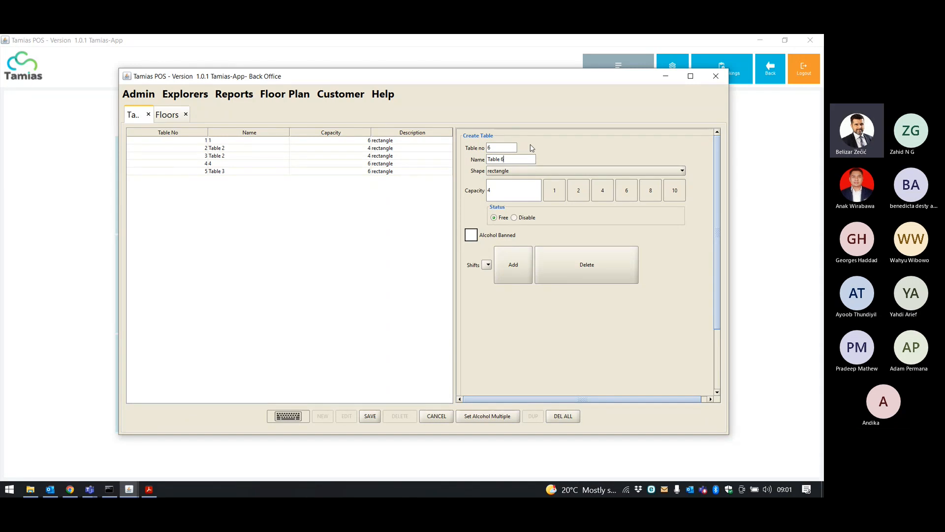
left_click(532, 171)
left_click(524, 188)
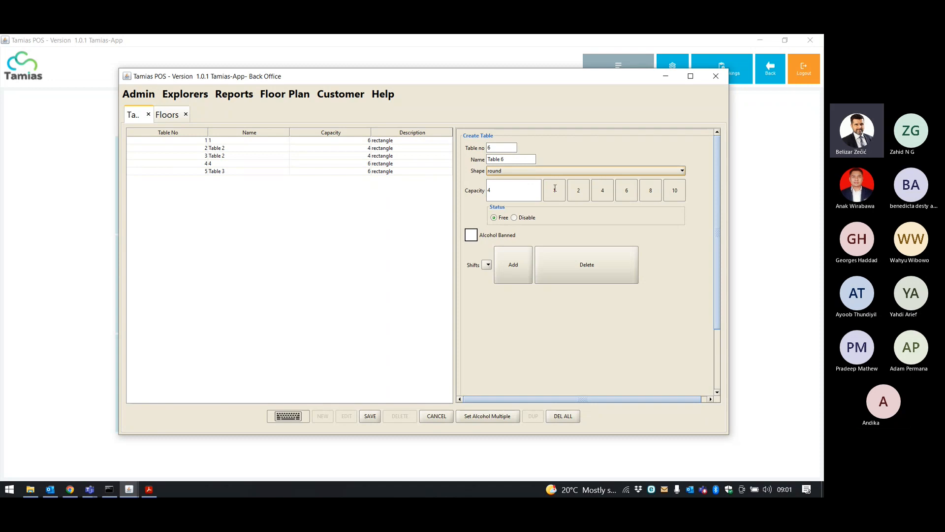
left_click(650, 196)
left_click(370, 417)
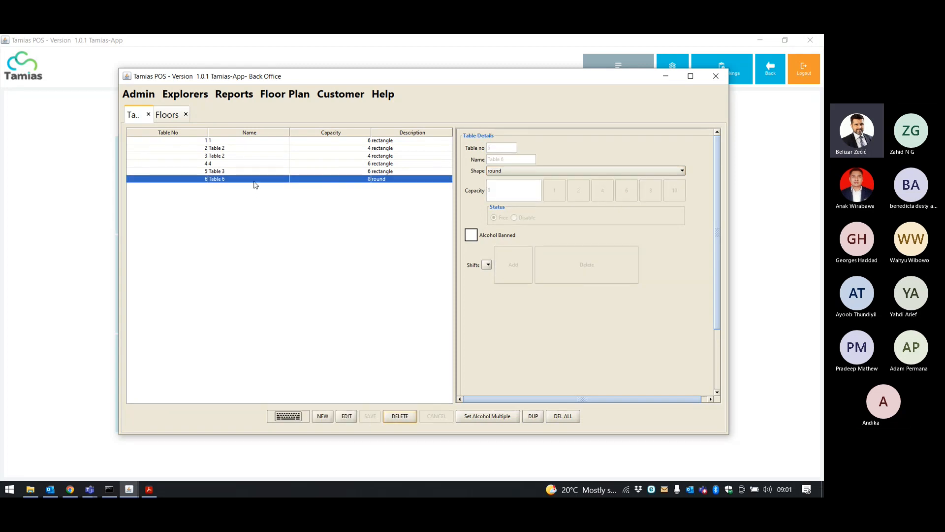
left_click(266, 93)
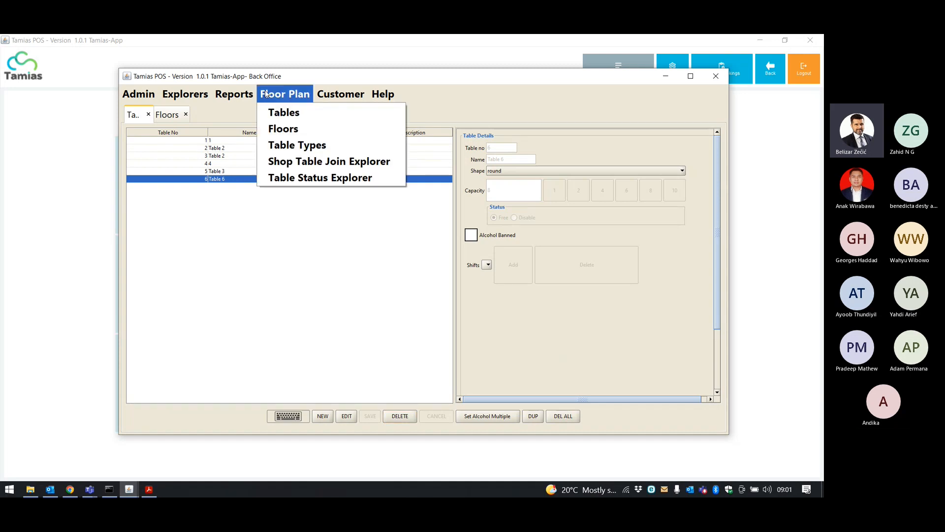
Place Table 6 on the Main Floor layout, then close the Back Office to the home screen.
left_click(283, 129)
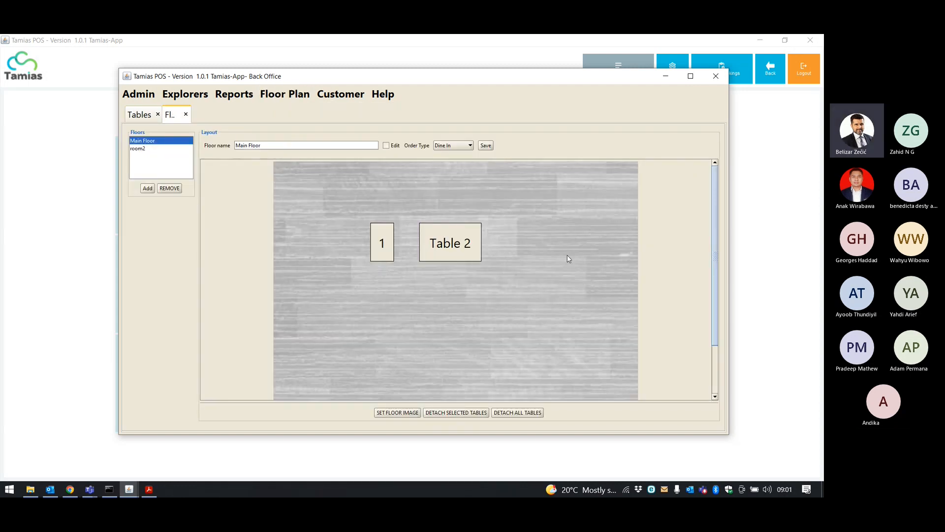
left_click(526, 241)
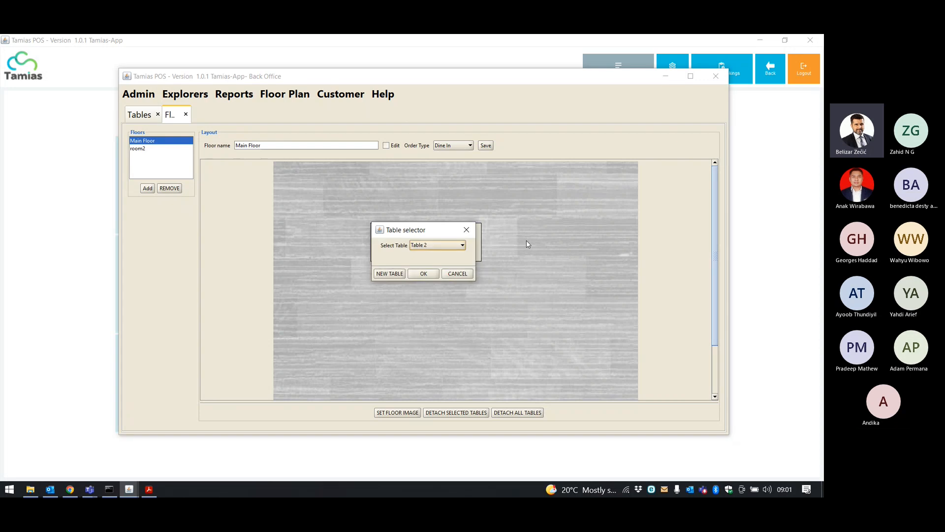
left_click_drag(445, 230, 587, 183)
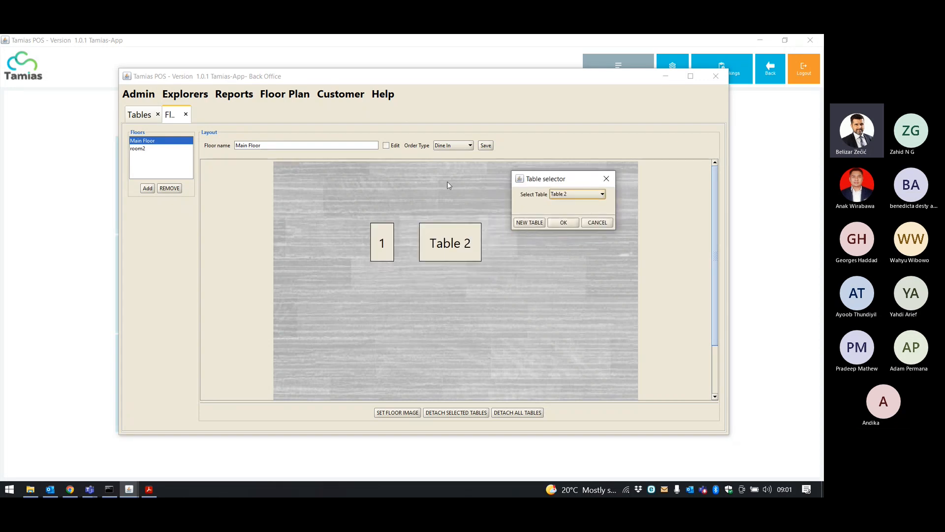
left_click(602, 194)
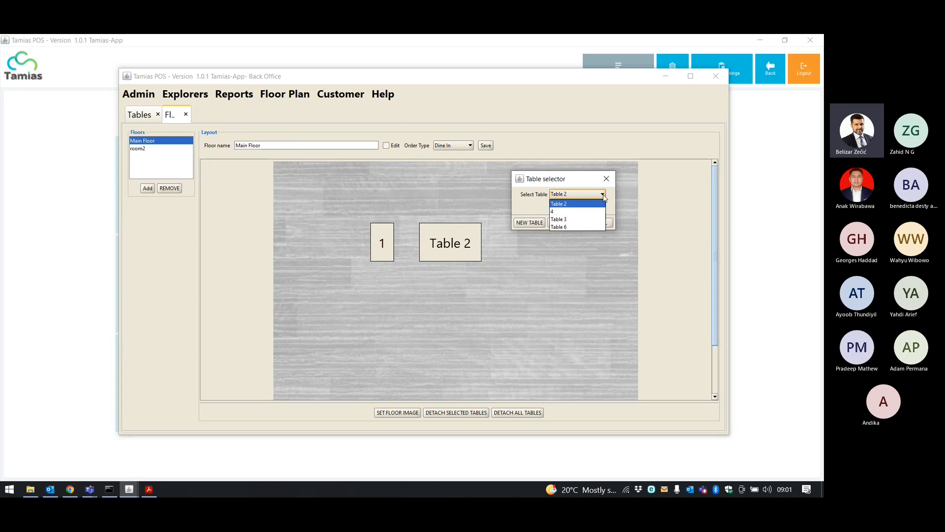
left_click(578, 226)
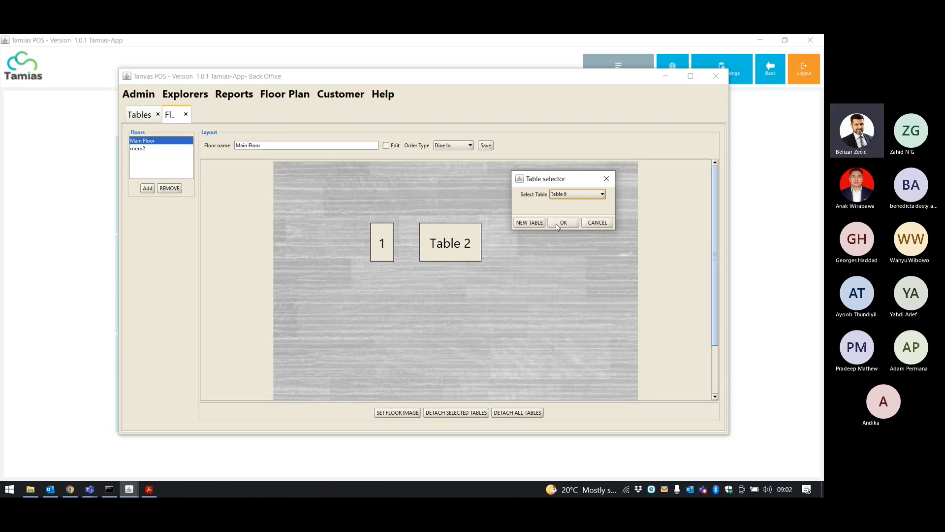
left_click(559, 224)
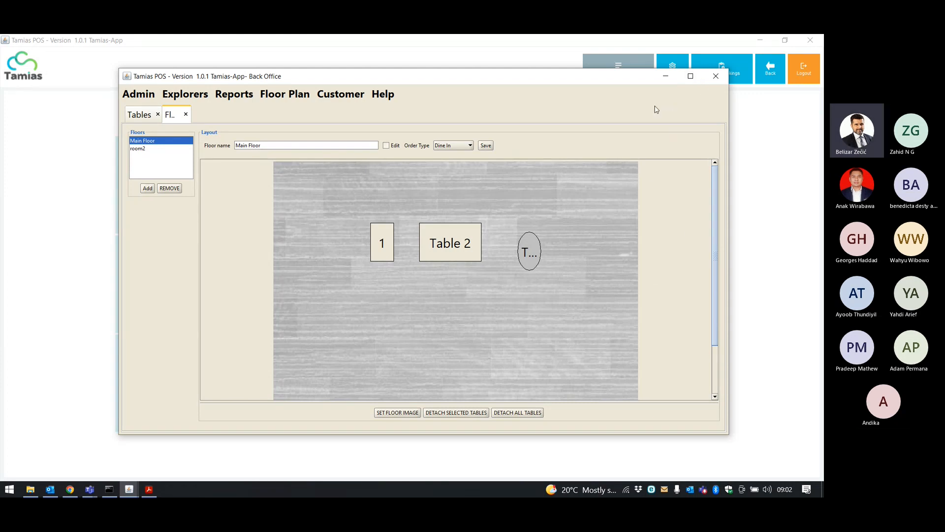
key("alt+F4")
left_click(768, 78)
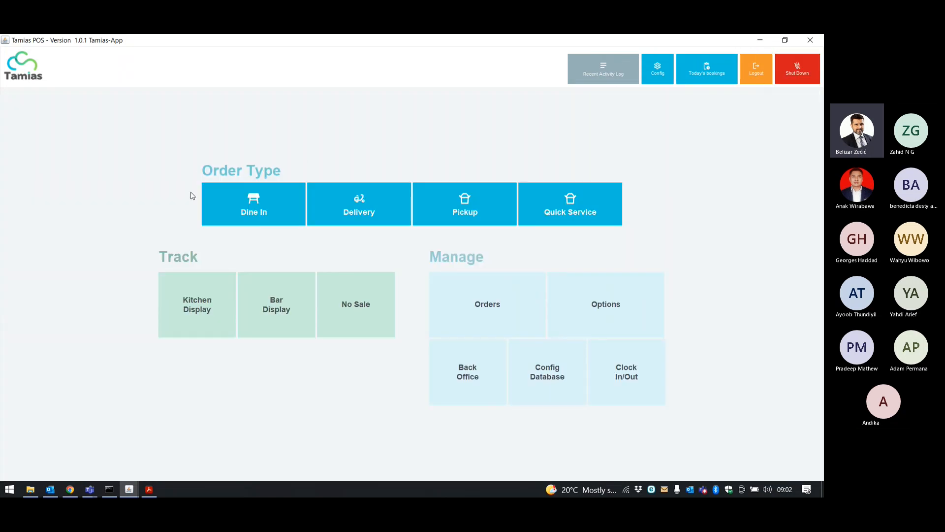
Check the Dine In floor view, then choose Reload POS from the Shut Down prompt.
left_click(253, 210)
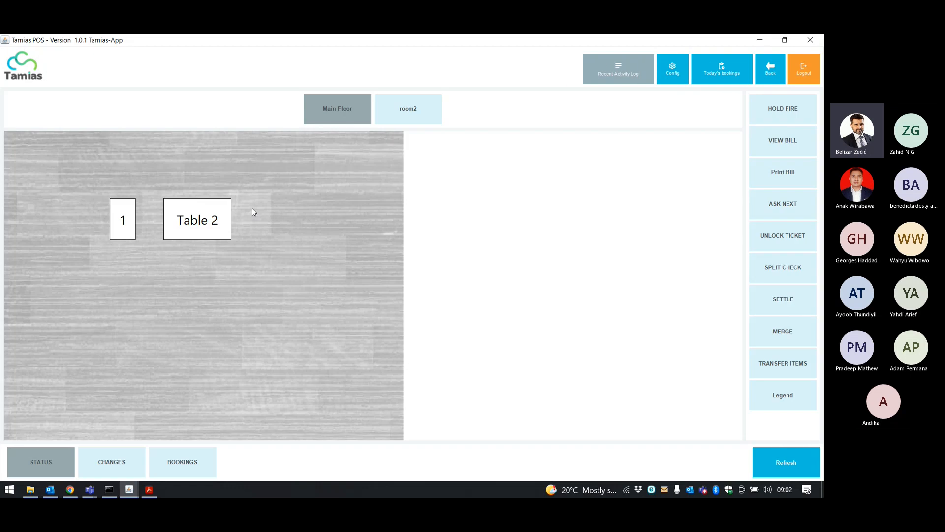
left_click(781, 73)
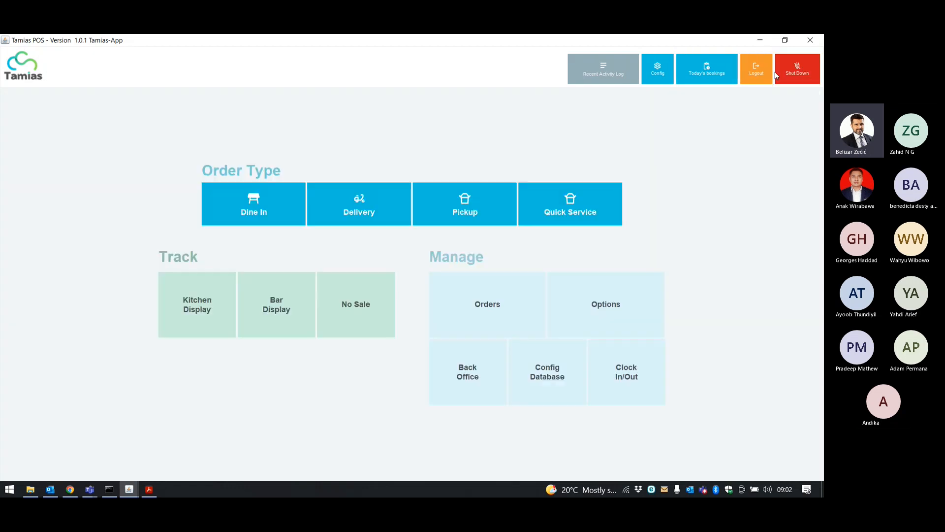
left_click(788, 76)
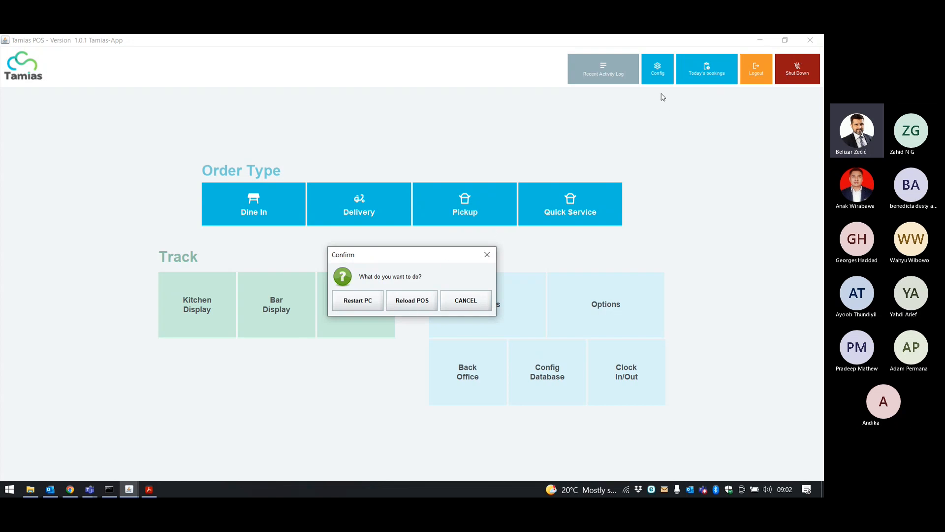
left_click(413, 307)
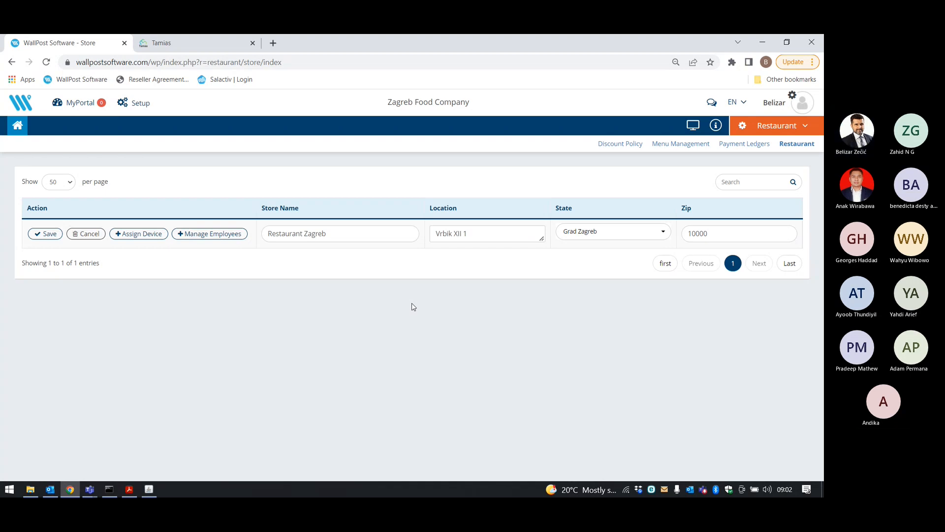
Bring the reloaded Tamias POS window back in front of the browser from the taskbar.
mouse_move(147, 492)
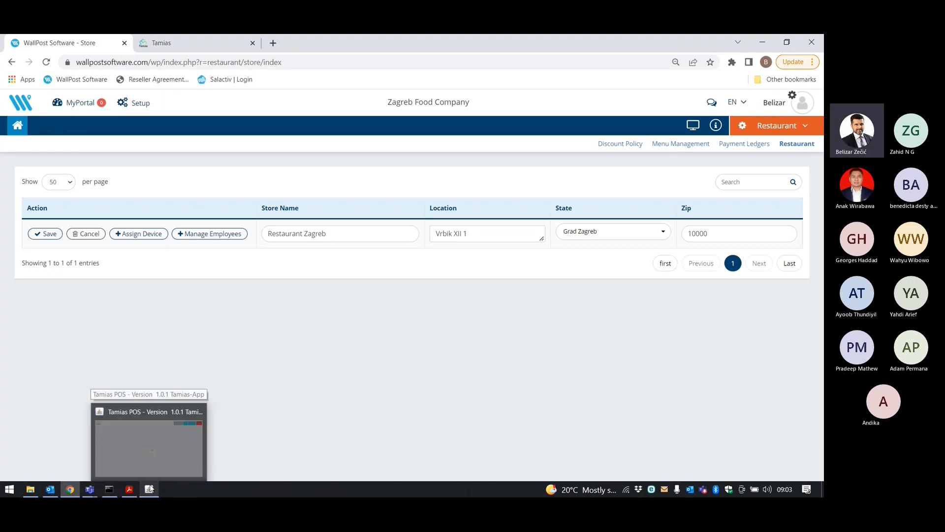
left_click(149, 489)
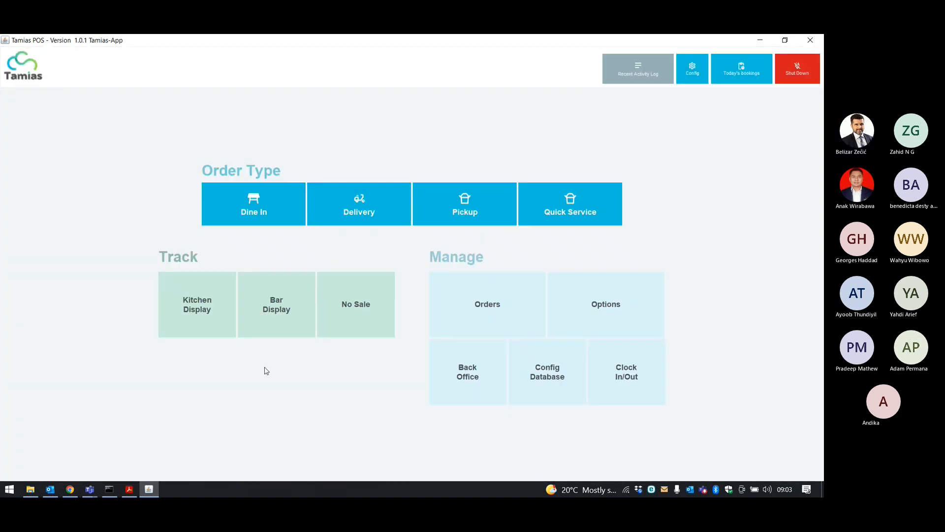
Cancel the shut-down prompt, enter Dine In with the secret key, and switch to Main Floor.
left_click(795, 78)
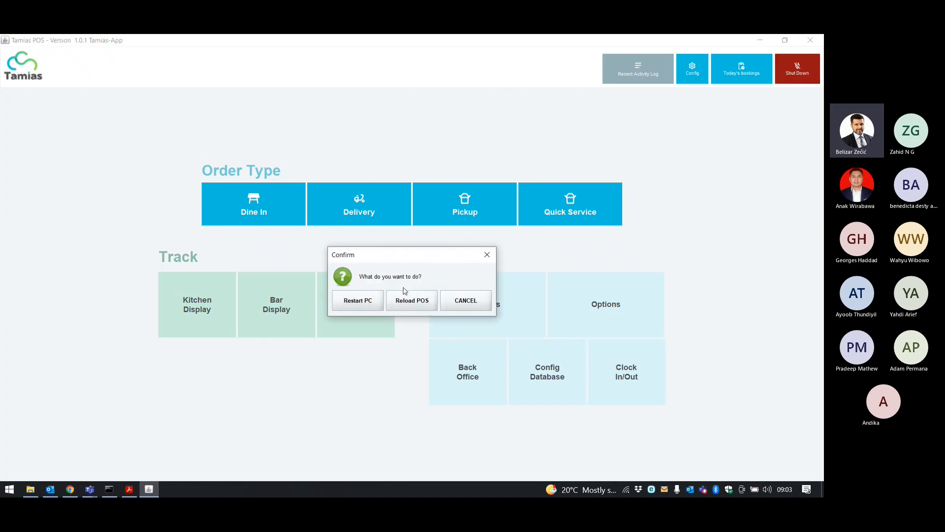
left_click(480, 299)
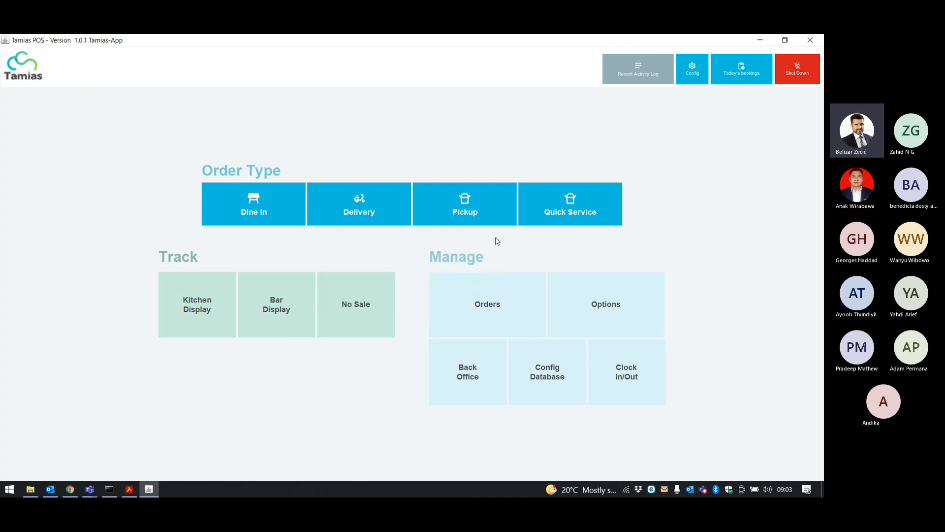
left_click(261, 211)
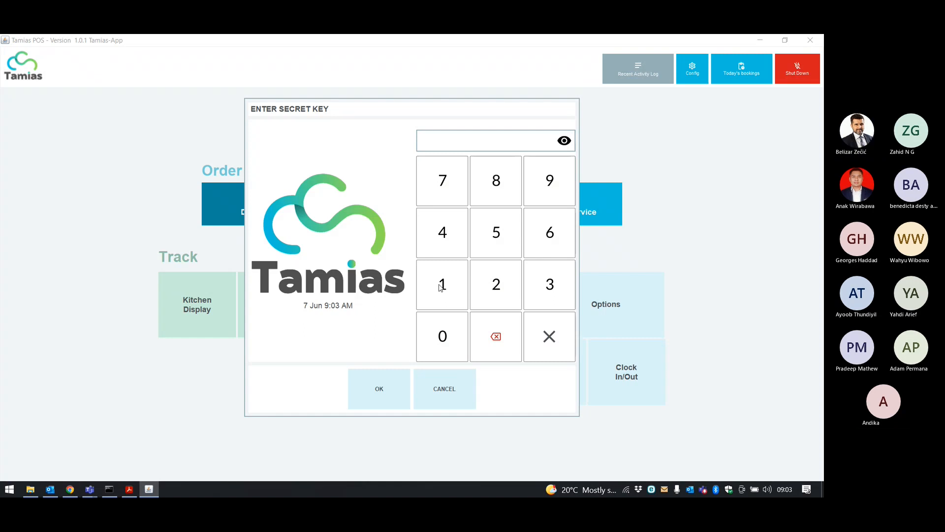
left_click(440, 285)
left_click(440, 285)
left_click(440, 284)
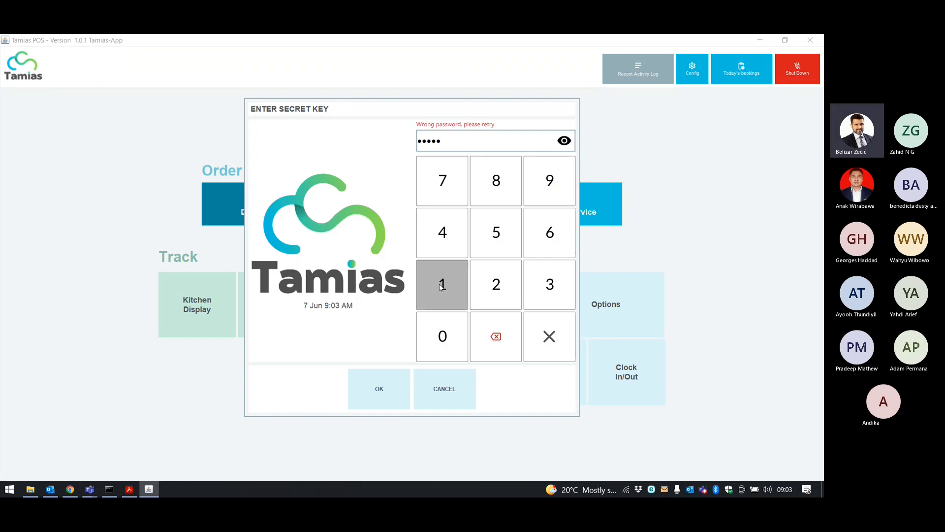
left_click(396, 371)
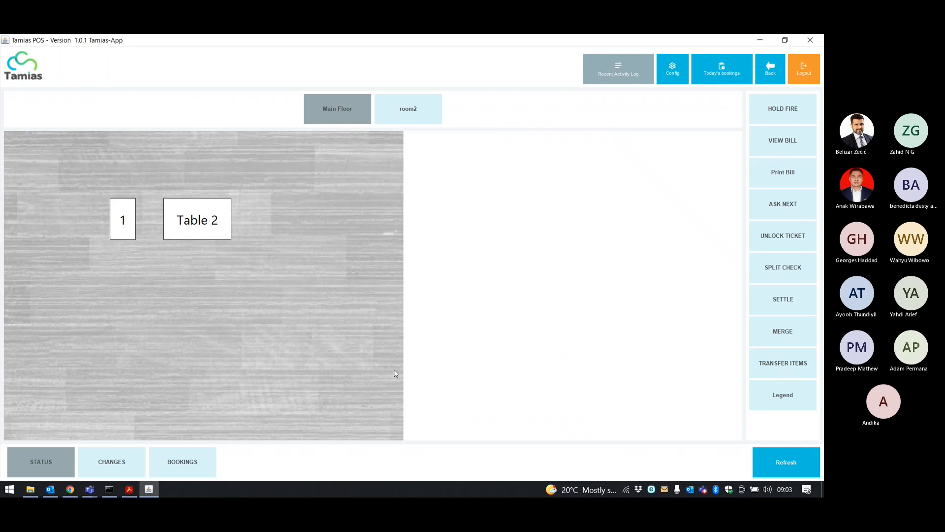
left_click(408, 109)
left_click(353, 114)
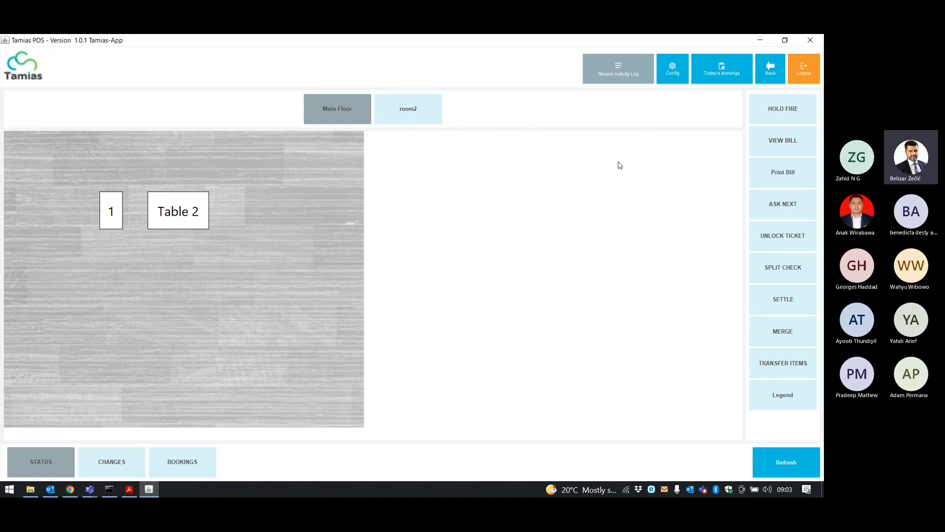
Go back into the Back Office and open the Main Floor layout editor.
left_click(772, 73)
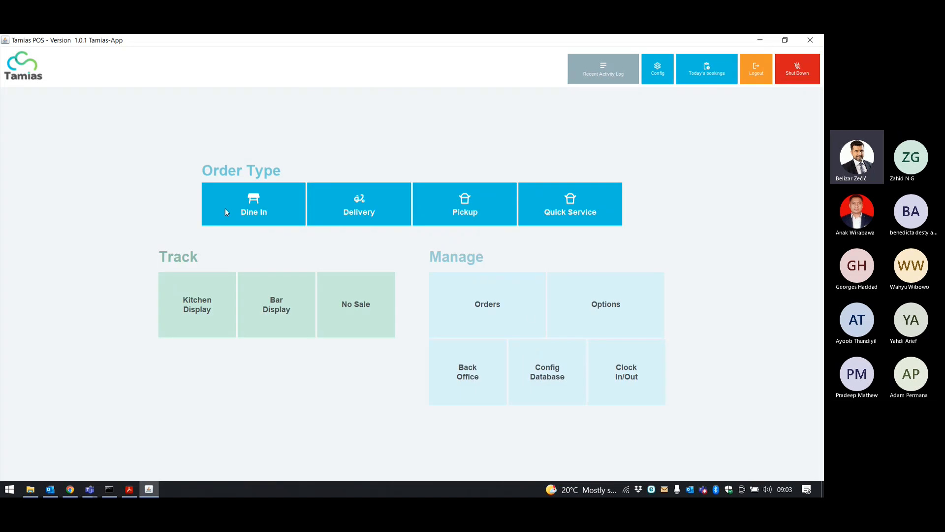
left_click(607, 309)
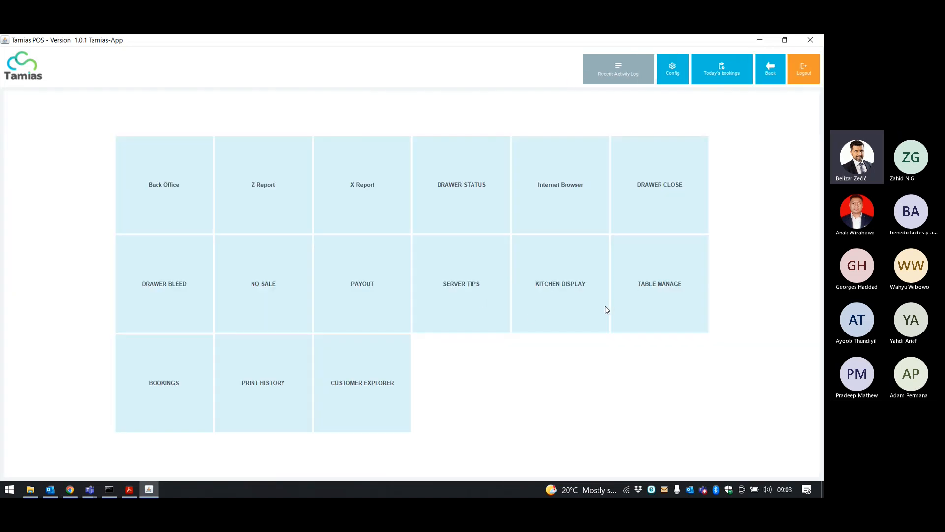
left_click(177, 195)
left_click(279, 94)
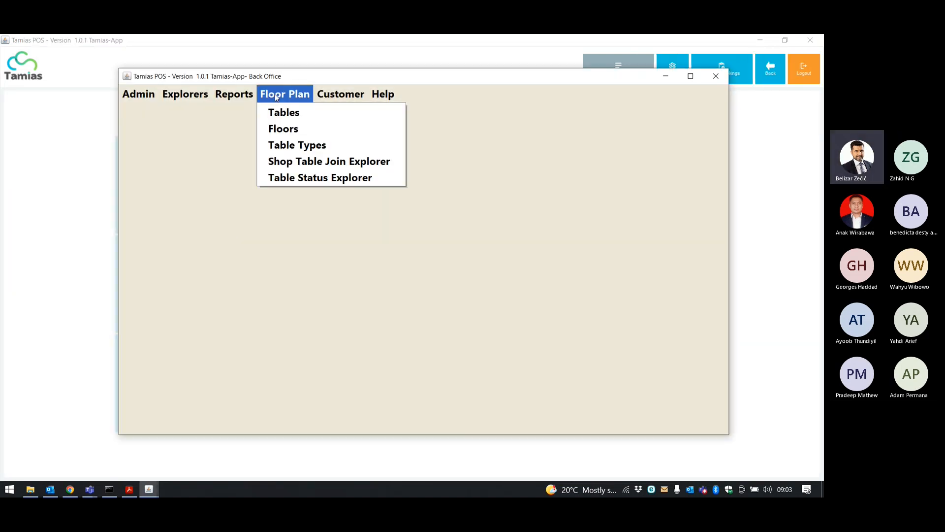
left_click(283, 114)
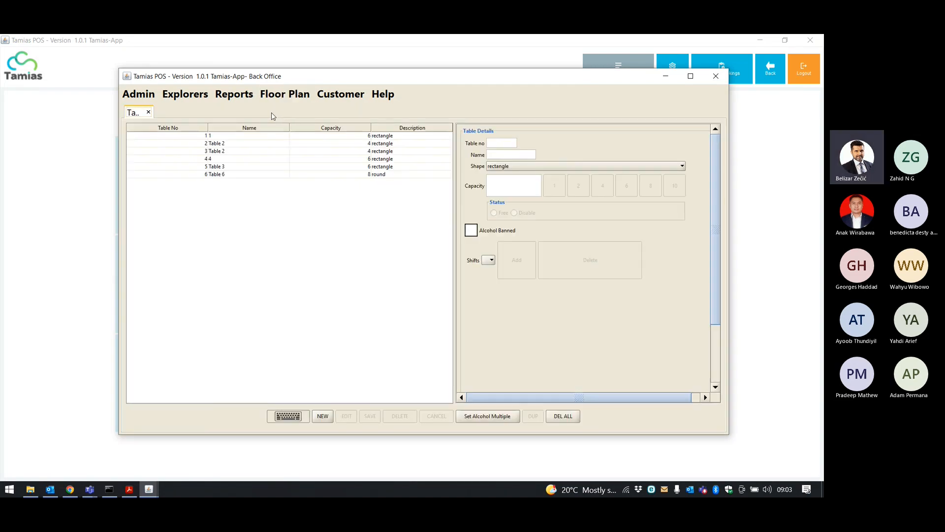
left_click(291, 95)
left_click(295, 129)
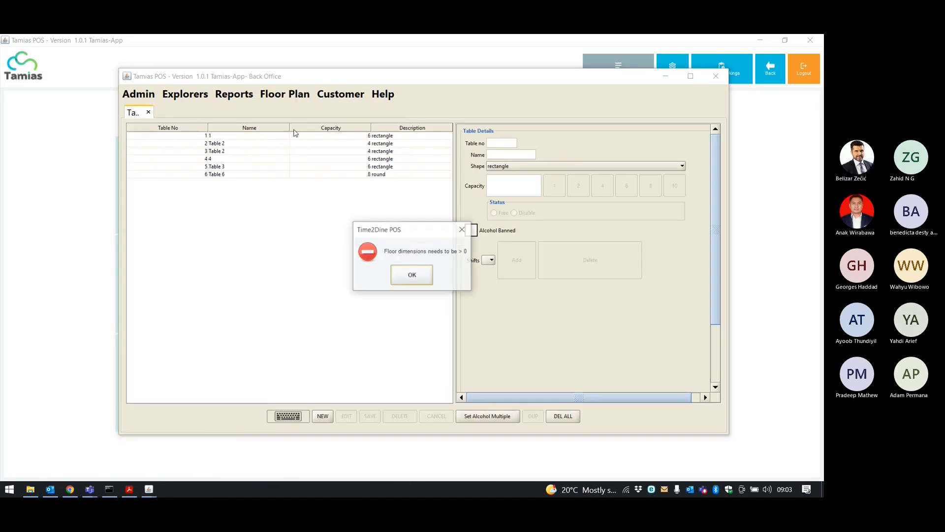
Dismiss the floor dimensions error, place Table 6 on Main Floor and save.
left_click(419, 278)
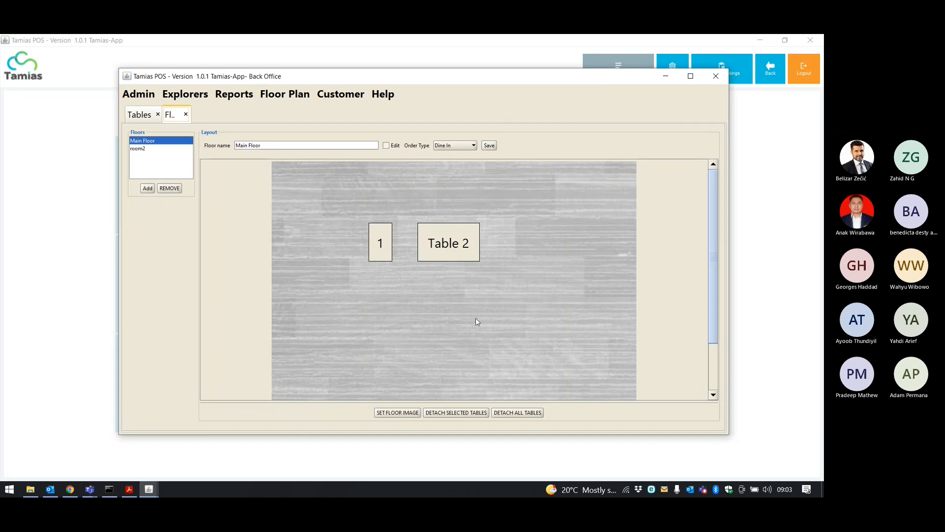
left_click(553, 320)
left_click(442, 248)
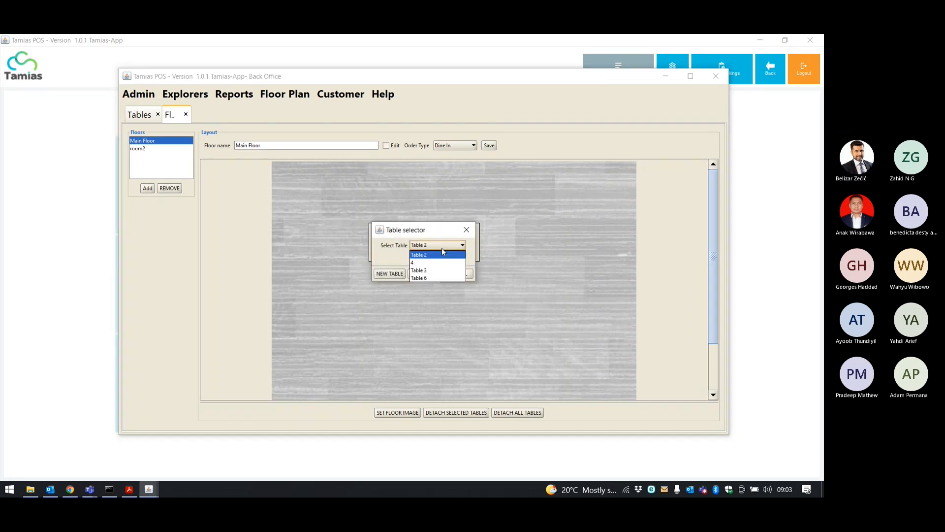
left_click(416, 278)
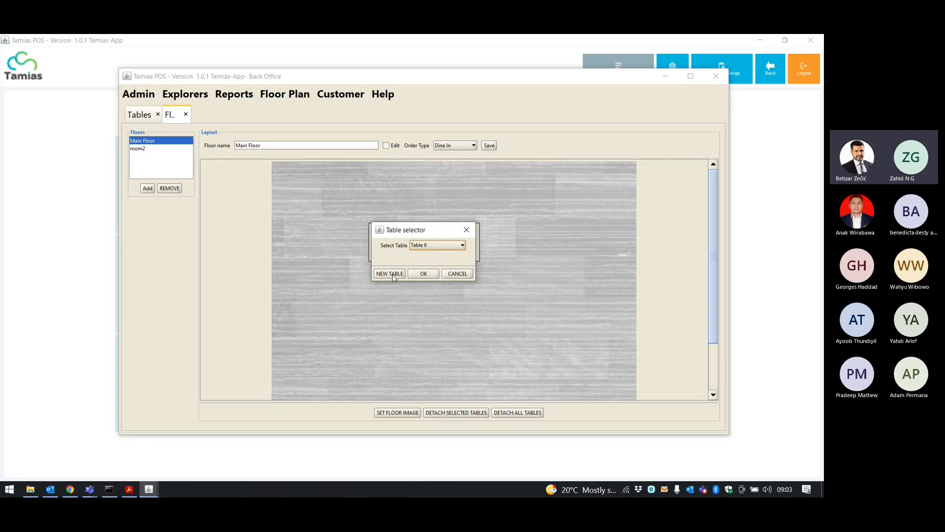
left_click(390, 273)
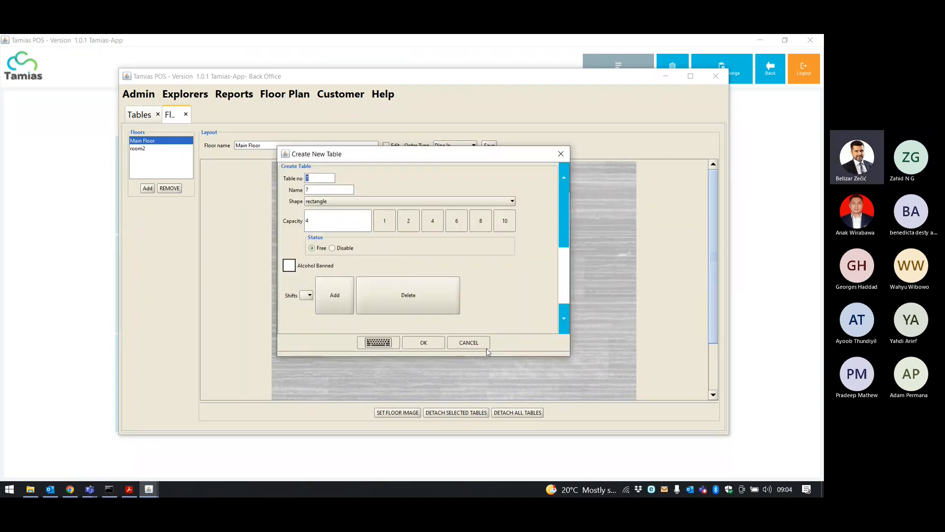
left_click(468, 342)
left_click(426, 274)
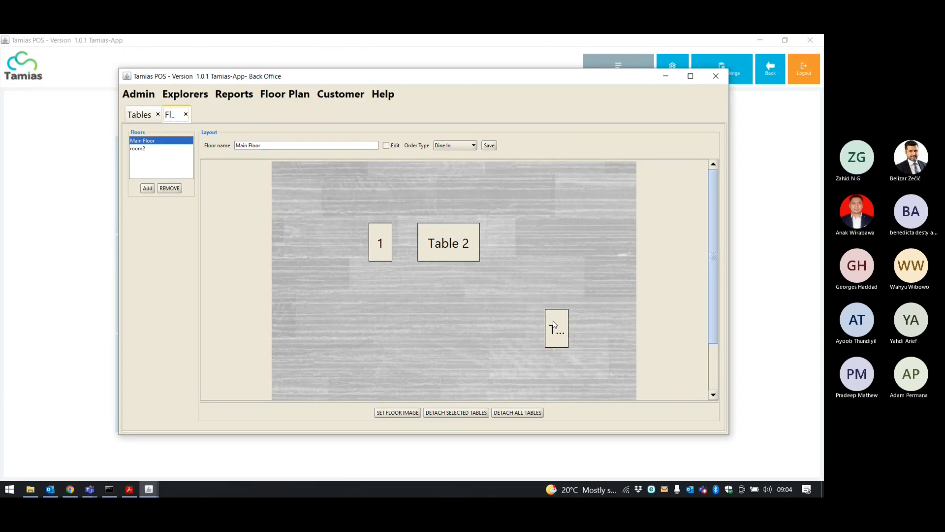
left_click(489, 146)
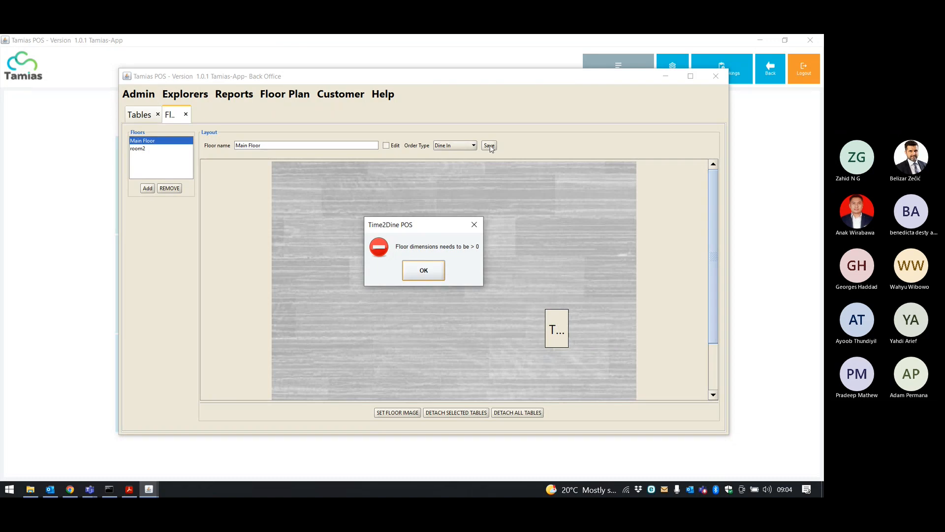
Place Table 6 again and retry saving, getting the floor dimensions error once more.
left_click(432, 270)
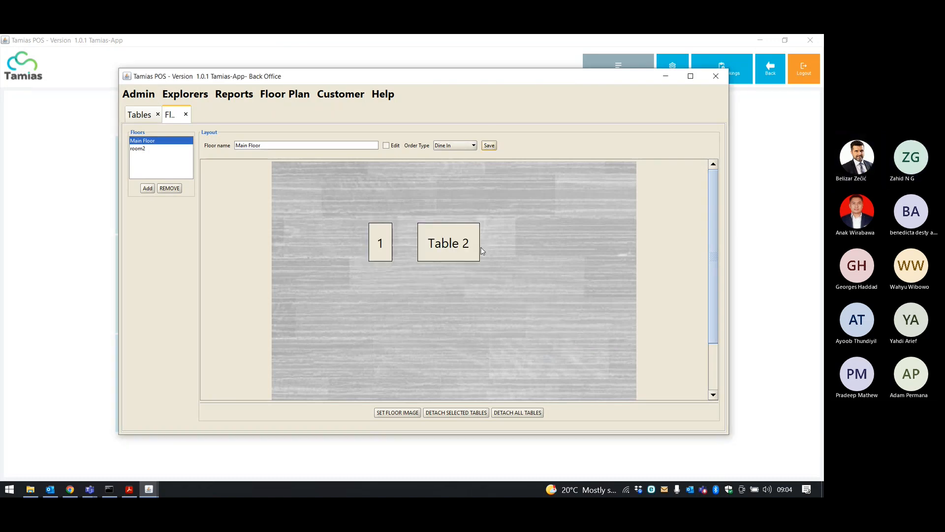
left_click(512, 241)
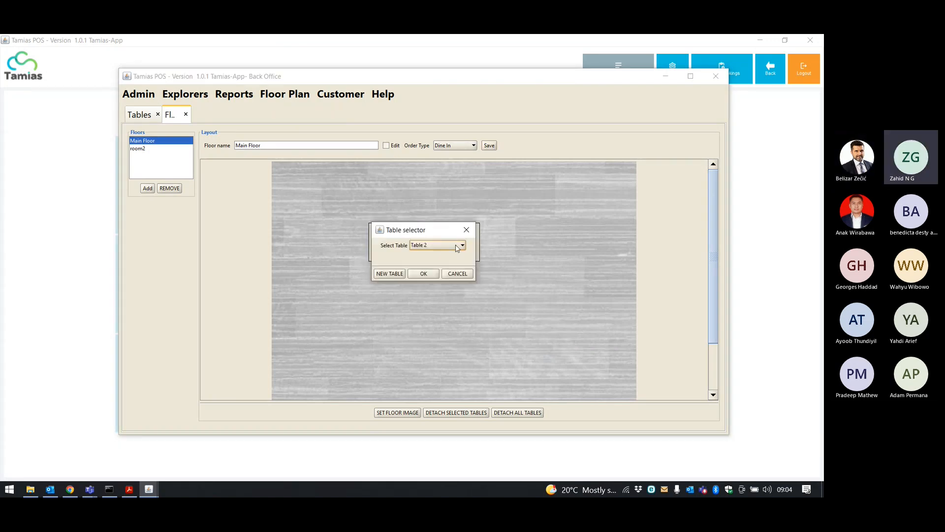
left_click(450, 244)
left_click(429, 278)
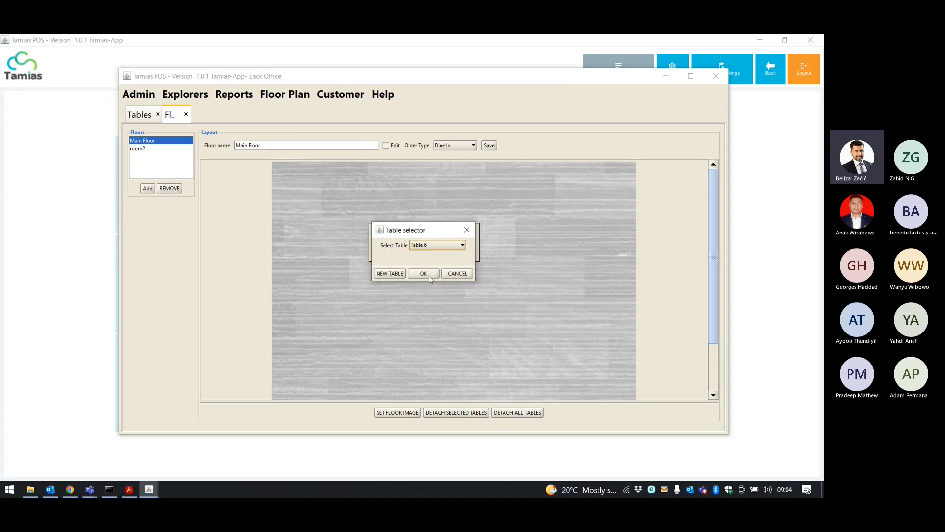
left_click(429, 275)
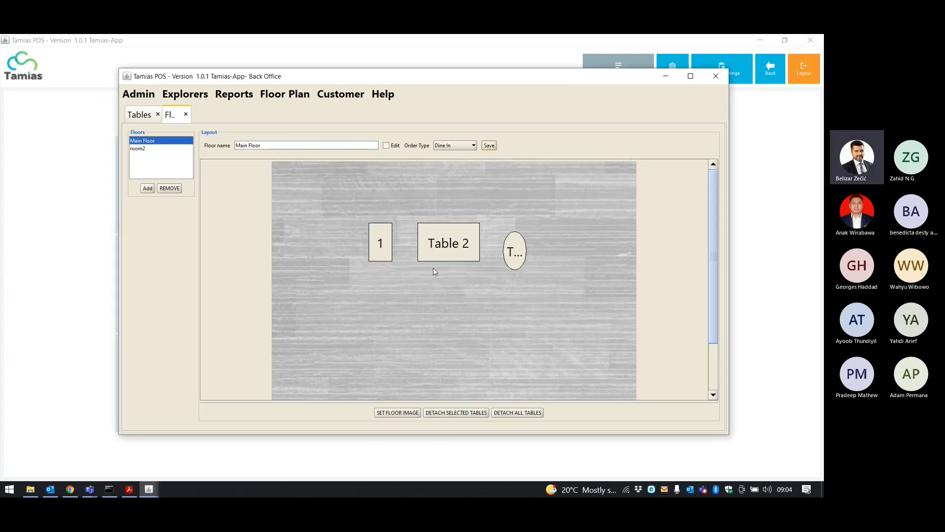
left_click(489, 146)
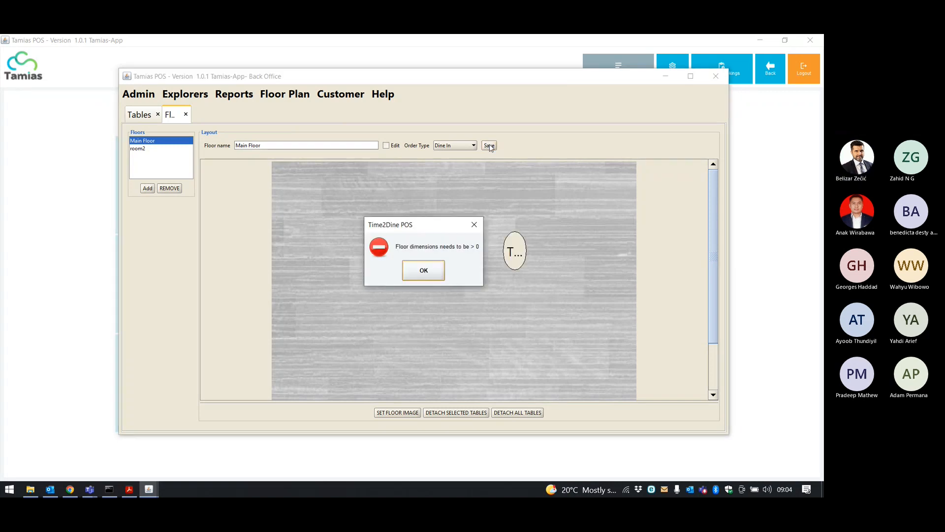
left_click(424, 271)
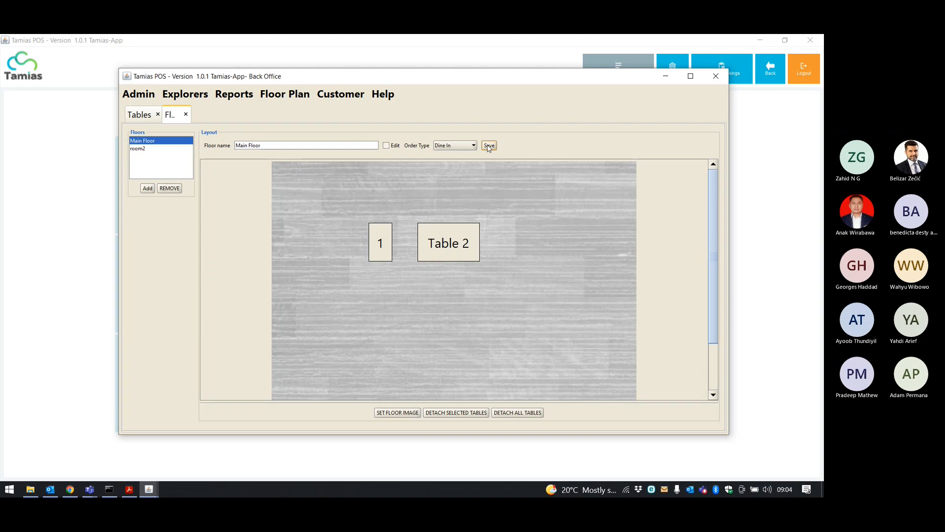
Keep Dine In as the order type, place another table, and retry saving the layout.
left_click(465, 146)
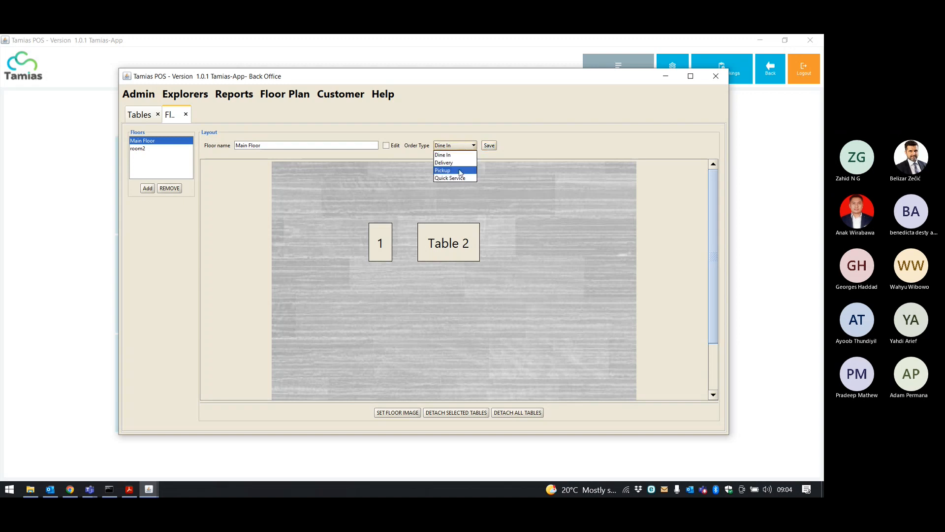
left_click(462, 313)
left_click(462, 313)
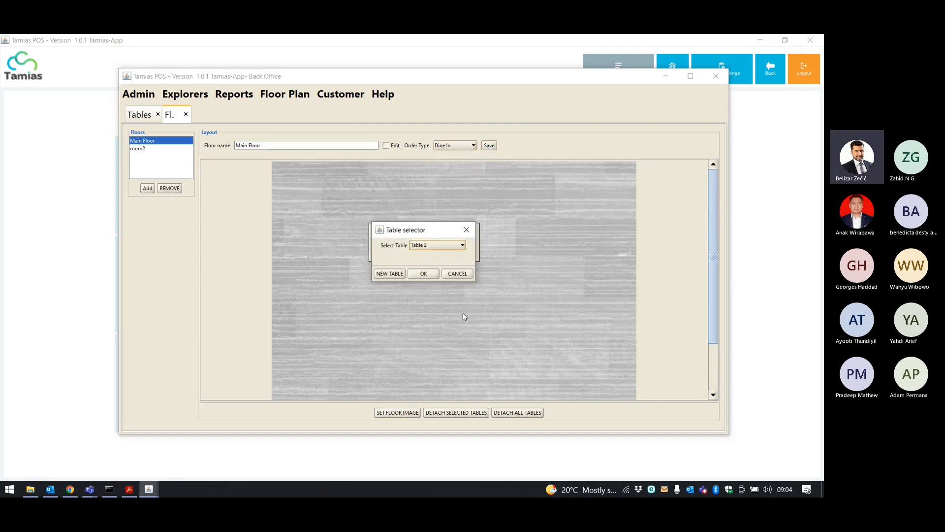
left_click(432, 244)
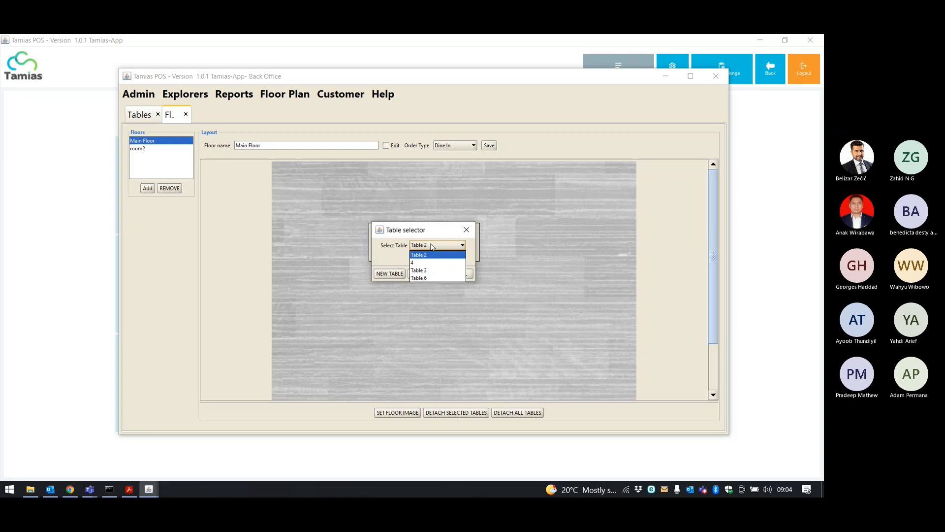
left_click(424, 270)
left_click(423, 273)
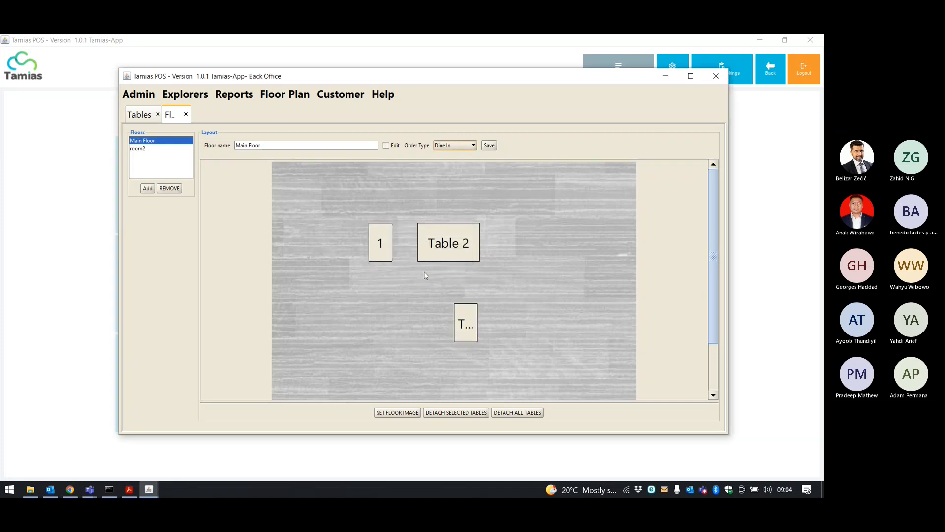
left_click(471, 322)
left_click(488, 146)
left_click(424, 271)
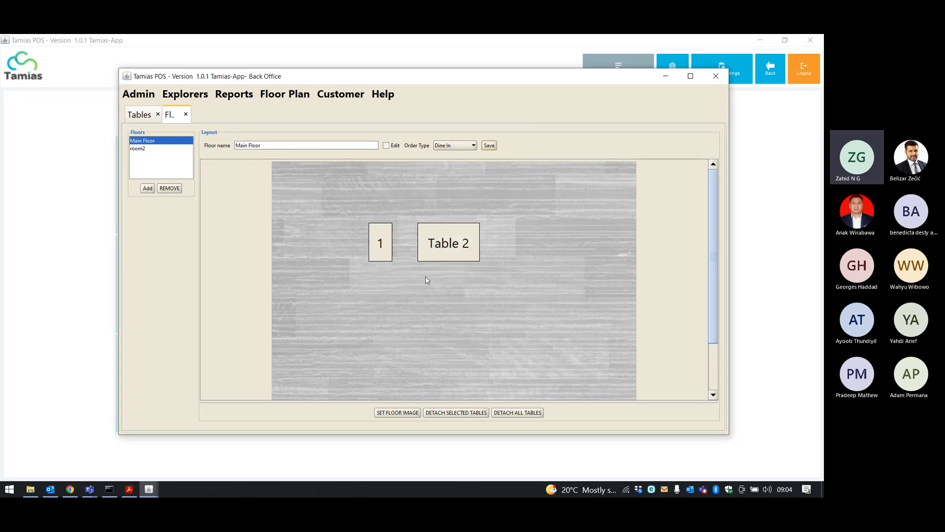
Place Table 3, retry saving Main Floor, then enable Edit to show the Floor W/H fields.
left_click(485, 300)
left_click(431, 245)
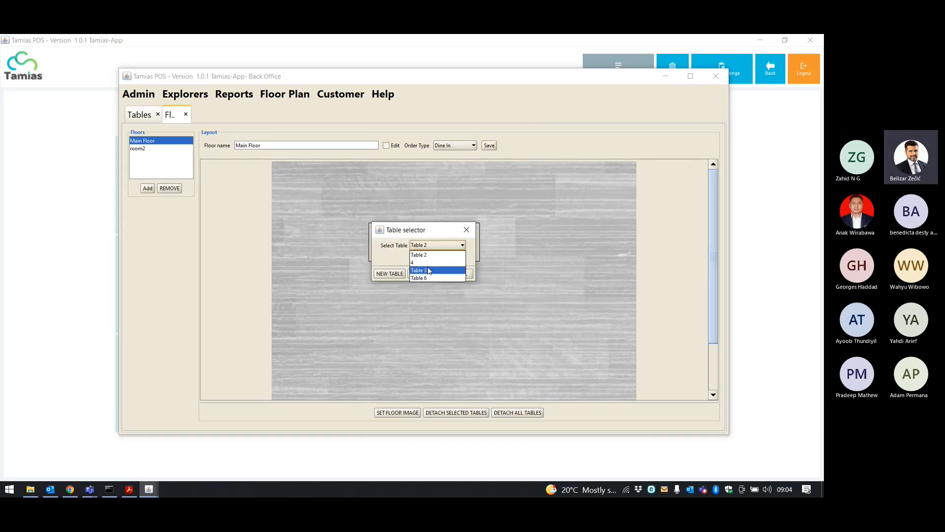
left_click(428, 270)
left_click(423, 273)
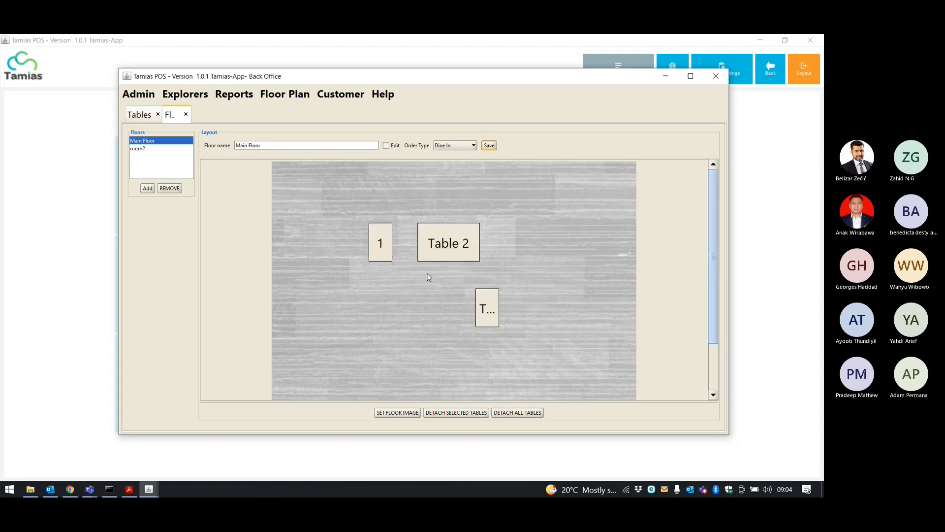
left_click(490, 304)
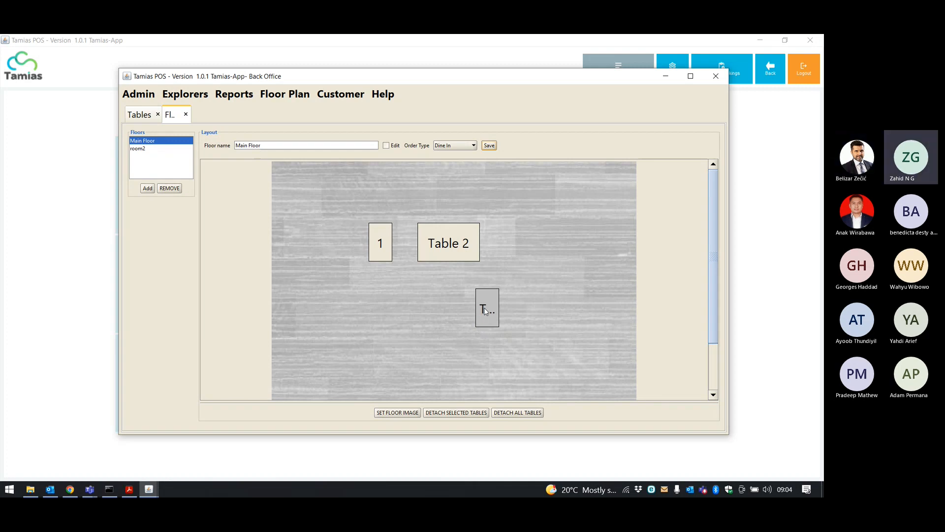
left_click(169, 143)
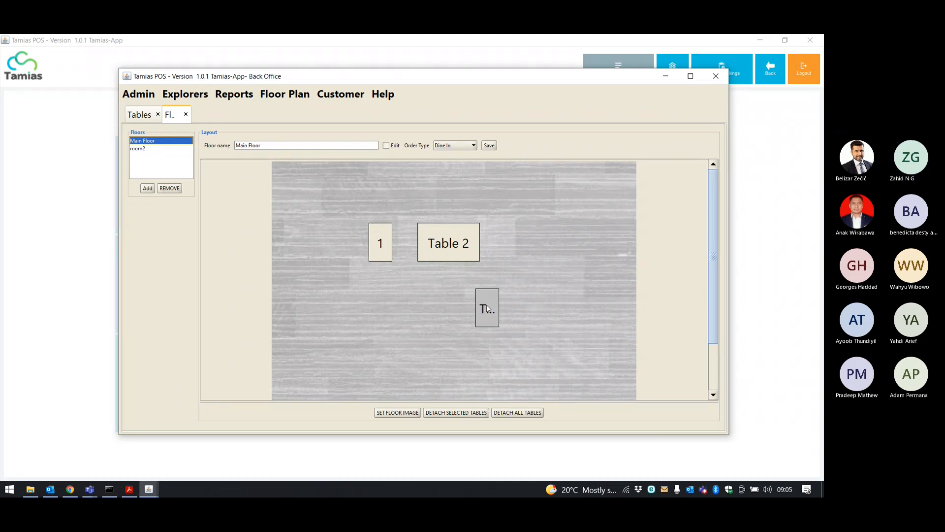
left_click(489, 147)
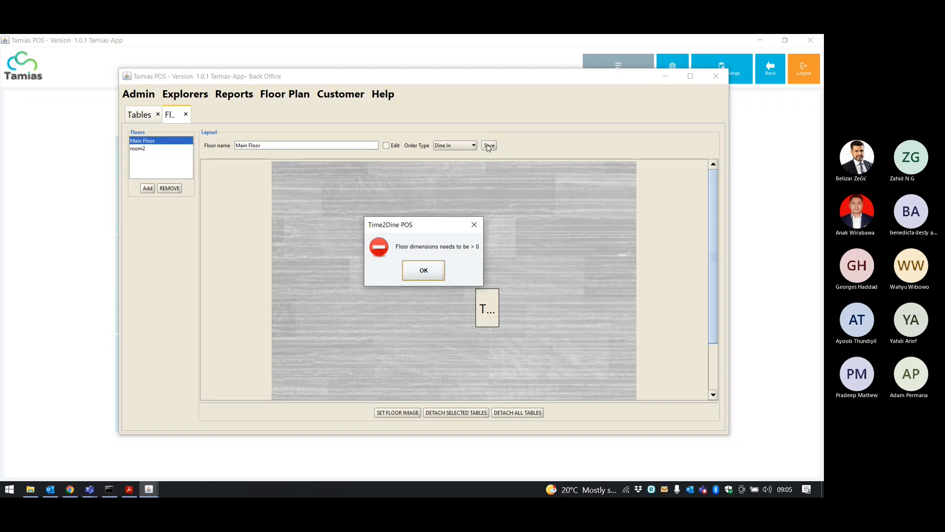
left_click(420, 274)
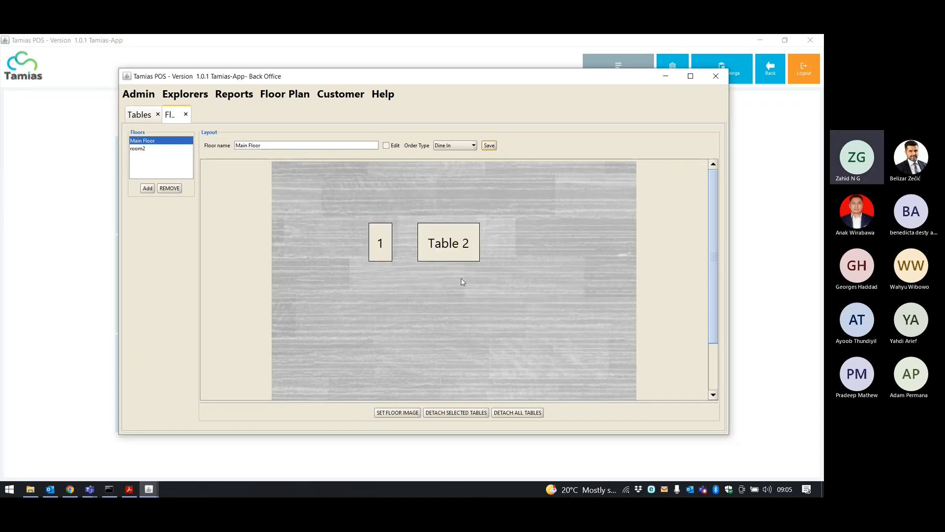
left_click(386, 146)
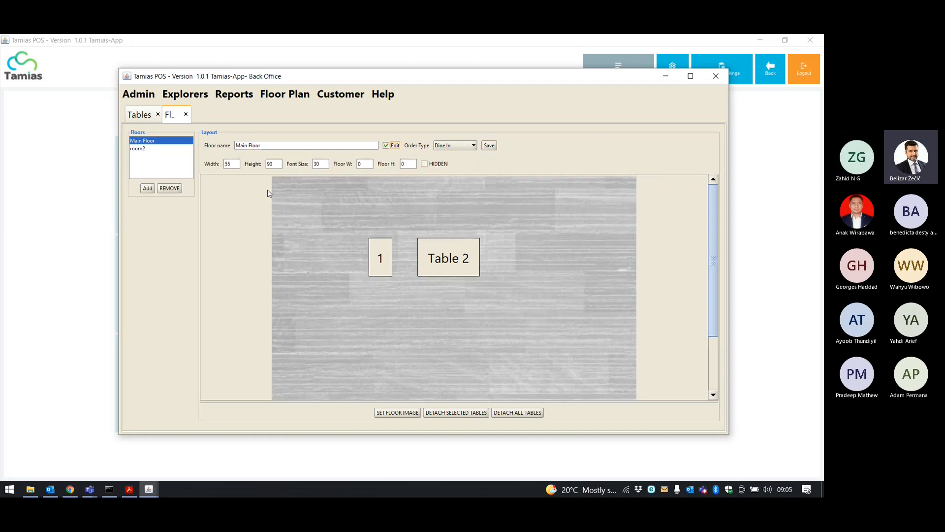
Enter 10 for both floor width and floor height.
double_click(360, 164)
left_click(360, 164)
type("10")
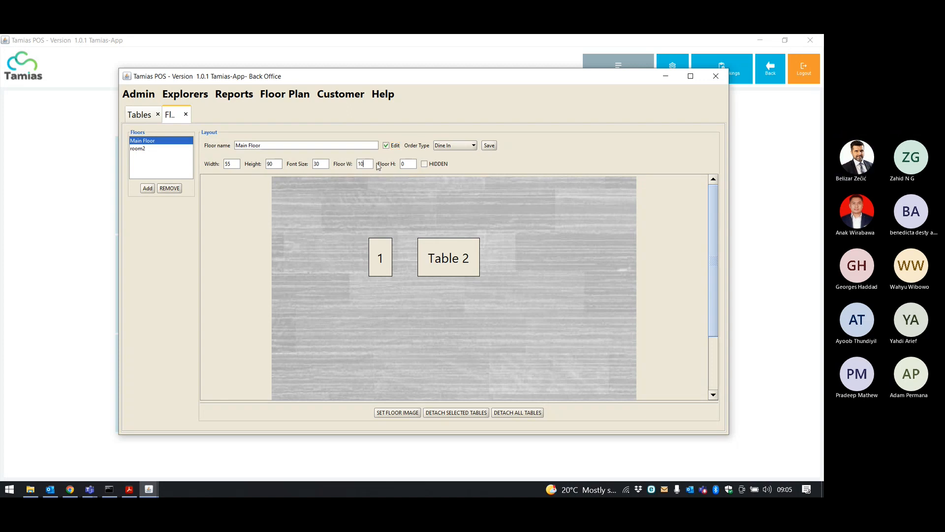
left_click(401, 164)
type("10")
key("Delete")
Place Table 6 on the floor and save the layout.
left_click(489, 210)
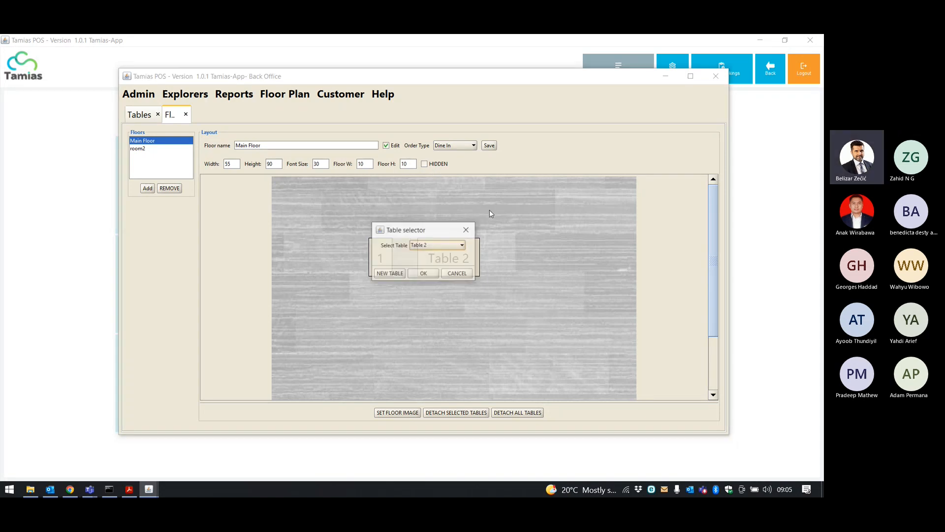
left_click(437, 245)
left_click(428, 281)
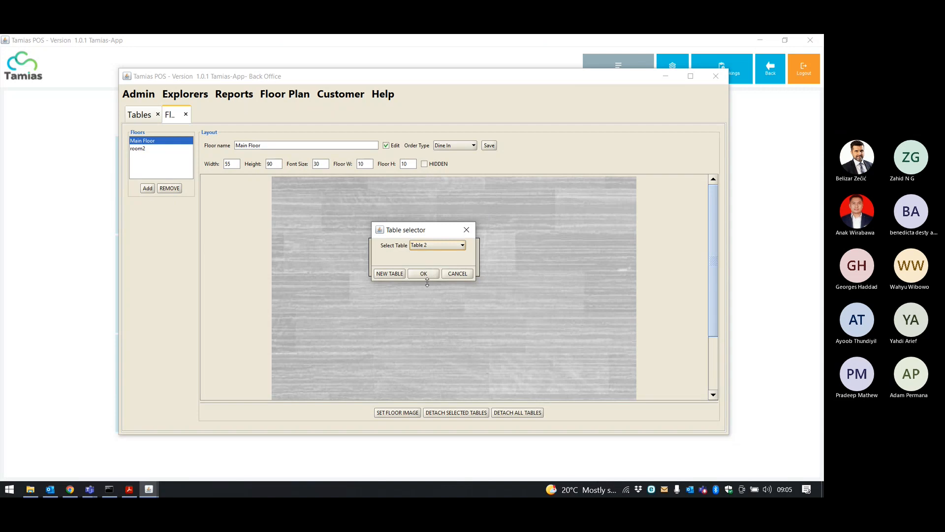
left_click(433, 245)
left_click(426, 277)
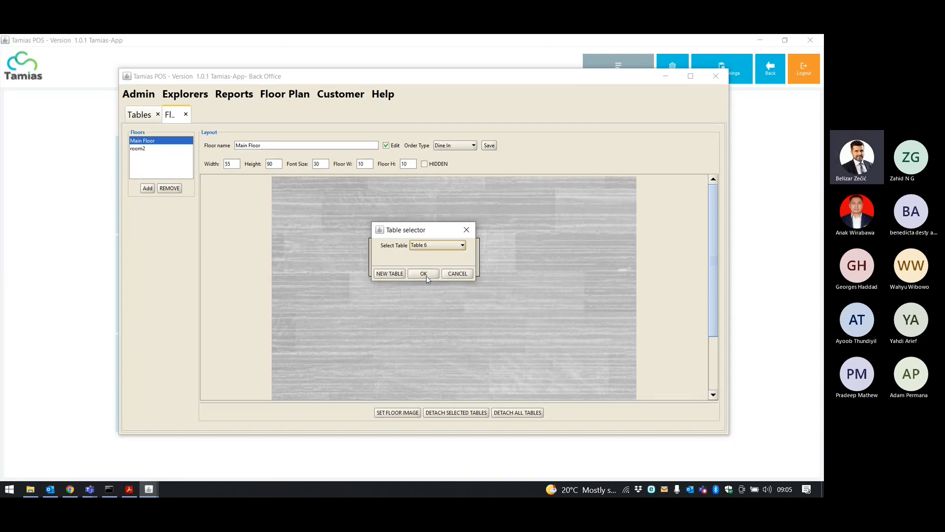
left_click(426, 274)
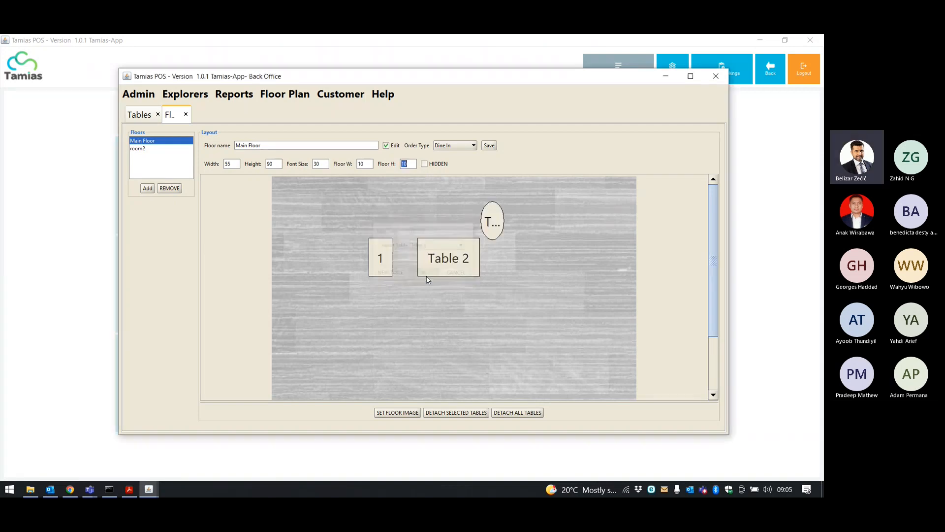
left_click(489, 146)
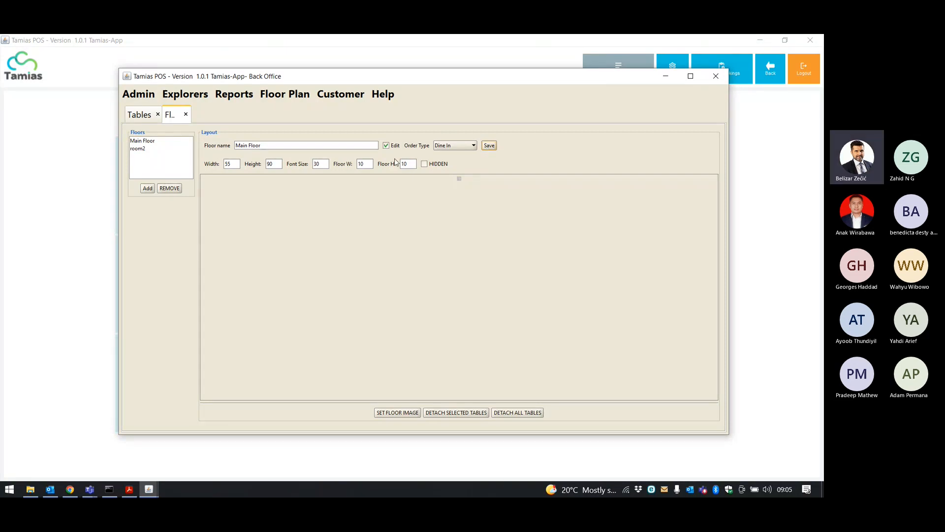
Change the floor size to 100 by 100 and save.
left_click_drag(357, 164, 365, 163)
type("100")
key("BackSpace")
type("100")
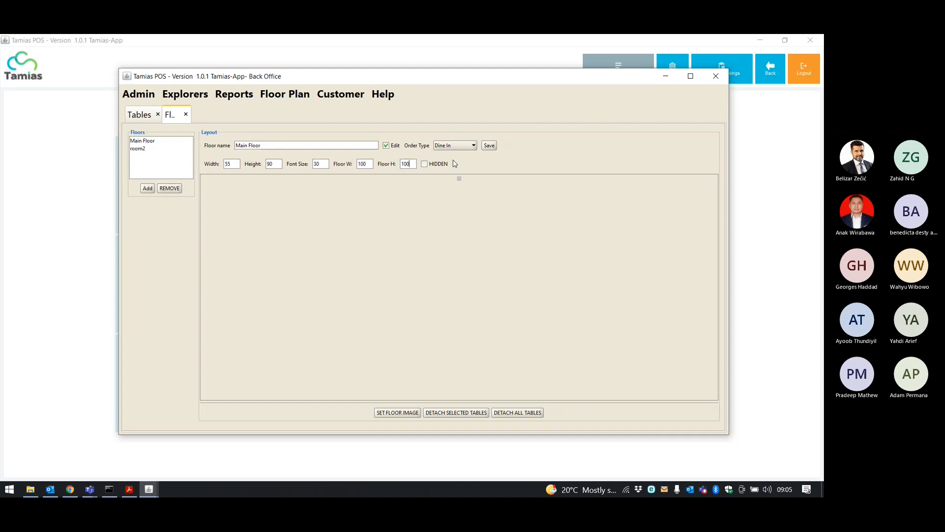
left_click(492, 147)
Set Floor W and Floor H to 1000 and save the Main Floor layout.
double_click(367, 164)
left_click(367, 163)
type("0")
double_click(413, 164)
type("0")
double_click(402, 165)
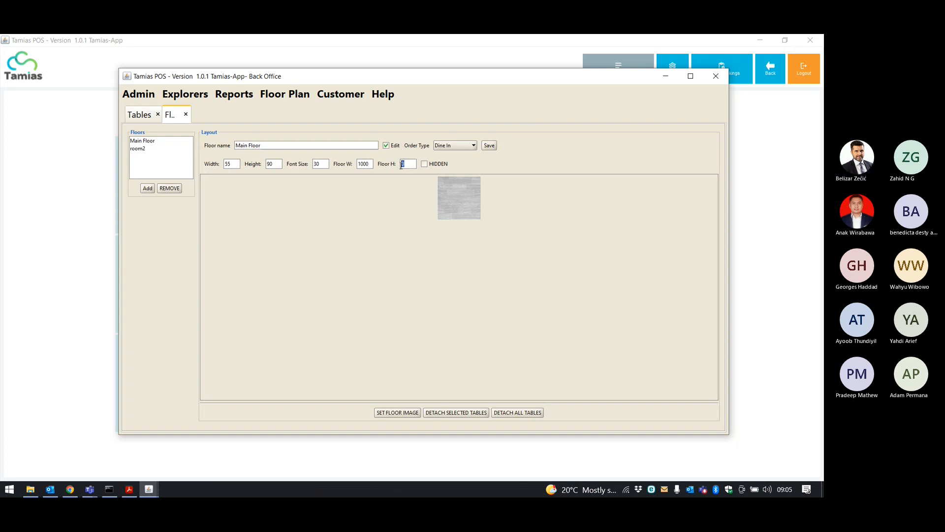
type("1000")
left_click(489, 146)
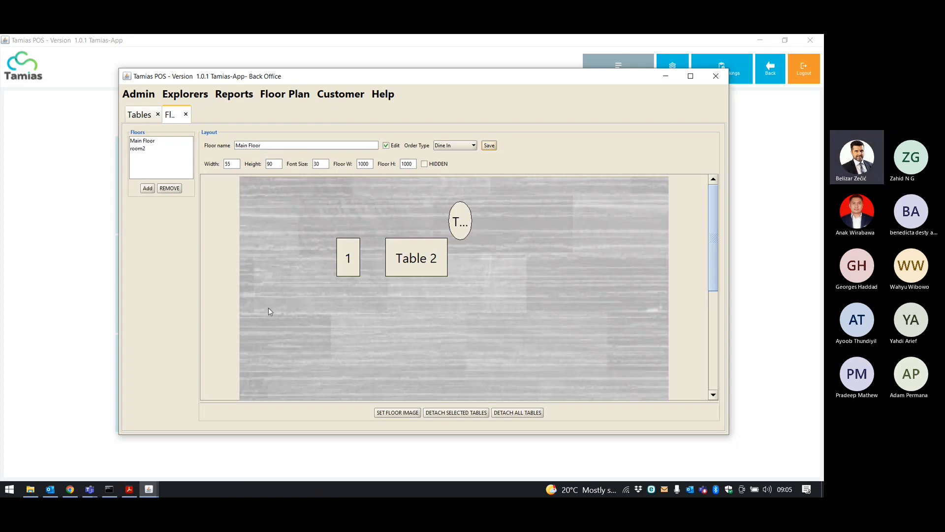
left_click(171, 142)
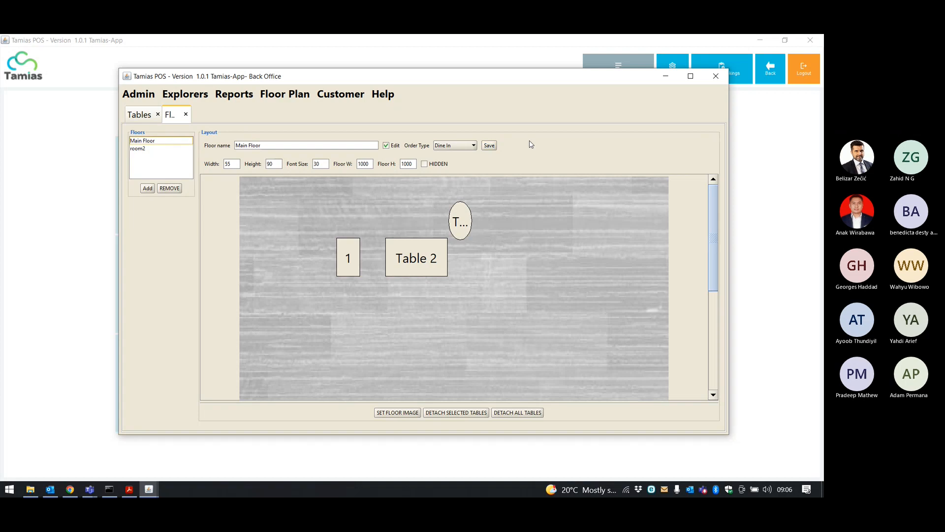
left_click(491, 145)
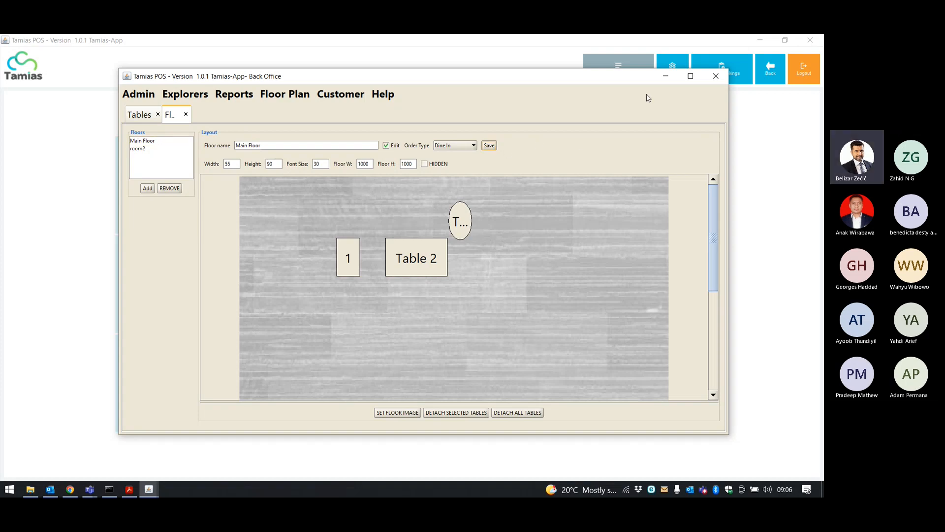
Minimize the Back Office, log out, and reload the POS.
left_click(666, 76)
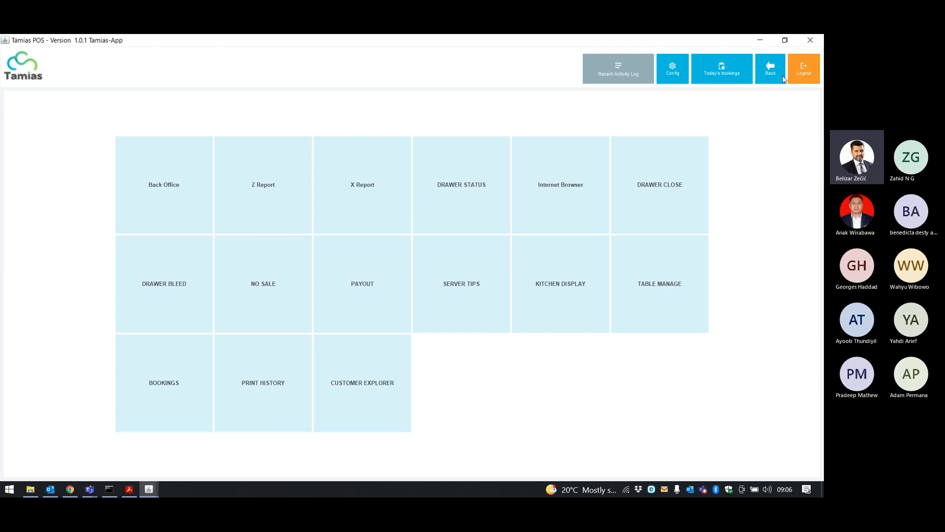
left_click(790, 79)
left_click(794, 80)
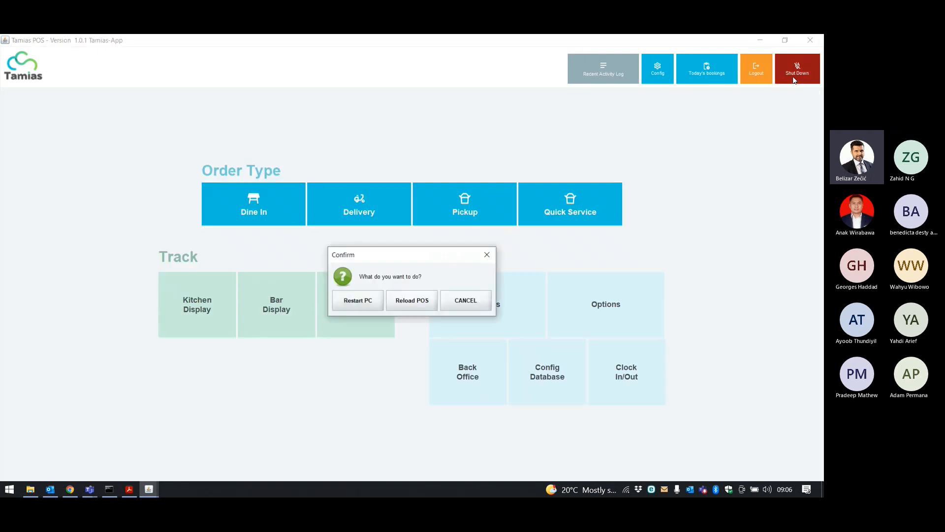
left_click(419, 300)
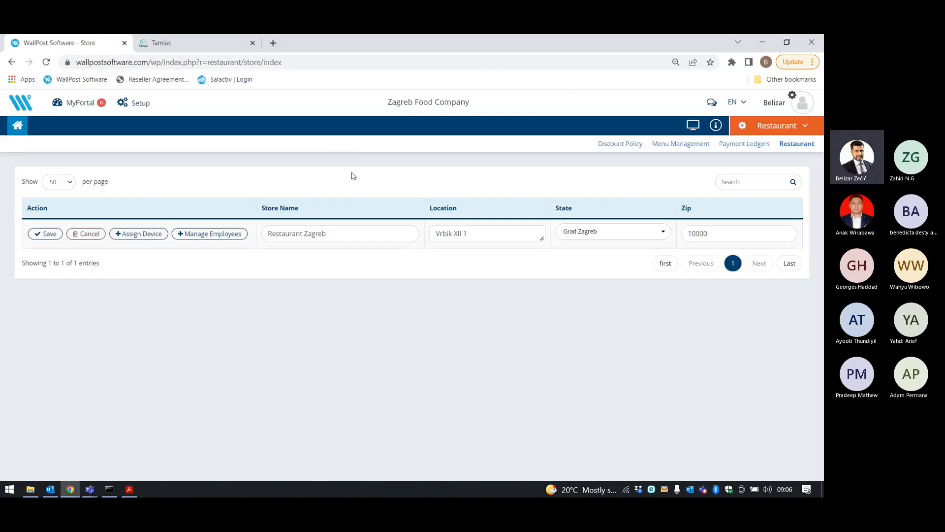
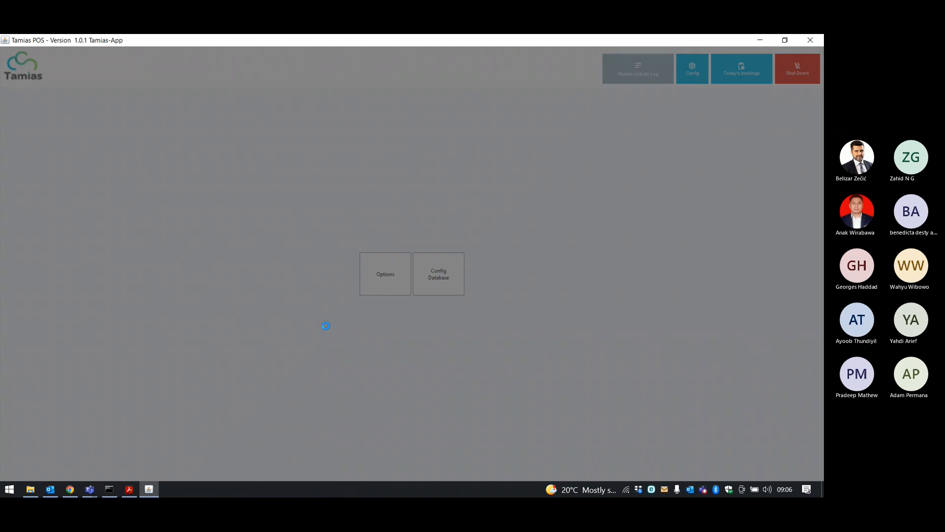
Start a new dine-in order and confirm it with the secret key.
left_click(326, 325)
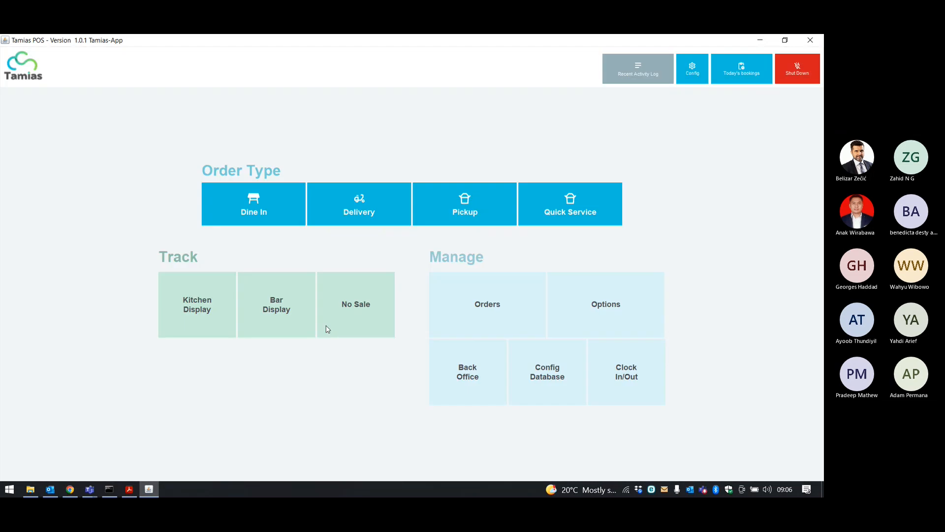
left_click(254, 209)
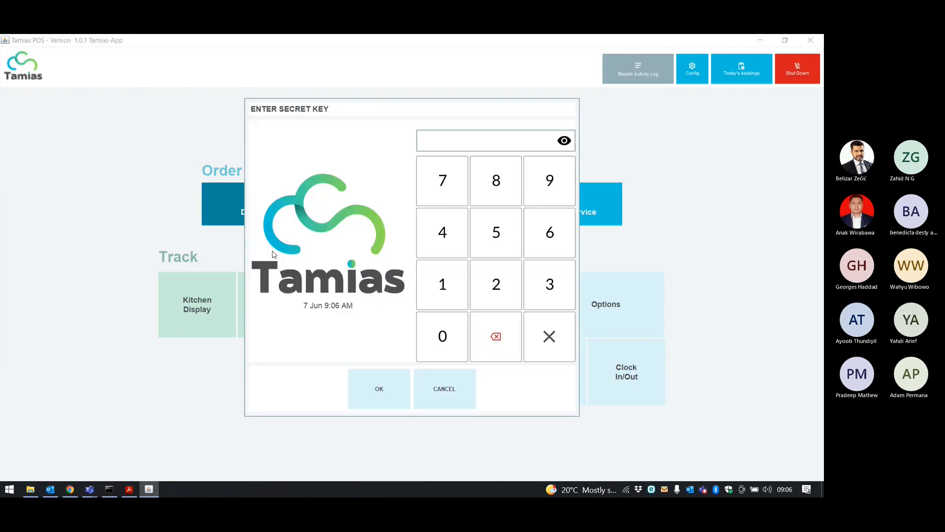
left_click(434, 289)
left_click(433, 289)
left_click(433, 289)
left_click(434, 289)
left_click(433, 288)
left_click(434, 288)
left_click(399, 373)
Seat Table 6 with 9 guests, accepting the seat-limit warning.
left_click(177, 170)
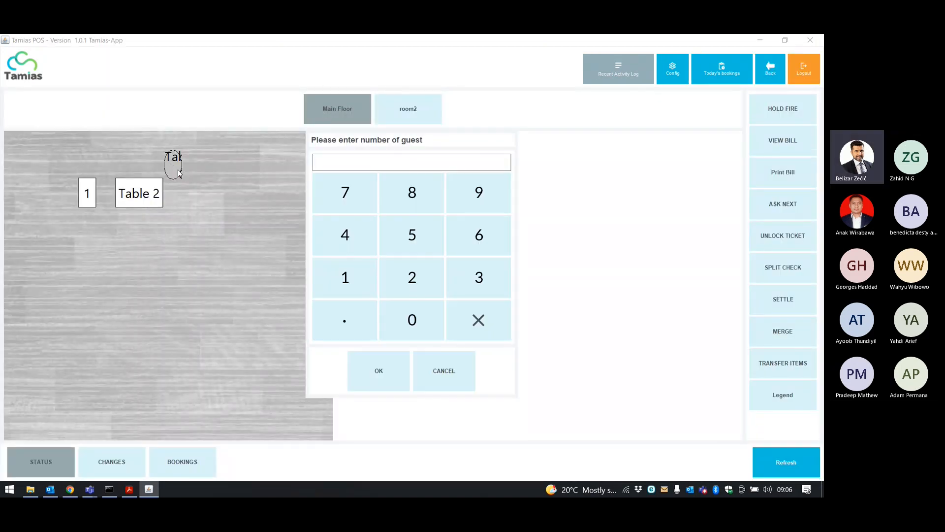
left_click(217, 208)
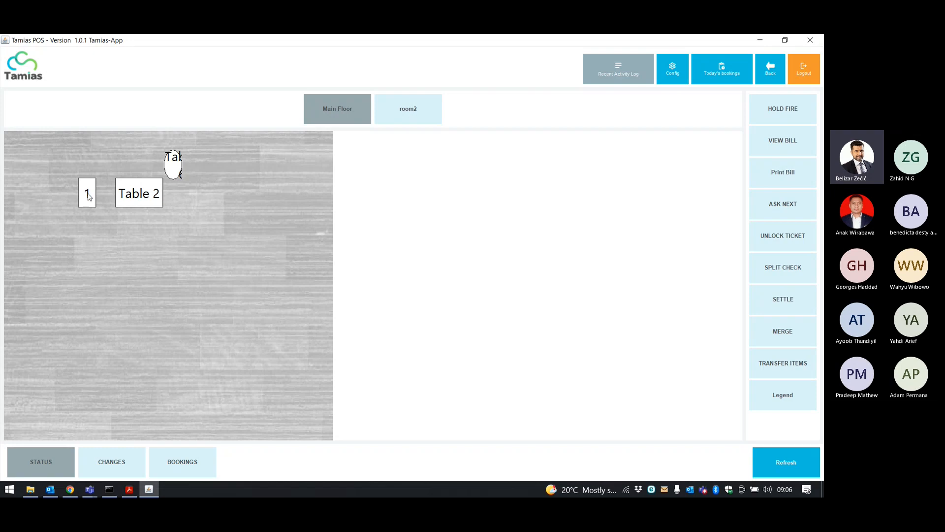
left_click(176, 170)
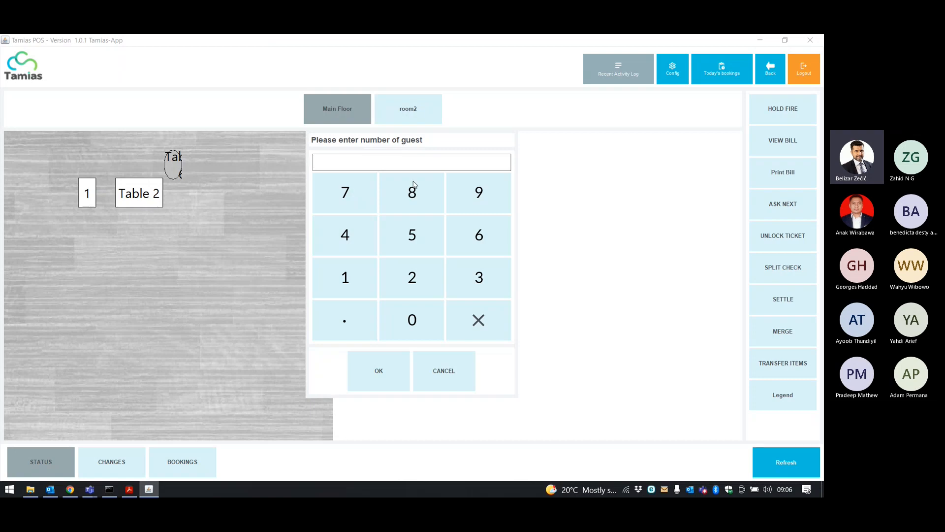
left_click(464, 194)
left_click(397, 373)
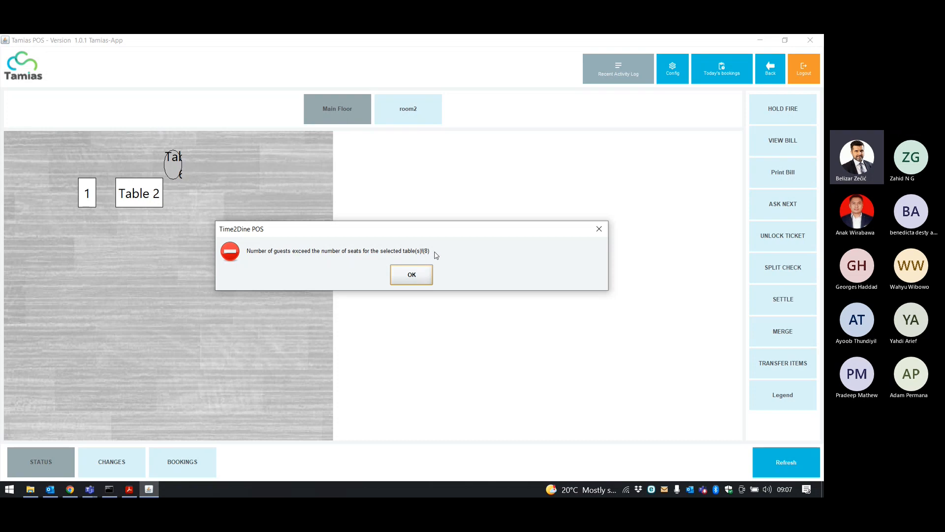
left_click(420, 272)
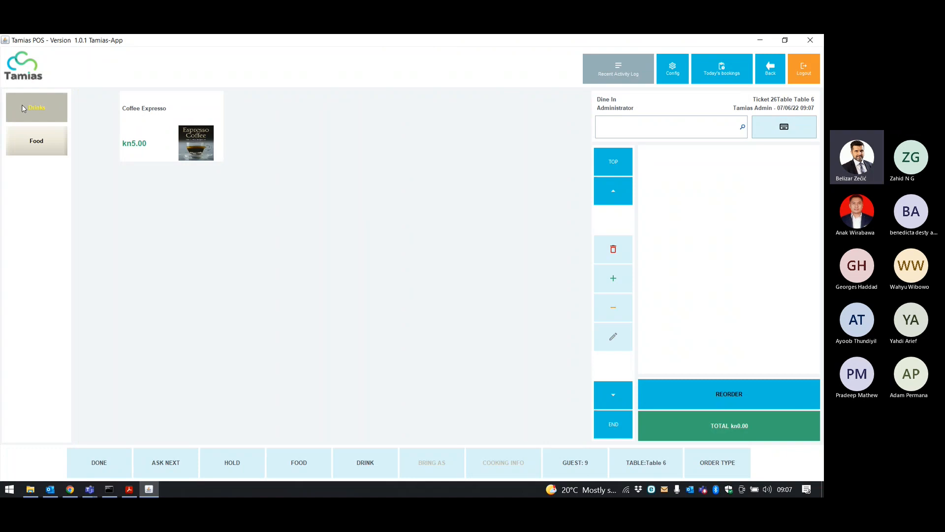
Add one Coffee Expresso with the 'Coffie with milk' option to ticket 26.
left_click(60, 149)
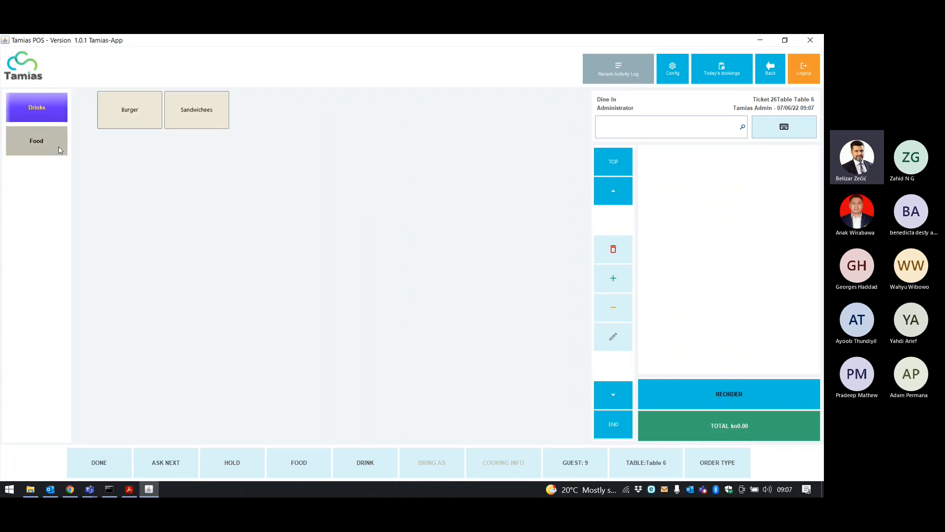
left_click(18, 103)
left_click(164, 113)
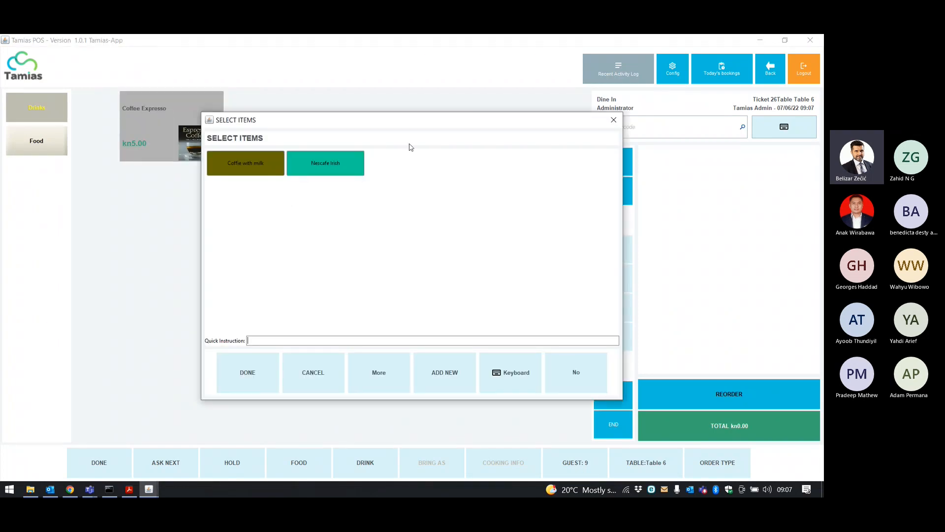
left_click(259, 161)
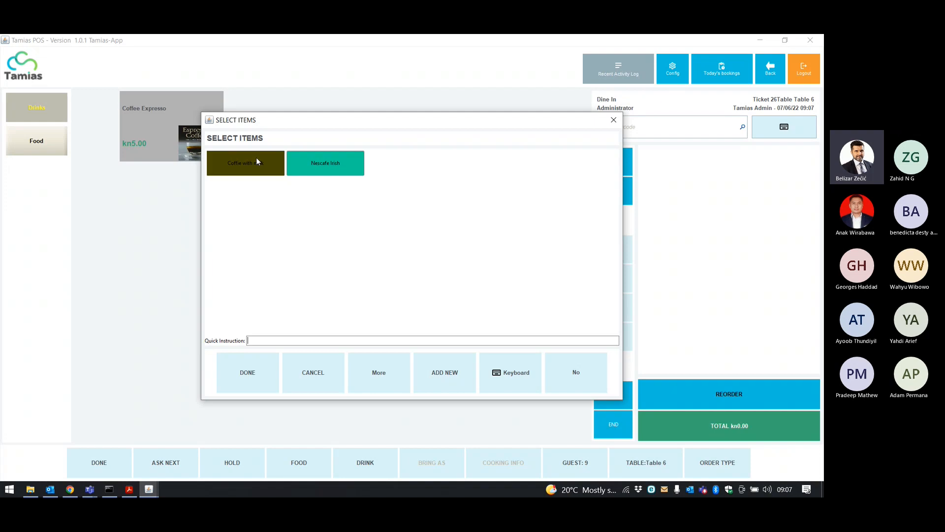
left_click(246, 373)
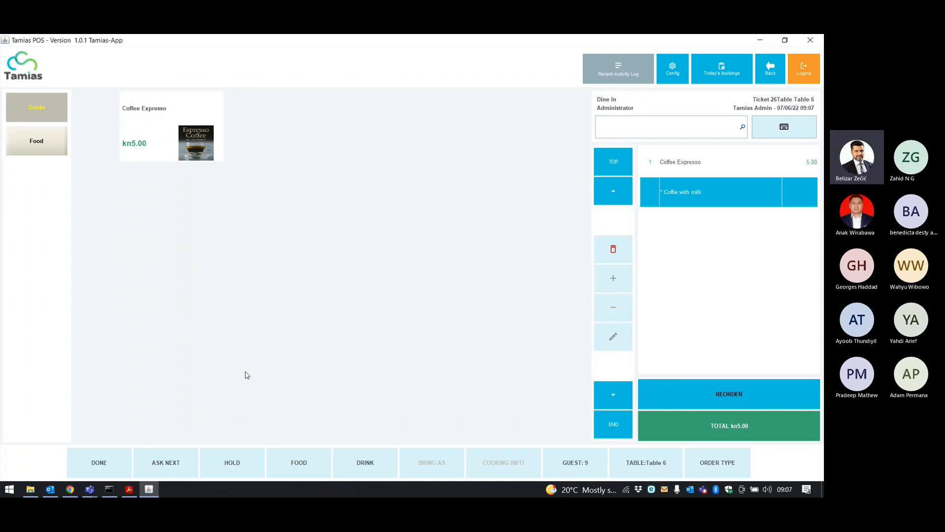
Add four Double Cheese Burgers from the Burger category.
left_click(30, 141)
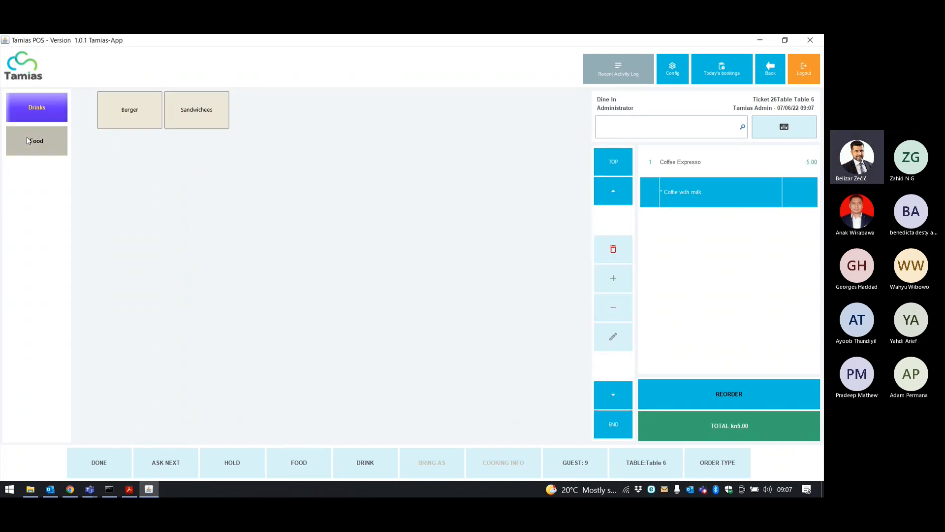
left_click(143, 114)
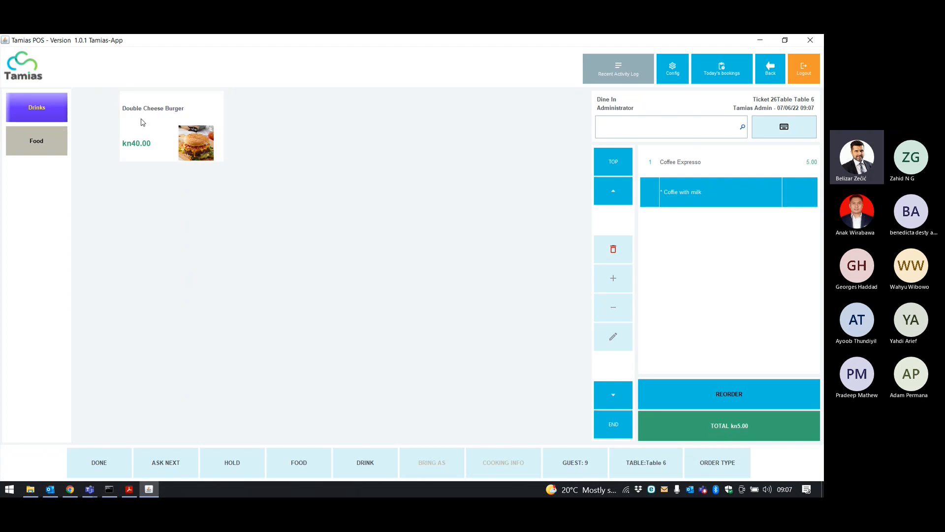
left_click(142, 121)
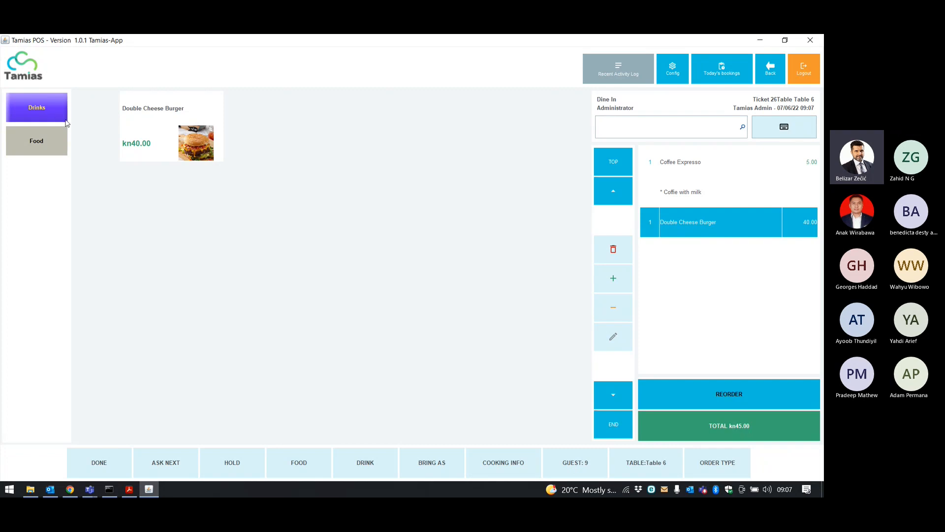
left_click(160, 127)
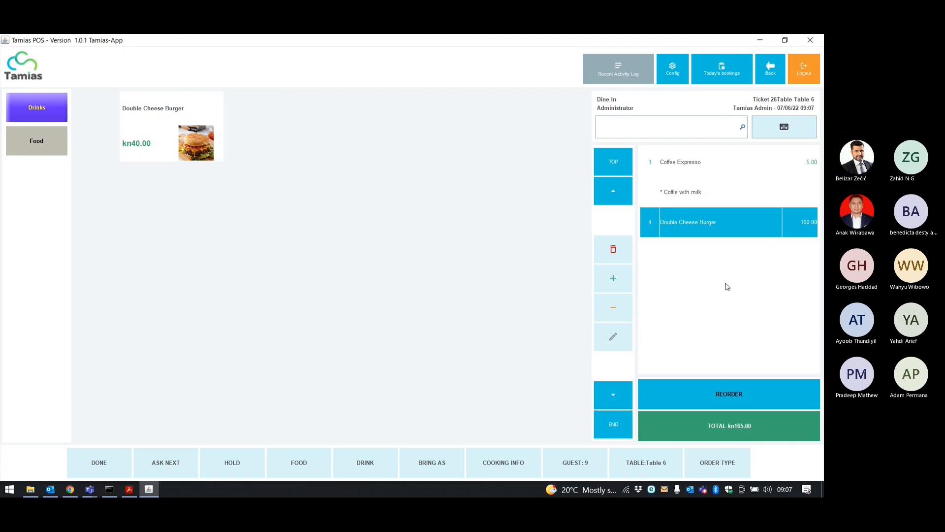
left_click(726, 393)
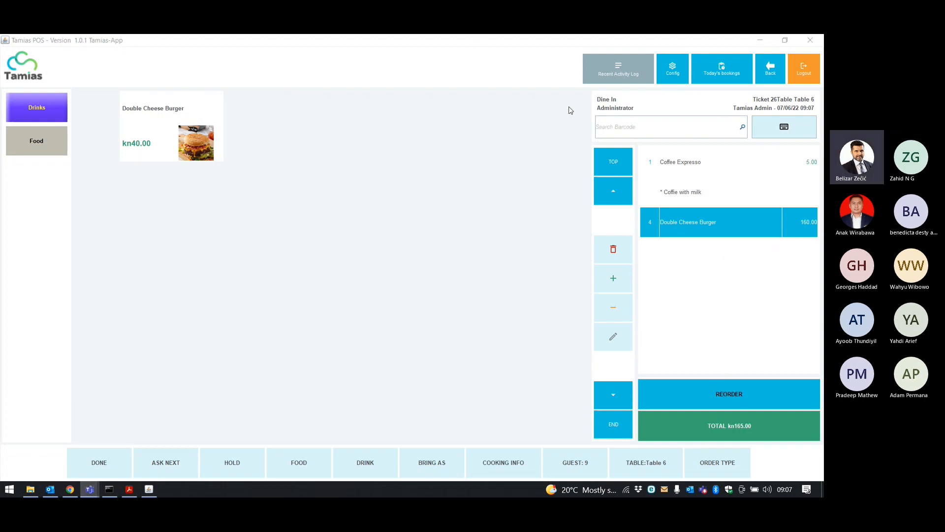
left_click(570, 42)
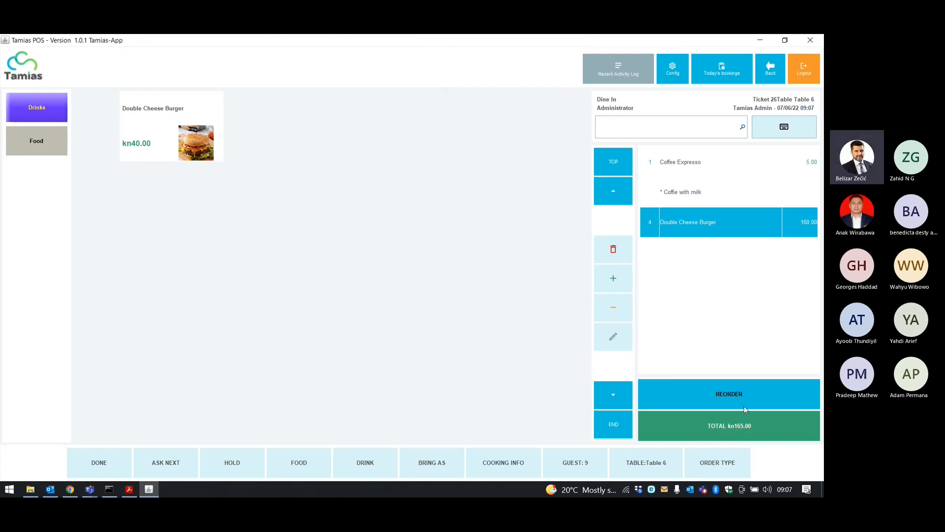
Open the settle screen for ticket 26 and tender exactly 197.65.
left_click(737, 425)
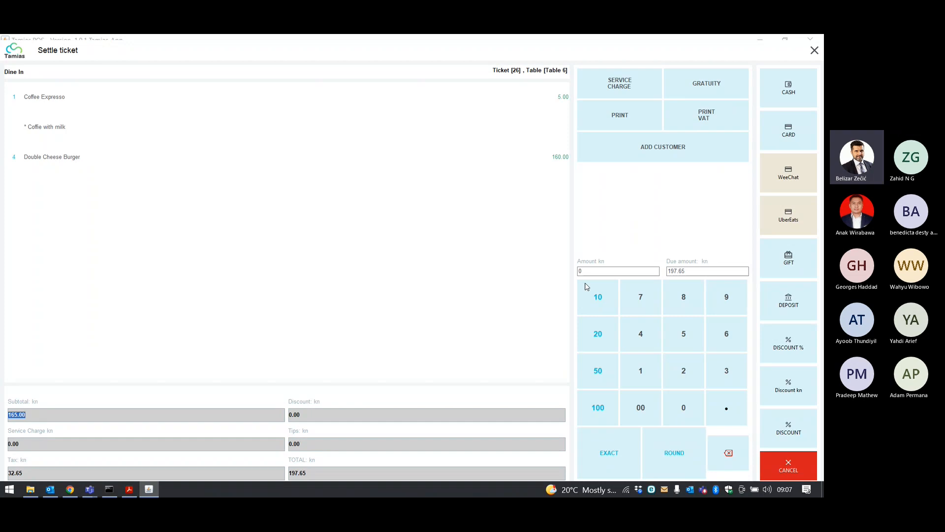
left_click(69, 442)
left_click(691, 274)
left_click(693, 275)
left_click(621, 271)
left_click(621, 456)
Try 100 as the tendered amount, then reset it to the exact 197.65.
left_click_drag(613, 271, 563, 268)
type("100")
left_click_drag(595, 270, 569, 271)
left_click(611, 448)
Apply a 20% discount and pay ticket 26 in cash at 158.12 without printing.
left_click(789, 343)
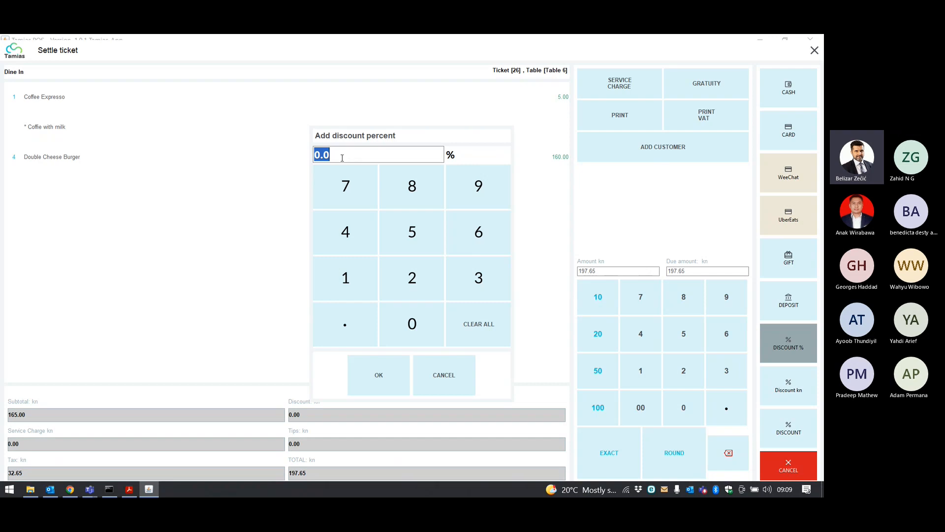
type("20")
left_click(376, 374)
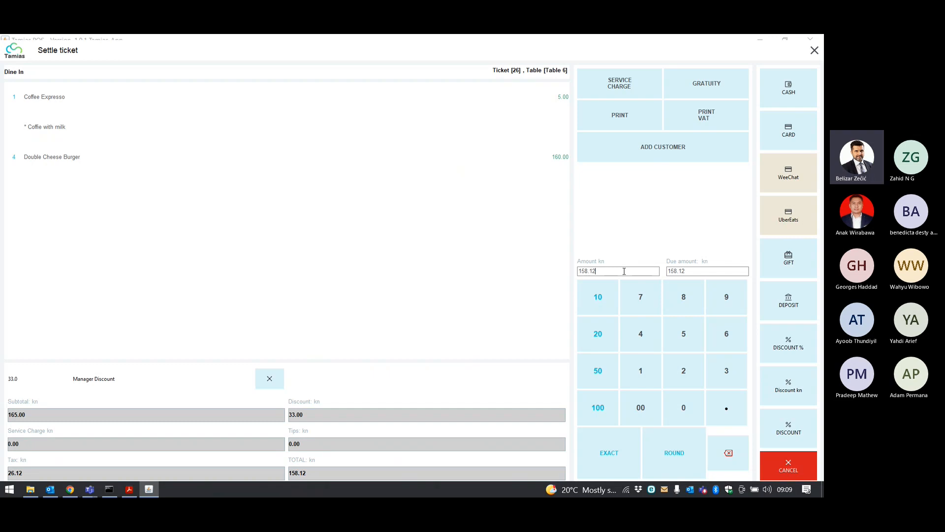
left_click(807, 84)
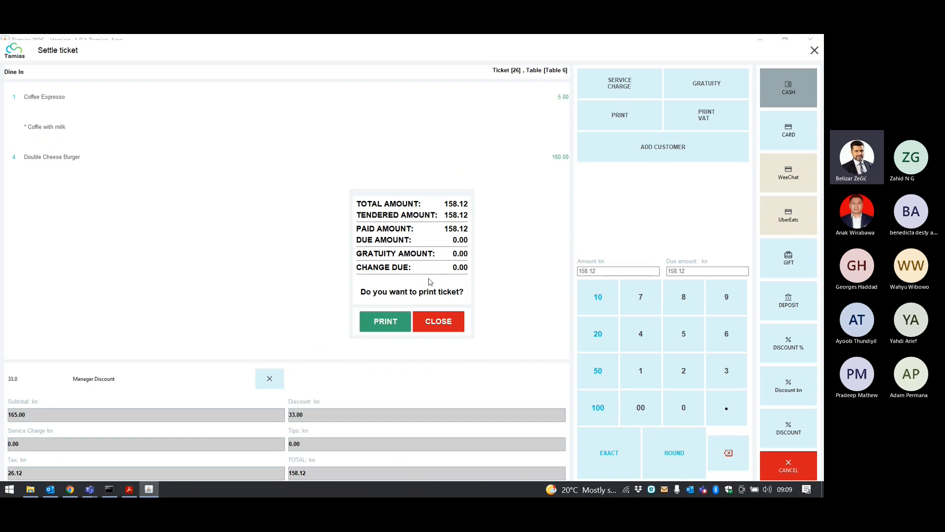
left_click(440, 322)
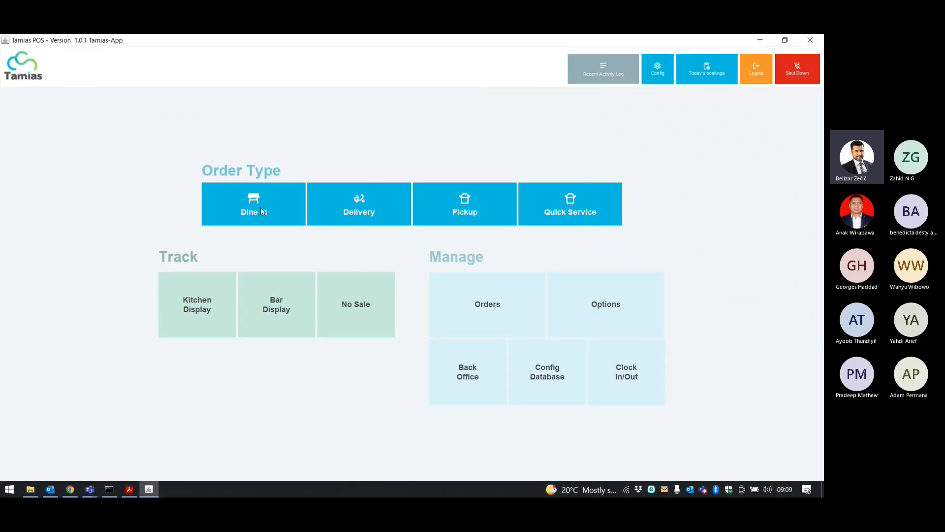
left_click(494, 305)
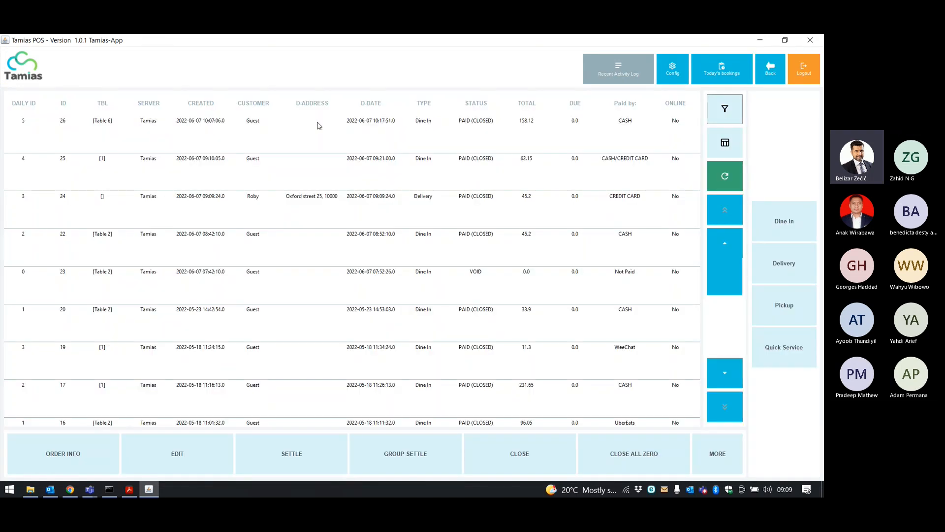
left_click(318, 126)
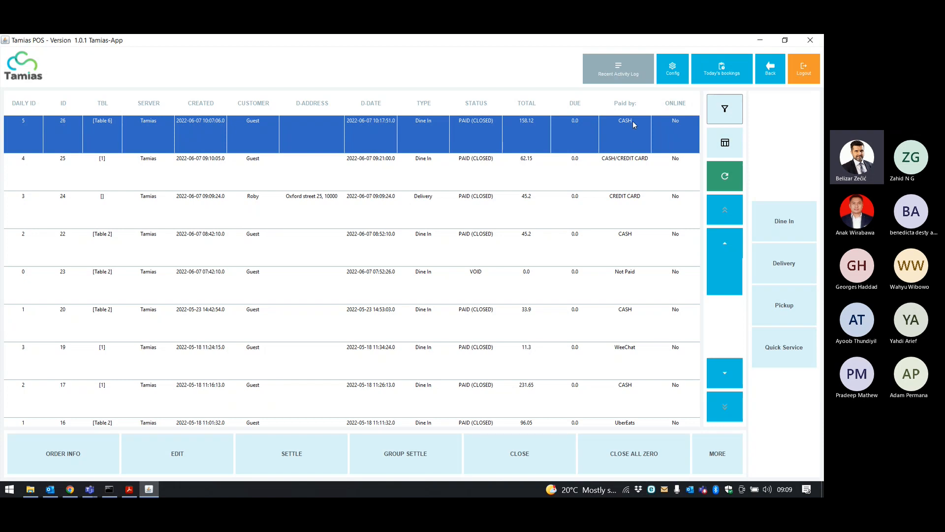
left_click(79, 464)
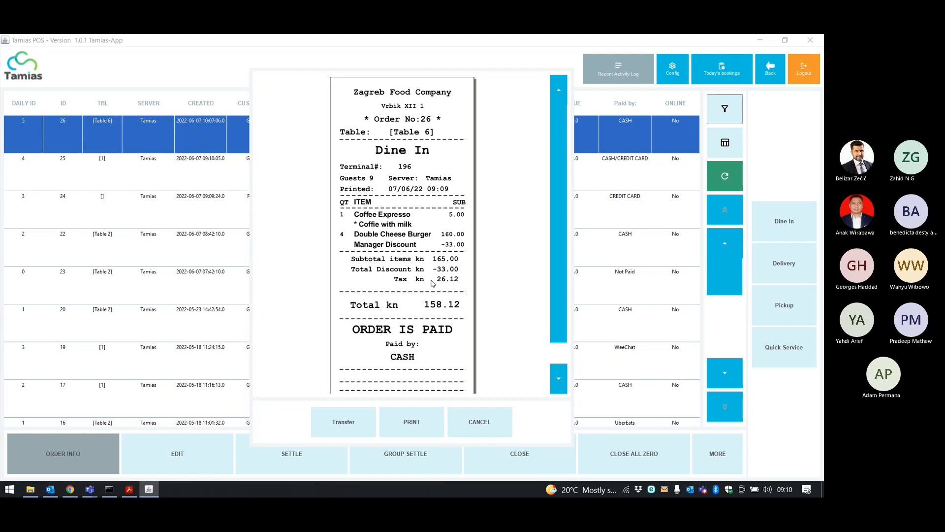
left_click(474, 424)
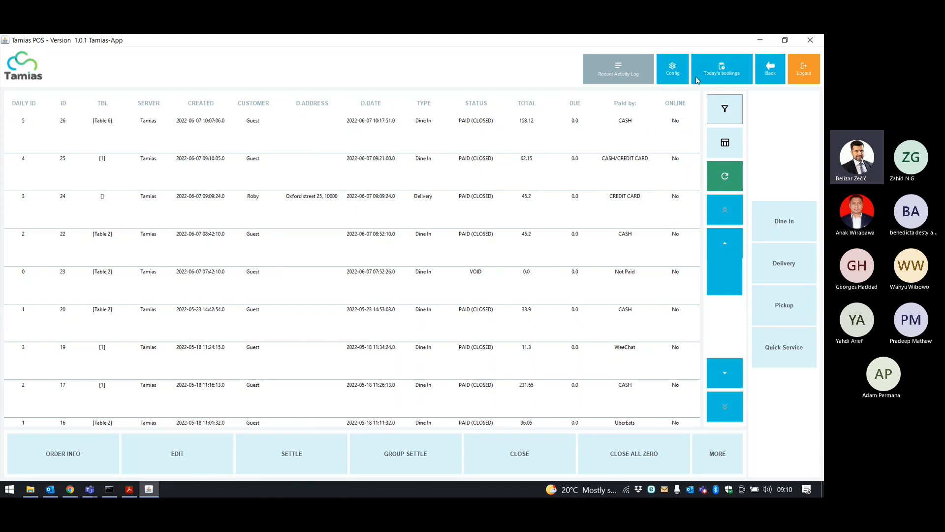
left_click(769, 74)
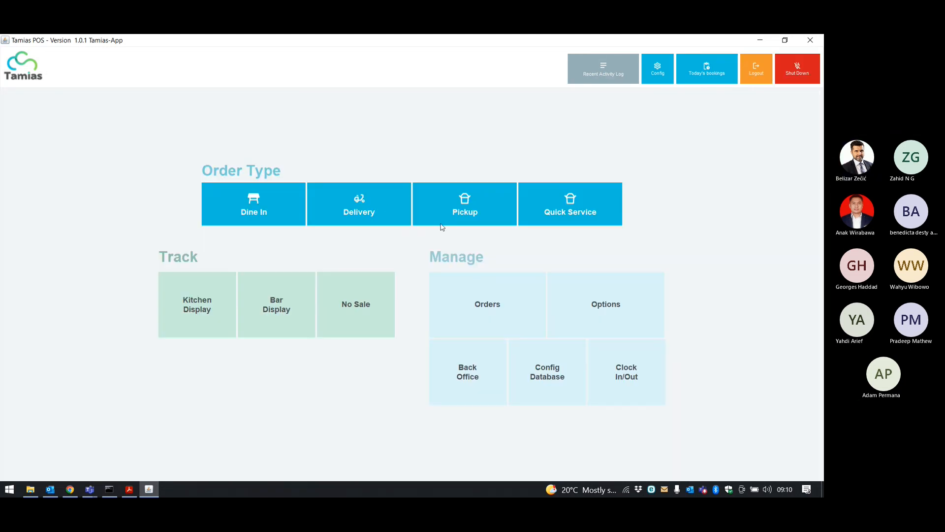
Start delivery Ticket 27 for the saved customer after checking their e-mail and delivery address.
left_click(386, 205)
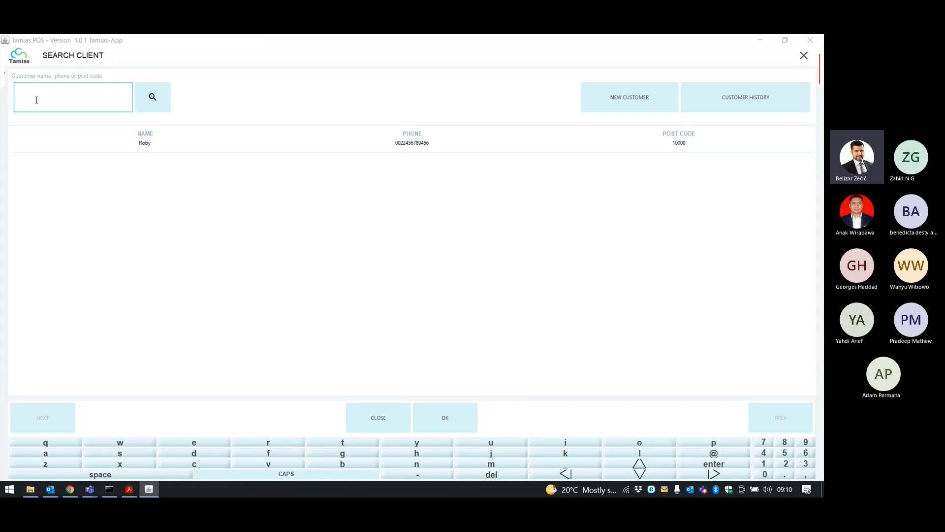
left_click(125, 147)
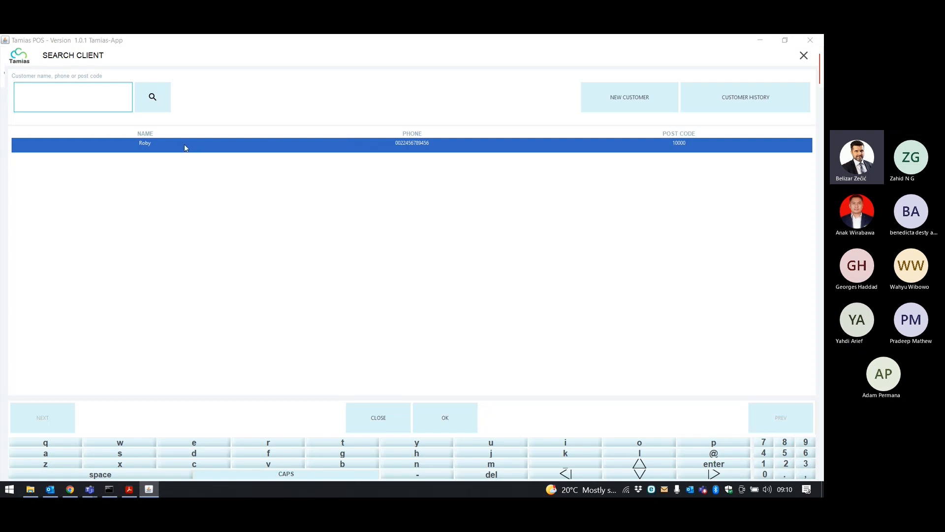
left_click(454, 427)
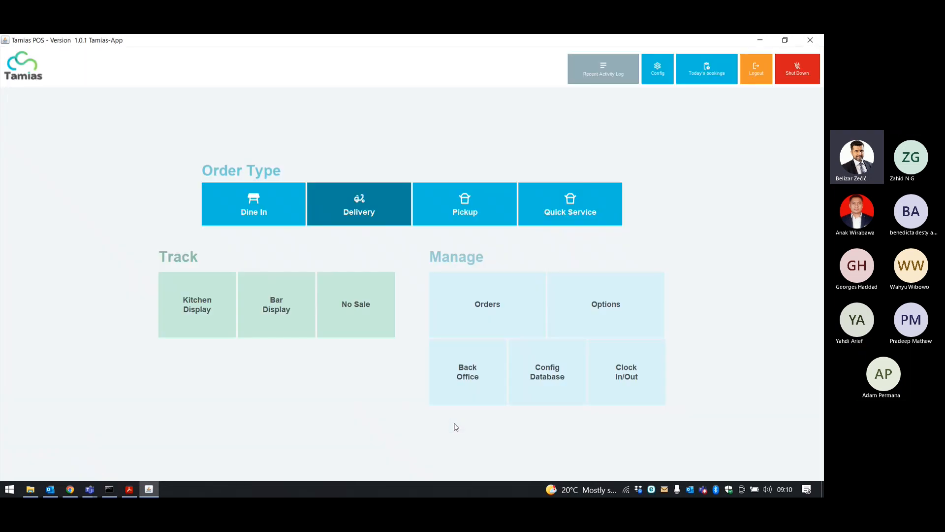
left_click(404, 235)
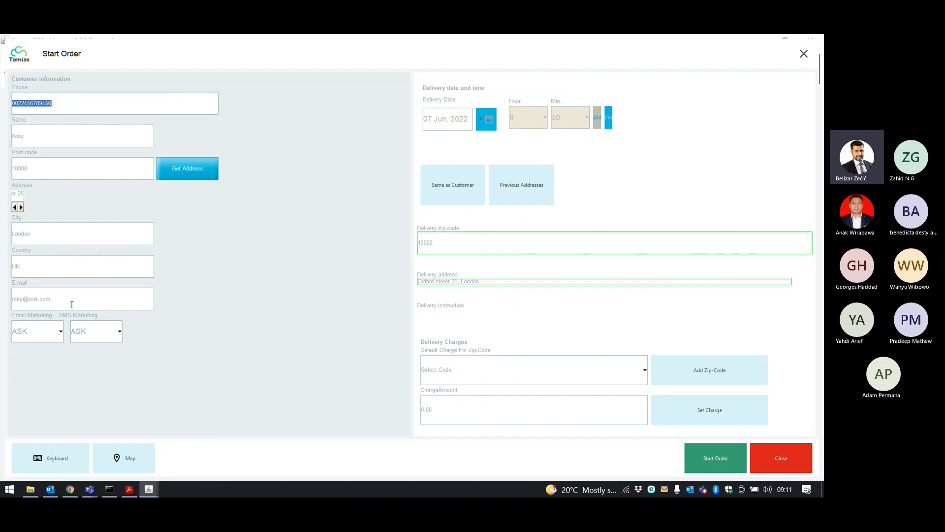
left_click(38, 302)
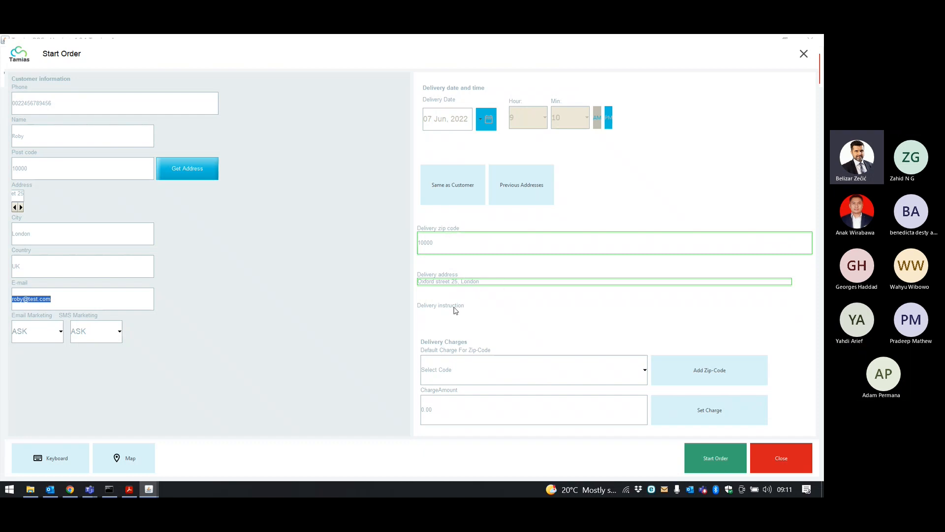
left_click(493, 279)
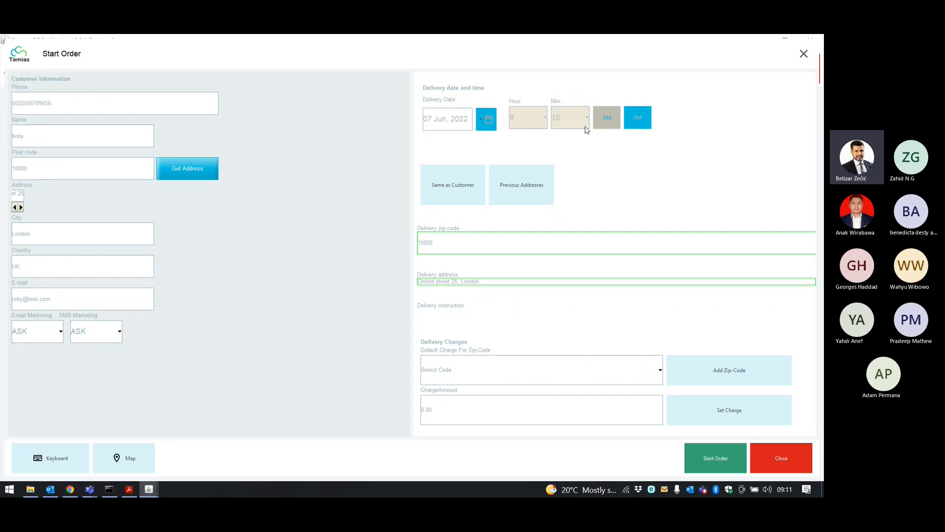
left_click(727, 464)
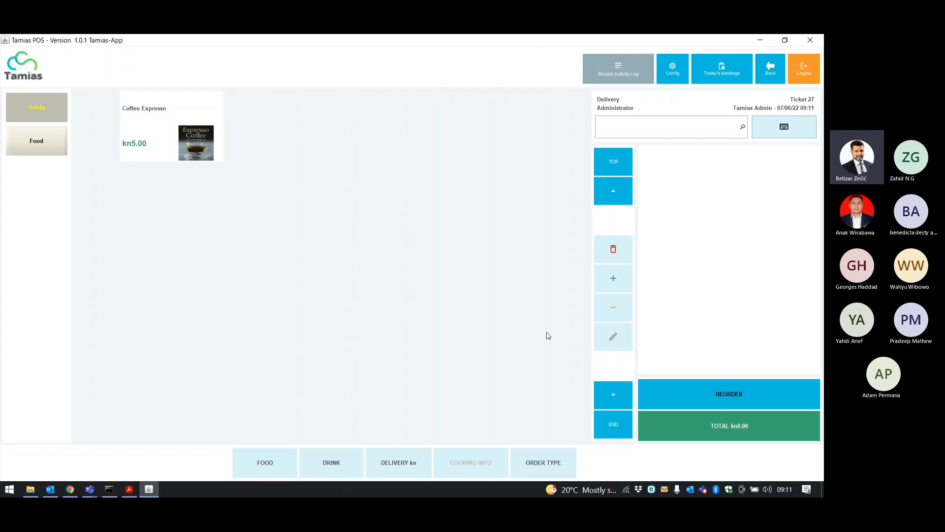
Add 10 Ham & Chees Sandwiches from Sandwichees to the delivery ticket.
left_click(40, 141)
left_click(184, 119)
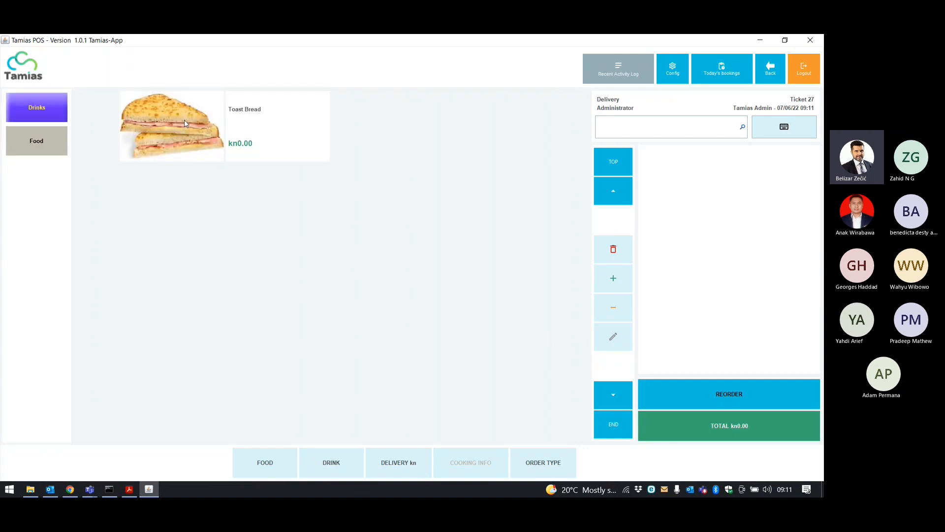
left_click(185, 123)
left_click(203, 112)
left_click(205, 111)
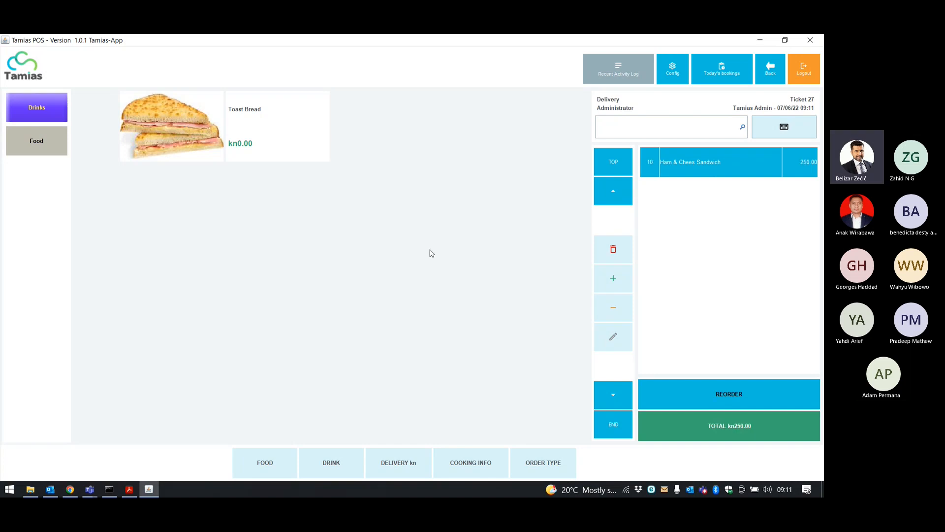
Pay the exact 282.50 by card without printing and select order 27 in the orders list.
left_click(710, 427)
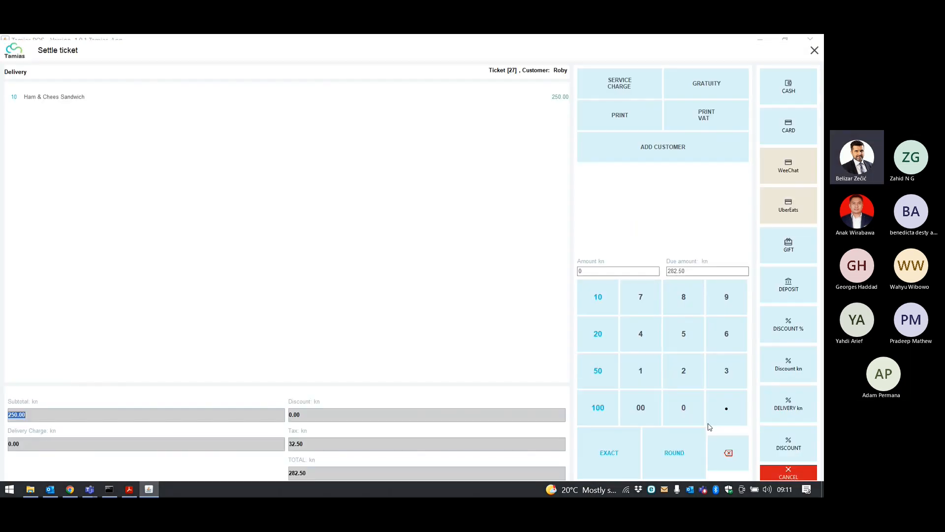
left_click(624, 451)
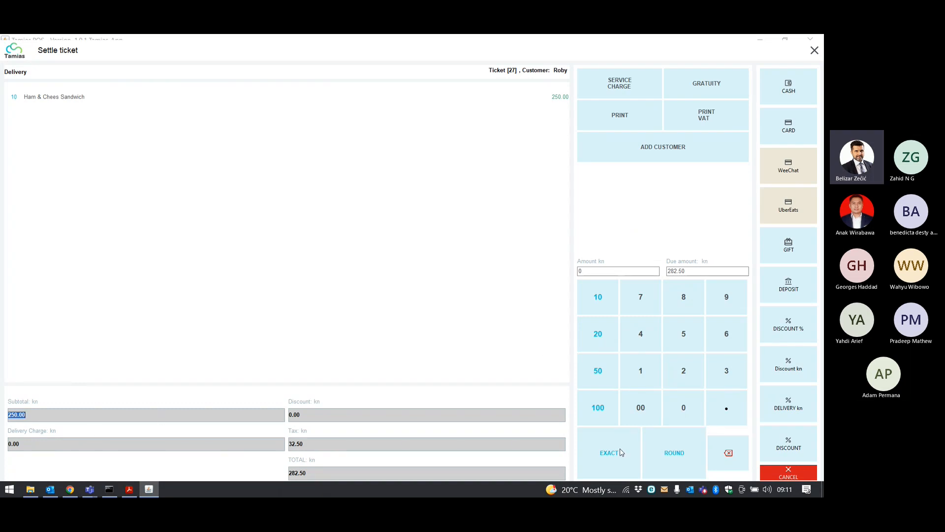
left_click(784, 135)
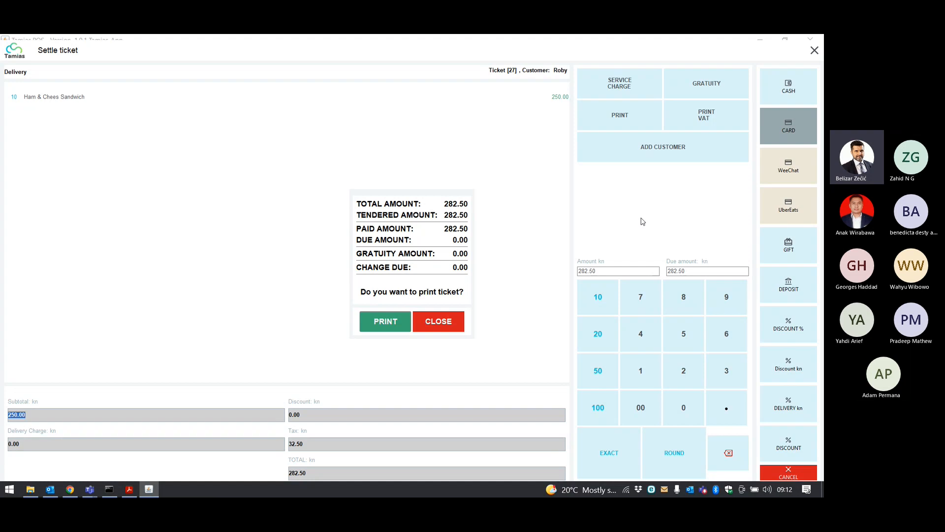
left_click(445, 321)
left_click(489, 300)
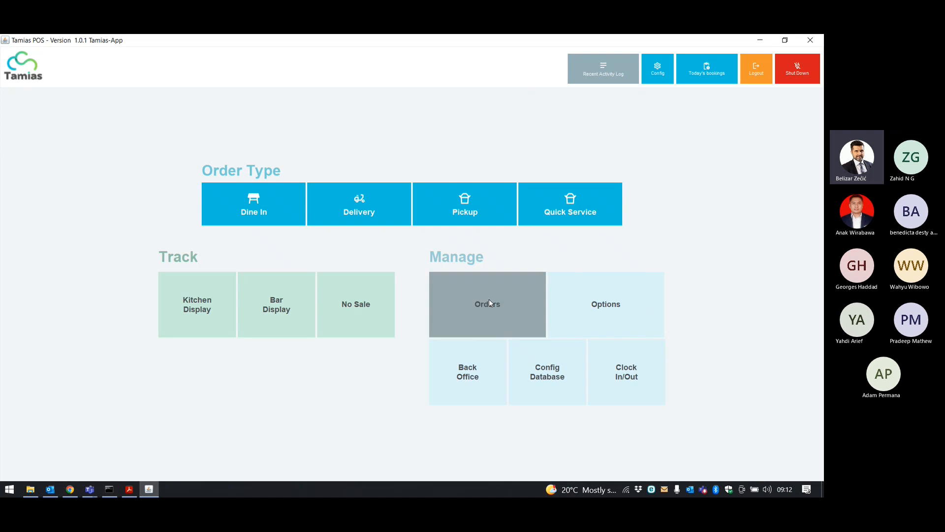
left_click(273, 130)
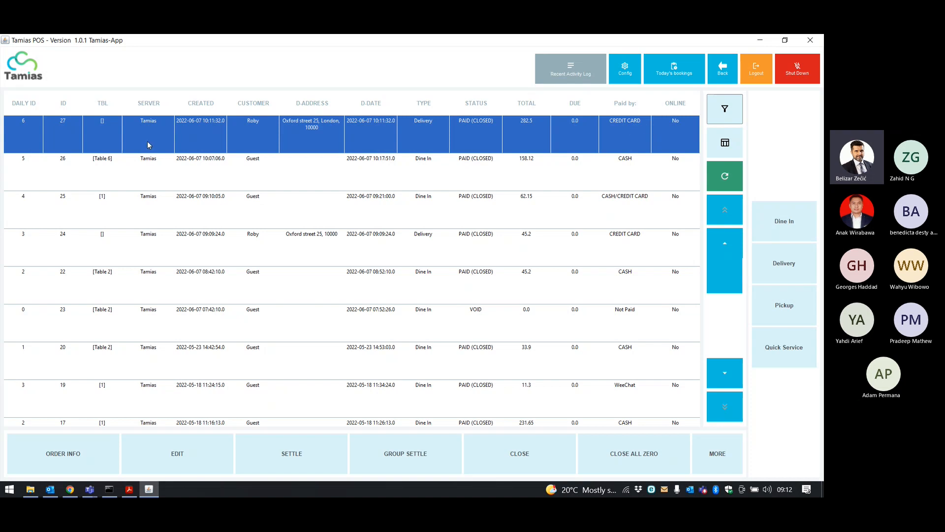
left_click(348, 141)
Review order 27's receipt (250.00 subtotal, 32.50 tax, 282.50 by card) down to the delivery address, then close it.
left_click(349, 141)
left_click(46, 456)
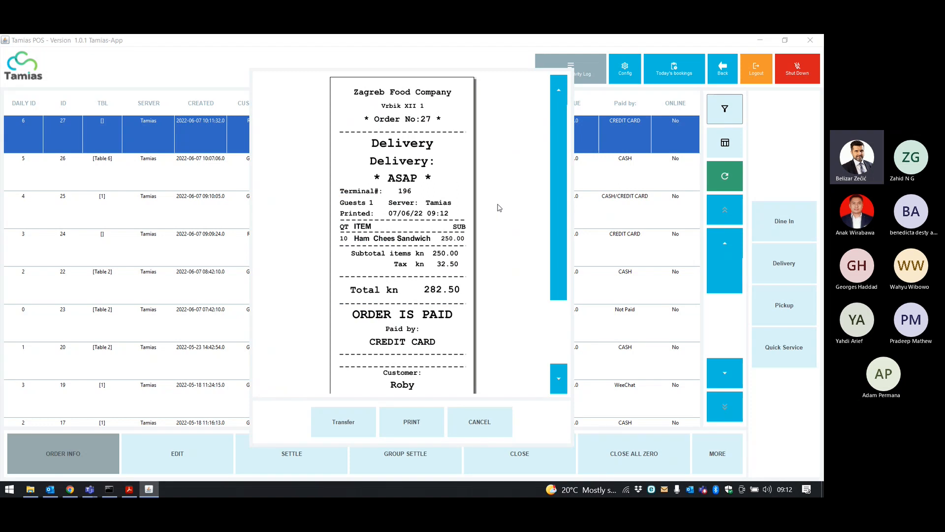
scroll(499, 207, "down", 5)
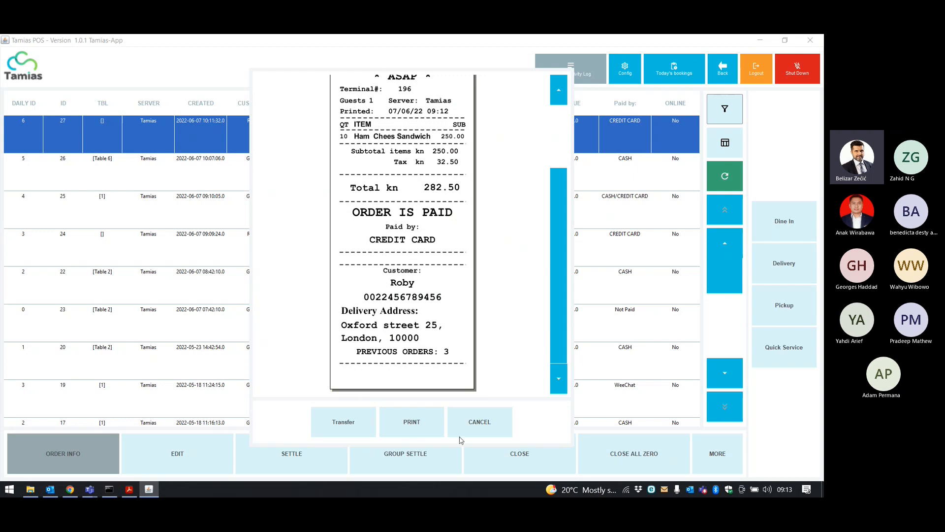
left_click(479, 421)
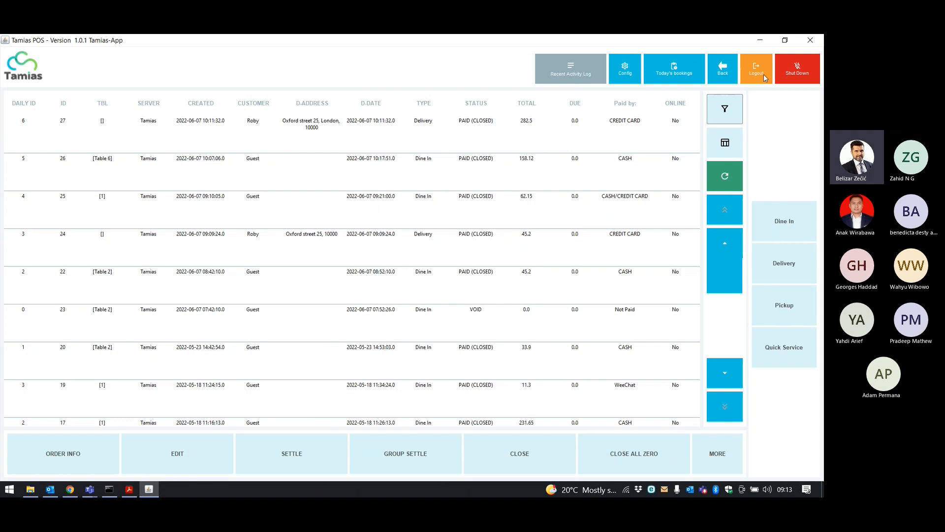
Return to the POS main menu and switch to WallPost in the browser.
left_click(730, 73)
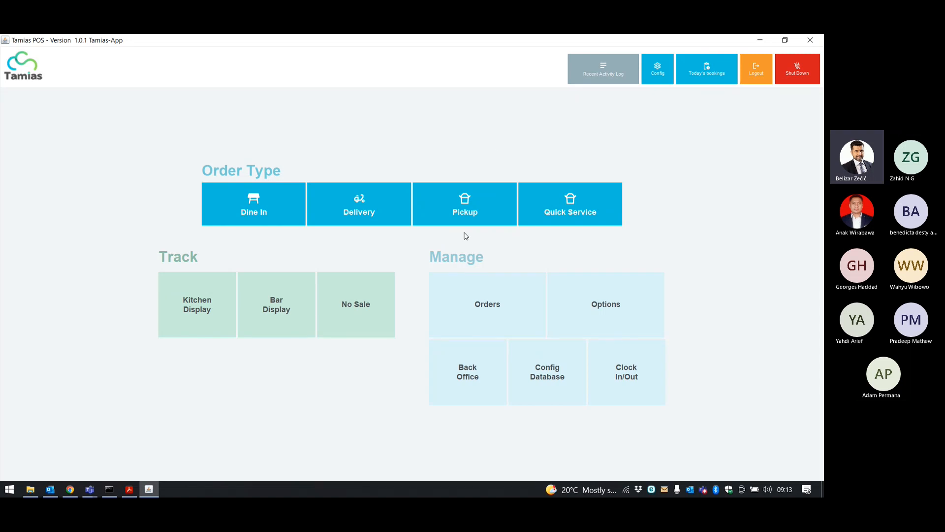
left_click(70, 489)
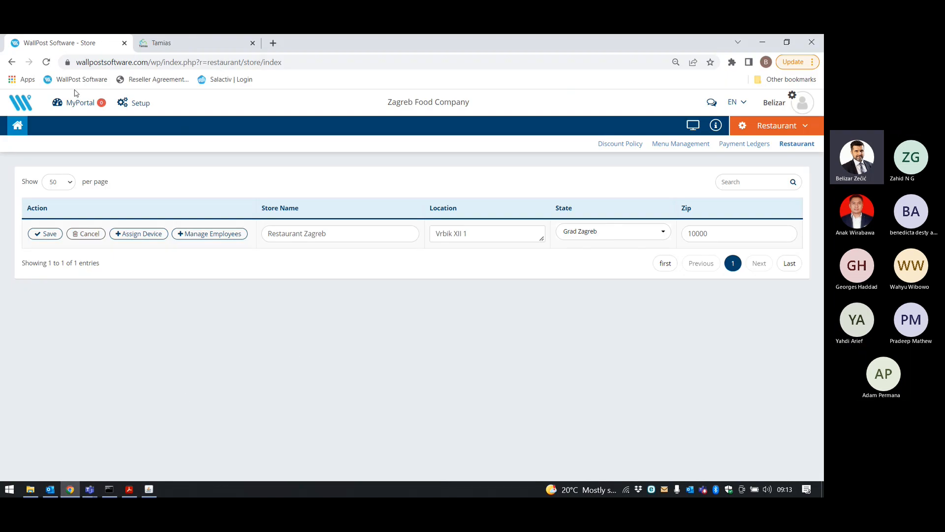
Go to the Restaurant dashboard and open its Menu Items list.
left_click(758, 127)
left_click(758, 127)
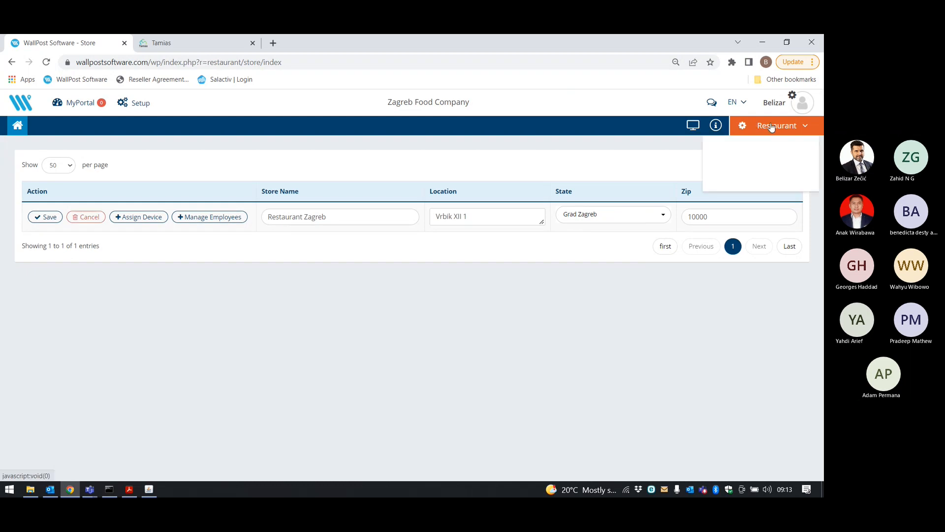
left_click(786, 150)
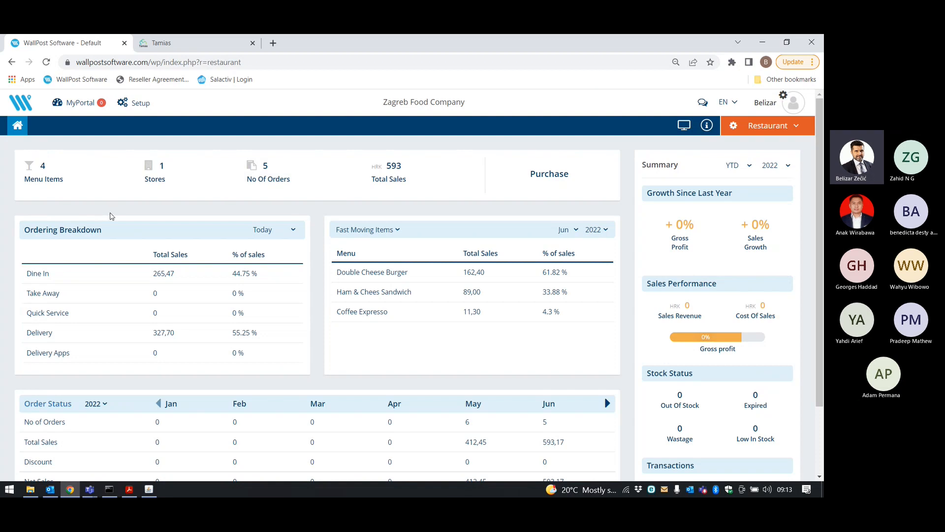
left_click(45, 177)
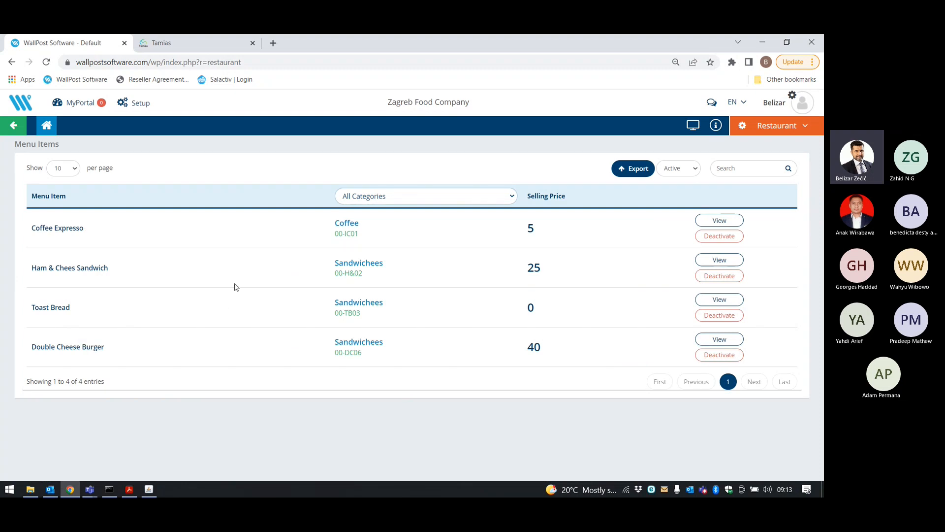
left_click(729, 343)
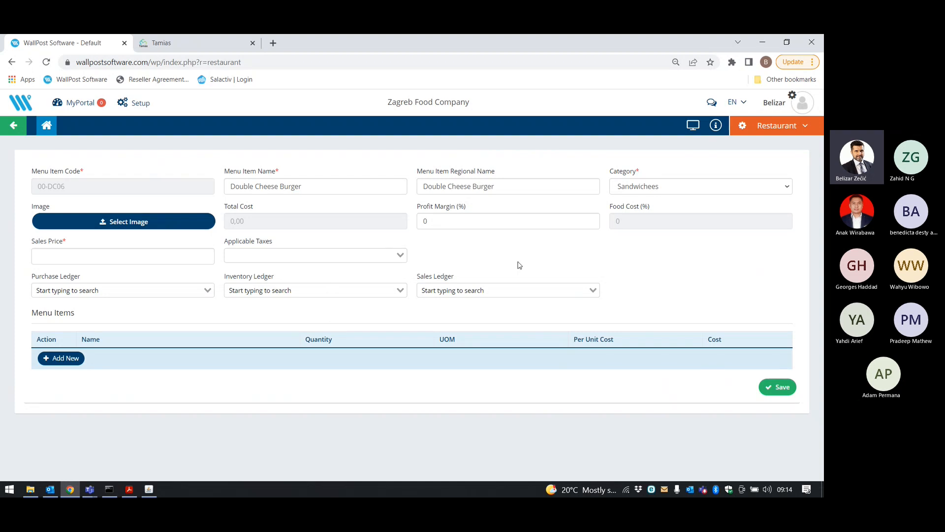
left_click(131, 294)
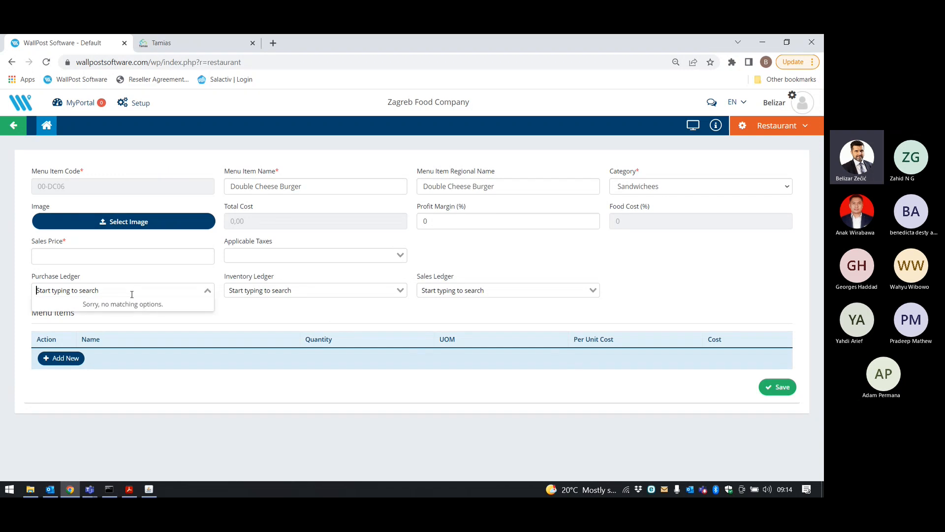
left_click(290, 288)
left_click(497, 288)
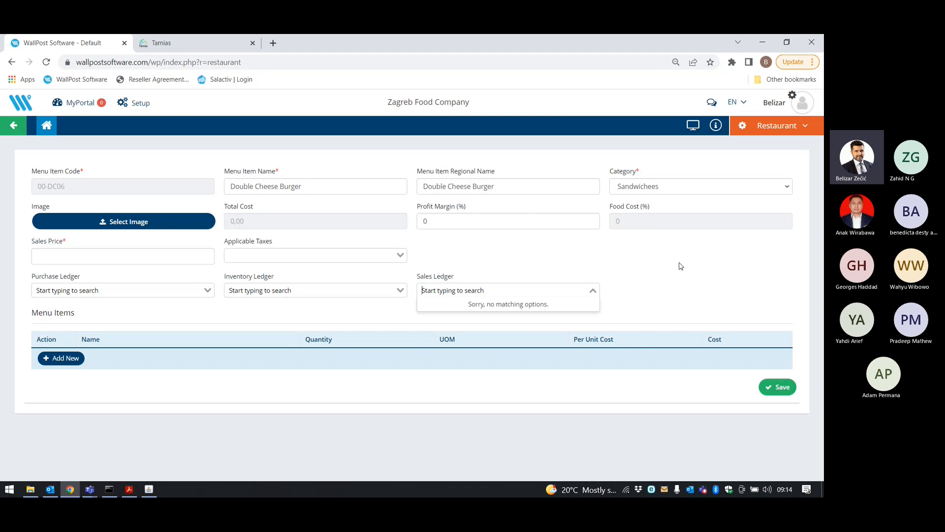
left_click(321, 313)
left_click(13, 126)
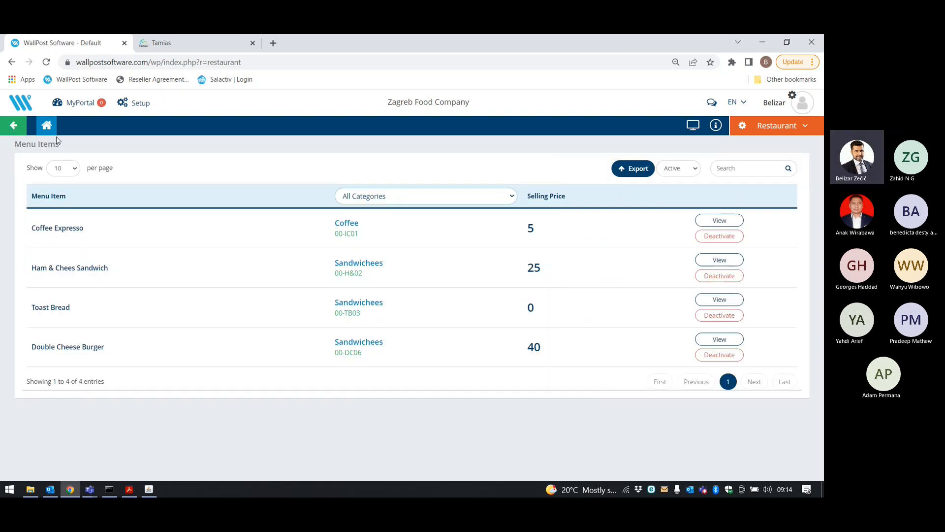
left_click(16, 127)
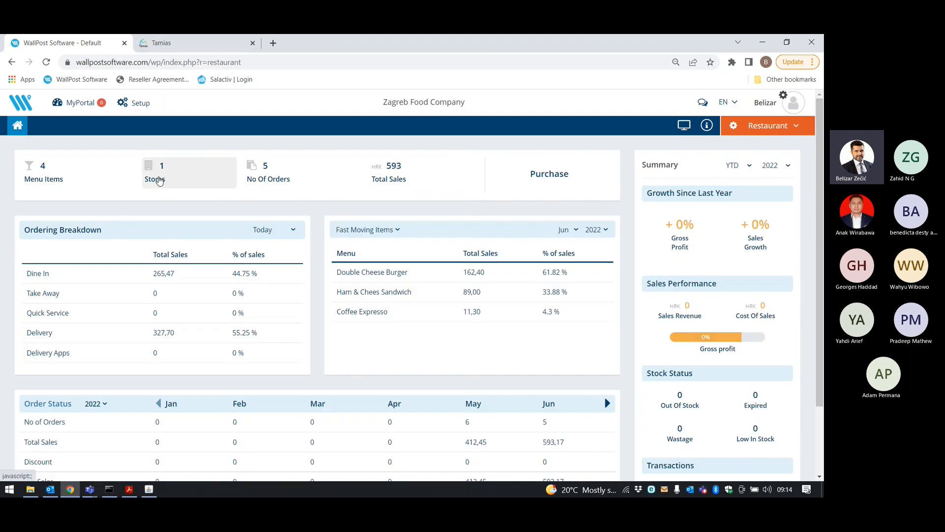
Check the Stores list and the orders list, marking order 26, then return to the dashboard.
left_click(158, 180)
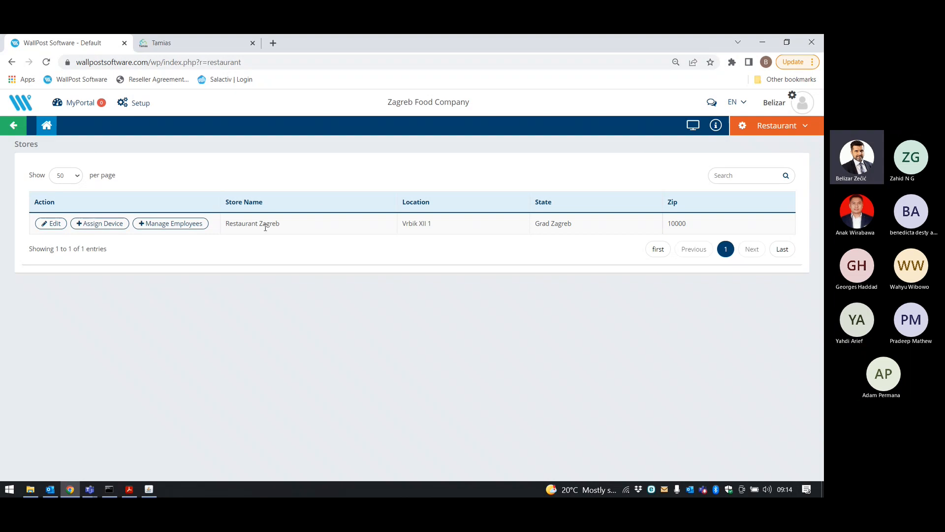
left_click(18, 128)
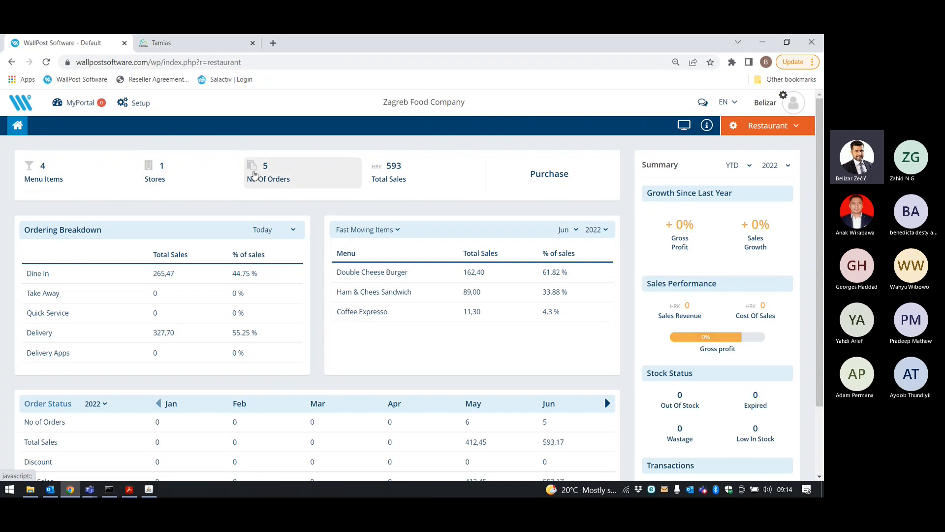
left_click(266, 182)
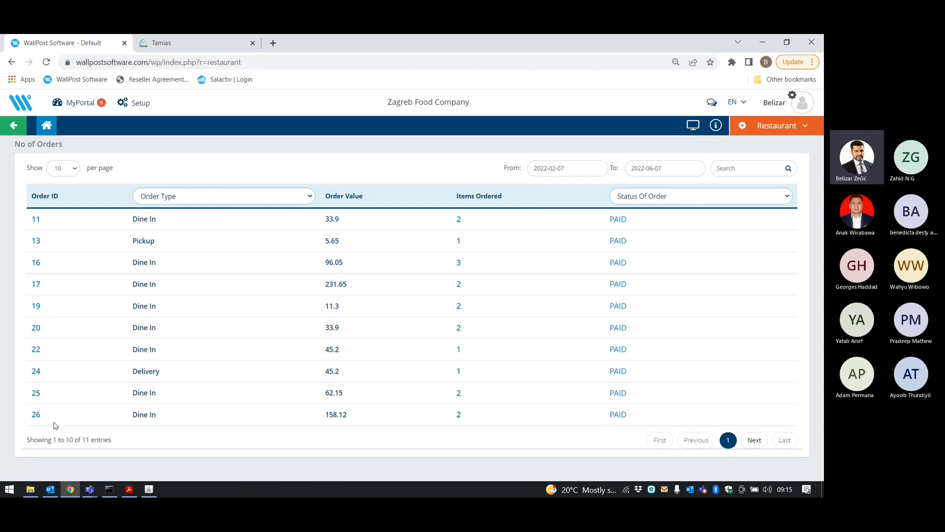
left_click_drag(42, 418, 27, 419)
left_click(14, 126)
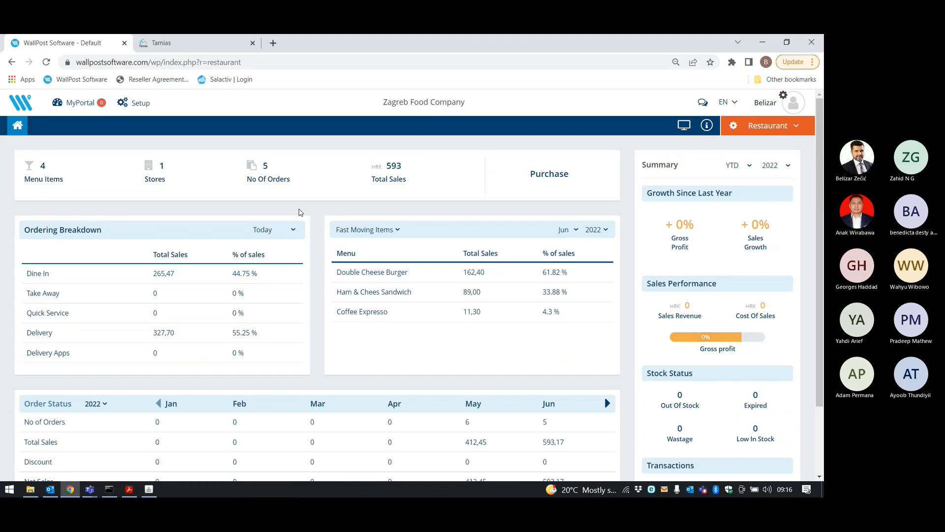
Open the Total Sales list, select delivery order 27, and reveal the restaurant settings links.
left_click(382, 176)
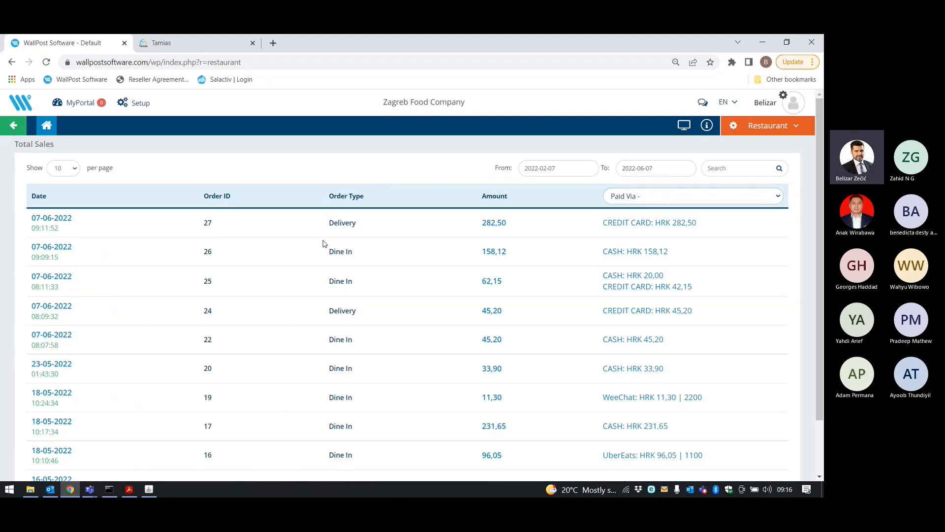
scroll(325, 243, "down", 1)
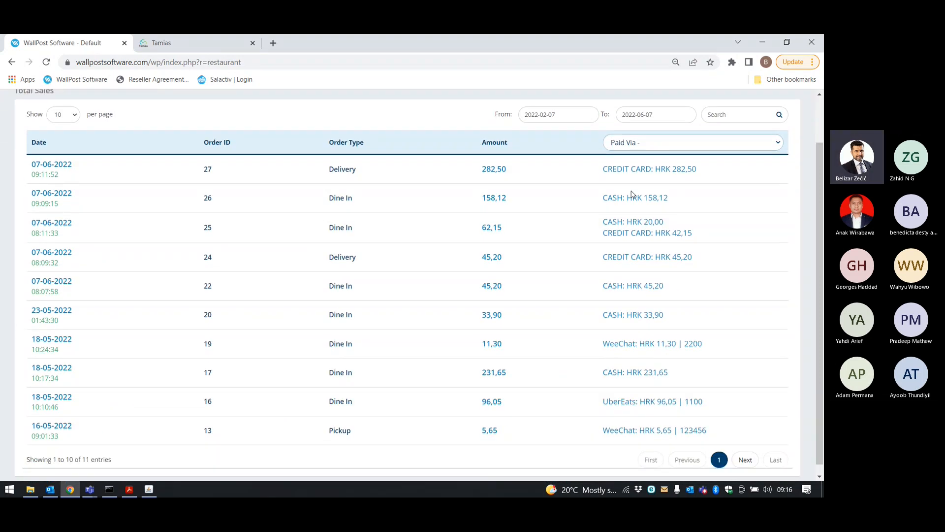
scroll(345, 197, "down", 1)
double_click(207, 165)
scroll(231, 167, "up", 1)
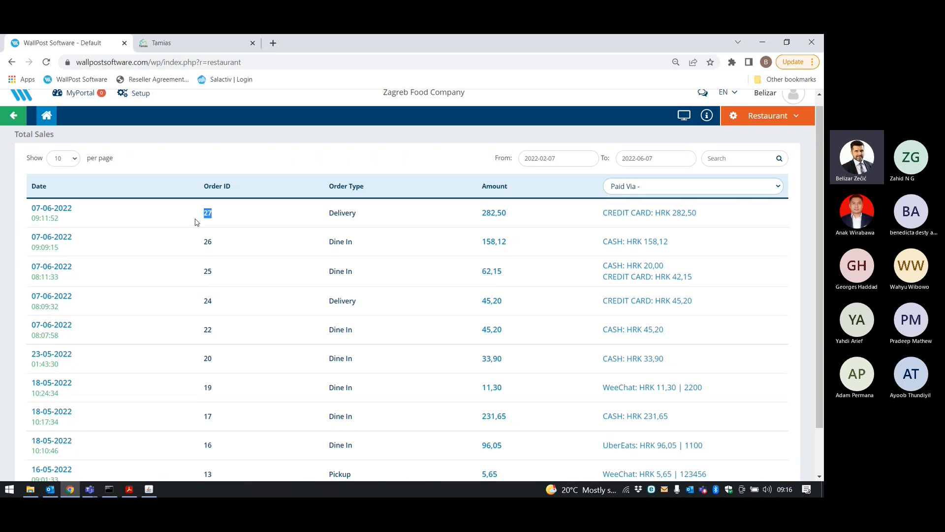
left_click(732, 117)
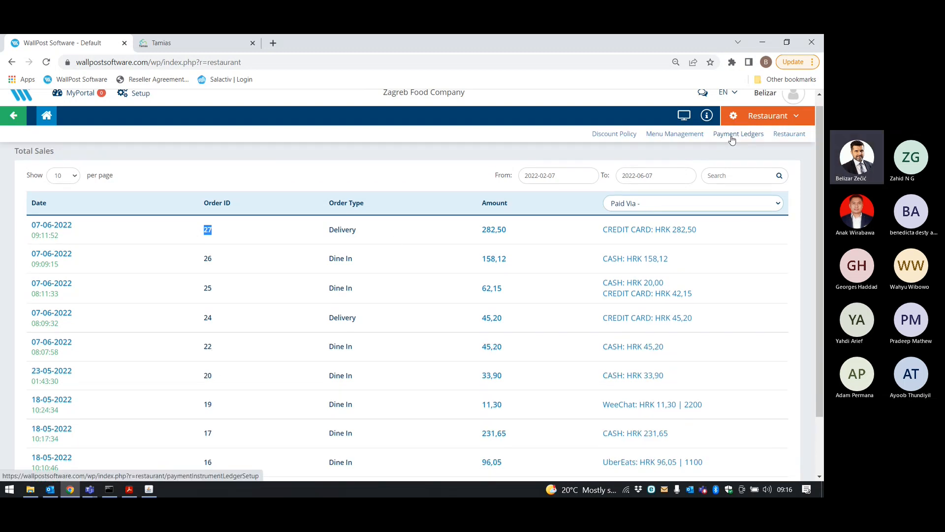
Review the Payment Ledgers table, confirming UberEats maps to UberEast payable, then switch to Finance.
left_click(732, 135)
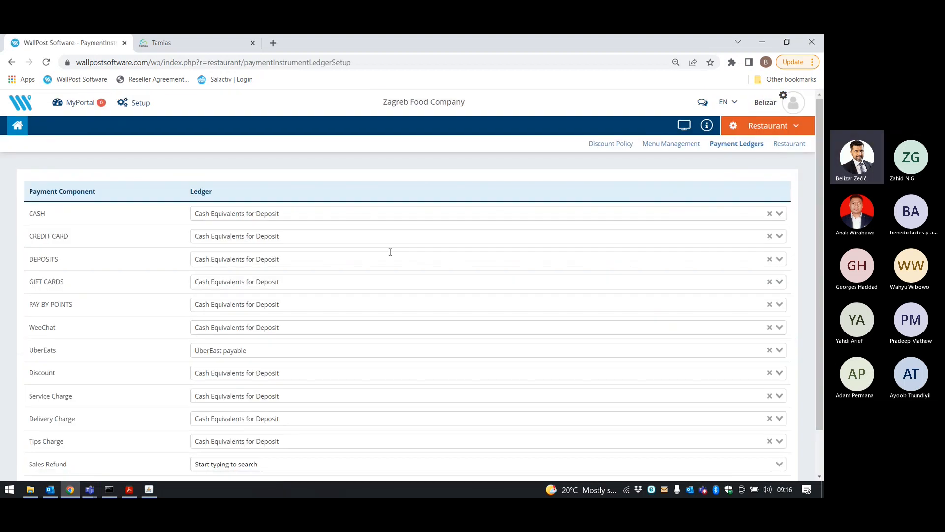
scroll(288, 247, "down", 1)
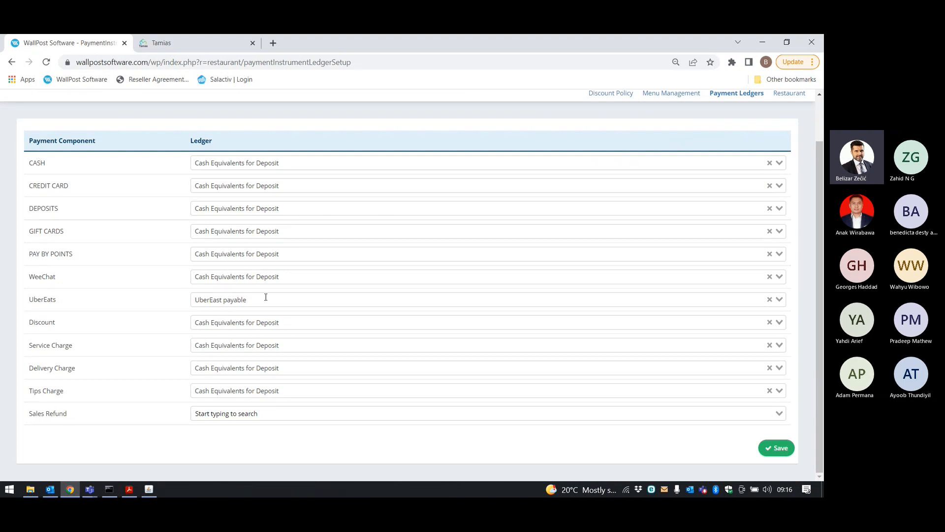
left_click(248, 301)
left_click(147, 298)
scroll(95, 265, "up", 1)
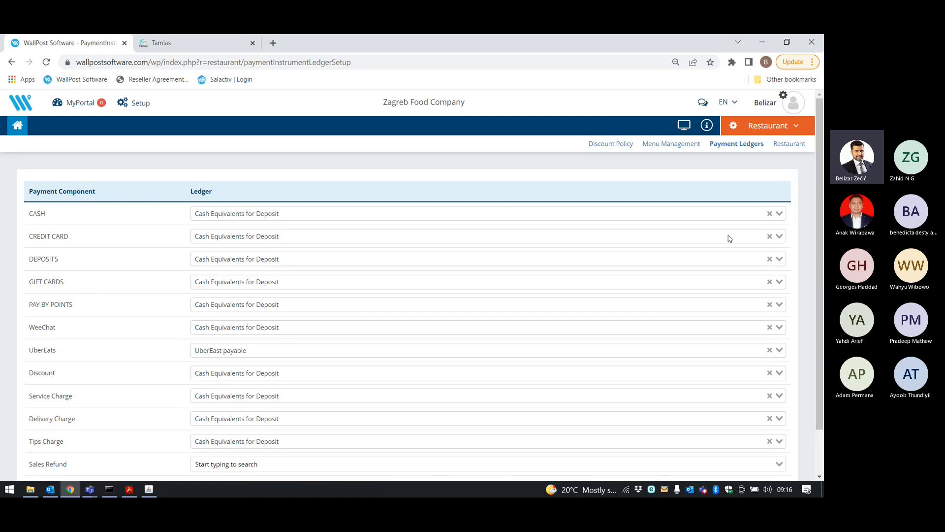
left_click(730, 123)
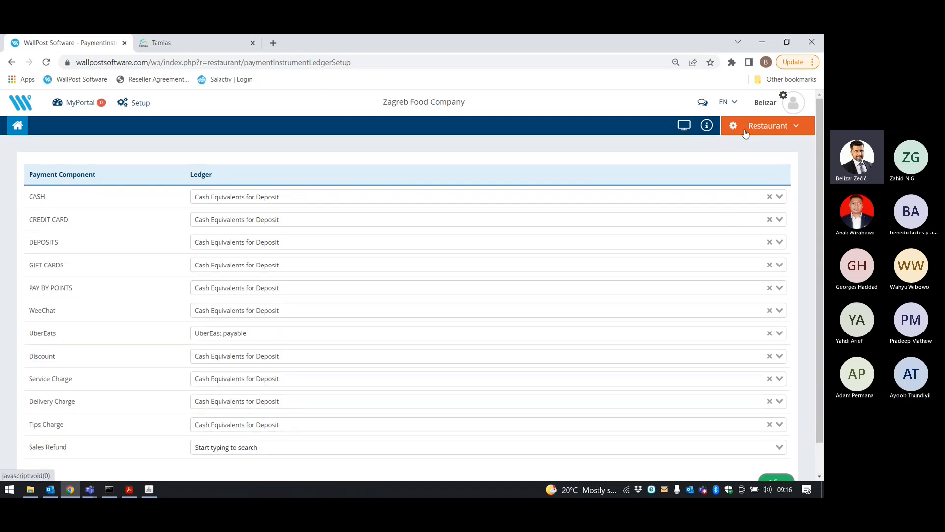
left_click(730, 154)
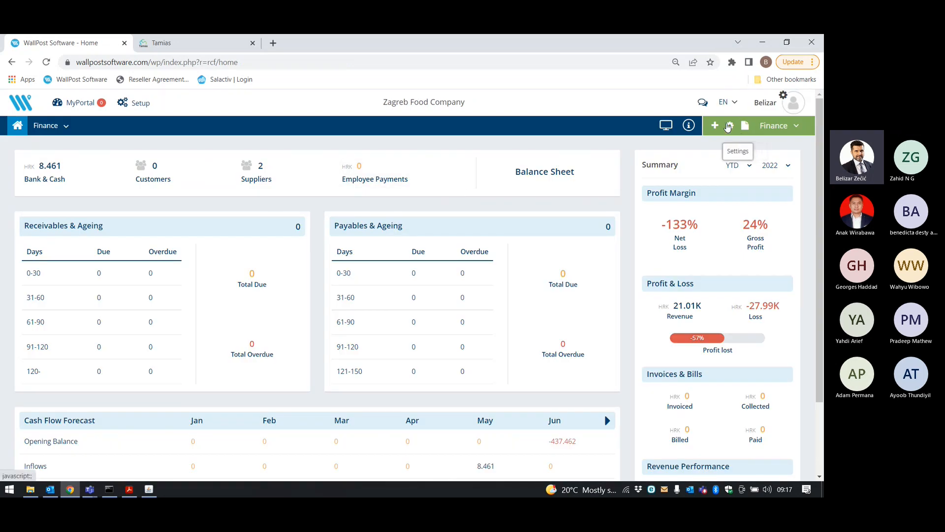
Add a Supplier ledger 'Gift Card payeable' in the Chart Of Accounts, then return to Restaurant.
left_click(730, 127)
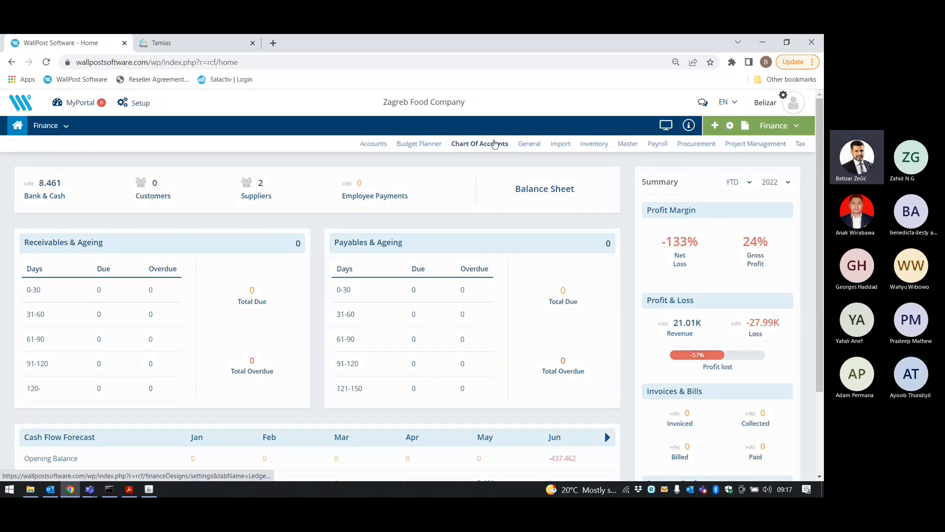
left_click(495, 144)
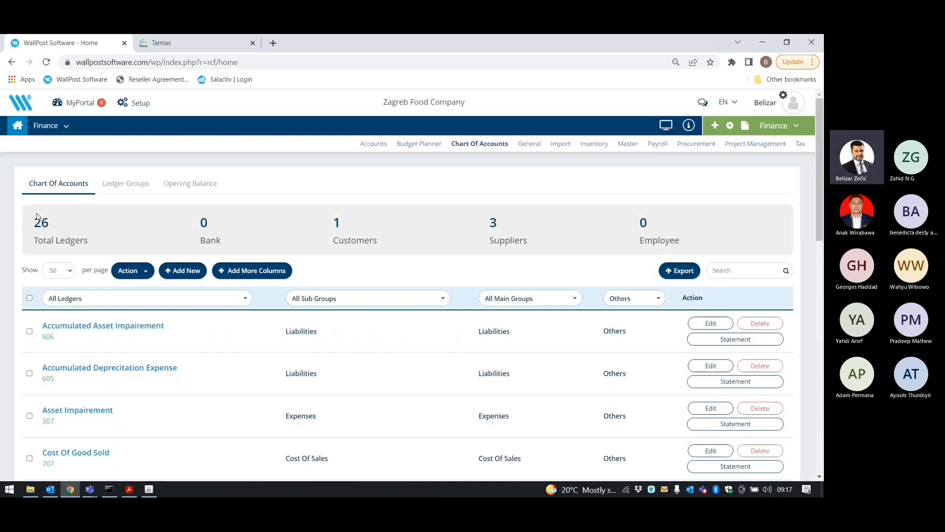
left_click(181, 272)
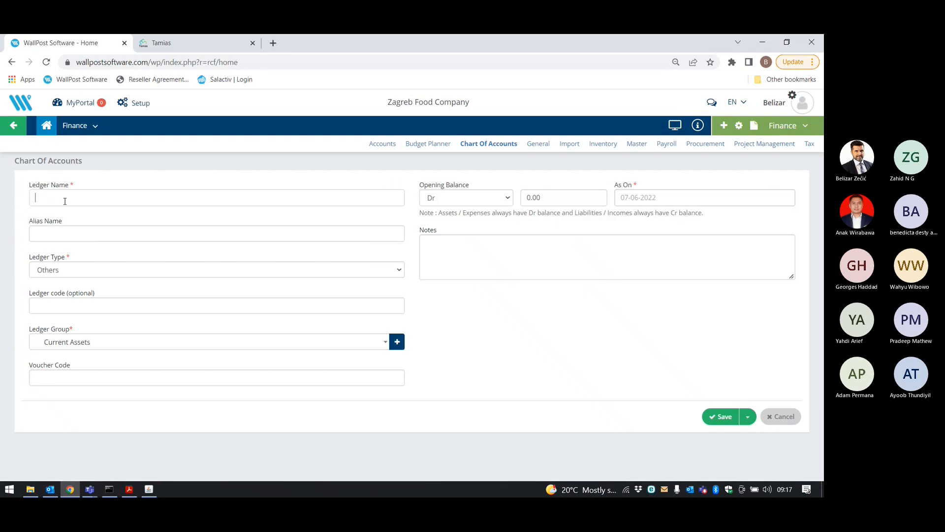
left_click(64, 199)
type("Gift Card")
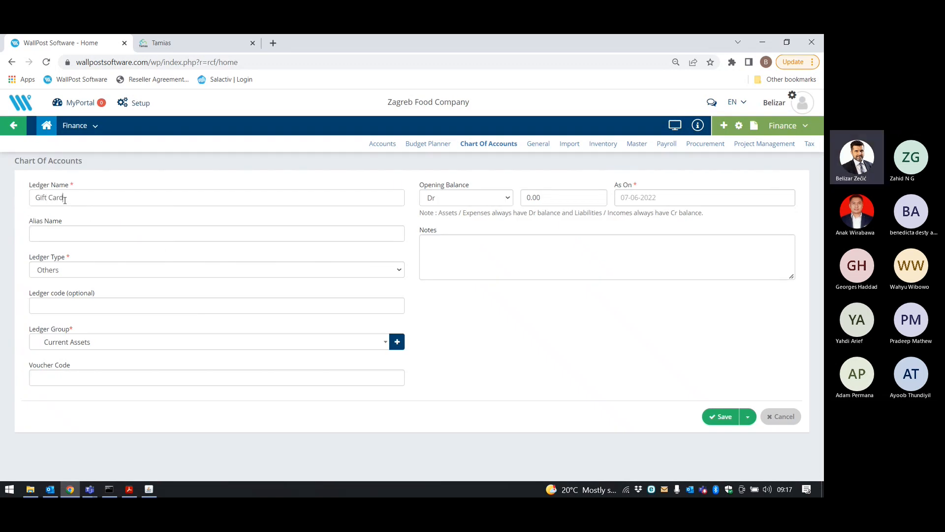
type(" payeb")
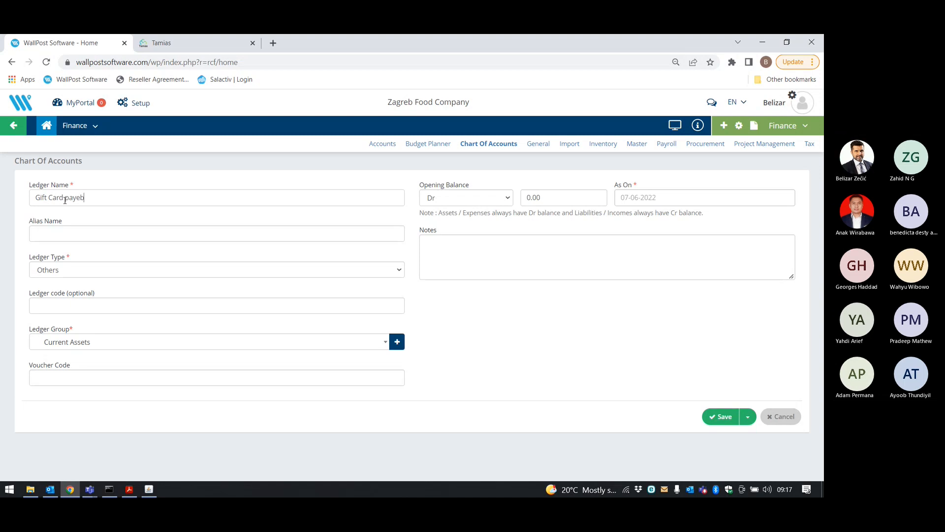
type("able")
left_click(85, 272)
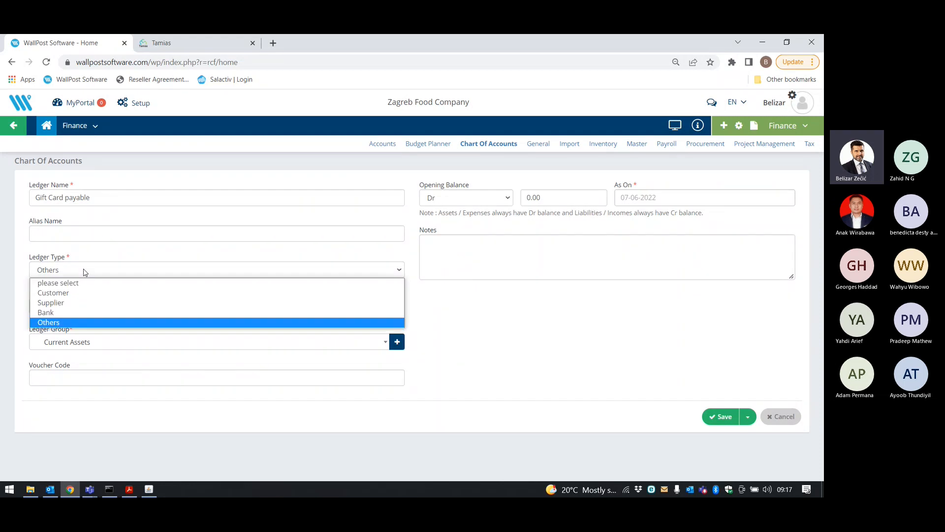
left_click(81, 303)
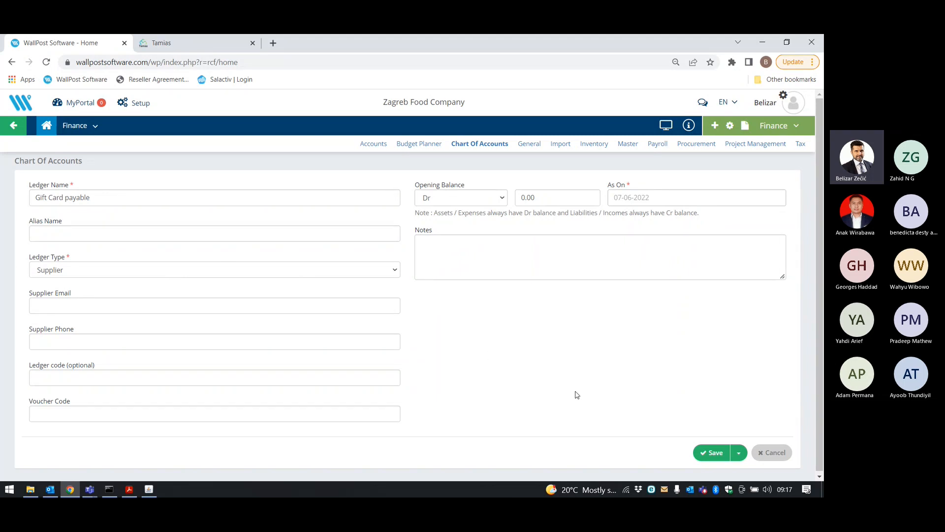
left_click(709, 453)
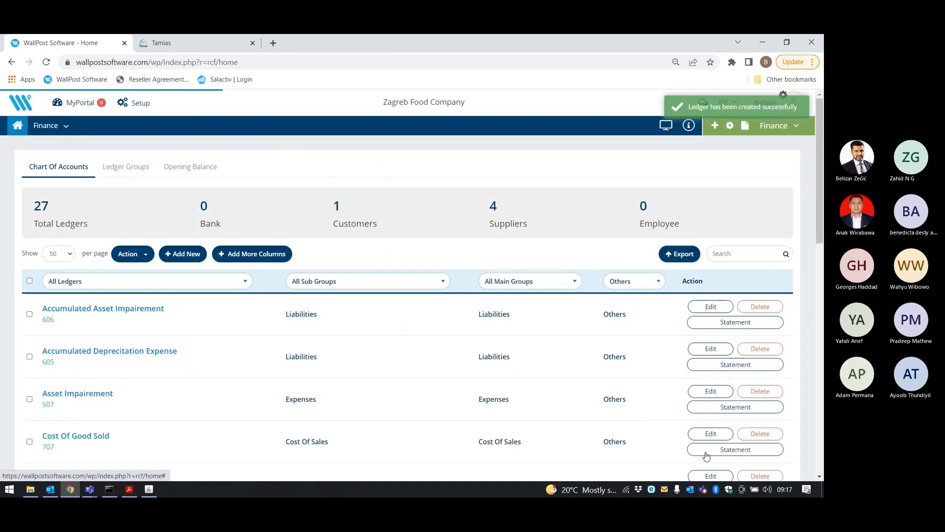
left_click(760, 133)
left_click(778, 167)
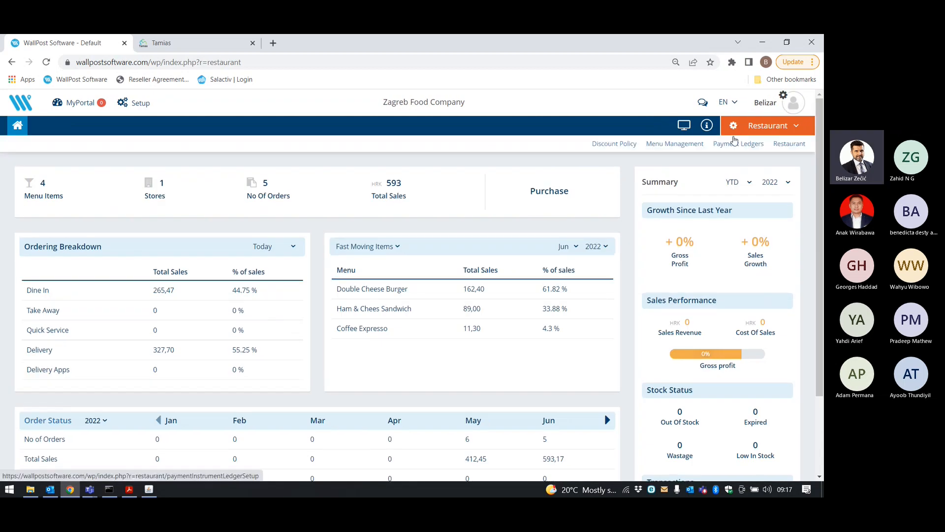
Map GIFT CARDS payments to the Gift Card payable ledger and save the mappings.
left_click(734, 144)
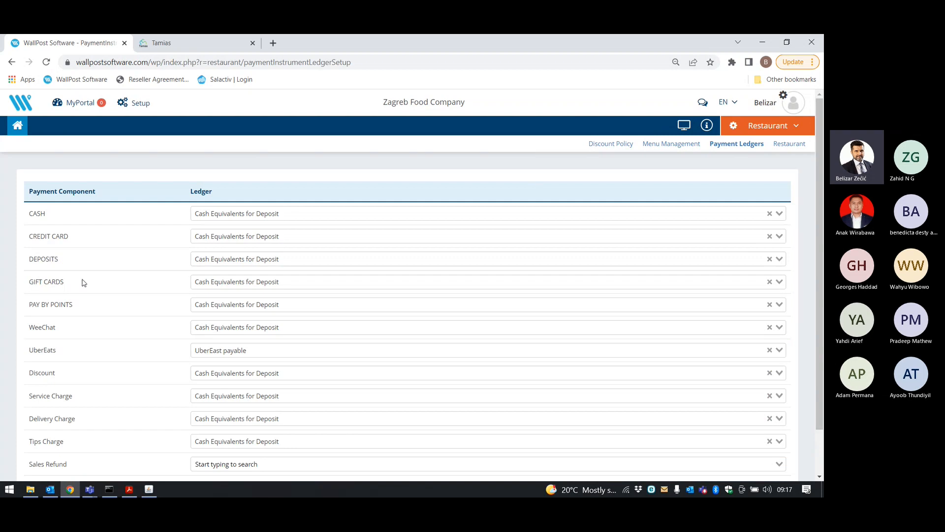
left_click_drag(65, 286, 33, 282)
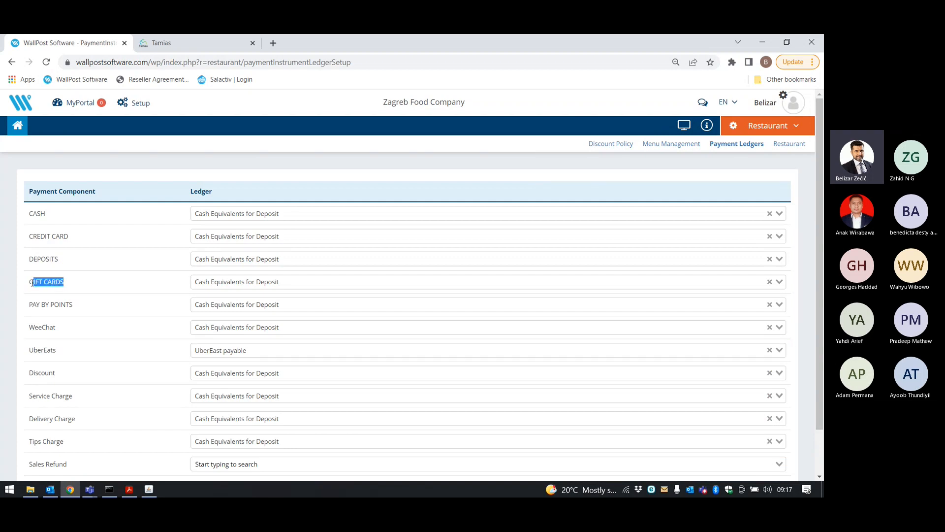
left_click(227, 283)
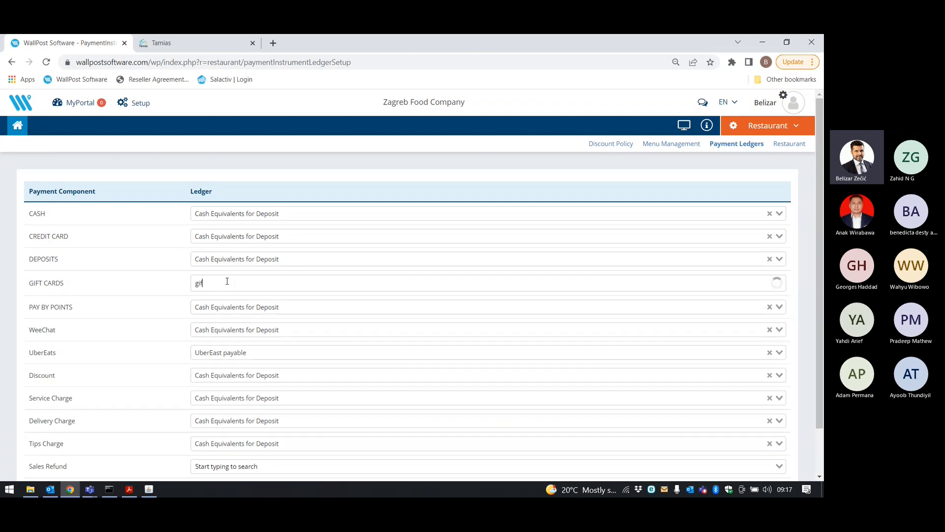
type("gif")
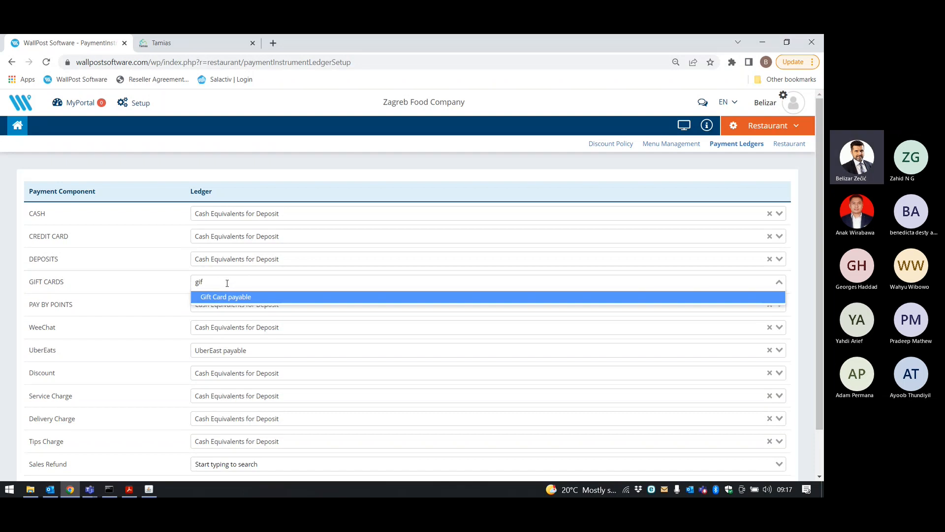
key("Return")
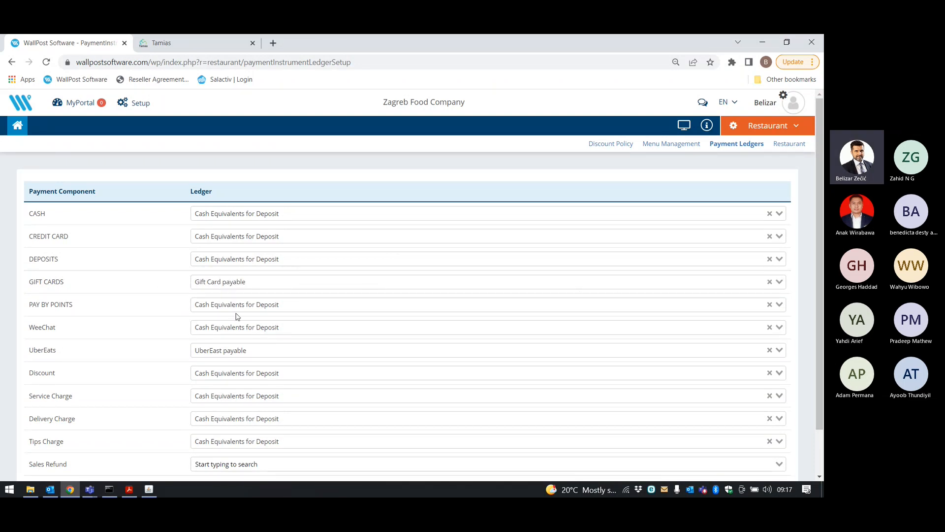
scroll(158, 294, "down", 1)
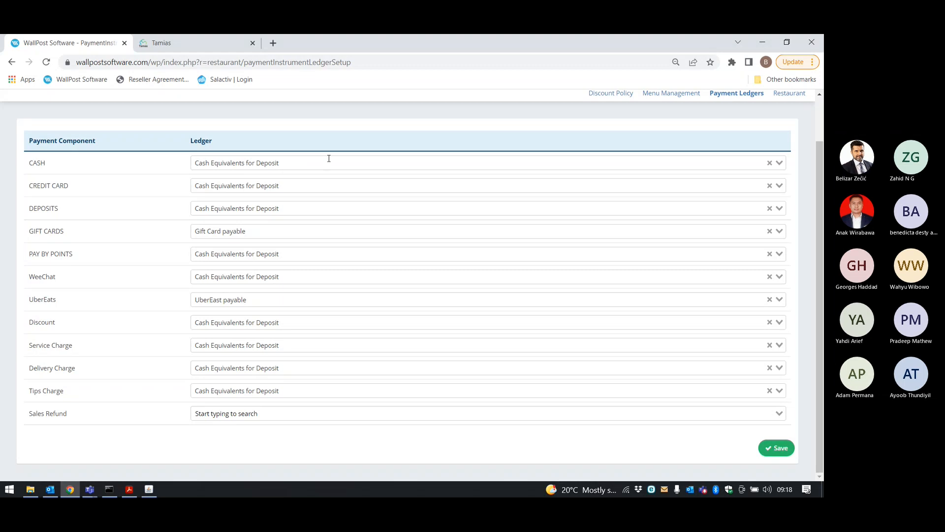
left_click(777, 447)
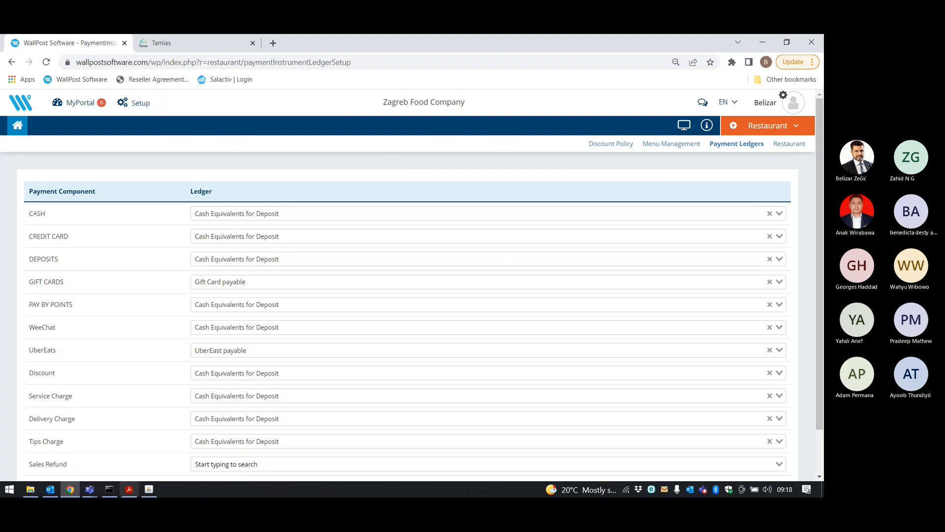
Glance at the Teams call, return to the browser, and switch to the Finance module.
left_click(90, 491)
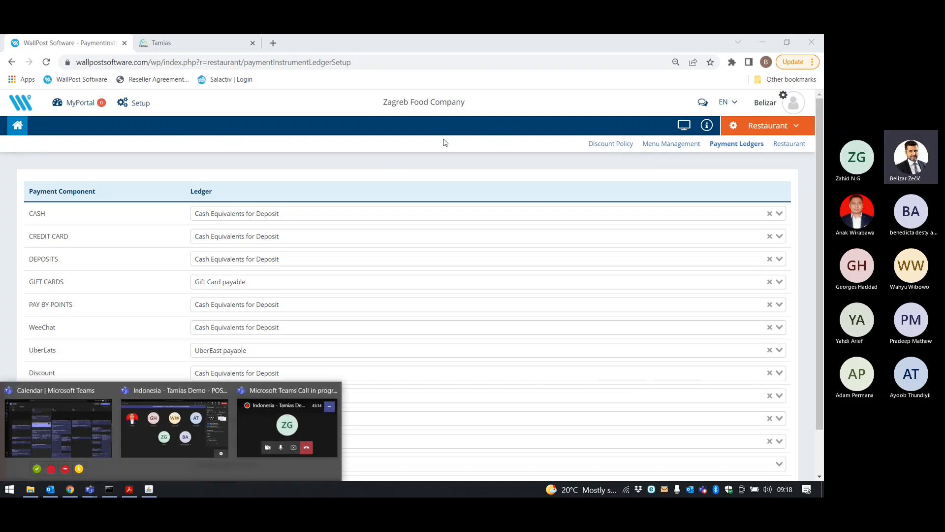
left_click(458, 160)
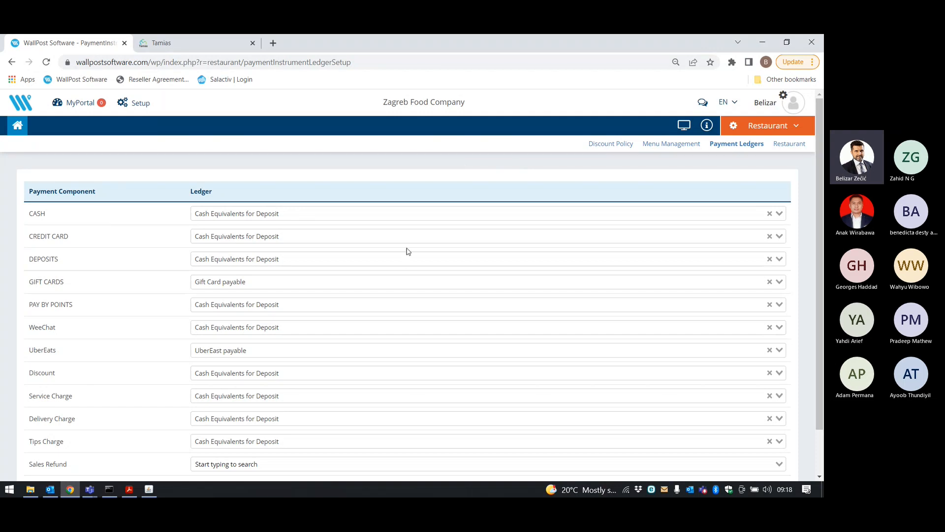
scroll(396, 225, "down", 1)
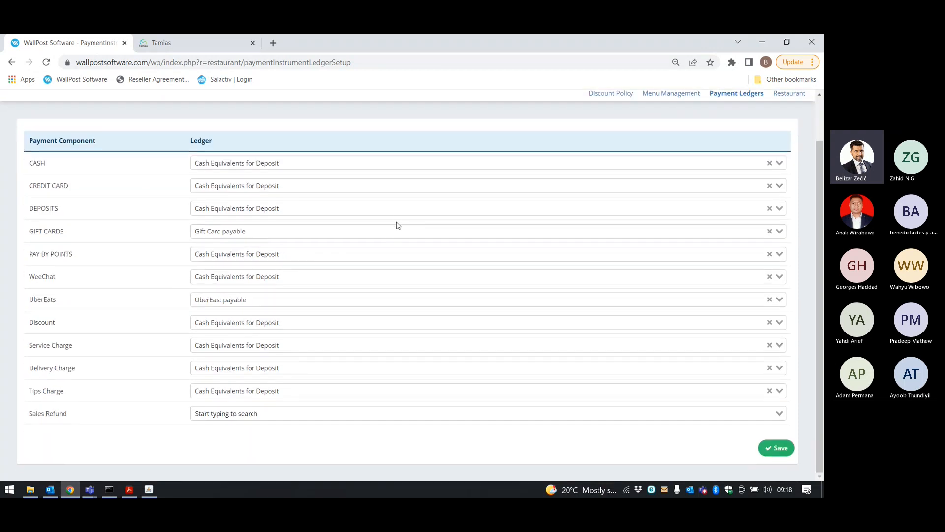
scroll(431, 185, "up", 1)
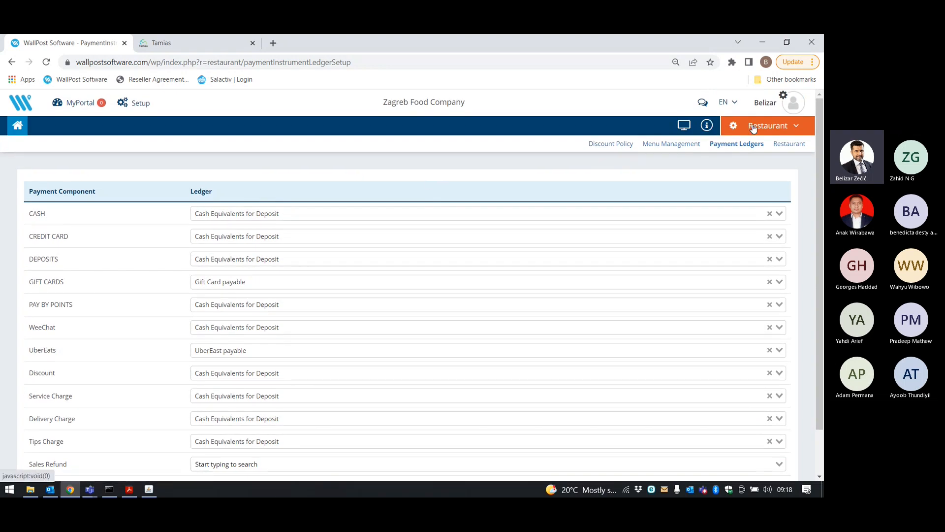
left_click(725, 126)
left_click(723, 161)
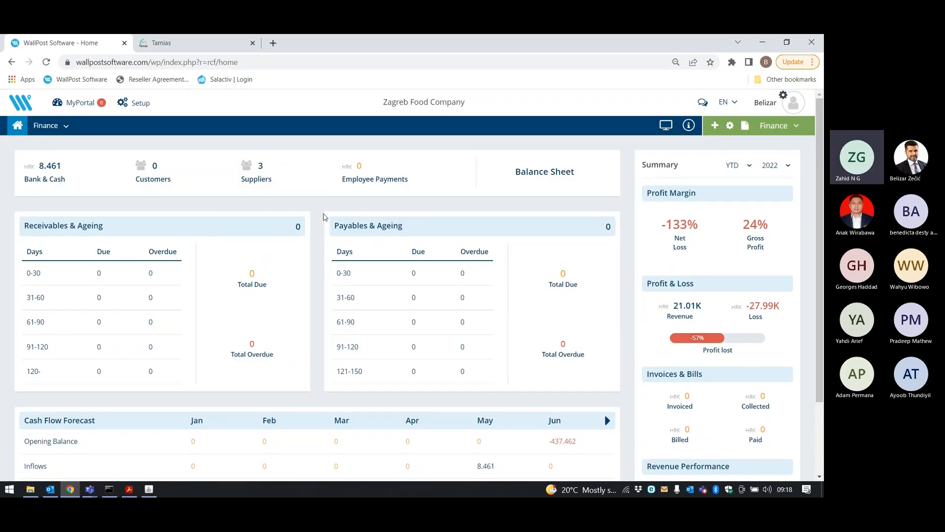
Switch back to Restaurant, list the menu items, and view the Double Cheese Burger.
left_click(775, 126)
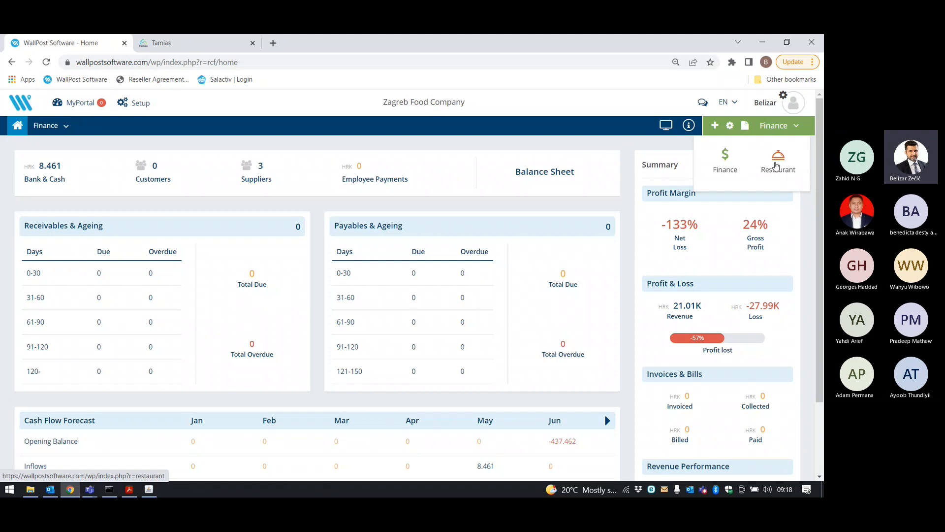
left_click(776, 166)
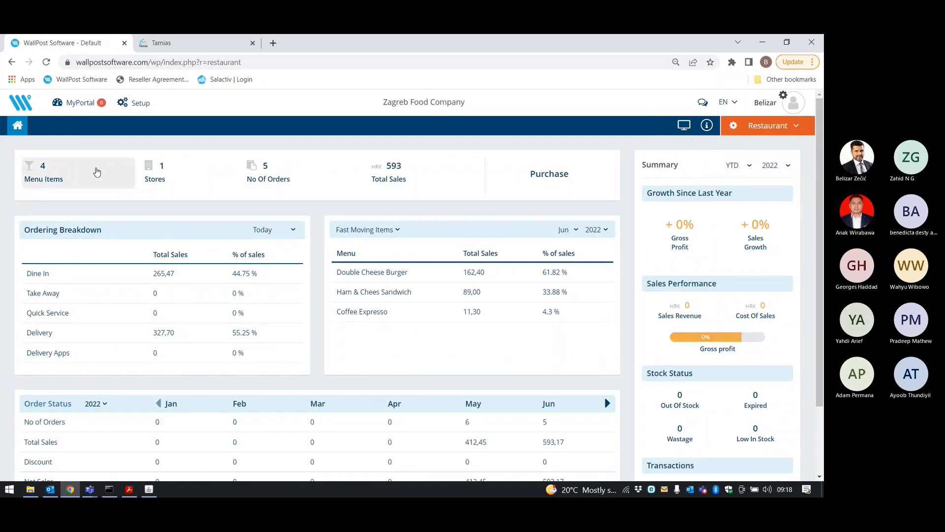
left_click(42, 179)
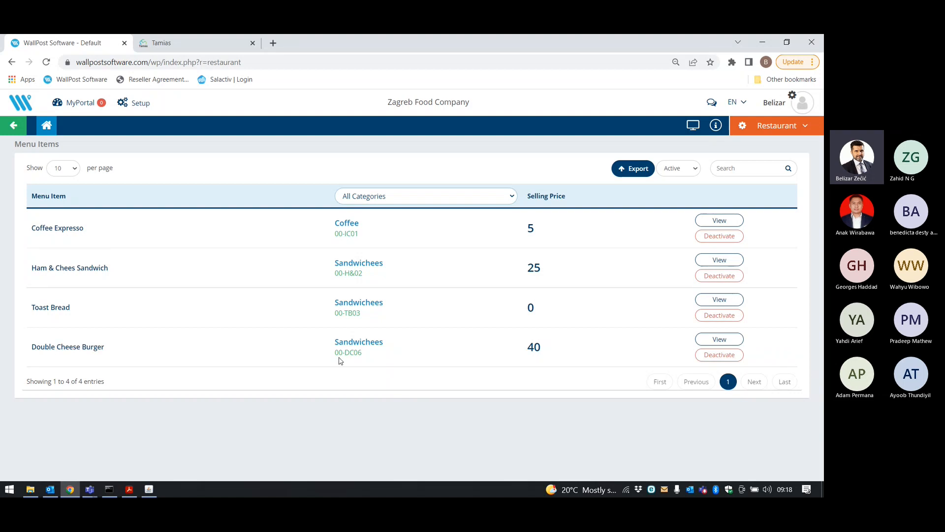
left_click(729, 339)
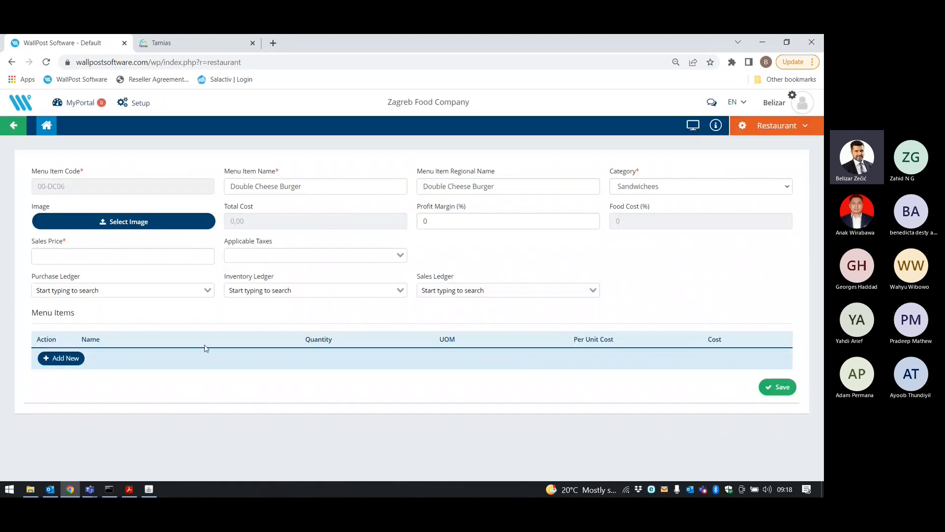
Assign Cost Of Good Sold, Stock Inventory and Sales Revenues as the burger's purchase, inventory, sales ledgers.
left_click(95, 254)
left_click(102, 292)
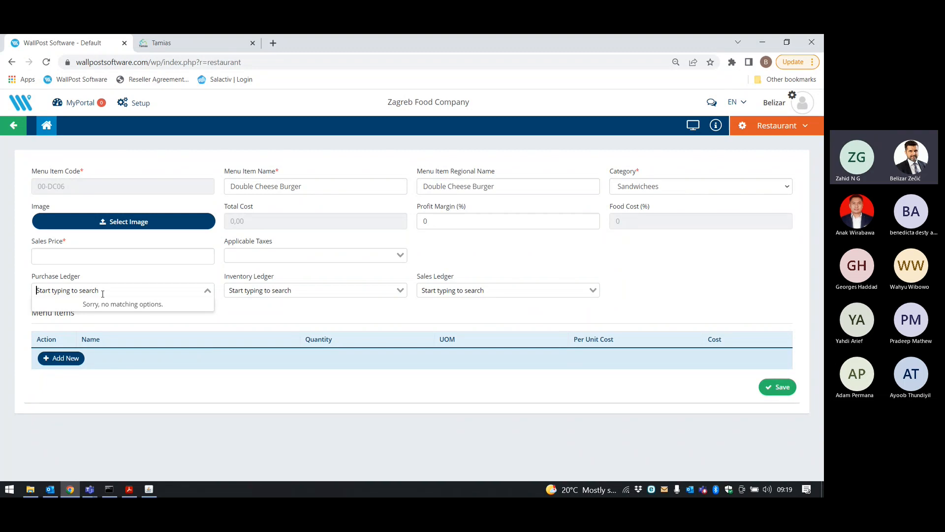
type("cos")
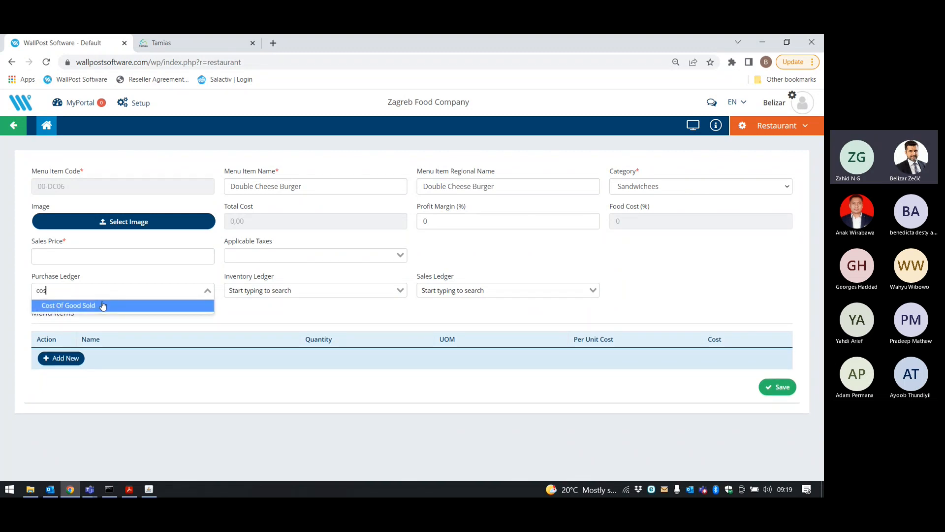
left_click(99, 305)
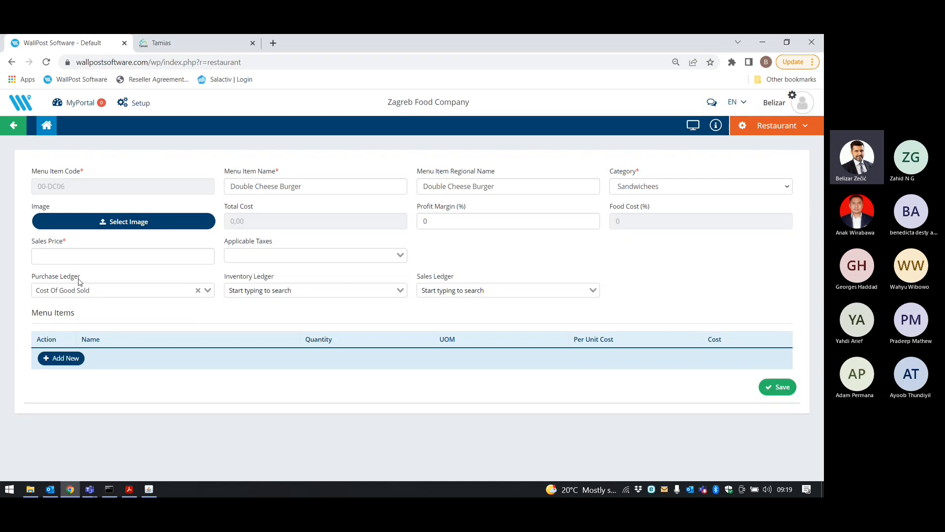
left_click(262, 291)
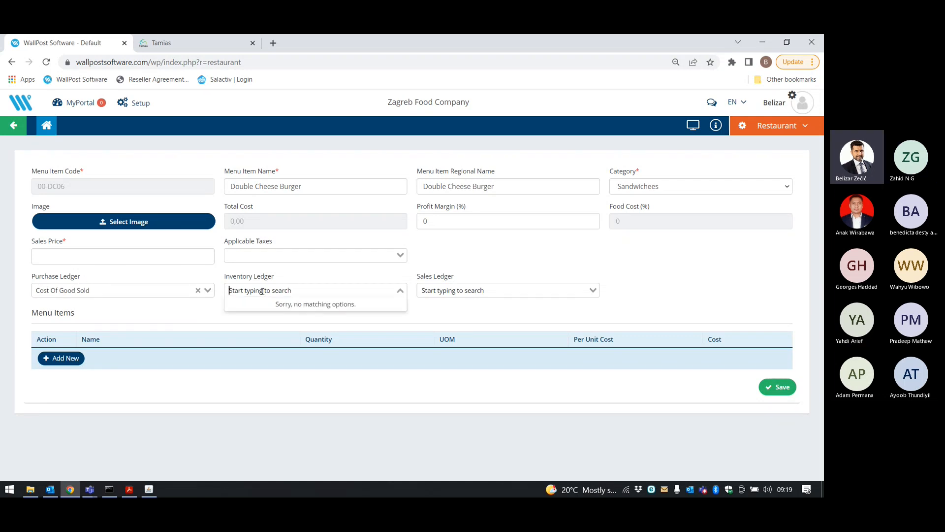
type("s")
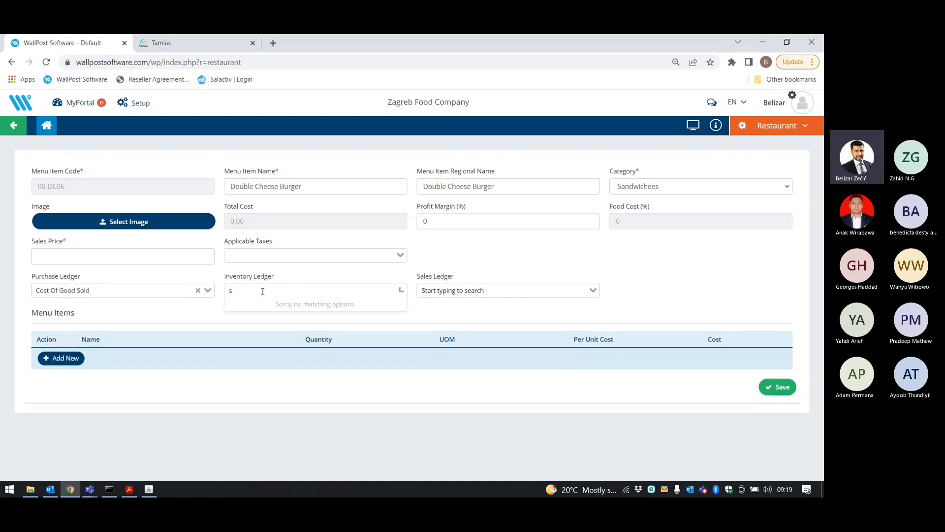
type("to")
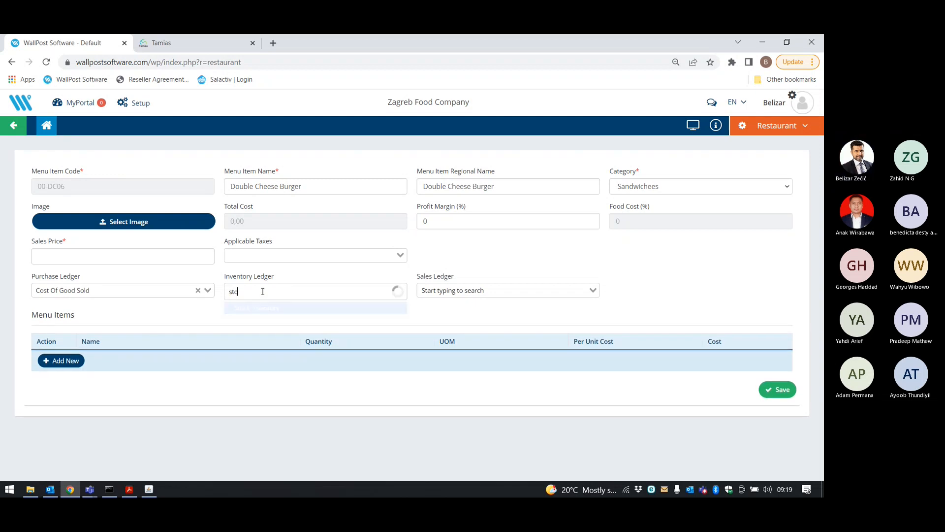
left_click(266, 306)
left_click(447, 291)
type("sal")
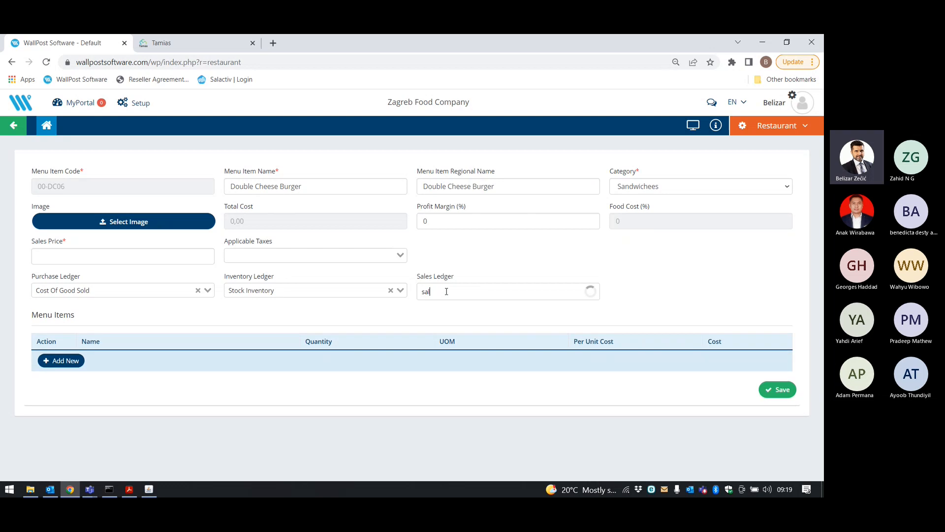
left_click(448, 306)
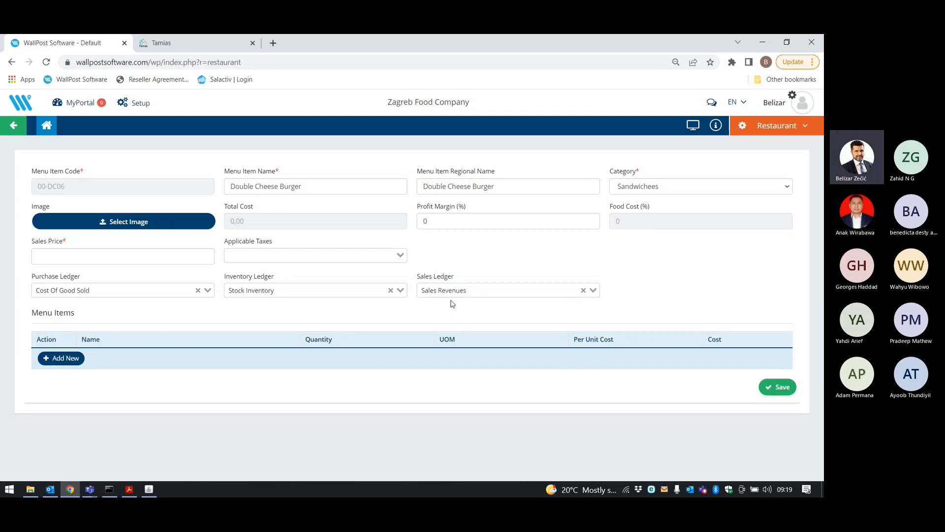
Add Meat to the burger's recipe with a quantity of 2 kg.
left_click(69, 361)
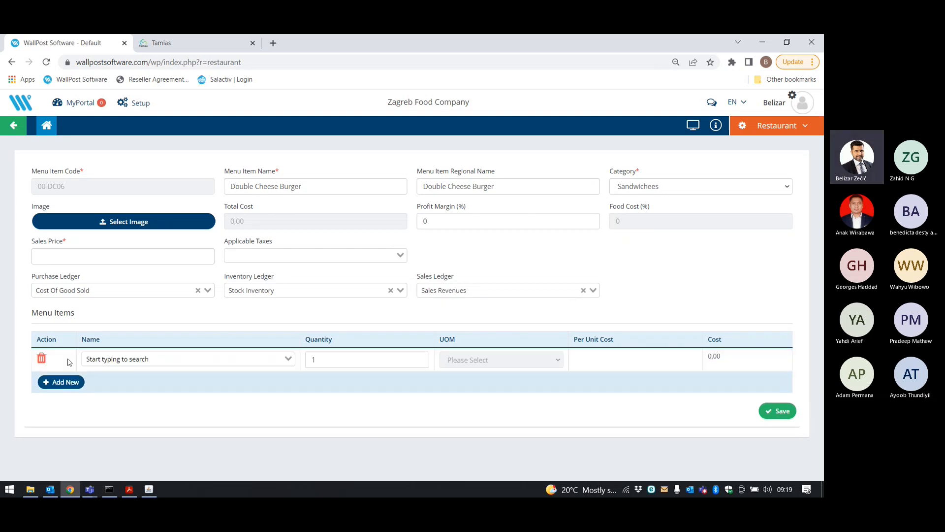
left_click(130, 359)
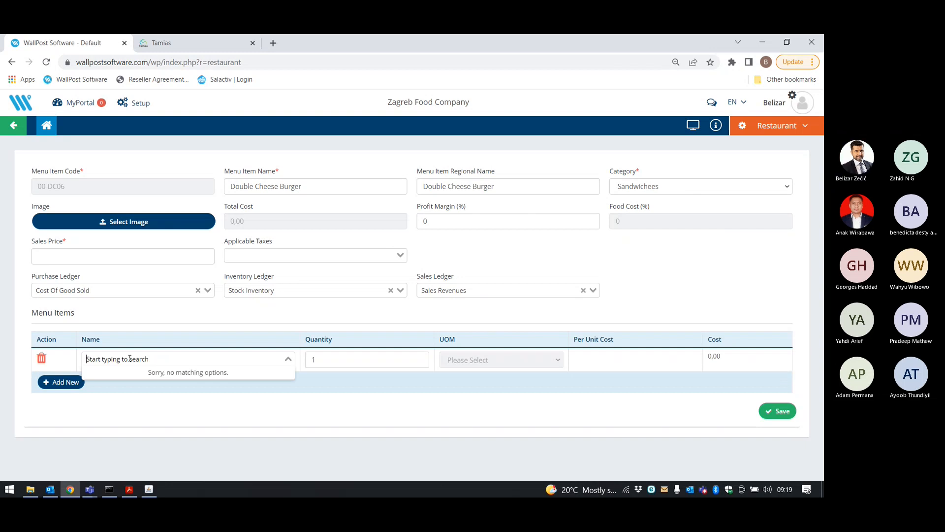
type("mea")
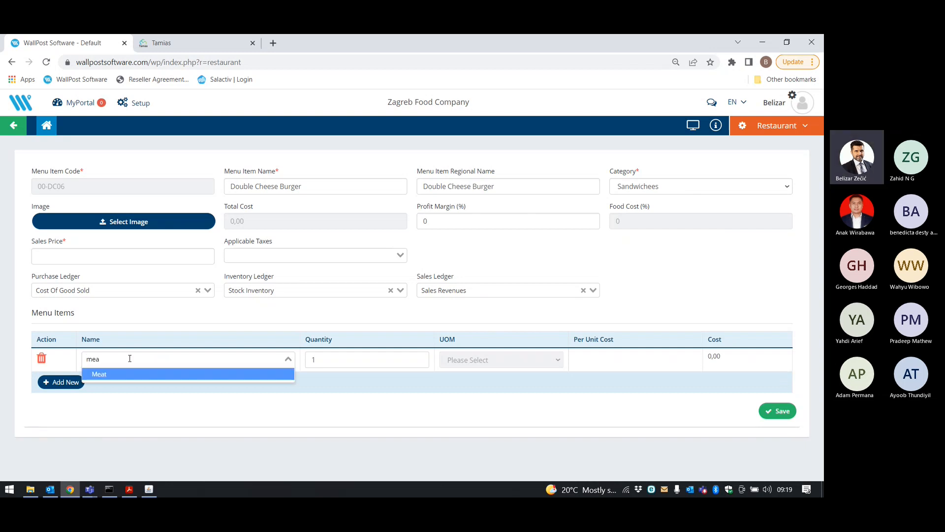
left_click(144, 378)
left_click(348, 359)
double_click(310, 360)
type("2")
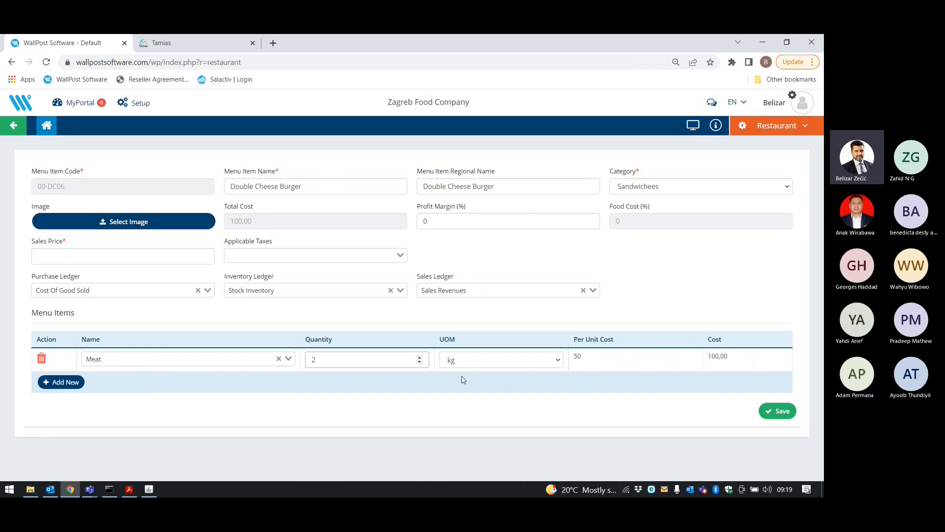
Add Chicken at 1 kg and Milk at 2 L to the recipe.
left_click(69, 383)
left_click(109, 384)
type("ch")
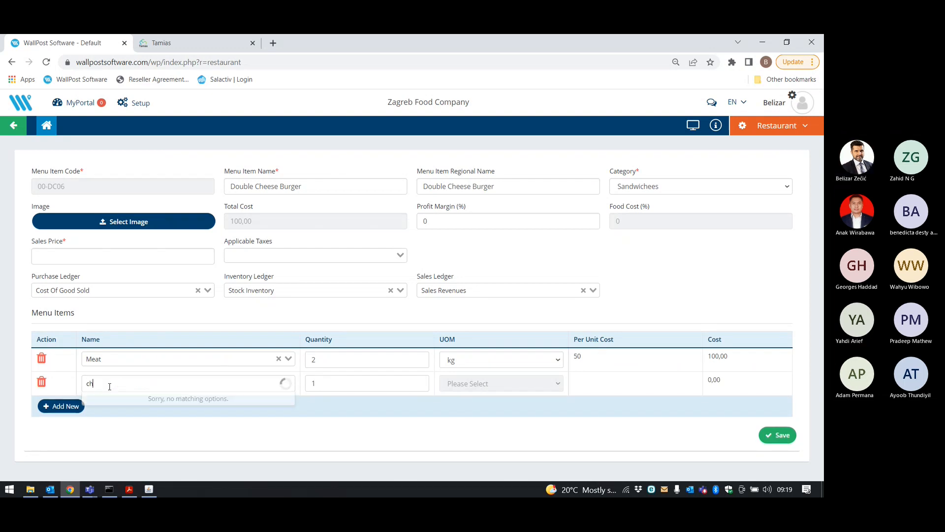
left_click(114, 397)
left_click(53, 407)
left_click(112, 406)
type("mil")
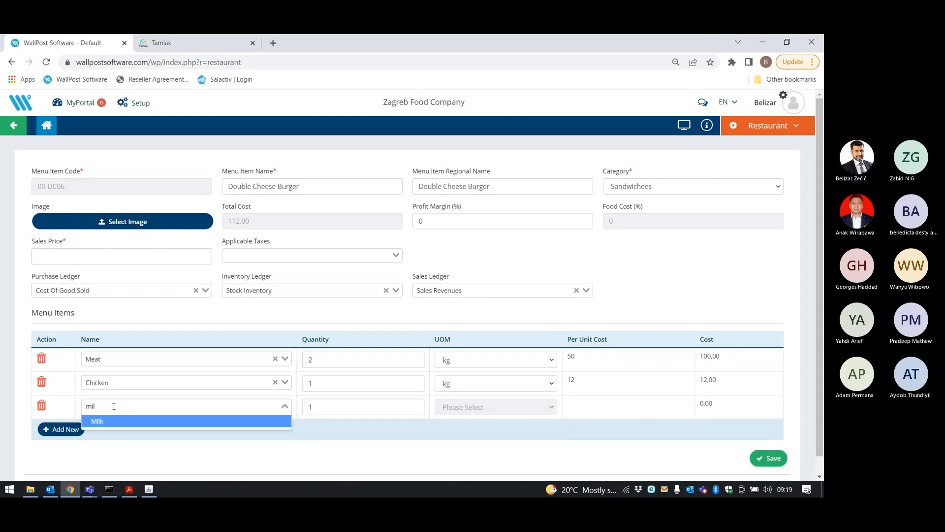
left_click(114, 422)
left_click_drag(333, 407, 302, 407)
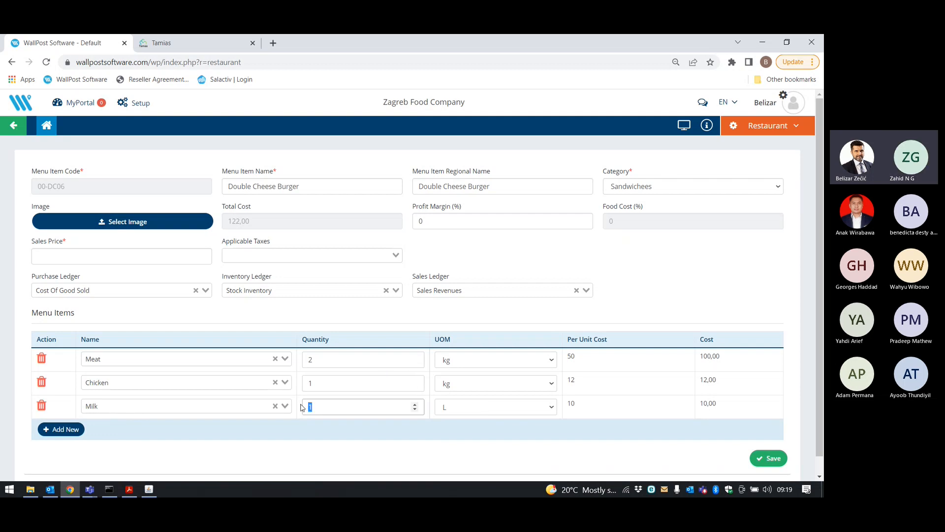
type("2")
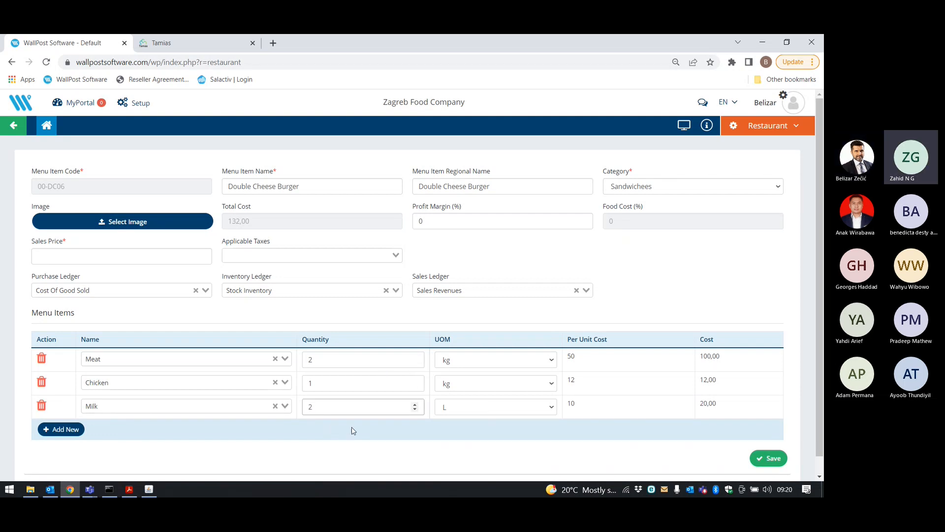
left_click(518, 452)
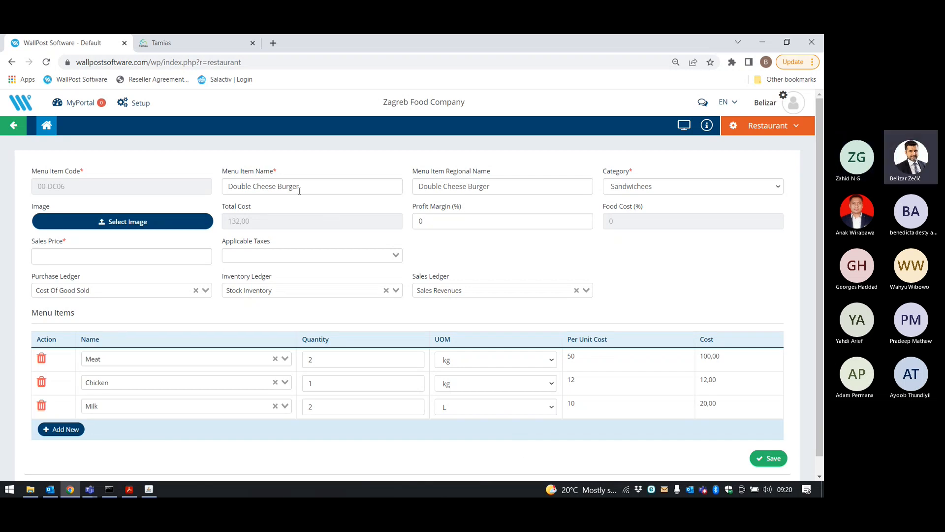
Set the Double Cheese Burger's sales price to 250 and save the recipe.
left_click_drag(301, 187, 228, 188)
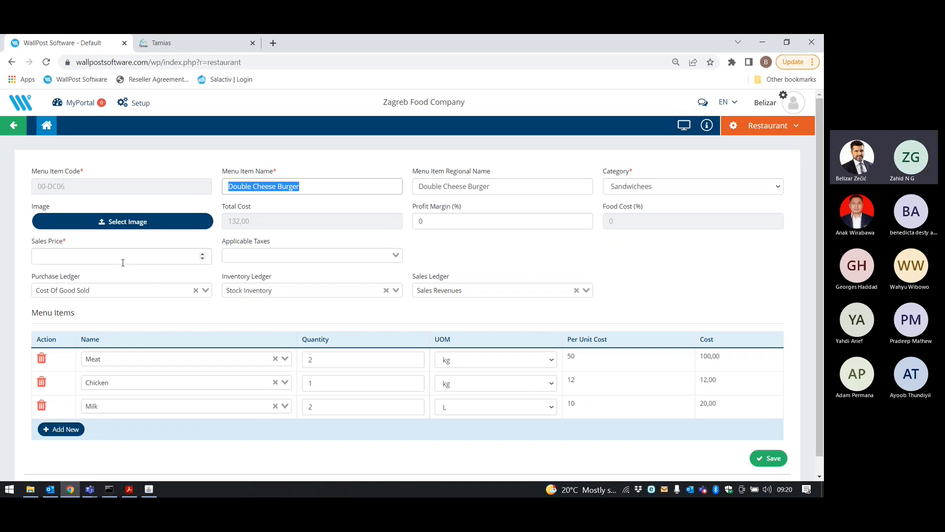
left_click(99, 262)
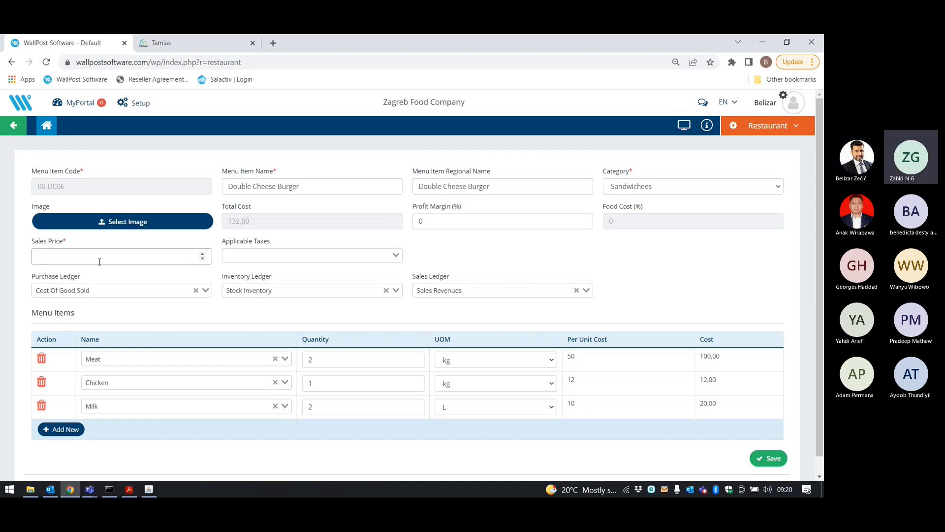
type("250")
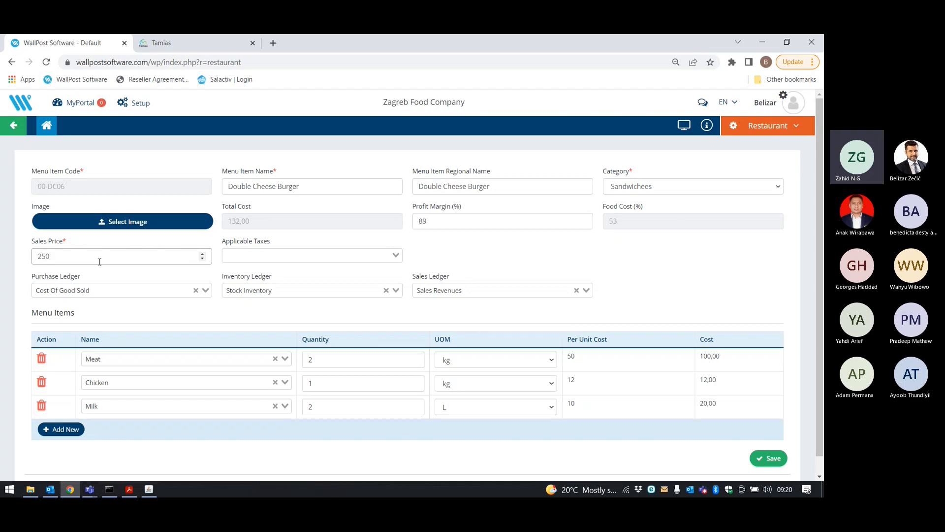
left_click(467, 258)
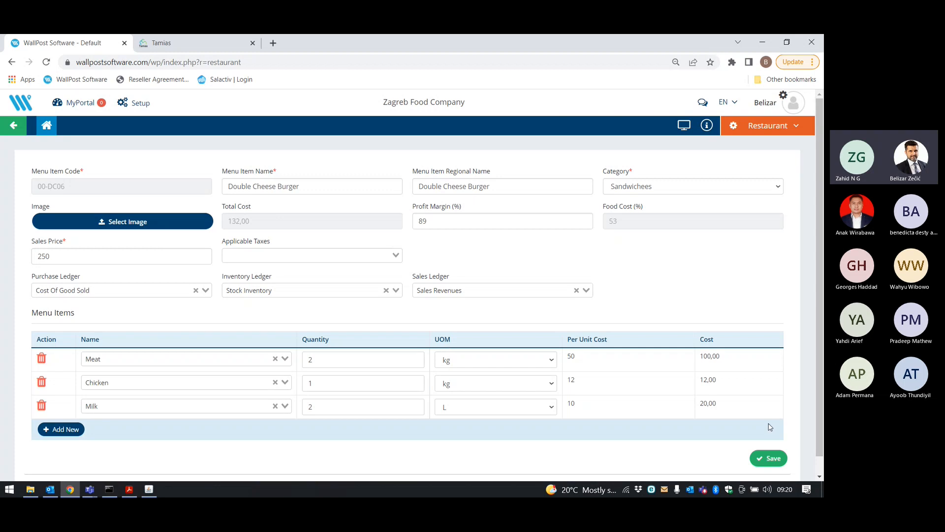
left_click(765, 458)
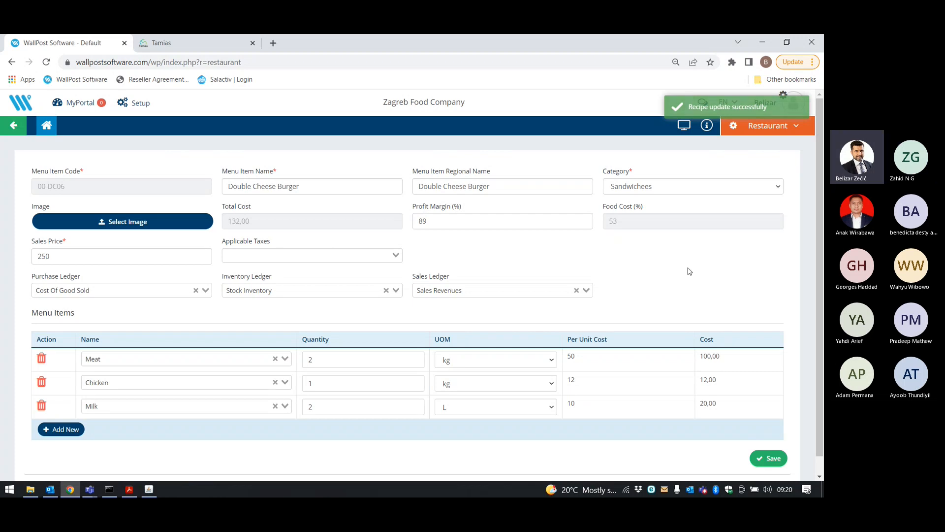
Reload Tamias POS via Shut Down > Reload POS and bring its window back up.
left_click(146, 489)
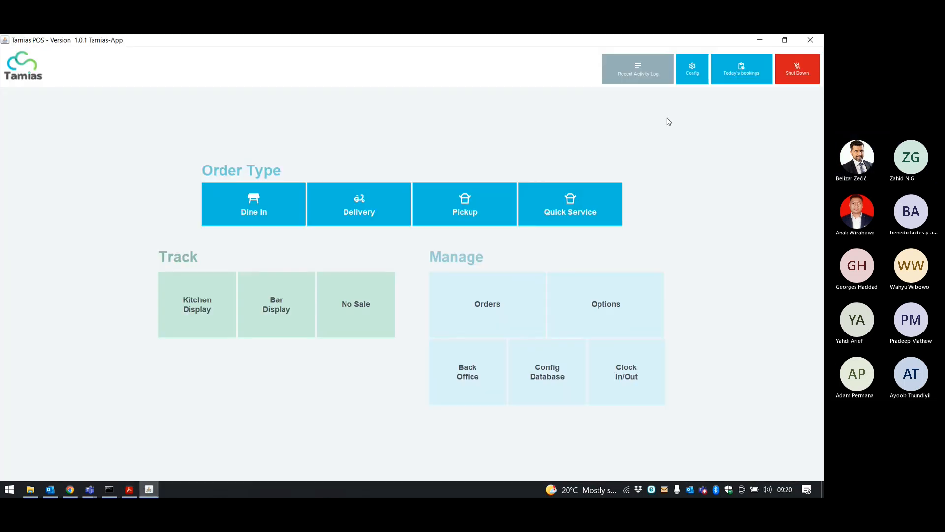
left_click(799, 73)
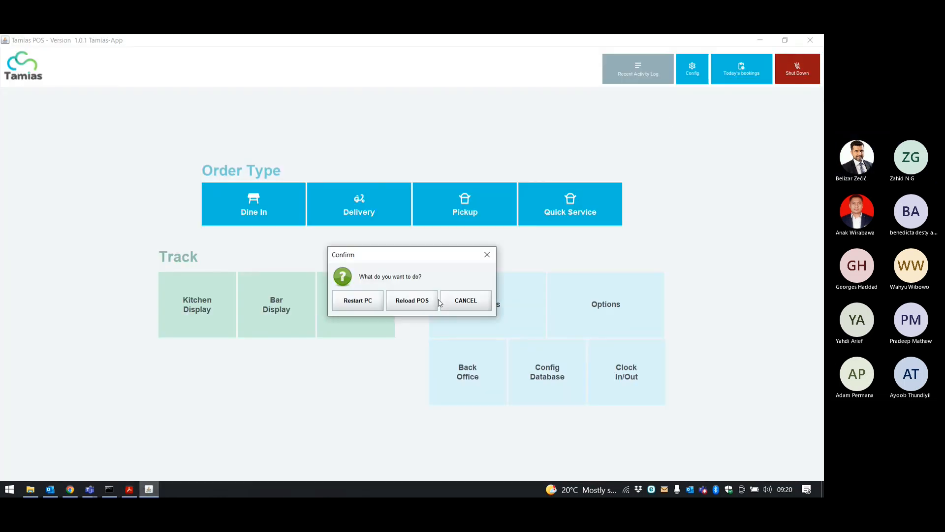
left_click(416, 301)
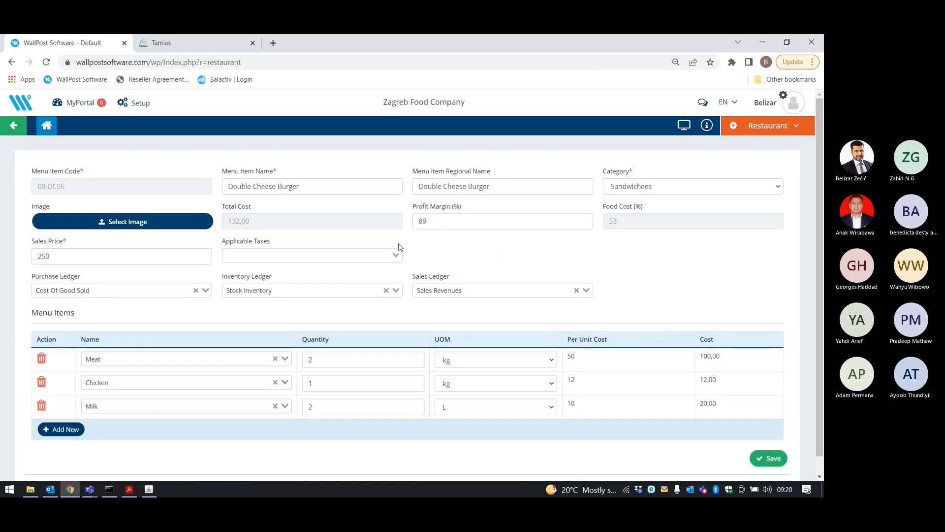
left_click(148, 490)
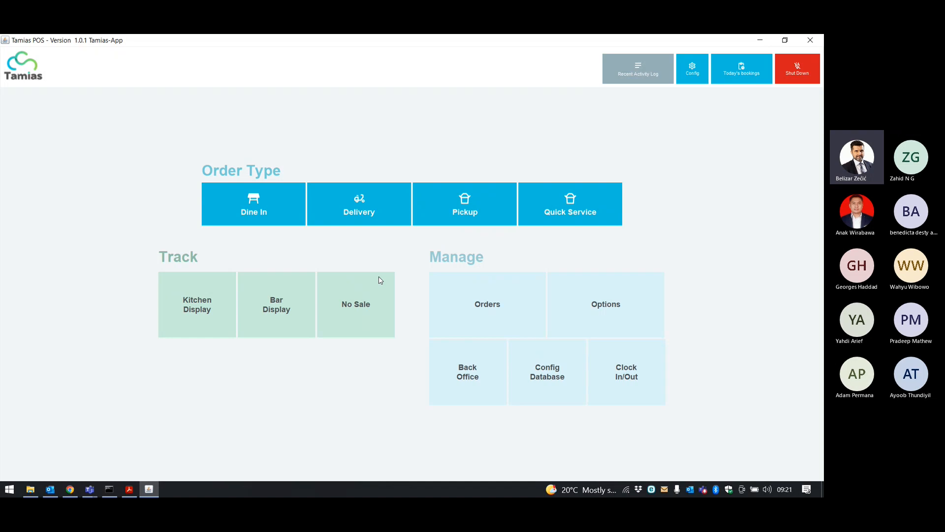
Enter the four-digit secret key in the POS options and open the Back Office.
left_click(627, 305)
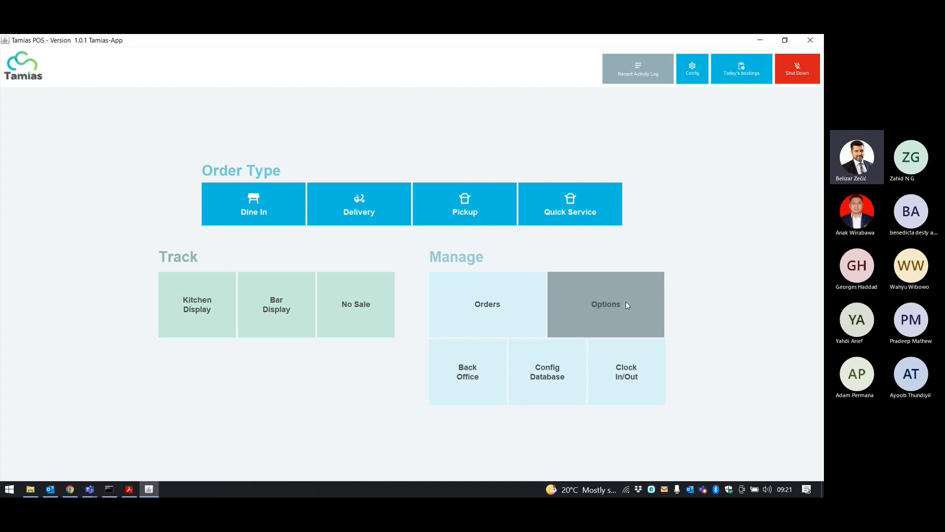
left_click(437, 284)
left_click(438, 284)
left_click(439, 285)
left_click(439, 286)
left_click(439, 286)
left_click(439, 286)
left_click(394, 382)
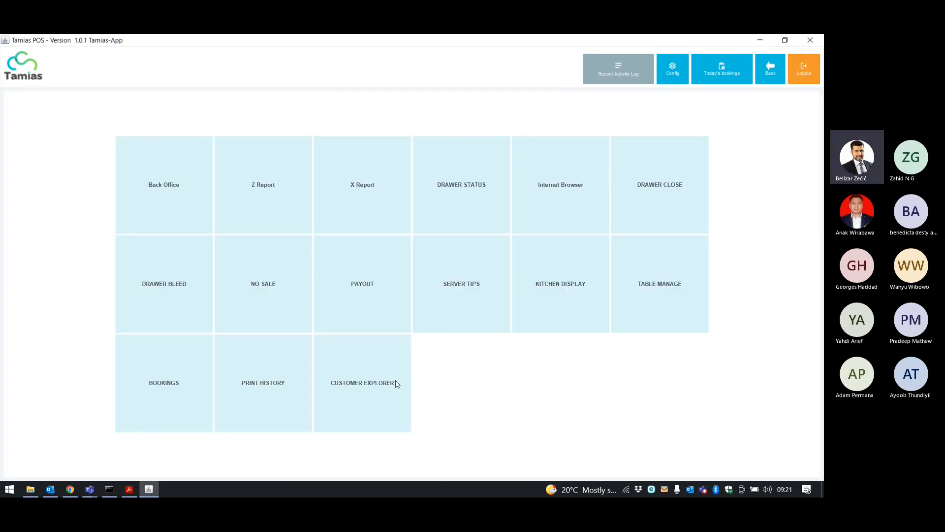
left_click(191, 206)
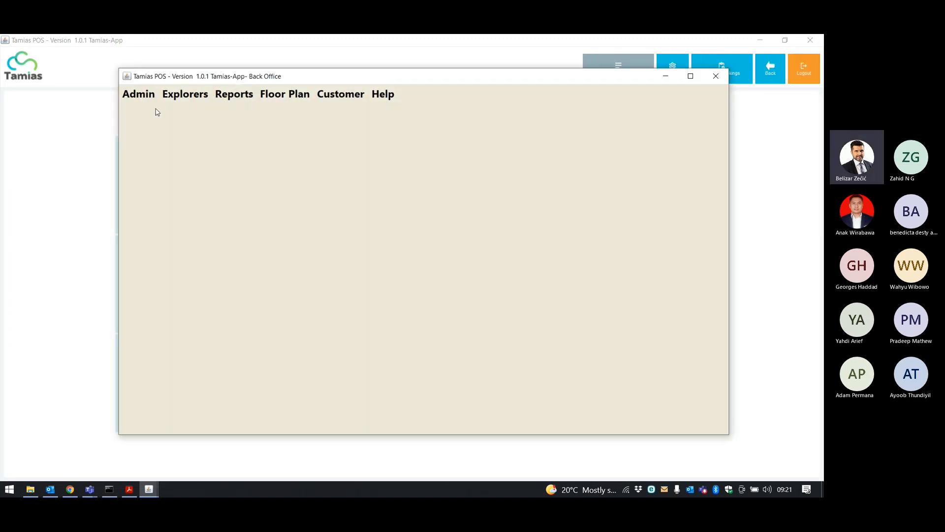
Run Sync Menu from Admin > Configuration, syncing 4 items, then close the settings windows.
left_click(144, 99)
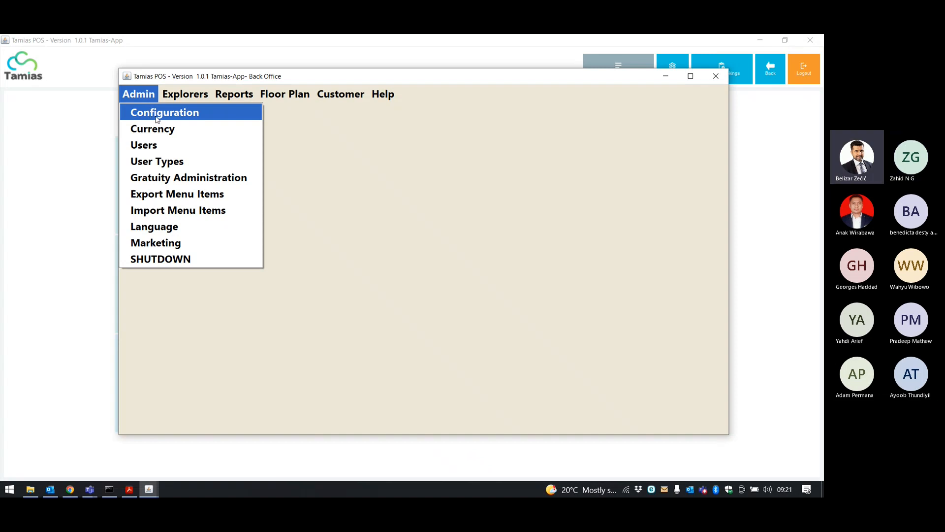
left_click(156, 117)
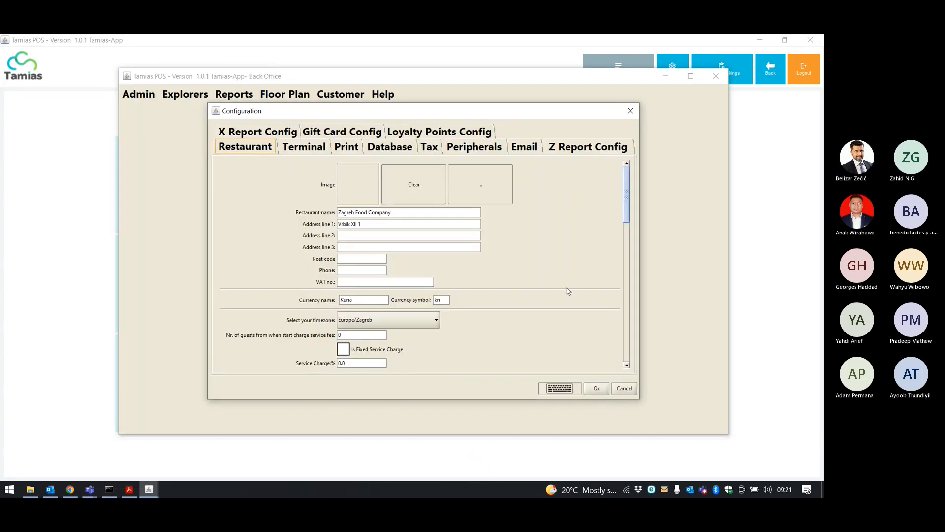
scroll(581, 275, "down", 2)
left_click_drag(628, 207, 627, 257)
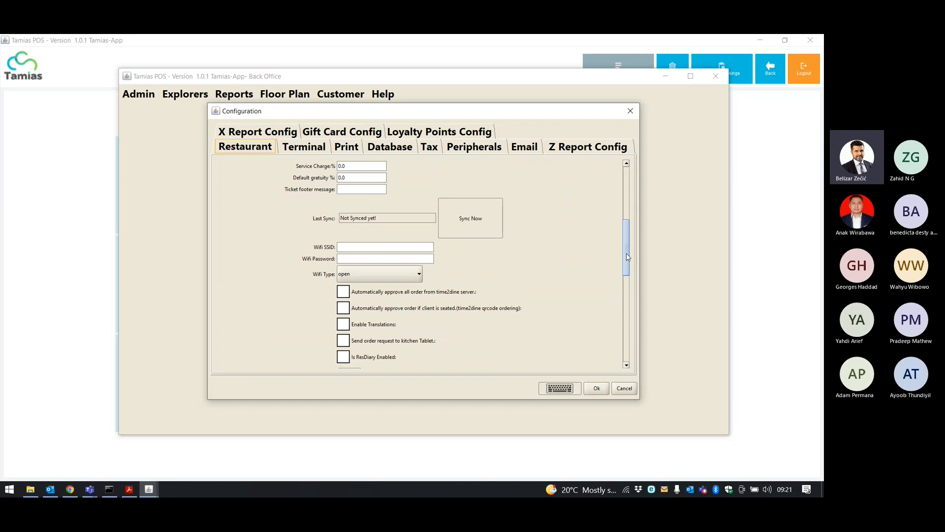
left_click(483, 223)
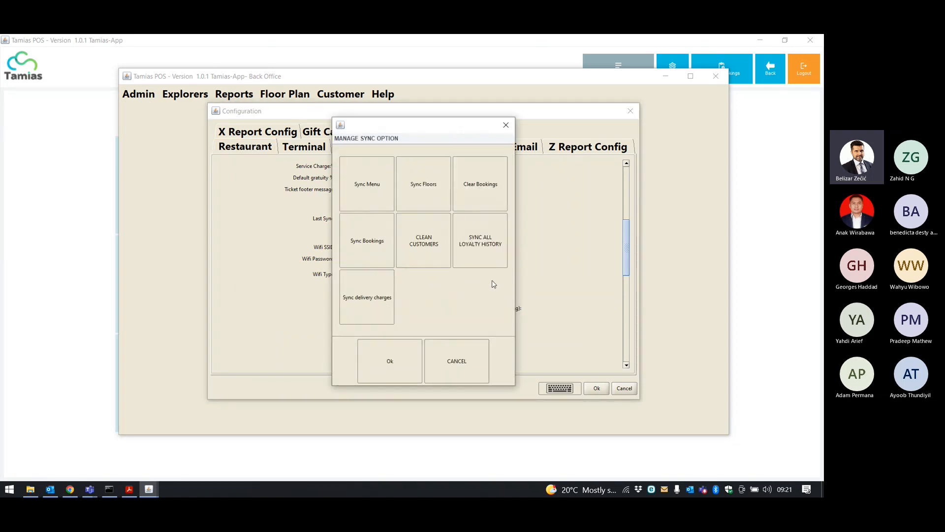
left_click(377, 186)
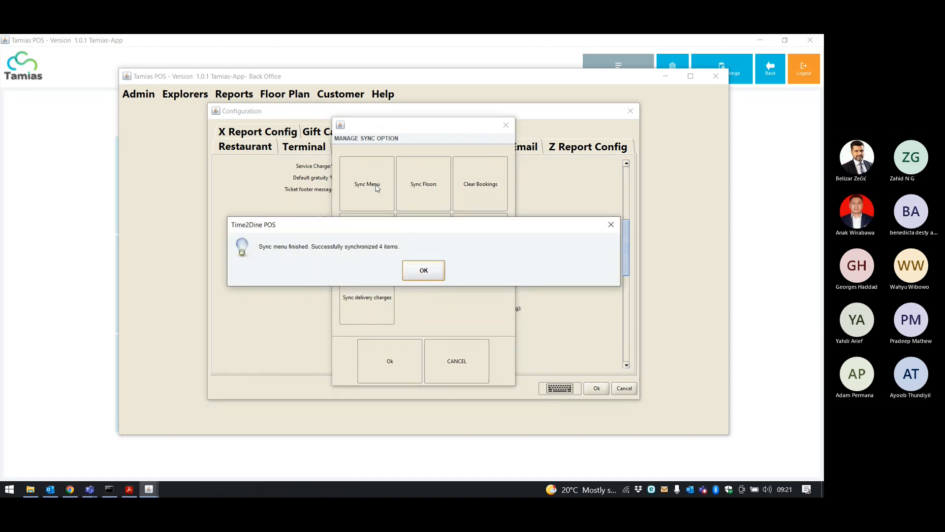
left_click(427, 273)
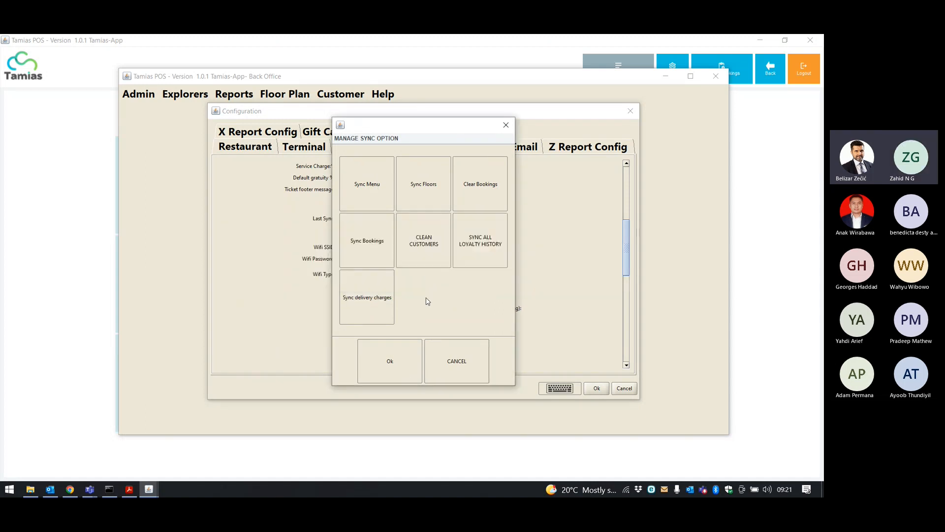
left_click(409, 372)
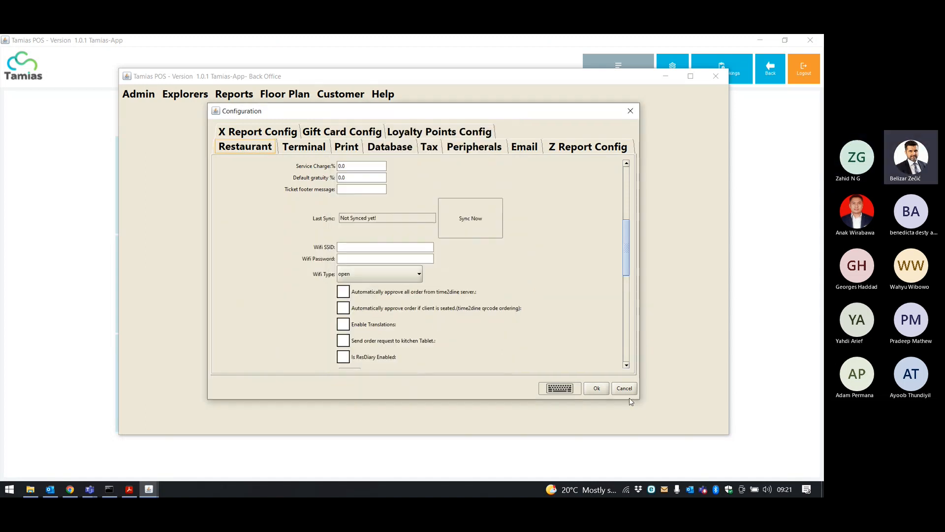
left_click(597, 388)
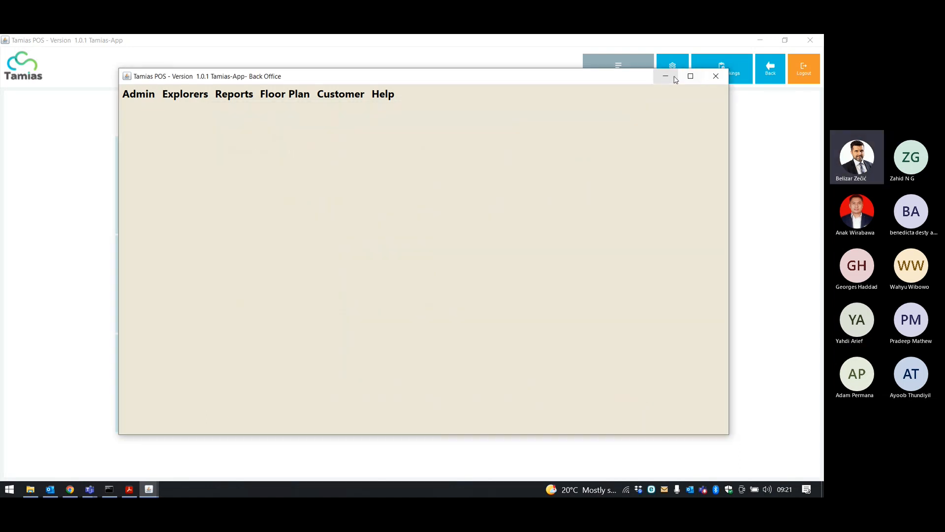
left_click(714, 76)
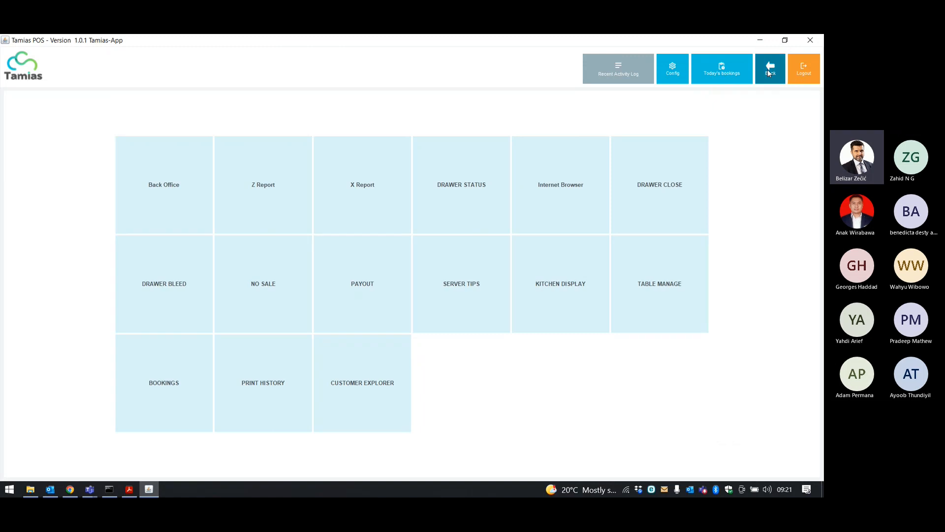
Reload Tamias POS from Shut Down to pick up the synced menu, then bring it forward.
left_click(767, 70)
left_click(782, 72)
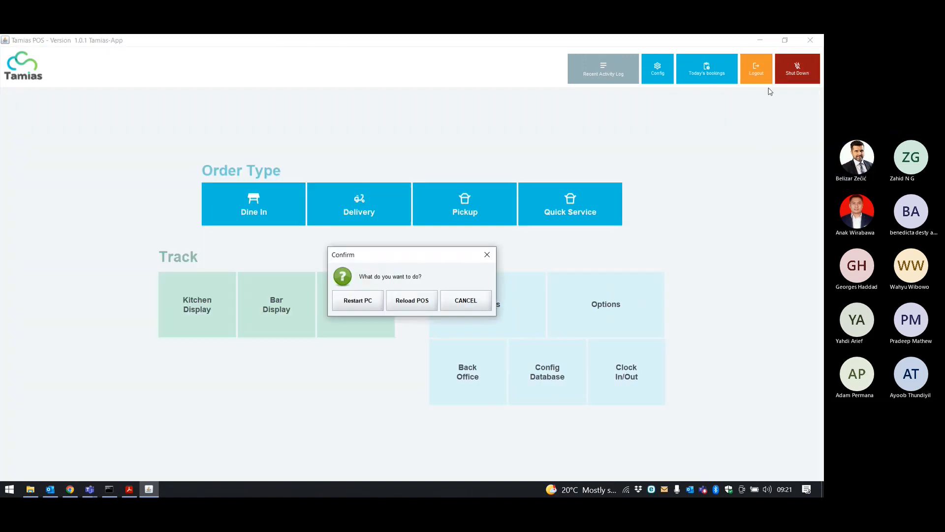
left_click(412, 300)
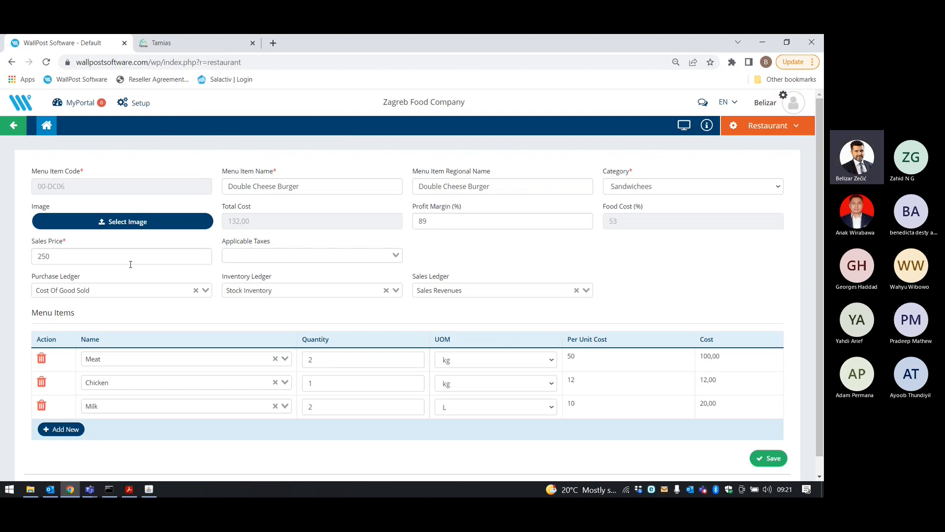
left_click(149, 489)
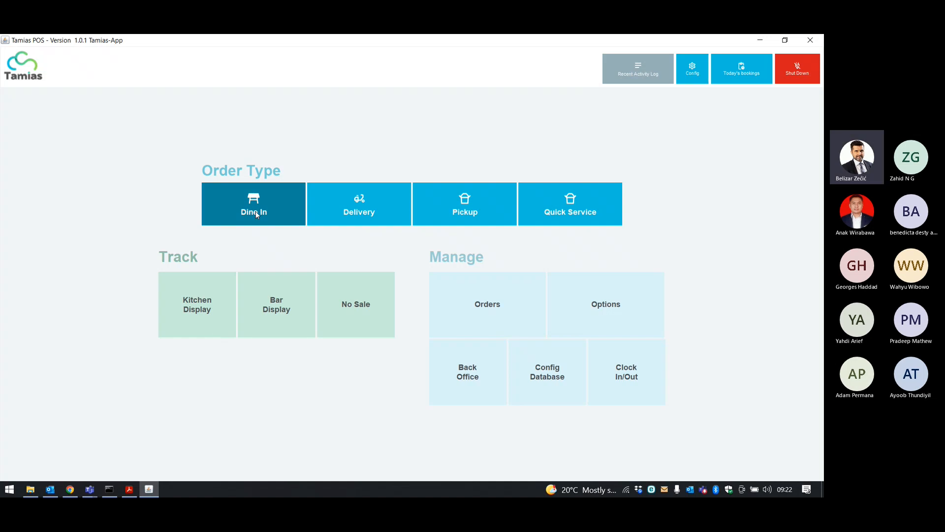
Start a Dine In order, log in with the PIN, and seat 2 guests at Table 2.
left_click(255, 211)
left_click(443, 287)
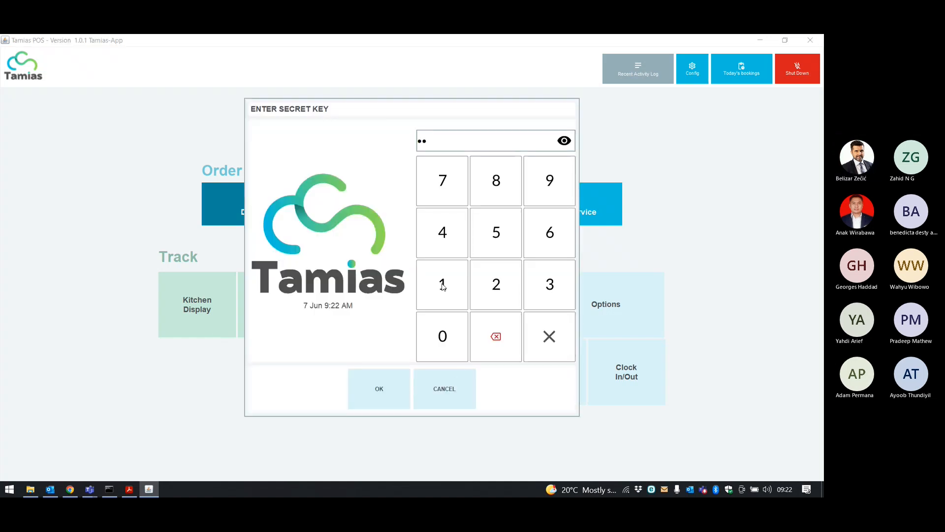
left_click(443, 286)
left_click(443, 286)
left_click(444, 287)
left_click(443, 287)
left_click(396, 385)
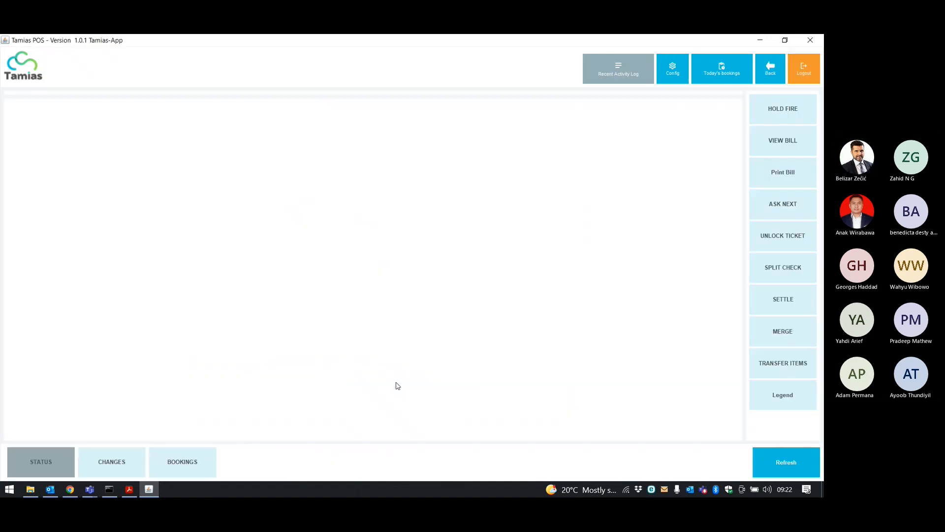
left_click(124, 197)
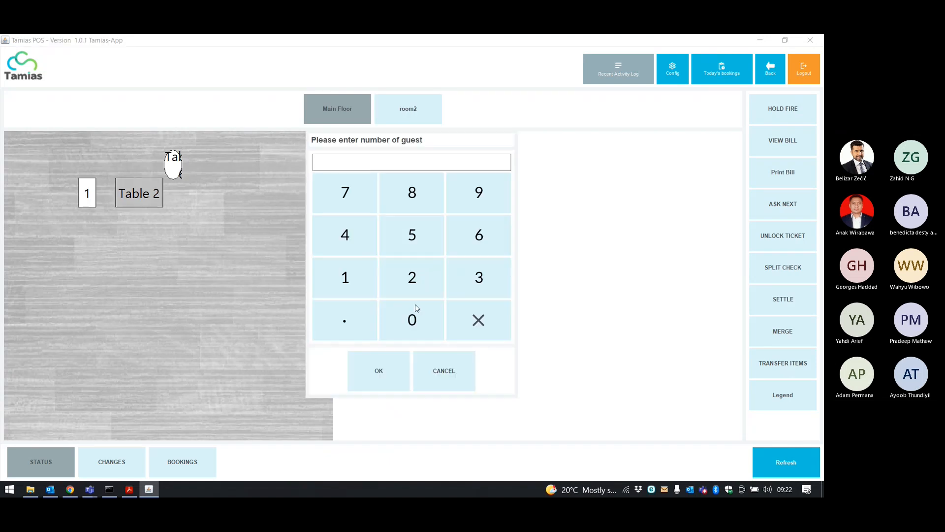
left_click(413, 279)
left_click(389, 359)
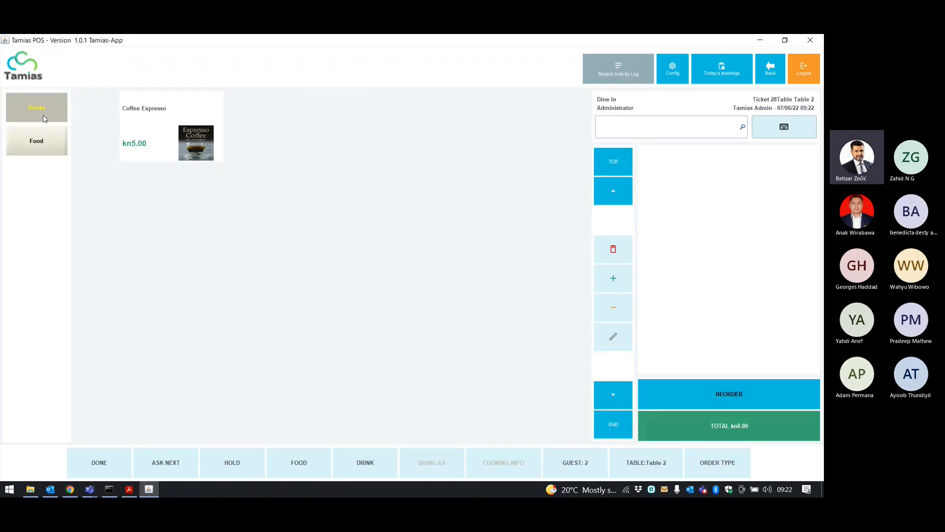
Add two Double Cheese Burgers from Food > Burger to Ticket 28.
left_click(42, 139)
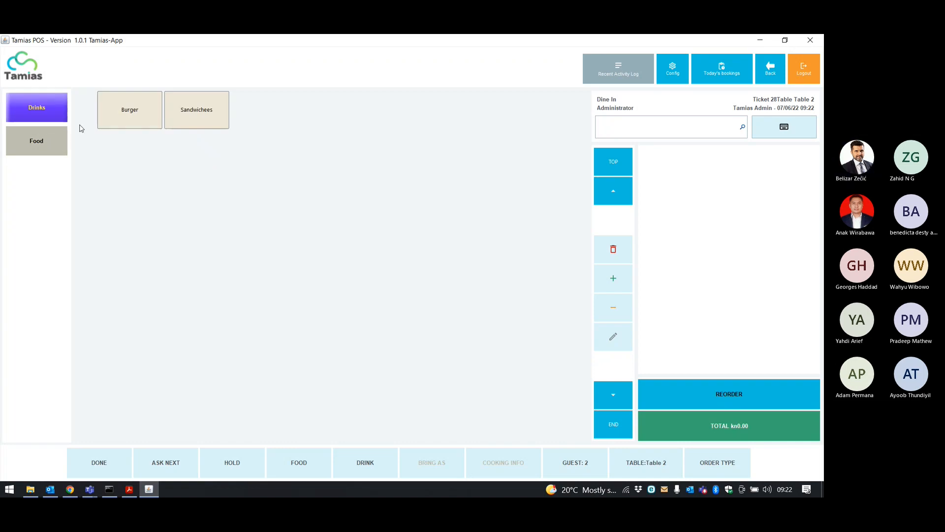
left_click(136, 109)
left_click(166, 119)
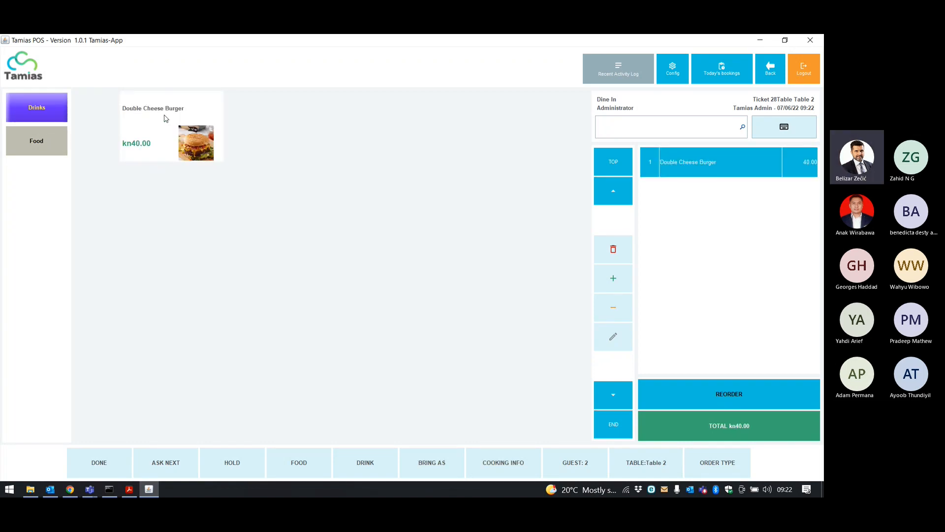
left_click(166, 118)
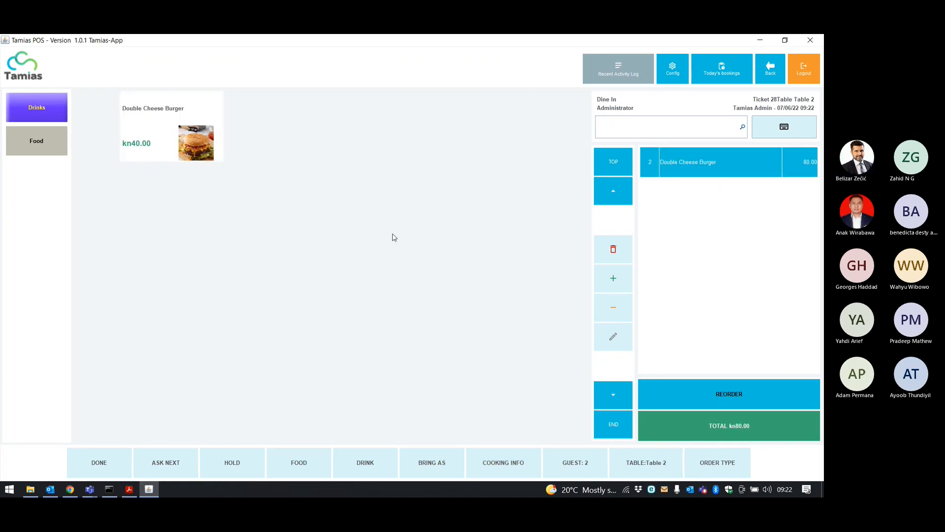
Settle the kn96.00 ticket with the exact amount by card and close without printing.
left_click(739, 436)
left_click(609, 463)
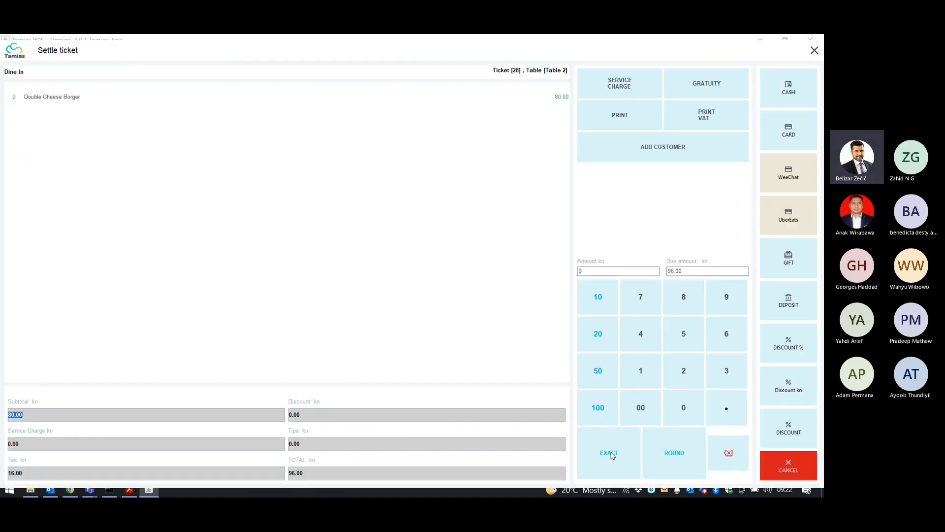
left_click(793, 132)
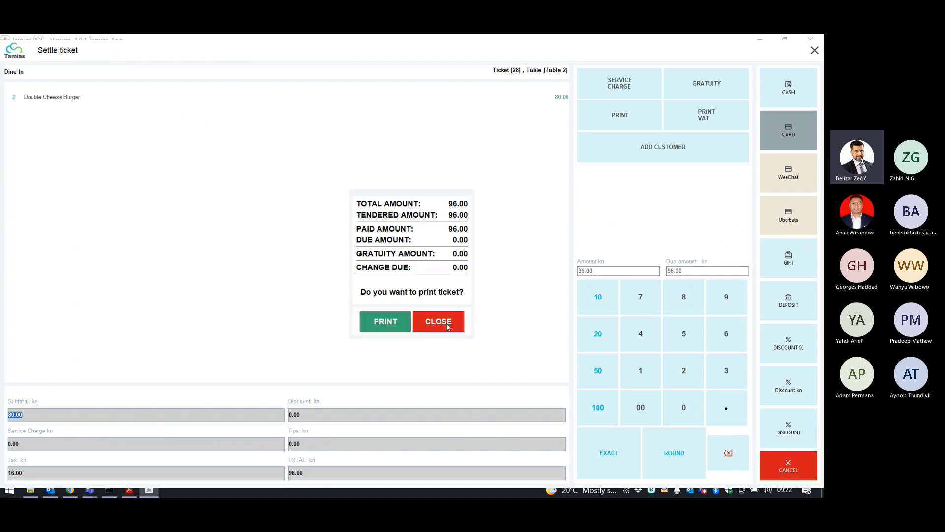
left_click(438, 322)
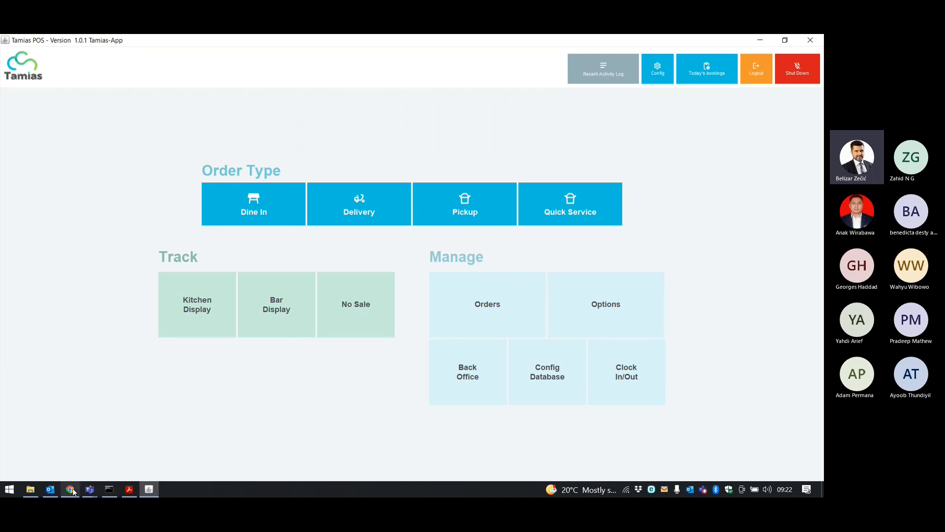
Open order 28's receipt from the Orders list, showing PAID by credit card for 96.0.
left_click(469, 305)
left_click(240, 126)
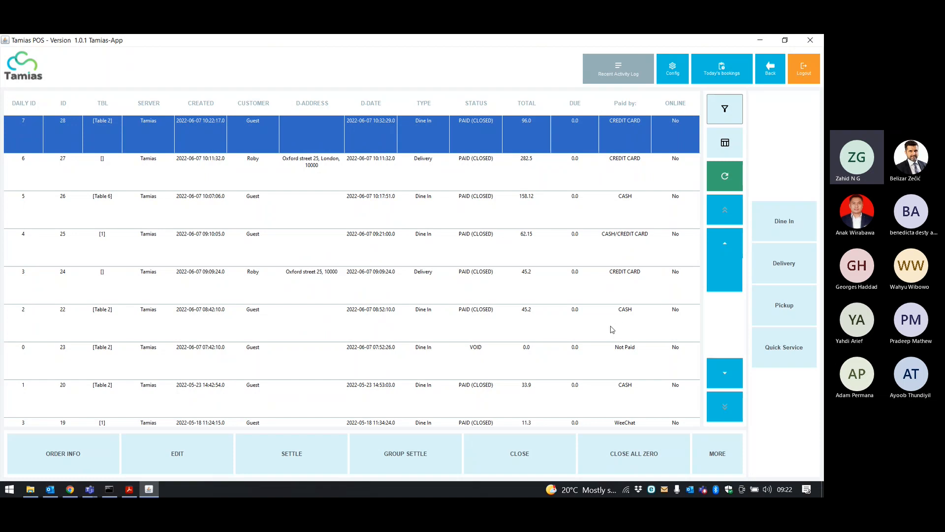
left_click(43, 462)
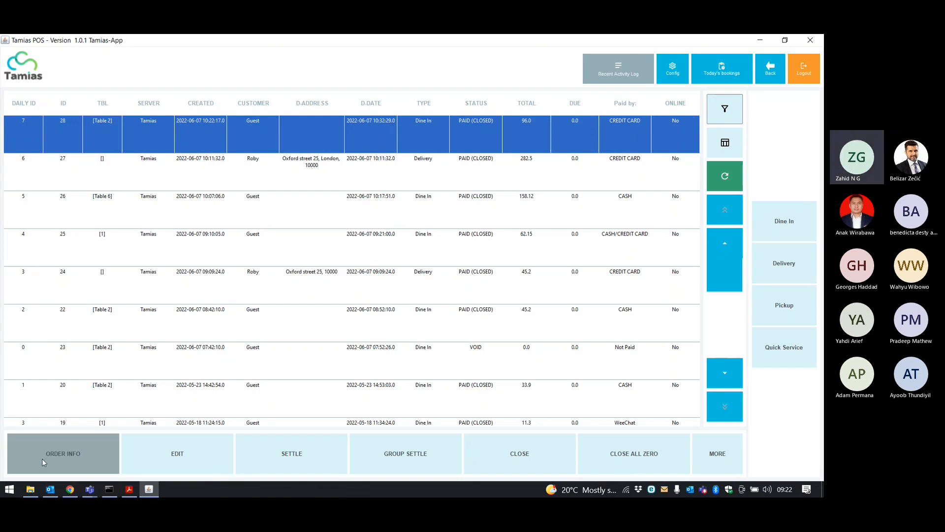
left_click(103, 453)
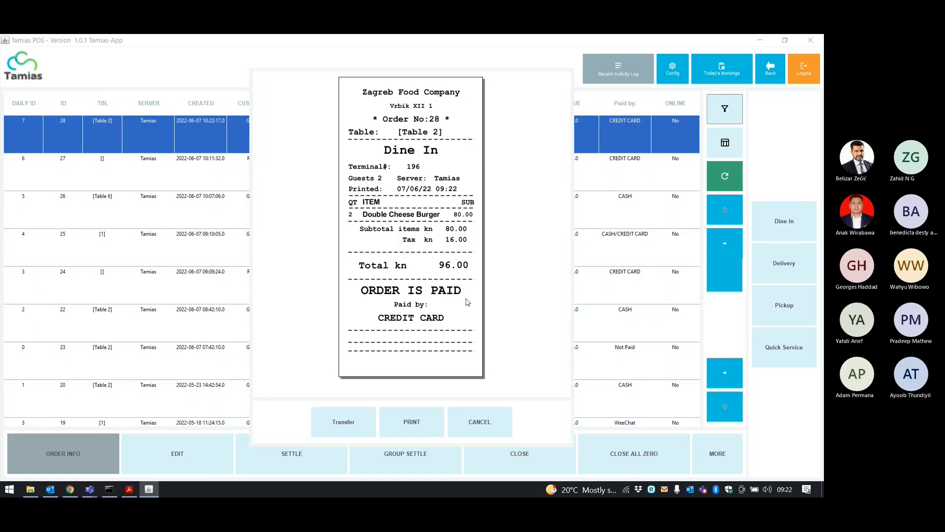
Close the receipt and switch back to WallPost in the browser.
left_click(481, 425)
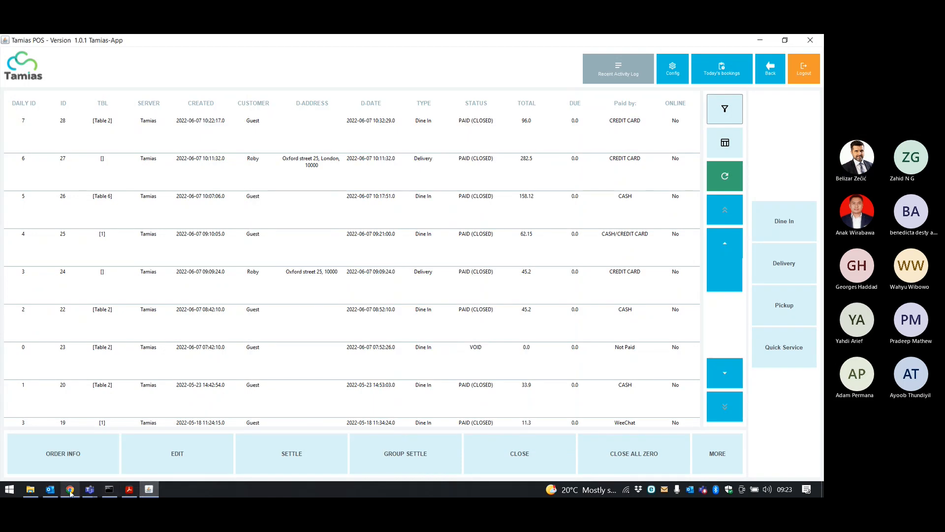
left_click(70, 489)
left_click(758, 129)
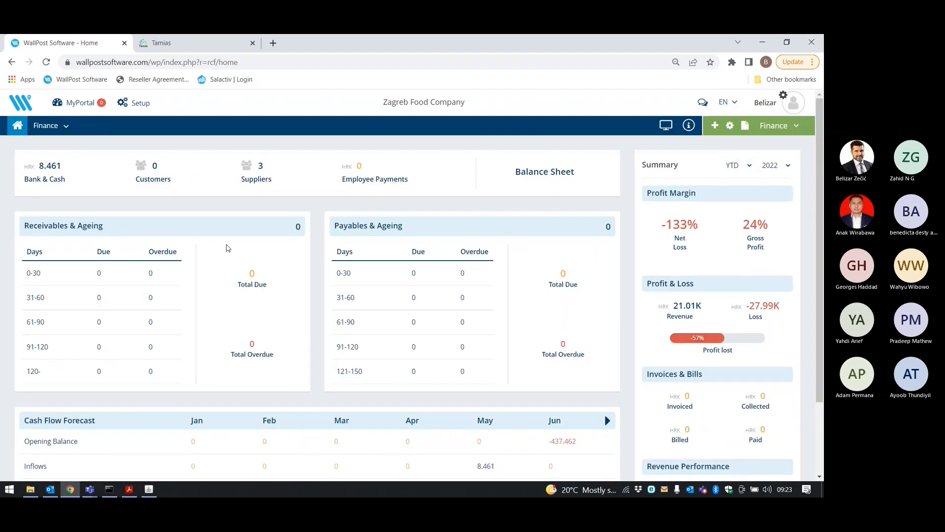
In the Restaurant module, find order 28 on page 2 of the orders list, then return.
left_click(778, 125)
left_click(776, 161)
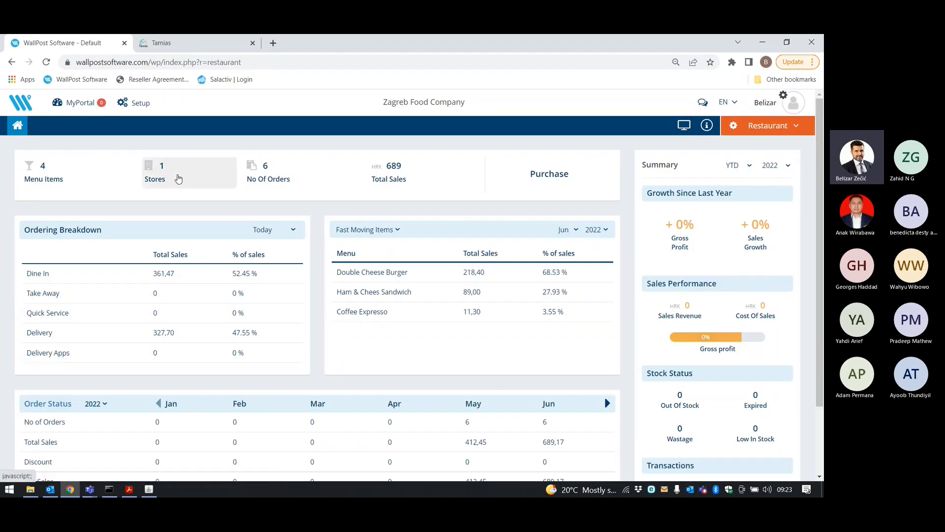
left_click(253, 173)
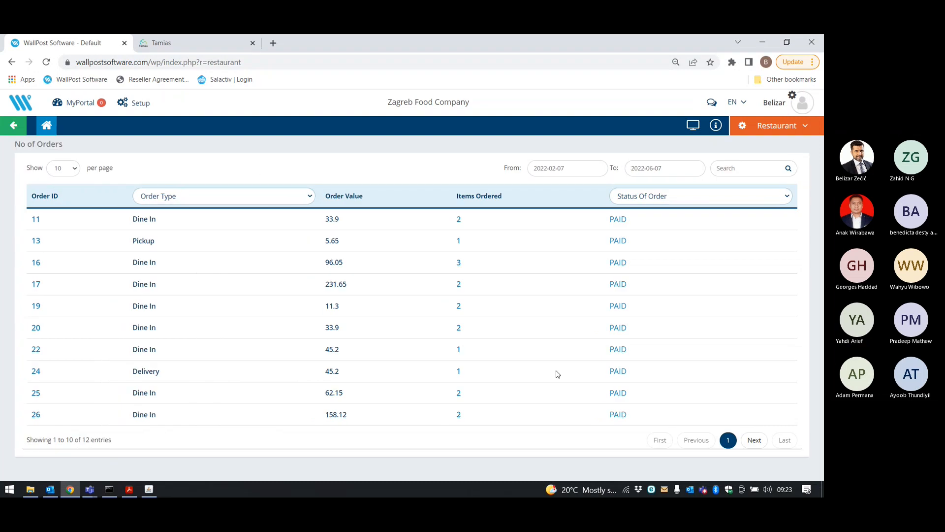
left_click(754, 441)
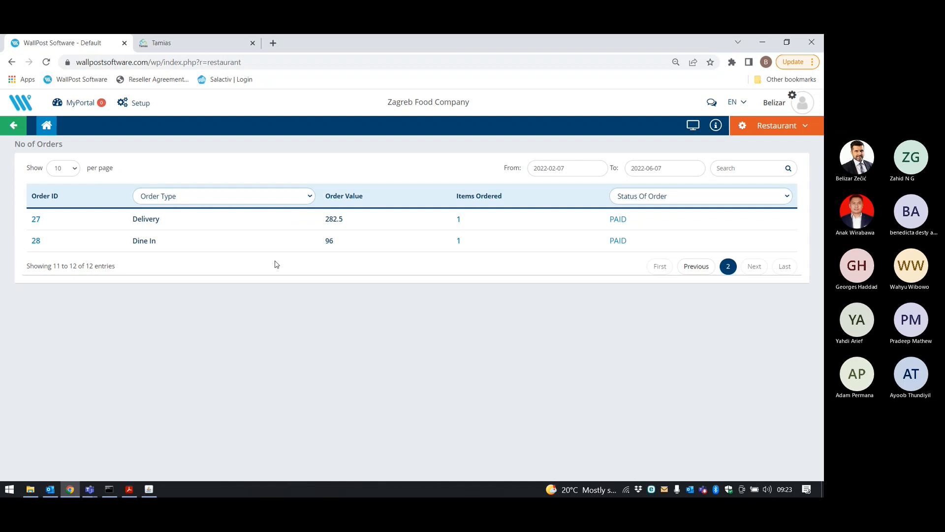
triple_click(145, 245)
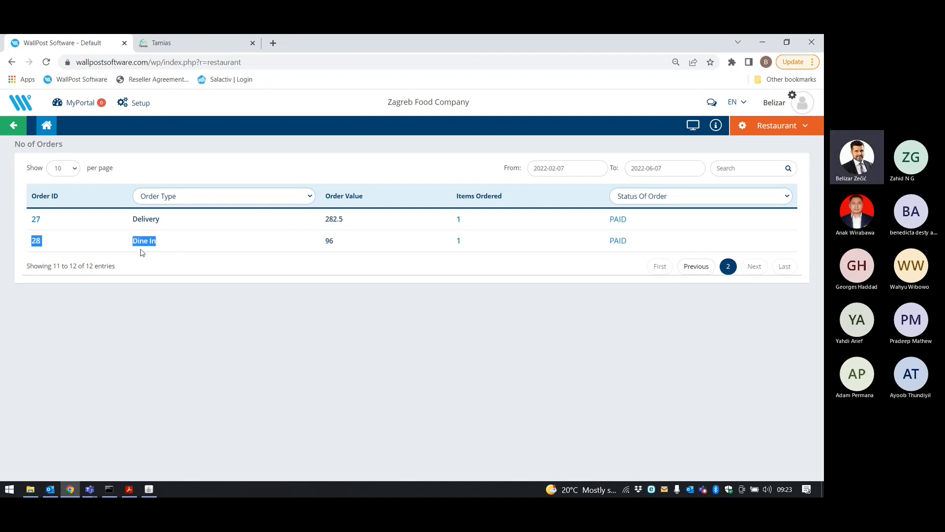
left_click(38, 245)
left_click(9, 130)
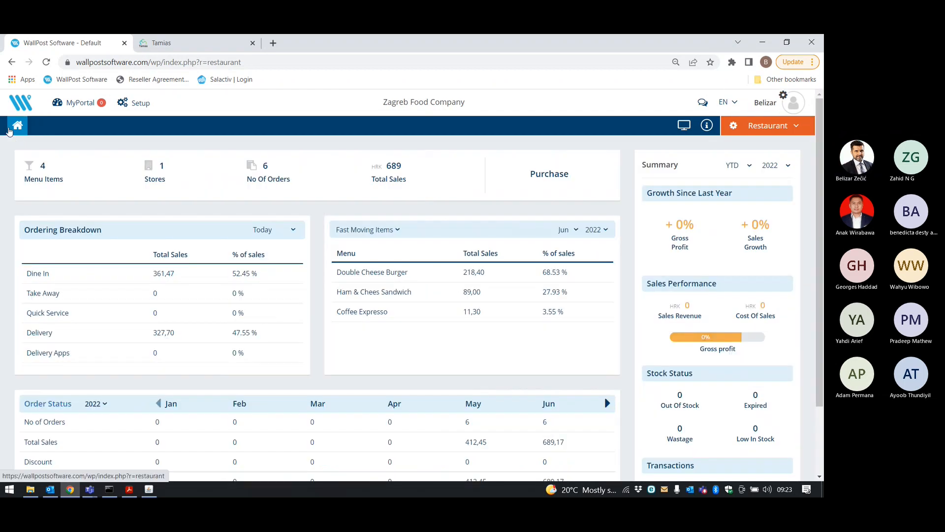
Switch WallPost to the Finance module and look over its dashboard.
left_click(768, 128)
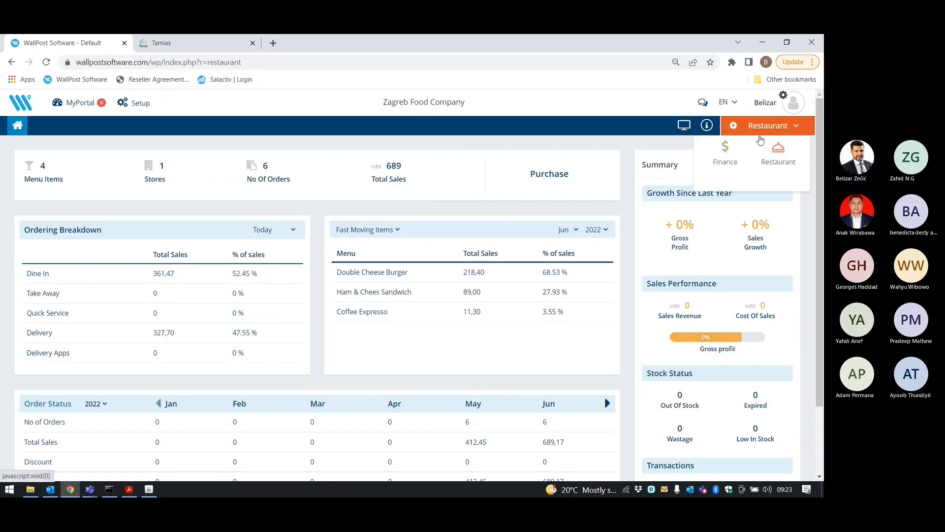
left_click(732, 159)
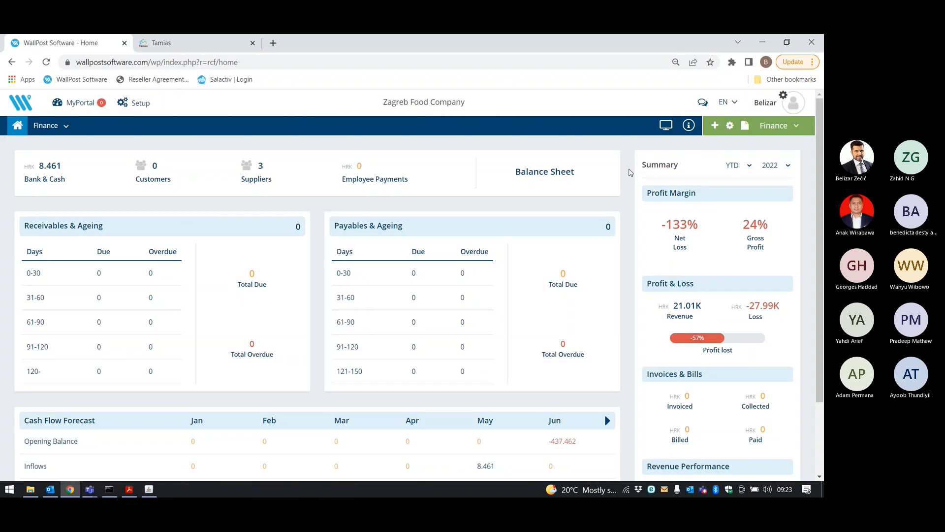
scroll(624, 171, "down", 2)
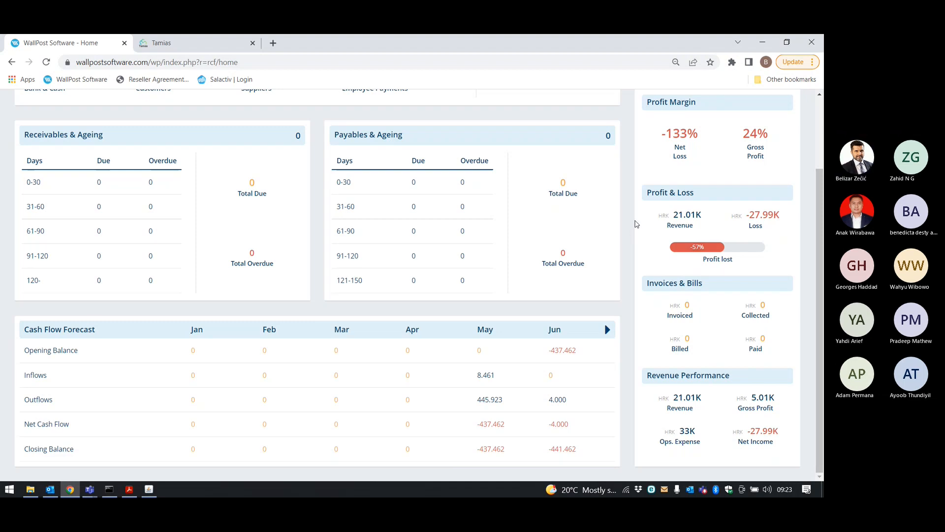
scroll(635, 224, "up", 1)
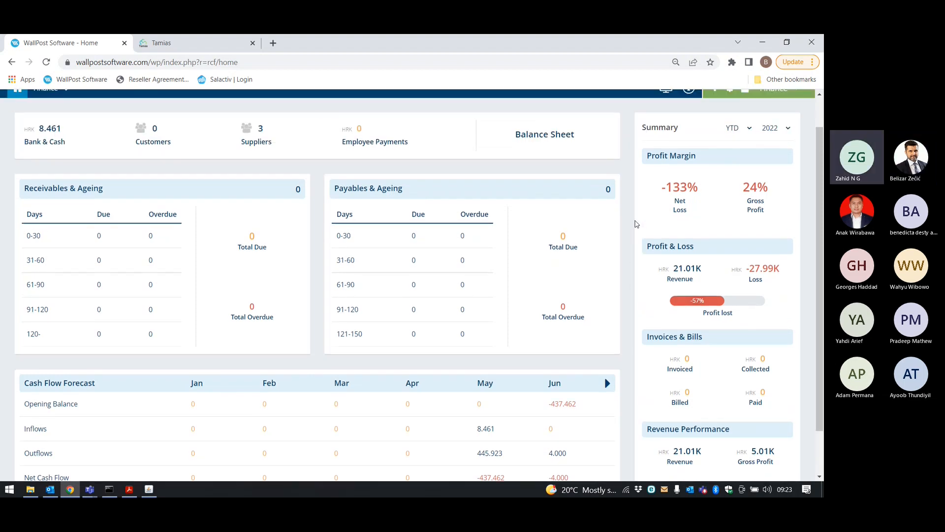
scroll(635, 224, "up", 1)
In the Profit & Loss Statement, drill through Revenues > Sales to the Sales Revenues ledger.
left_click(745, 126)
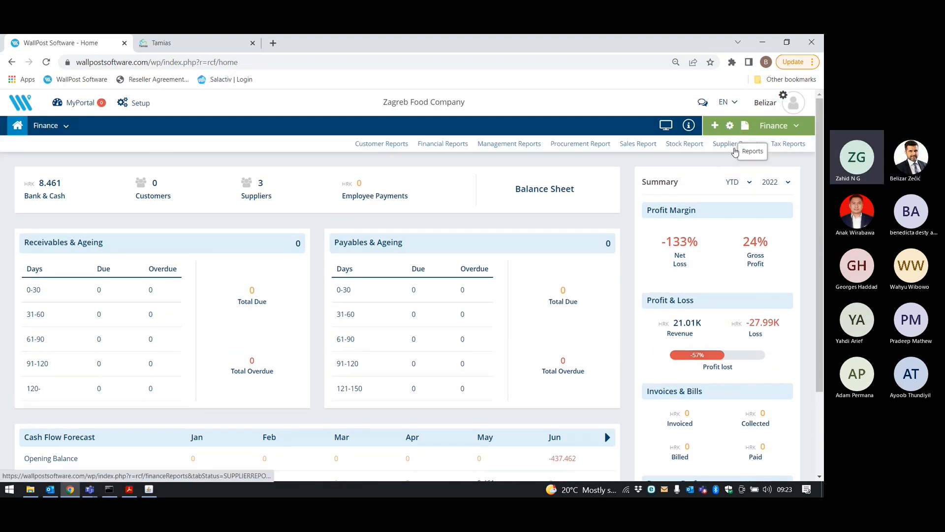
left_click(464, 144)
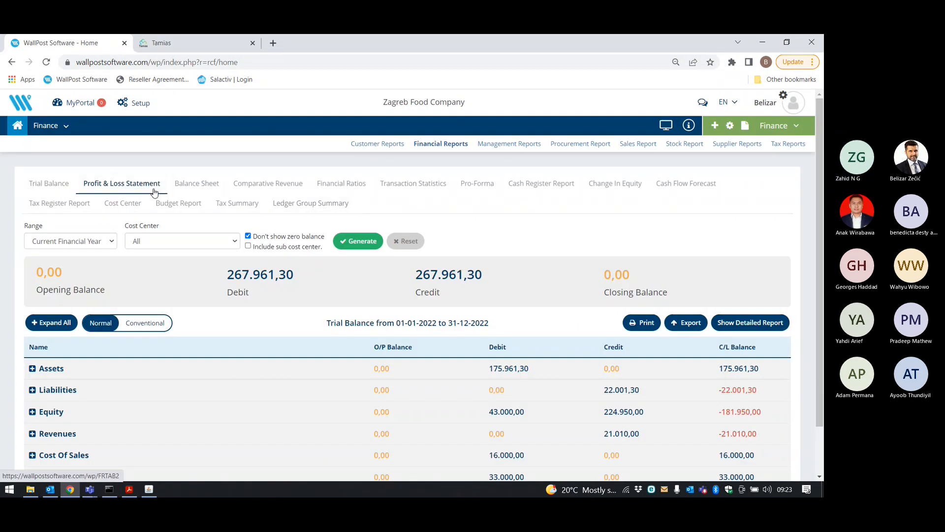
left_click(154, 191)
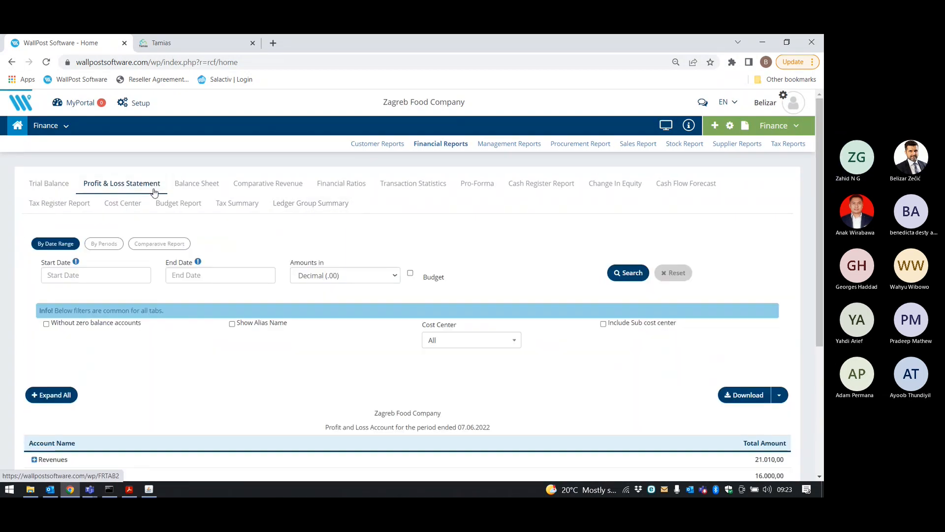
scroll(359, 226, "down", 4)
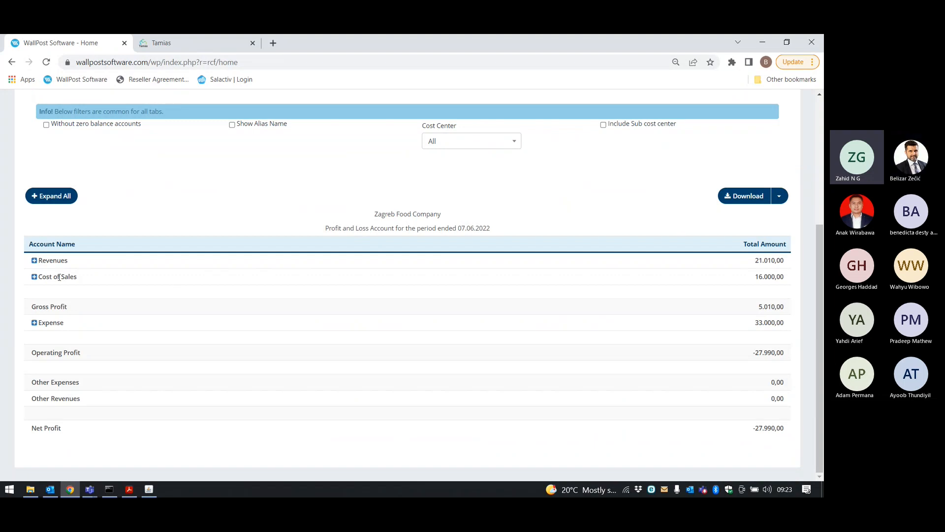
left_click(34, 260)
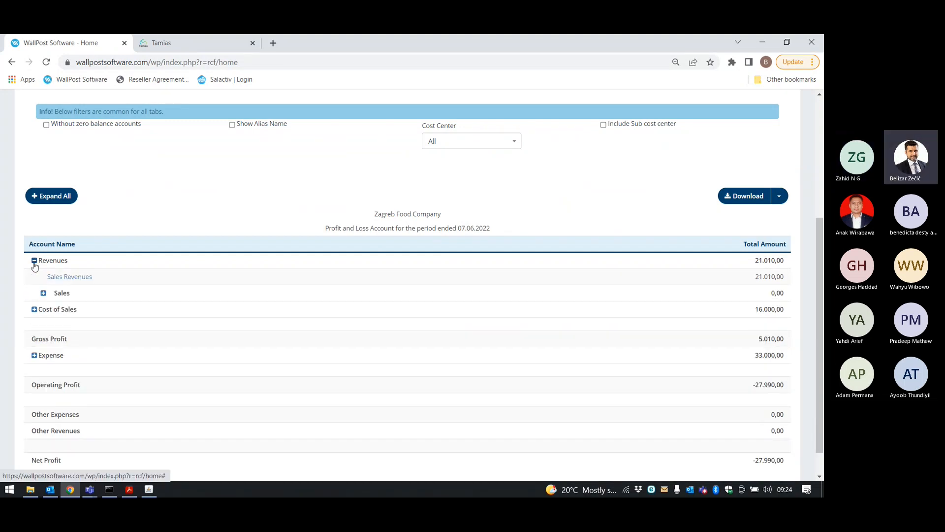
left_click(44, 293)
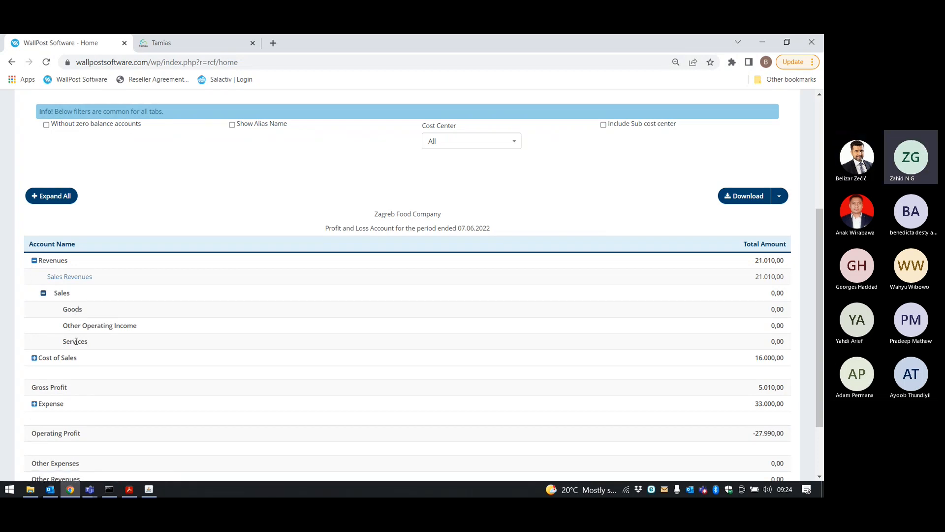
left_click(76, 277)
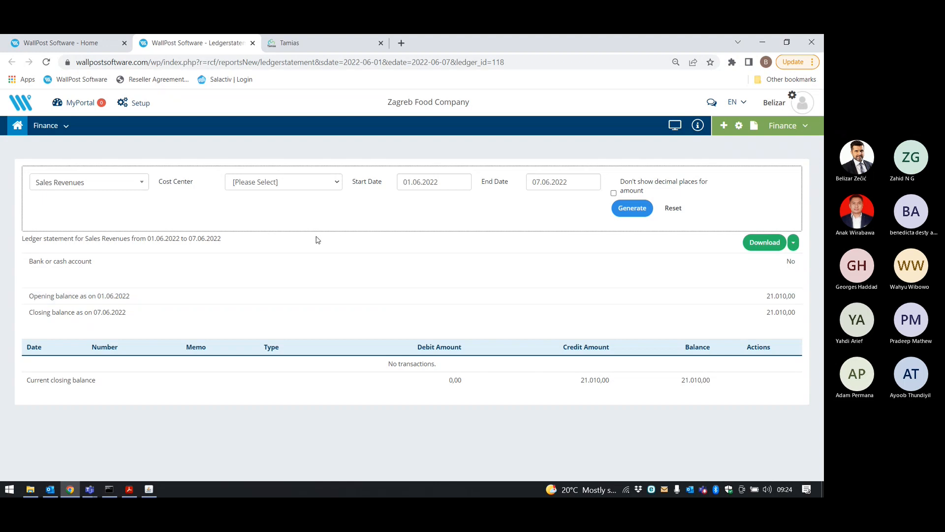
Regenerate the Sales Revenues statement with no cost centre, then return to the Finance home dashboard.
left_click(633, 208)
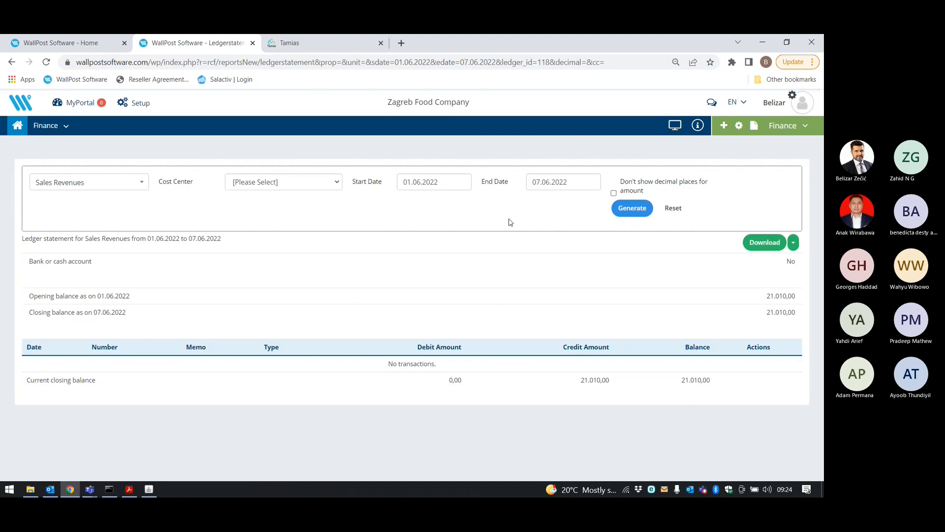
left_click(338, 184)
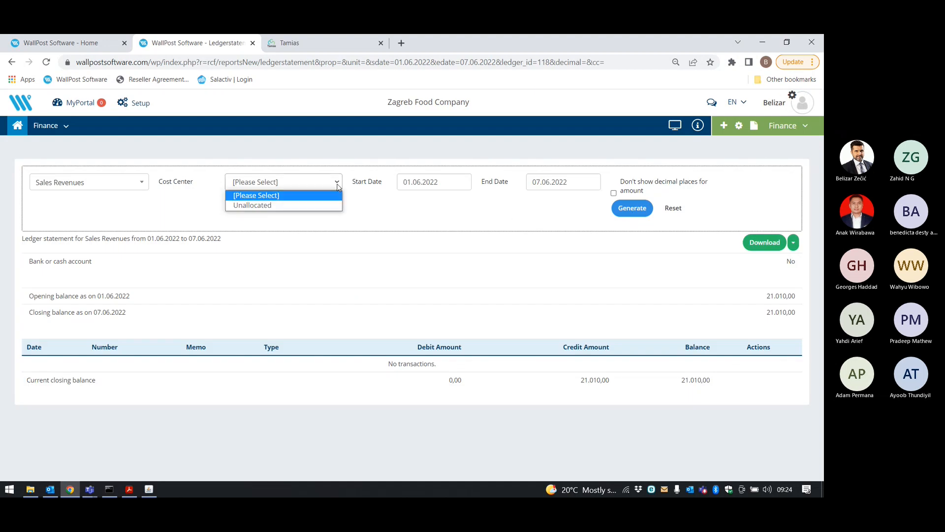
left_click(339, 185)
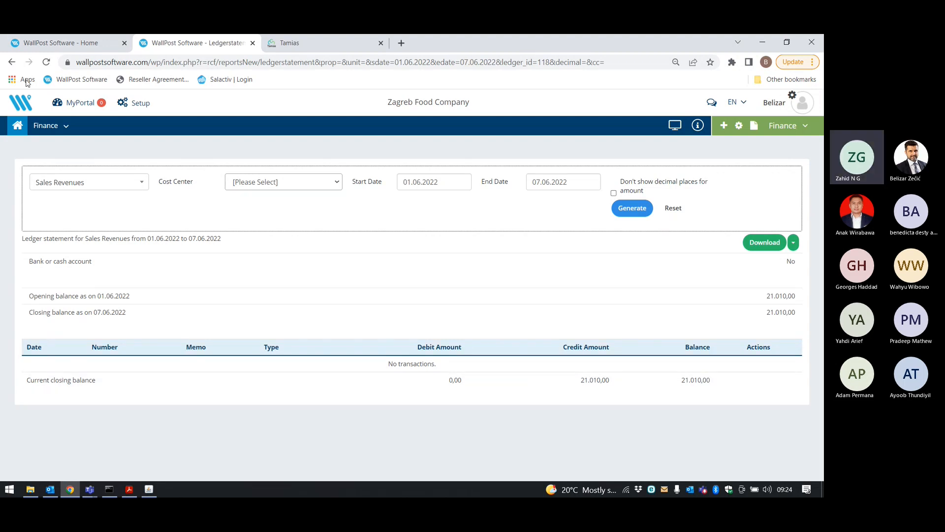
left_click(12, 62)
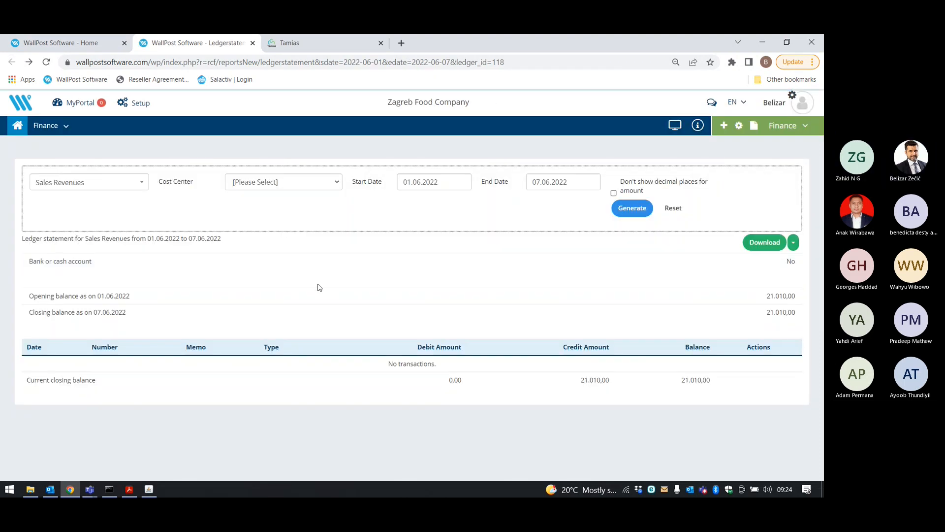
left_click(14, 127)
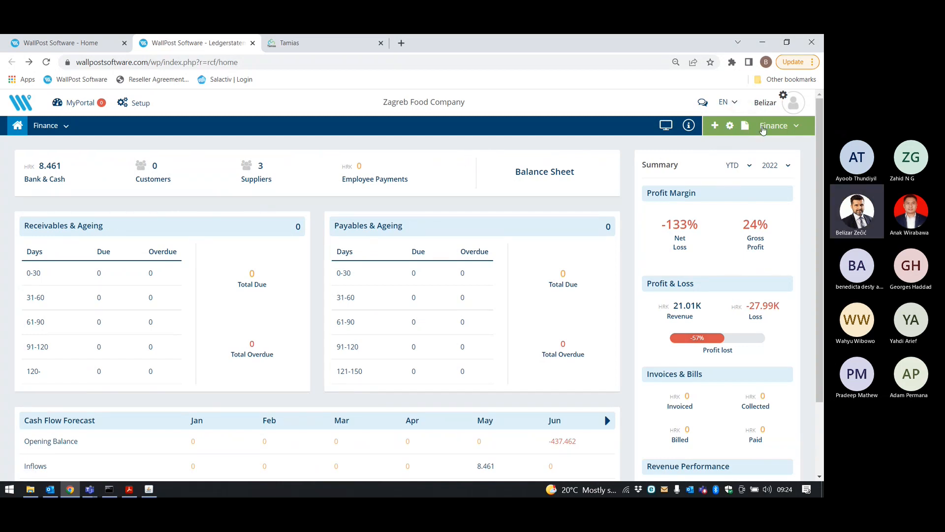
Switch to the Restaurant module and view the Double Cheese Burger in Menu Items.
left_click(773, 126)
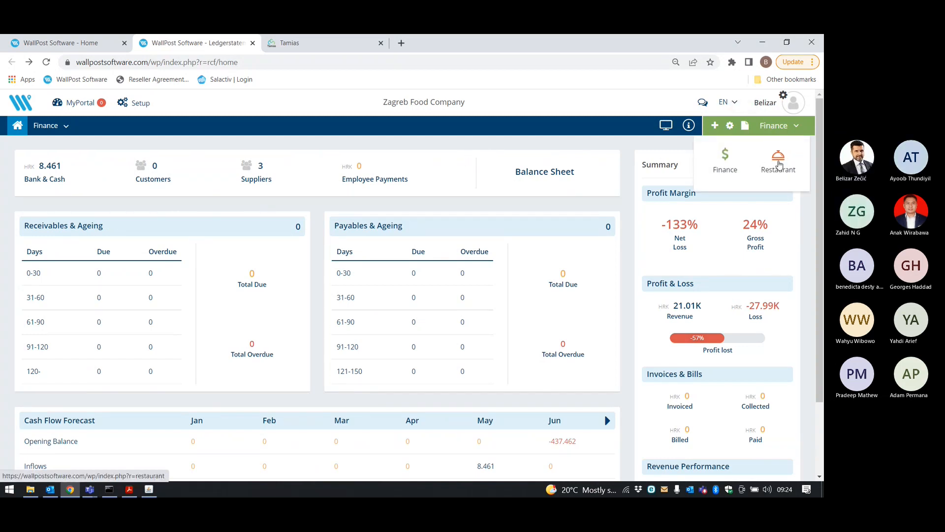
left_click(778, 164)
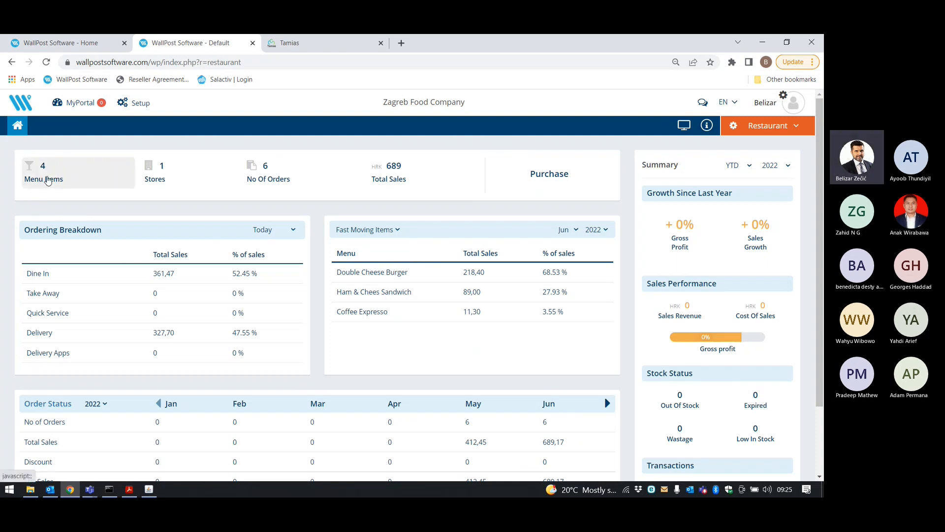
left_click(47, 179)
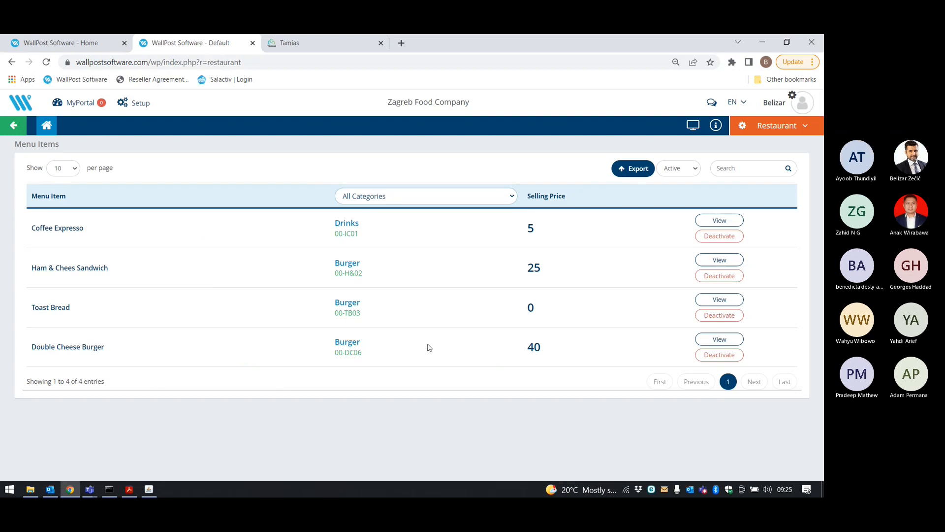
left_click(725, 339)
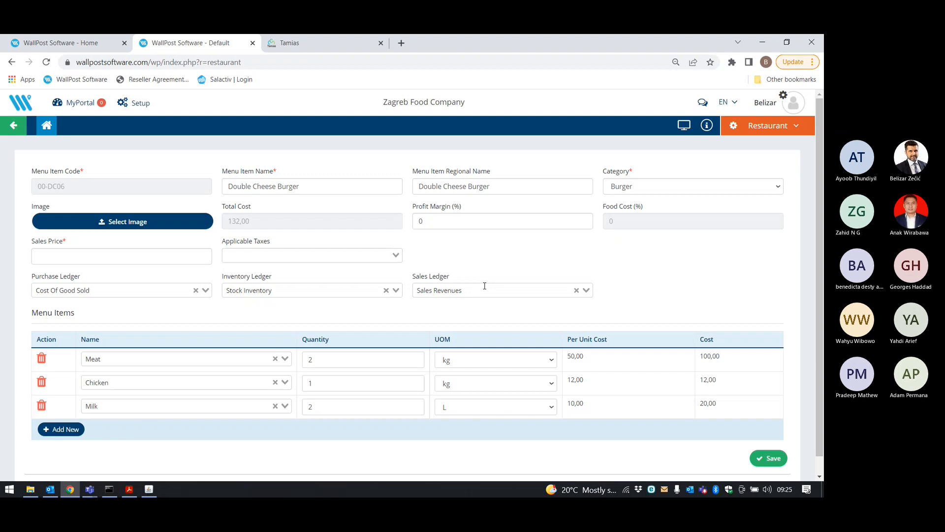
Switch to Finance and then back to the Restaurant module.
left_click(790, 129)
left_click(732, 159)
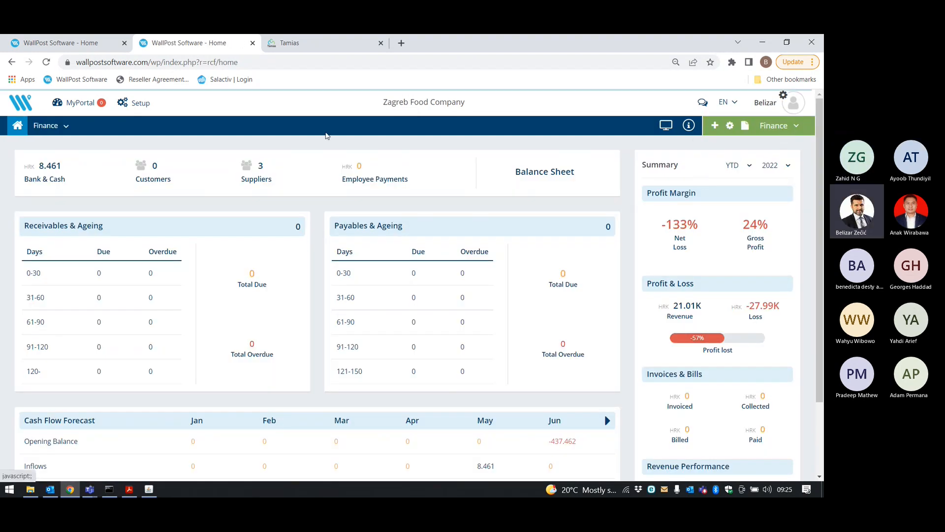
left_click(775, 126)
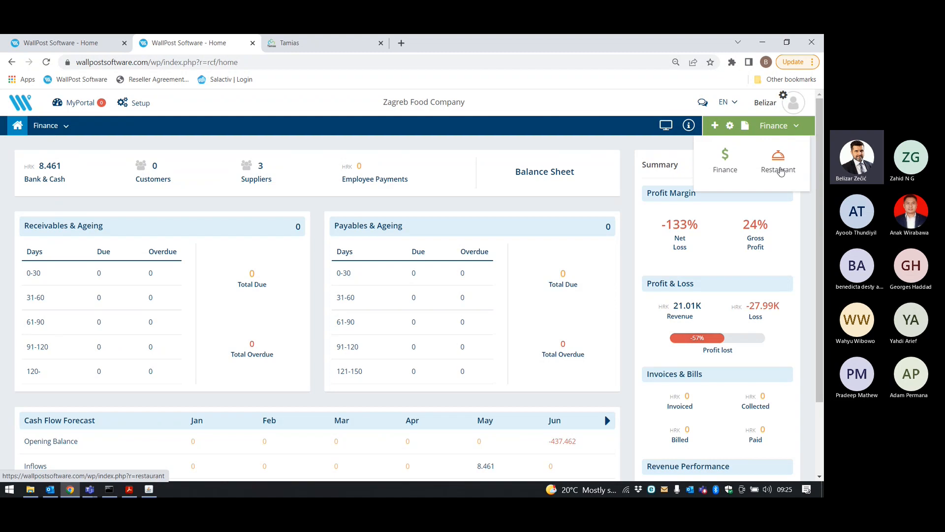
left_click(780, 172)
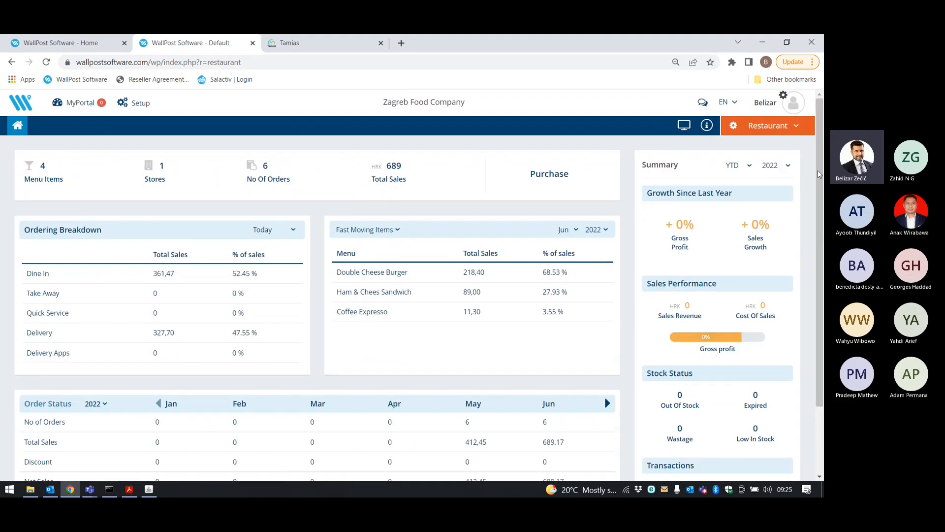
Change the Double Cheese Burger's sales price to 250 and save it.
left_click(51, 177)
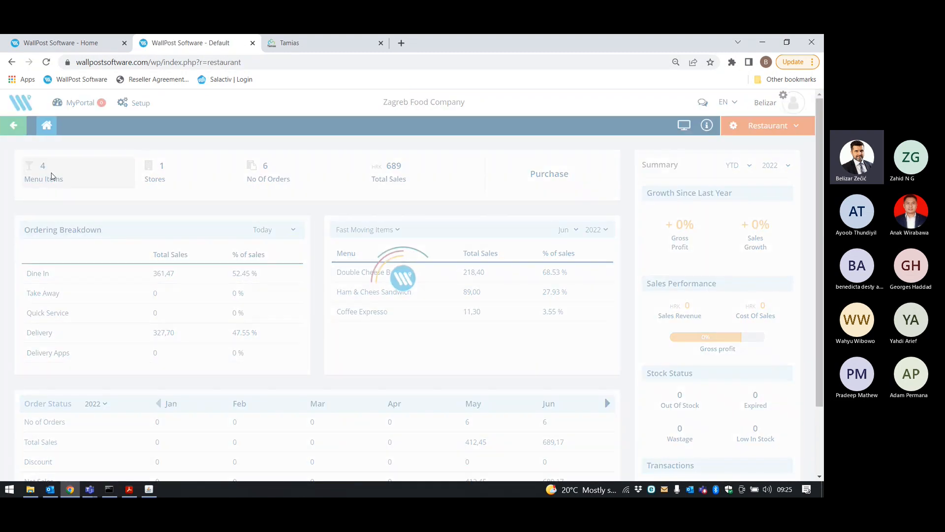
left_click(729, 340)
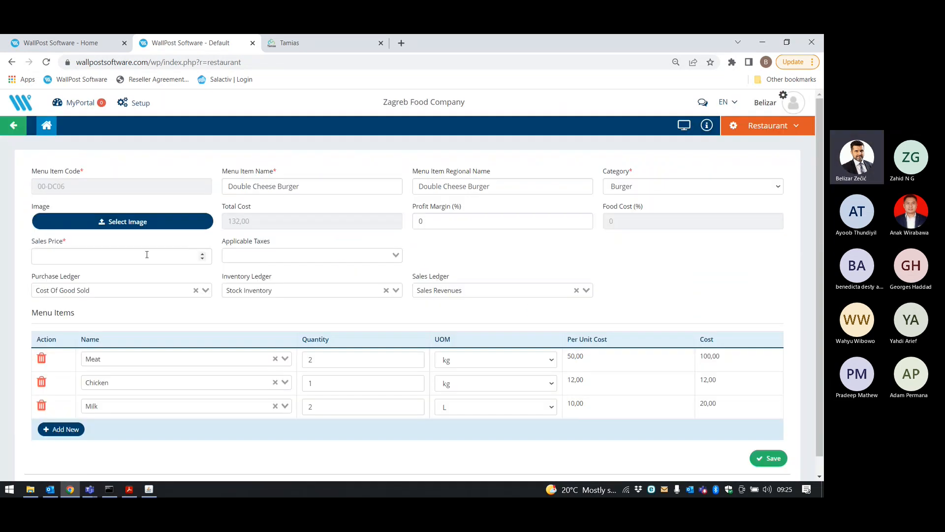
left_click(147, 255)
type("250")
left_click(481, 257)
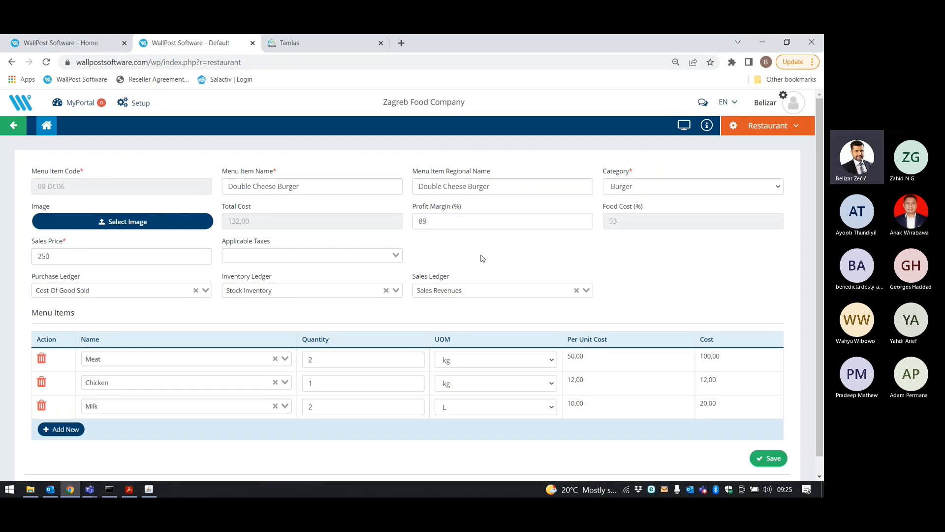
left_click(766, 458)
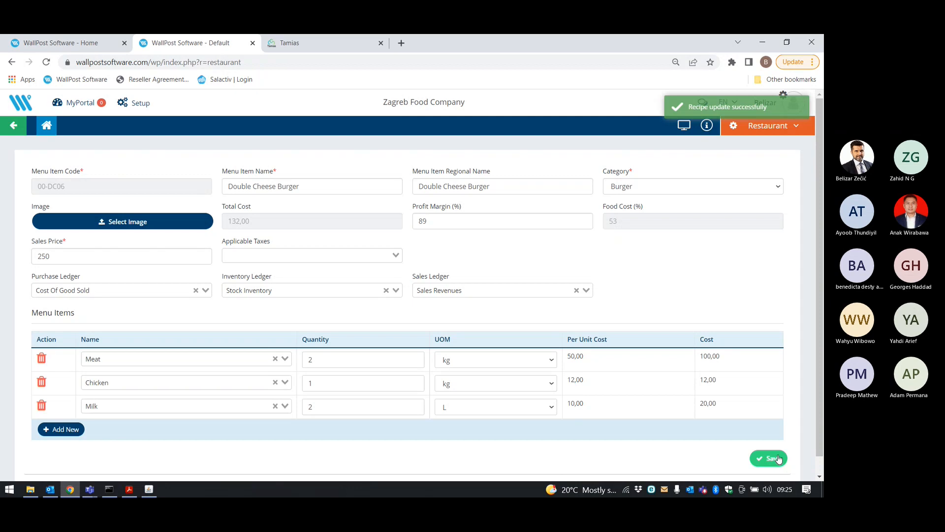
Set the burger's applicable tax to VAT 13 - 13.00% and save the recipe.
left_click(266, 255)
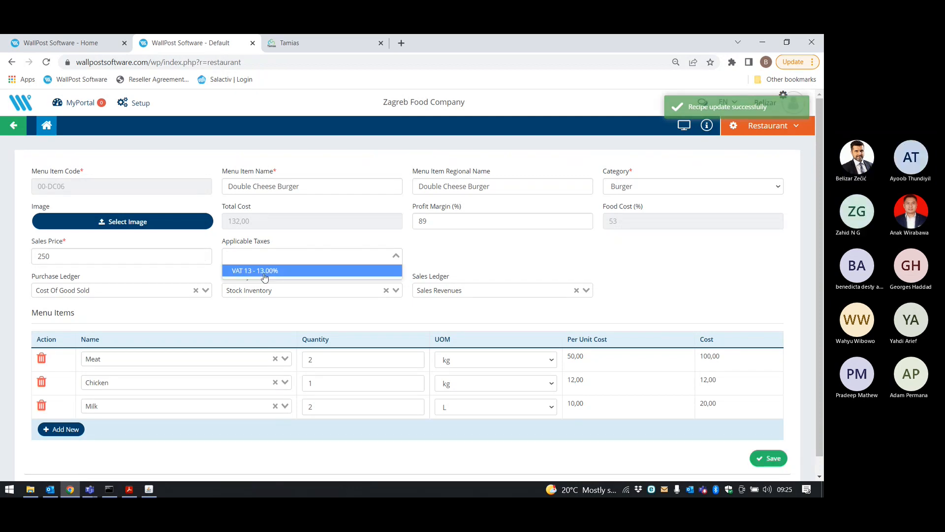
left_click(256, 269)
left_click(773, 450)
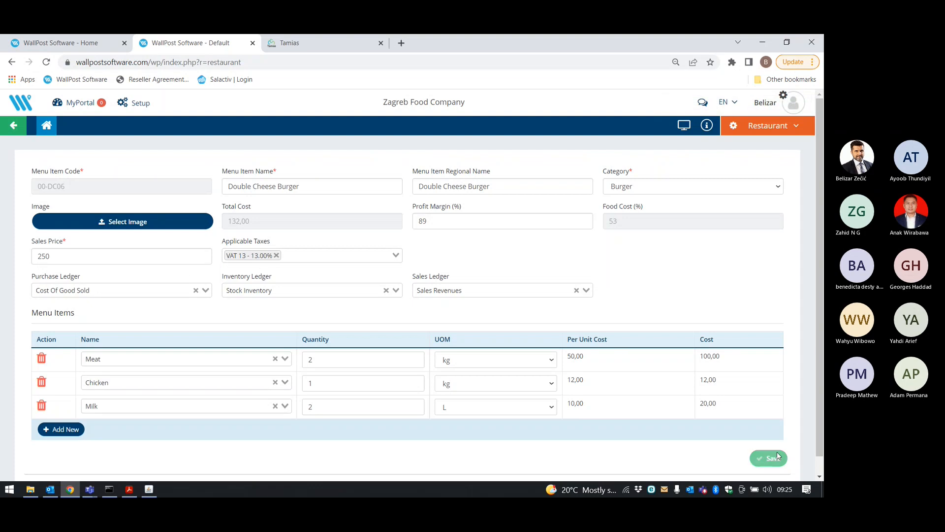
left_click(764, 129)
Open the Journal Voucher list under Finance > Accounts.
left_click(726, 166)
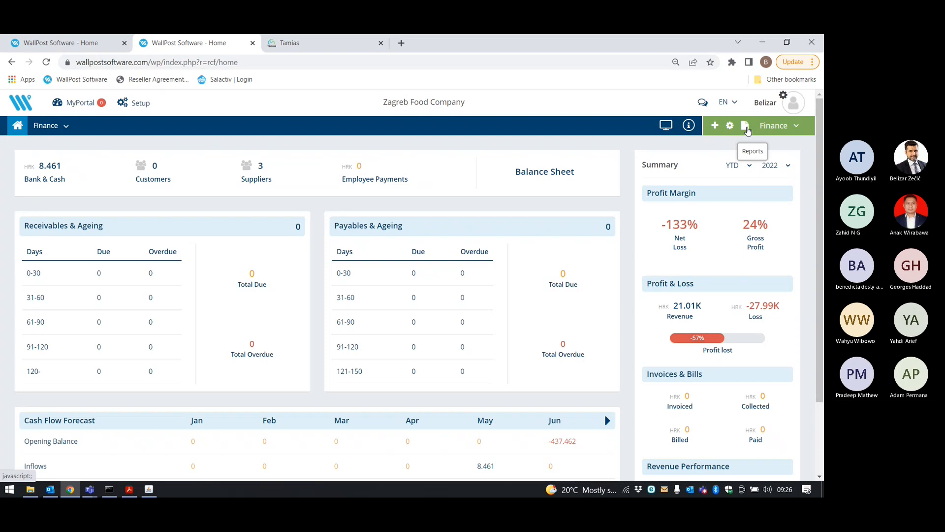
left_click(47, 125)
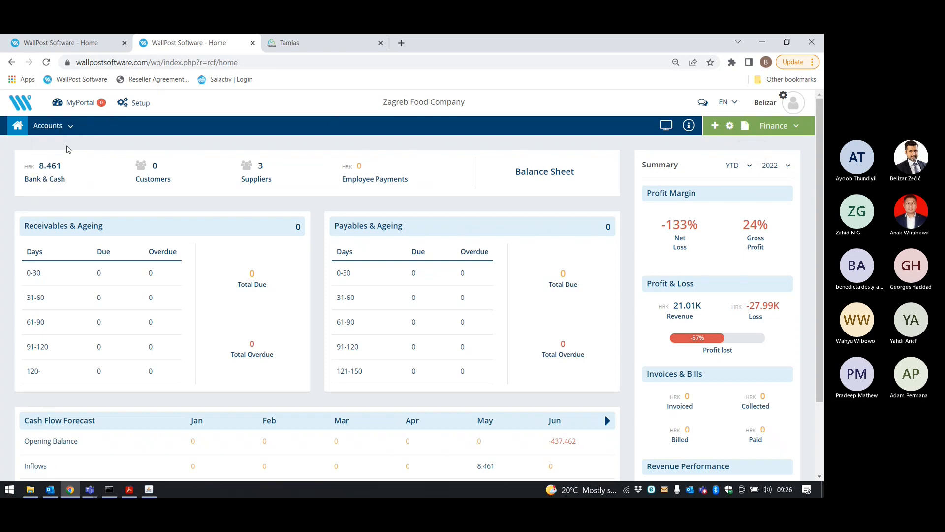
left_click(47, 144)
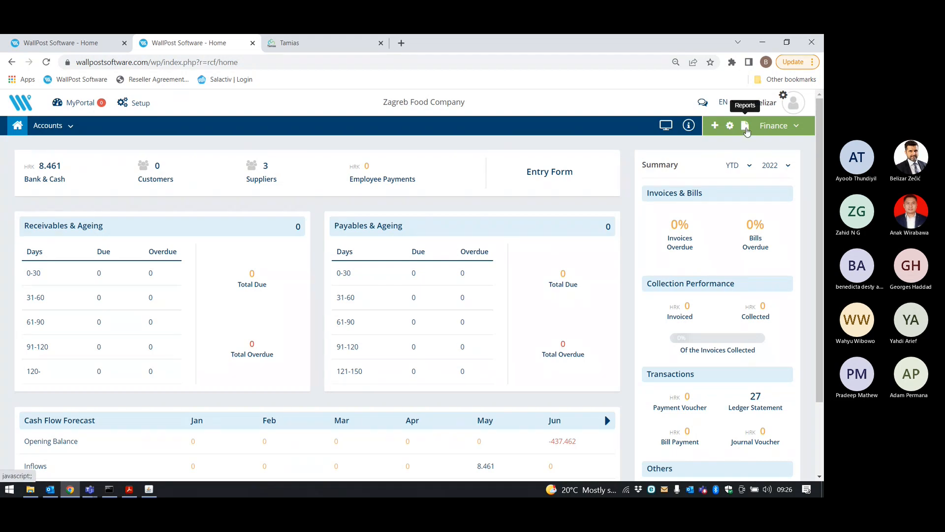
scroll(708, 325, "down", 2)
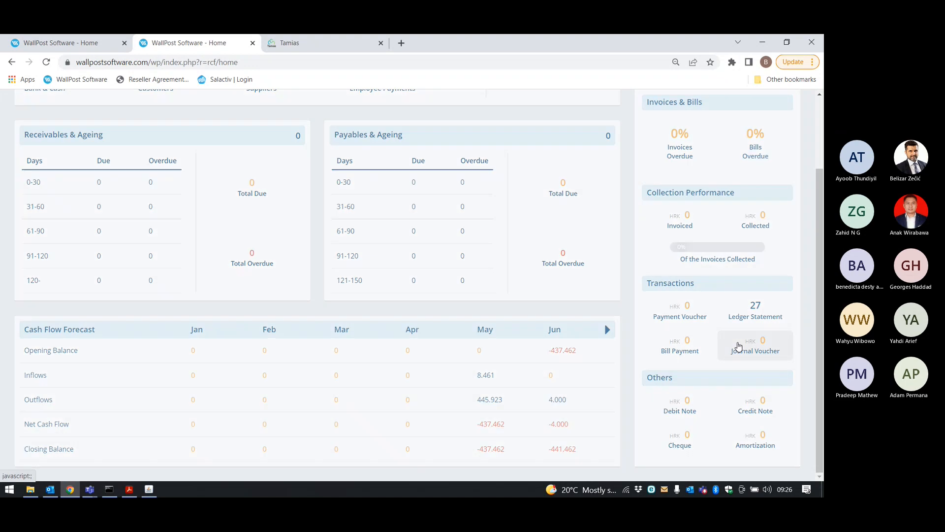
left_click(739, 346)
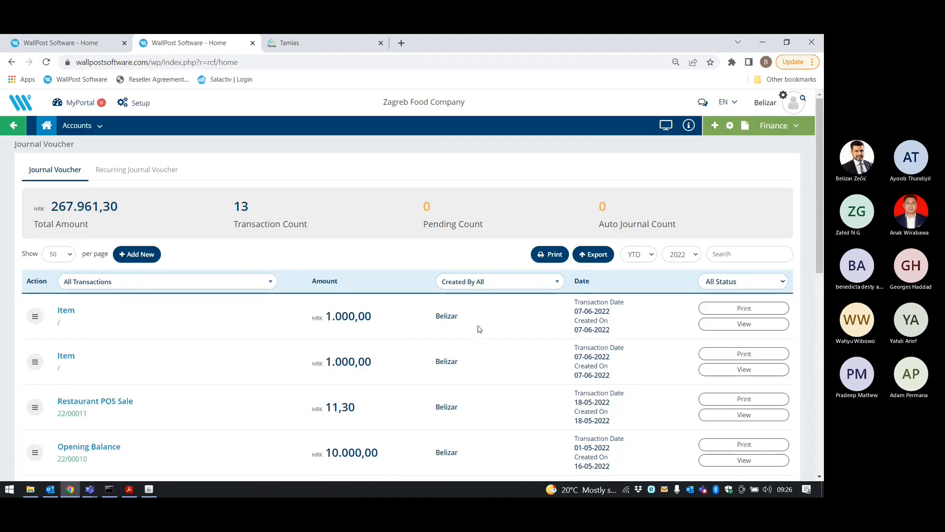
Scroll through the journal vouchers, then switch back to the Restaurant module.
scroll(465, 324, "down", 2)
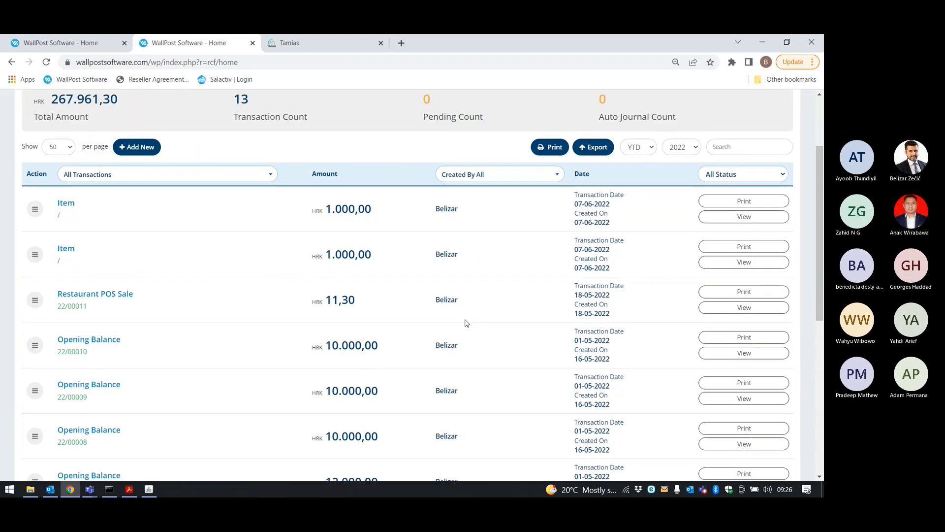
scroll(463, 304, "up", 3)
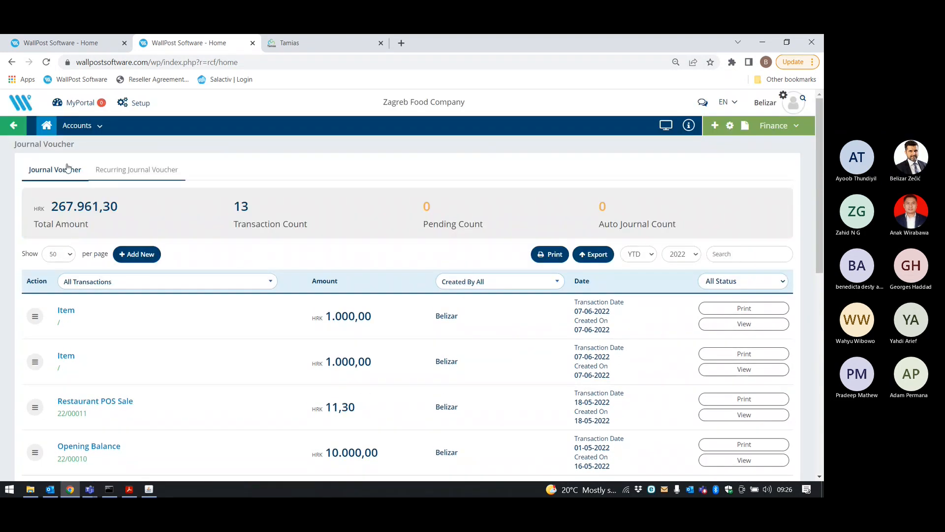
left_click(778, 125)
left_click(781, 148)
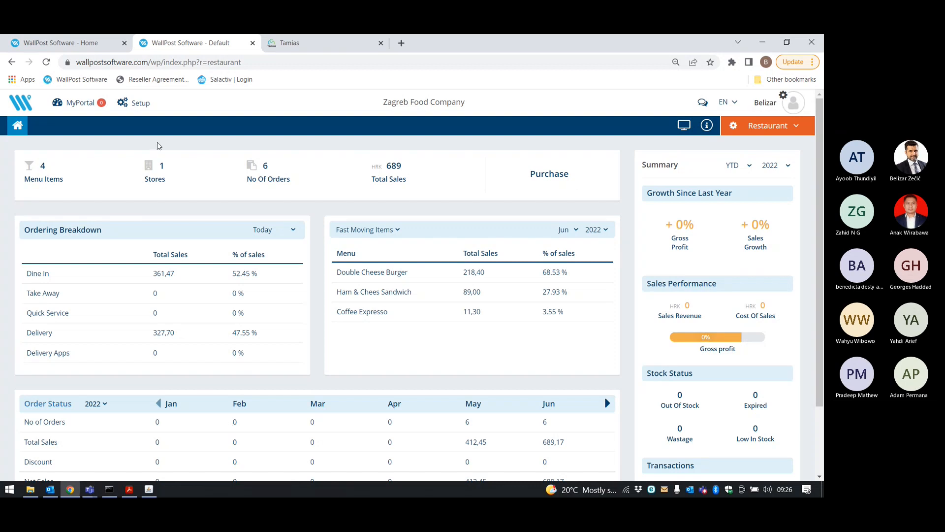
View the Double Cheese Burger, now at 250, and duplicate the WallPost browser tab.
left_click(43, 178)
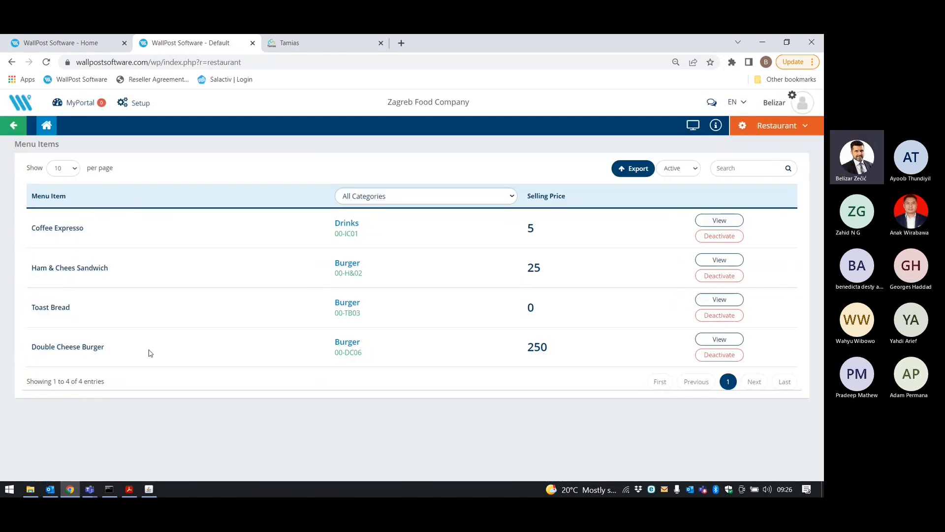
left_click(733, 338)
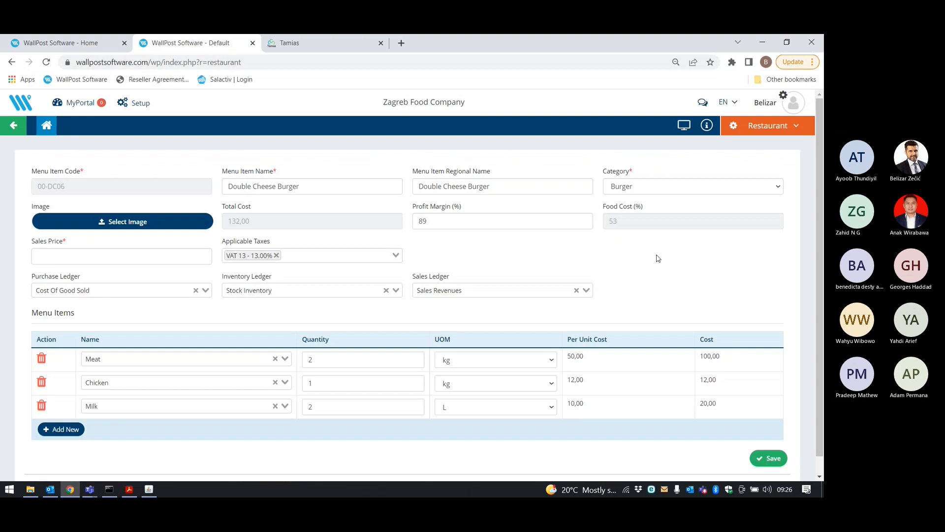
left_click(775, 126)
right_click(185, 43)
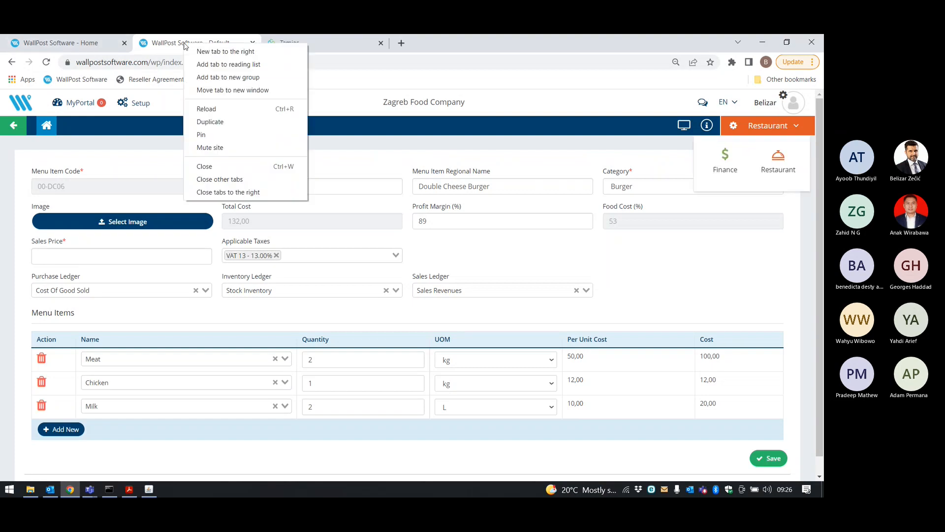
left_click(230, 121)
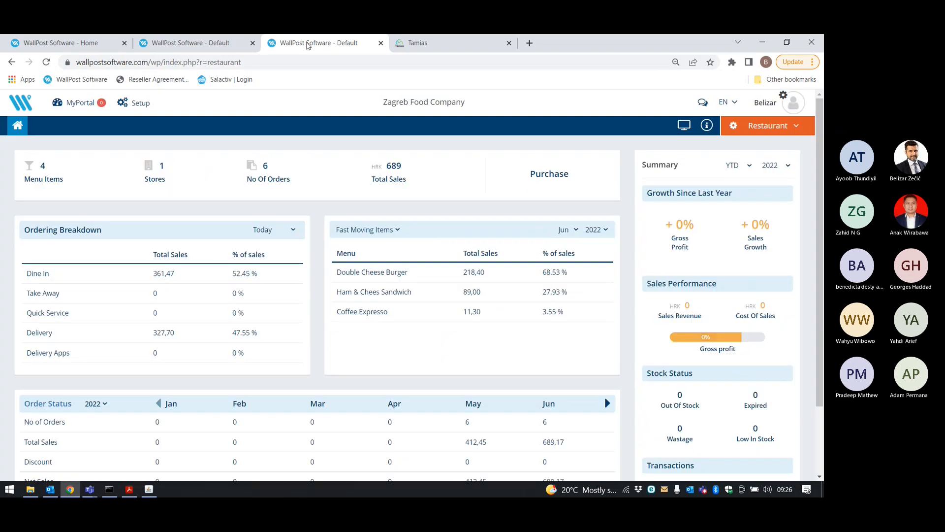
Switch the new tab to the Finance module and open the master item list.
left_click(750, 129)
left_click(727, 162)
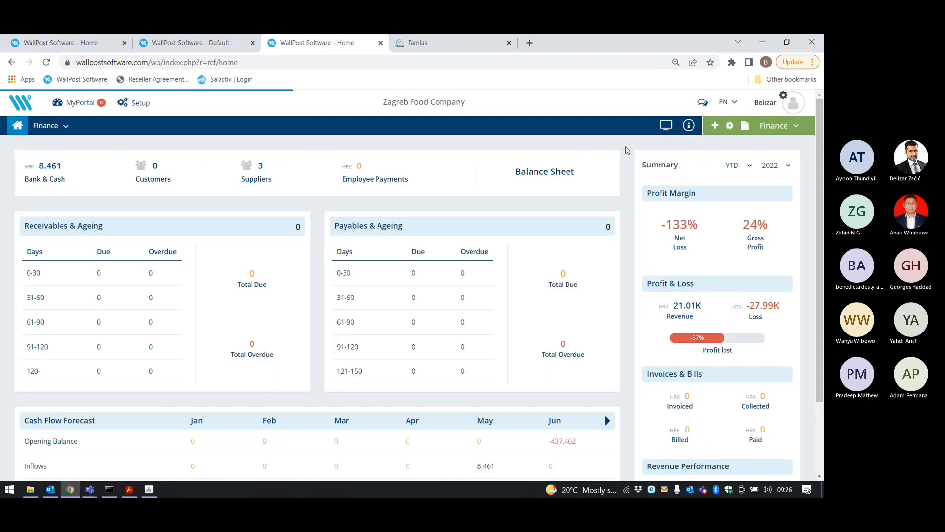
mouse_move(729, 127)
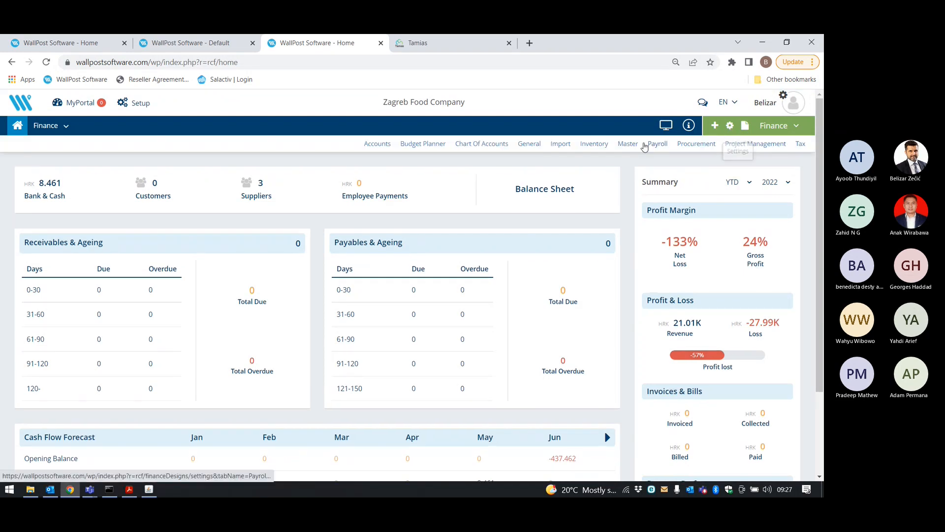
left_click(633, 146)
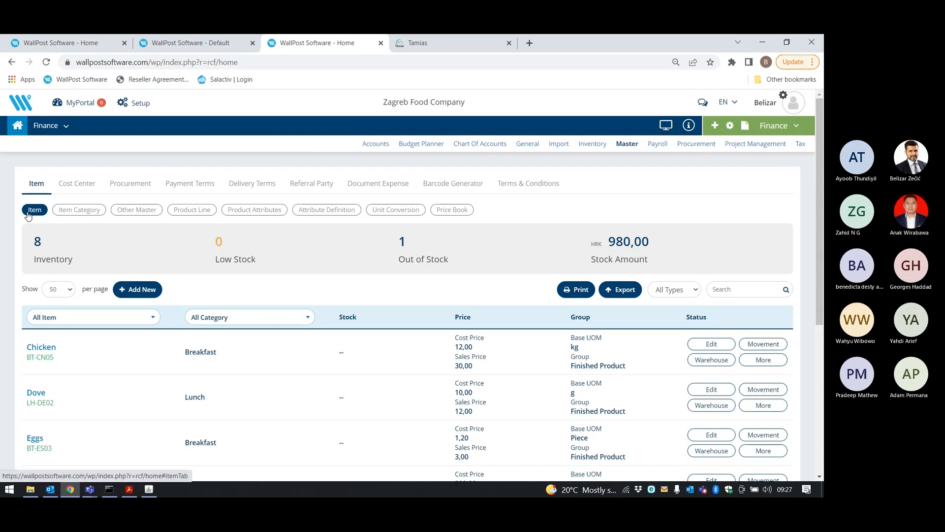
scroll(118, 263, "down", 5)
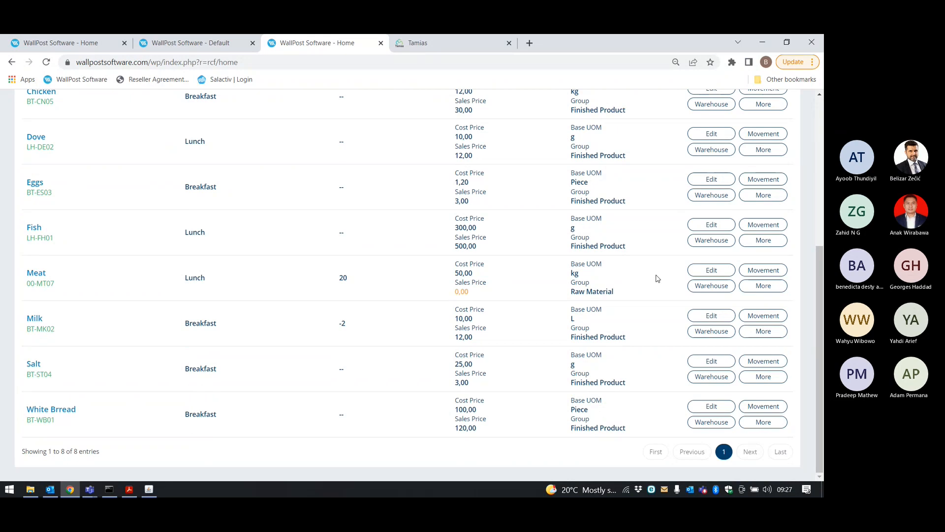
Review the Meat item's edit form, then return to the Finance item list.
left_click(702, 273)
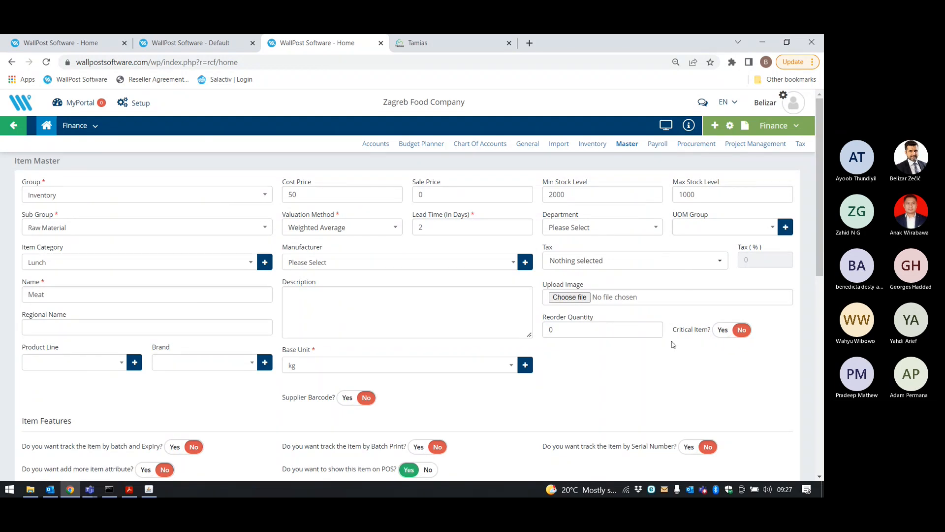
scroll(672, 345, "down", 5)
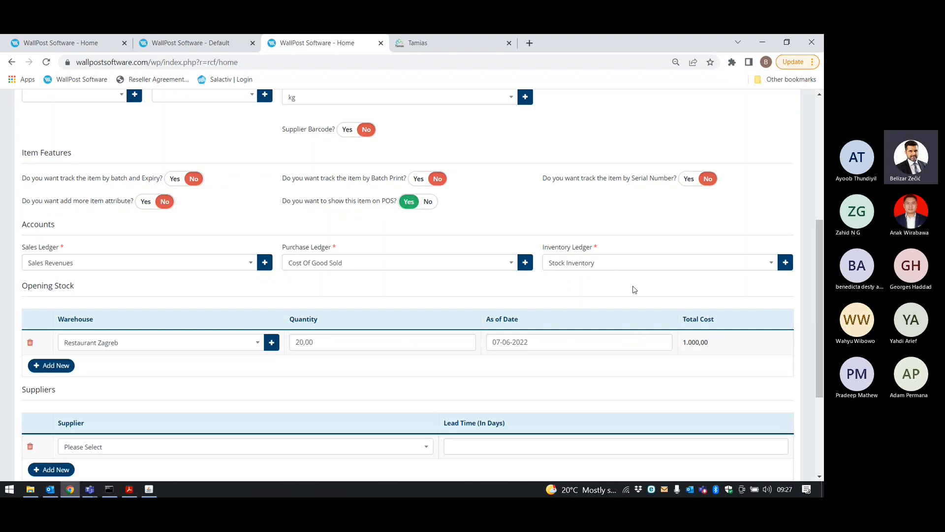
scroll(635, 289, "down", 3)
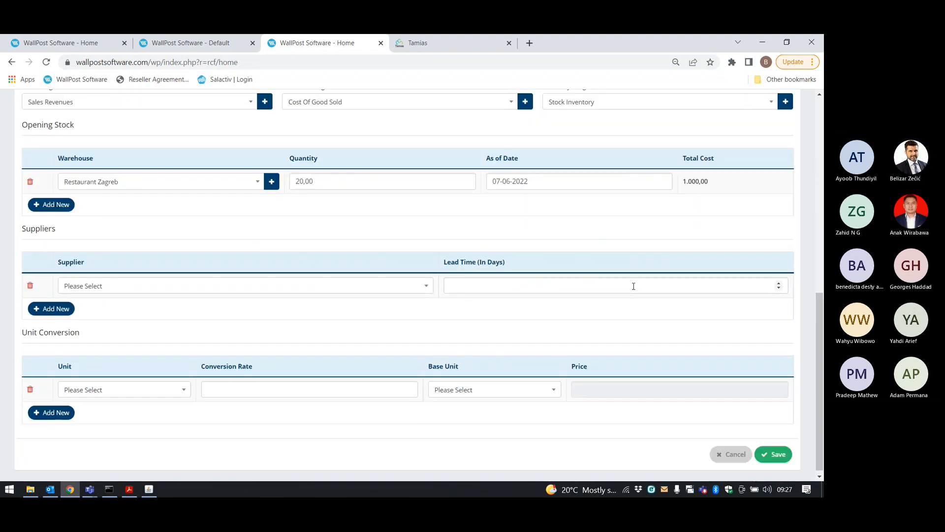
scroll(634, 286, "up", 10)
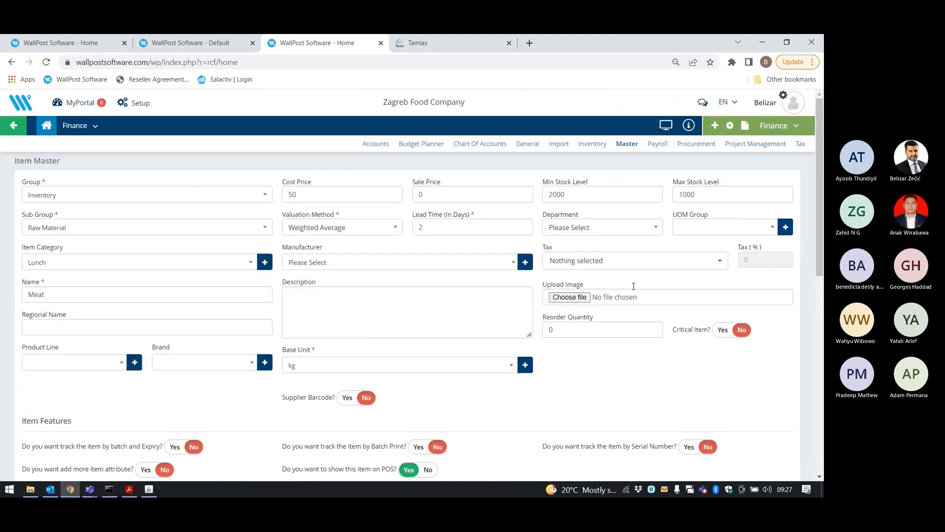
left_click(138, 105)
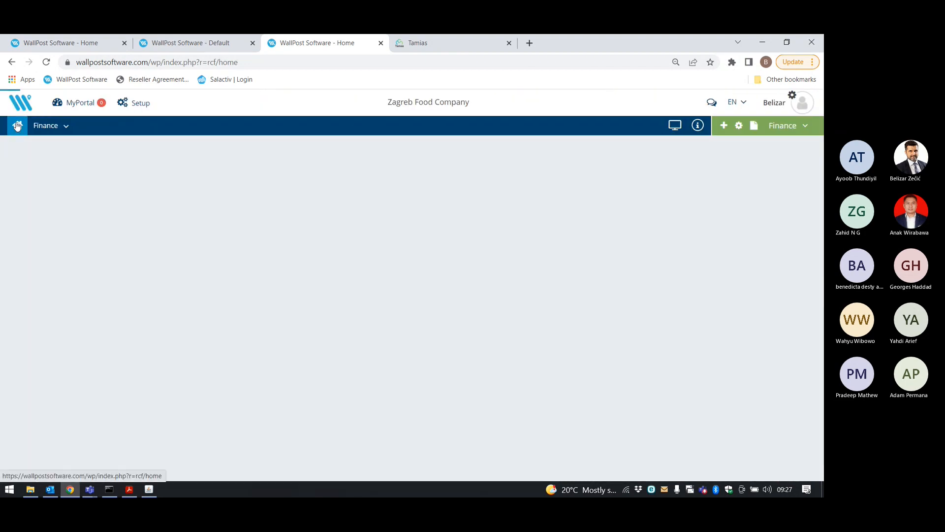
In Tamias POS, unlock the POS options with the secret key and enter the back office.
left_click(149, 489)
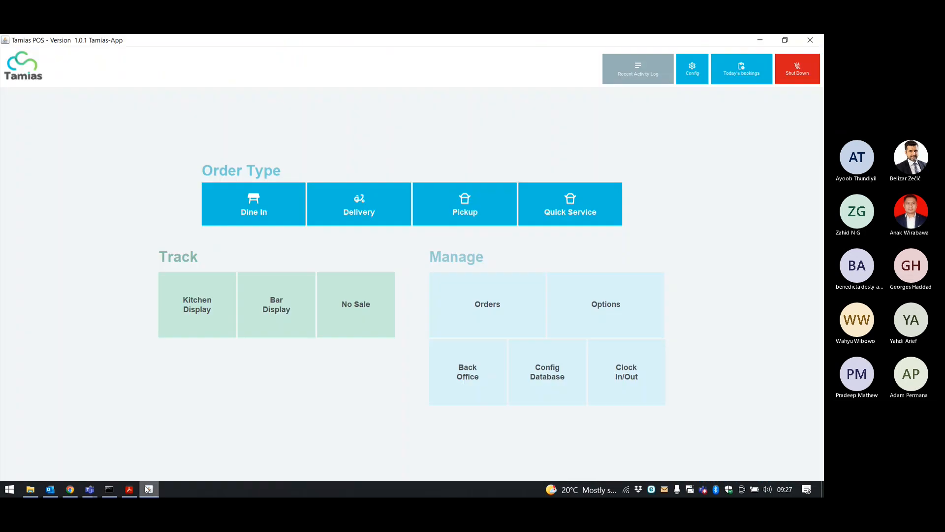
left_click(591, 301)
left_click(453, 292)
left_click(453, 291)
left_click(453, 292)
left_click(453, 292)
left_click(453, 291)
left_click(453, 291)
left_click(403, 384)
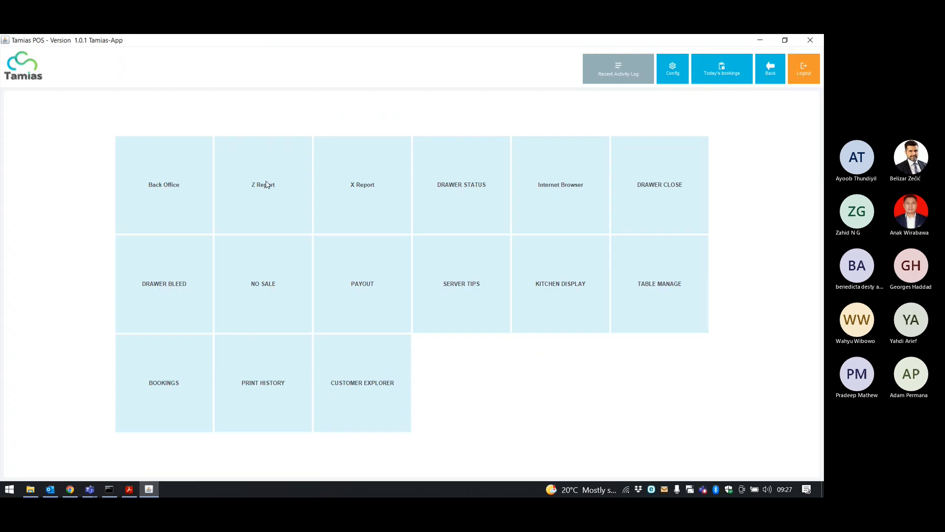
left_click(196, 177)
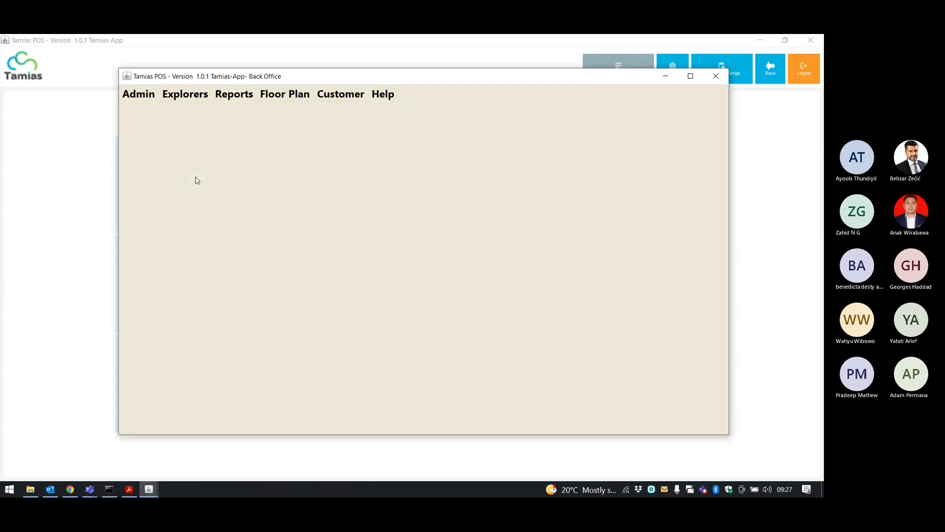
From Administration's POS configuration, sync the updated menu from the server.
left_click(196, 96)
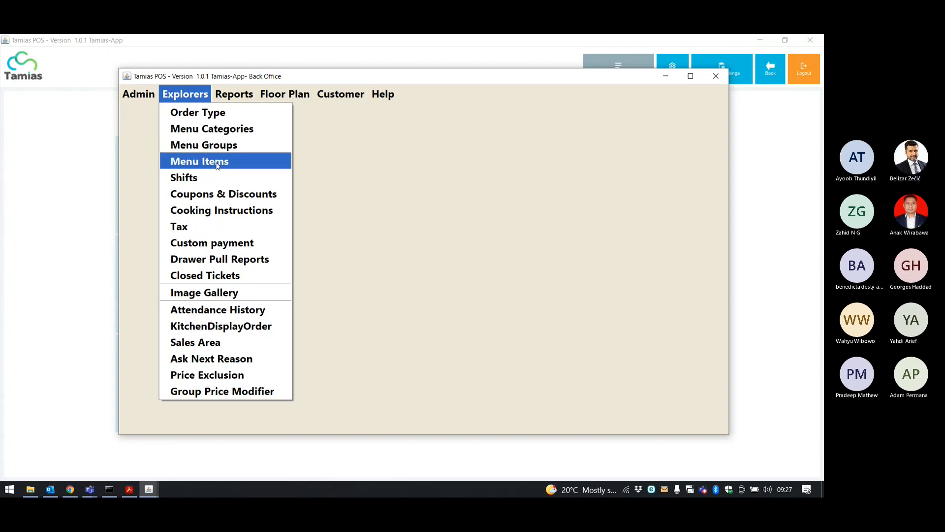
left_click(138, 94)
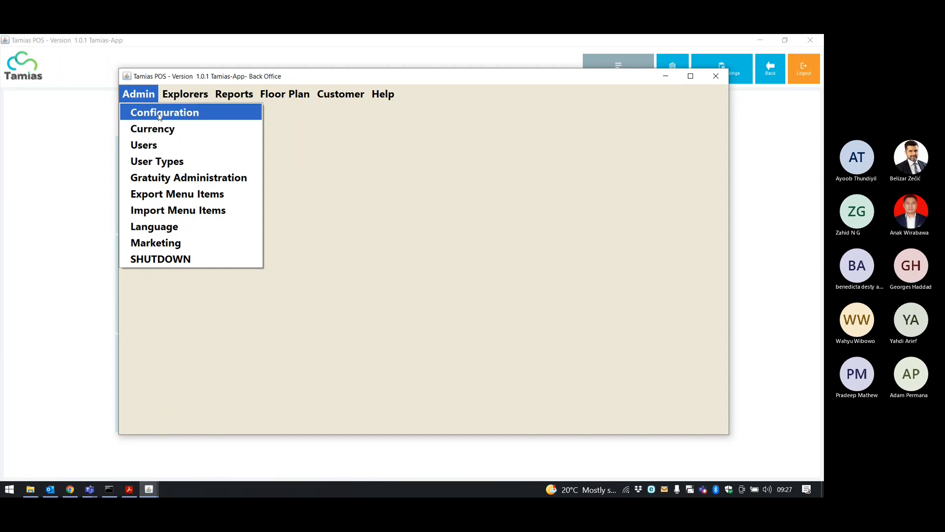
left_click(224, 117)
left_click_drag(625, 210, 624, 244)
left_click(495, 262)
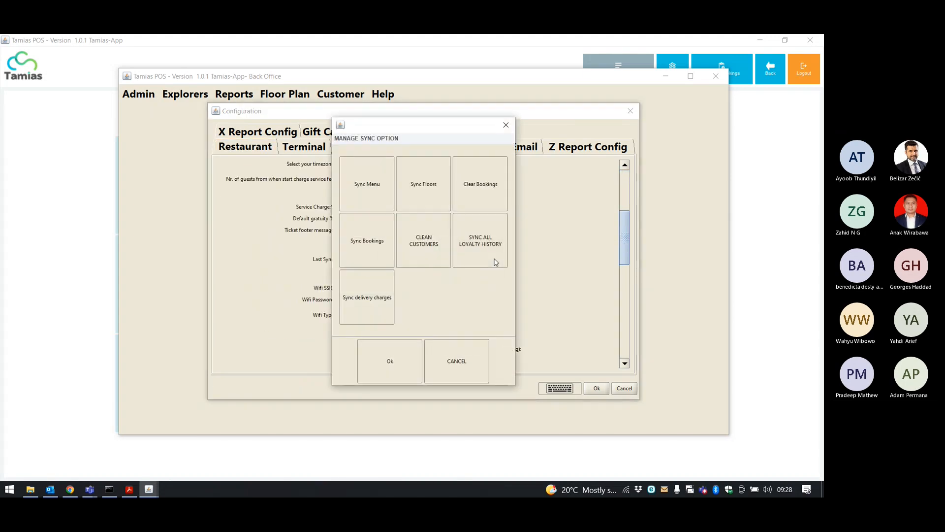
left_click(367, 192)
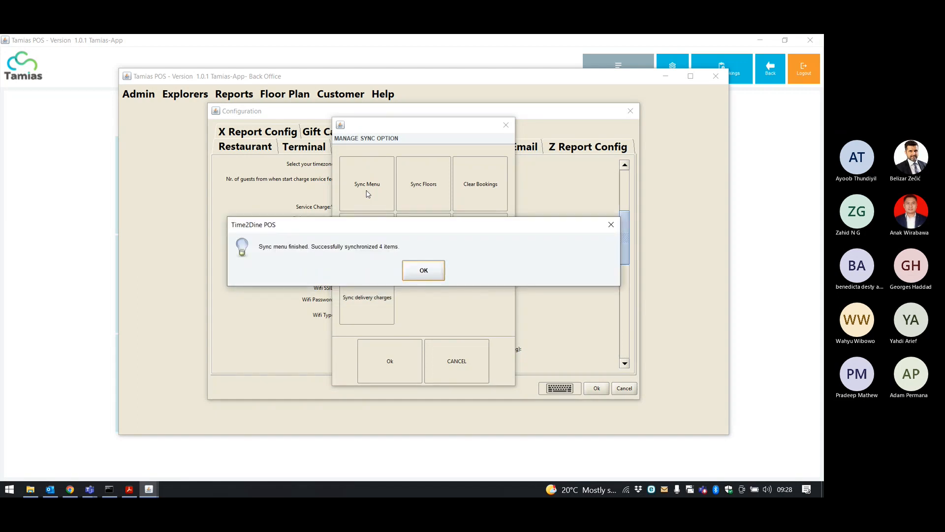
left_click(432, 276)
Confirm sync options, save the configuration, close Back Office and return to the order-type screen.
left_click(415, 363)
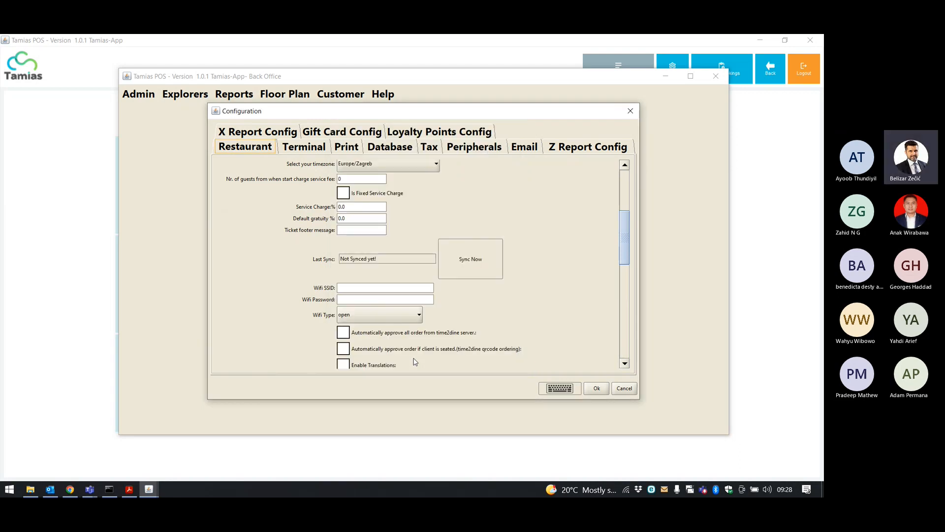
left_click(597, 388)
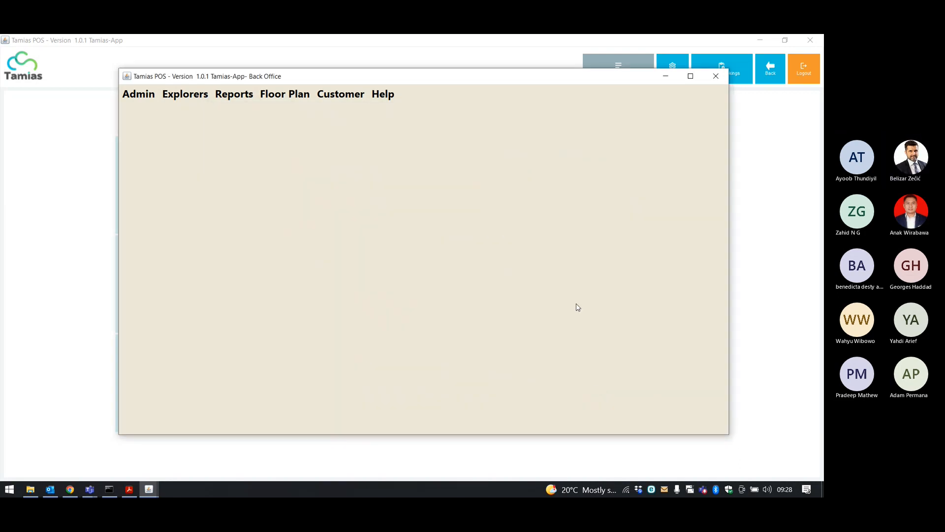
left_click(716, 76)
left_click(781, 70)
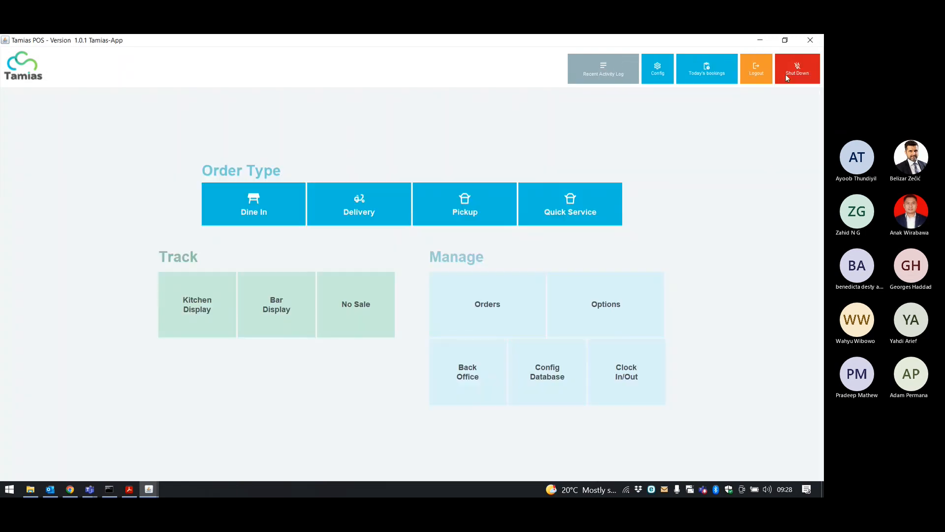
Dismiss the restart prompt and start a dine-in order for Table 1 with 2 guests.
left_click(779, 71)
left_click(412, 301)
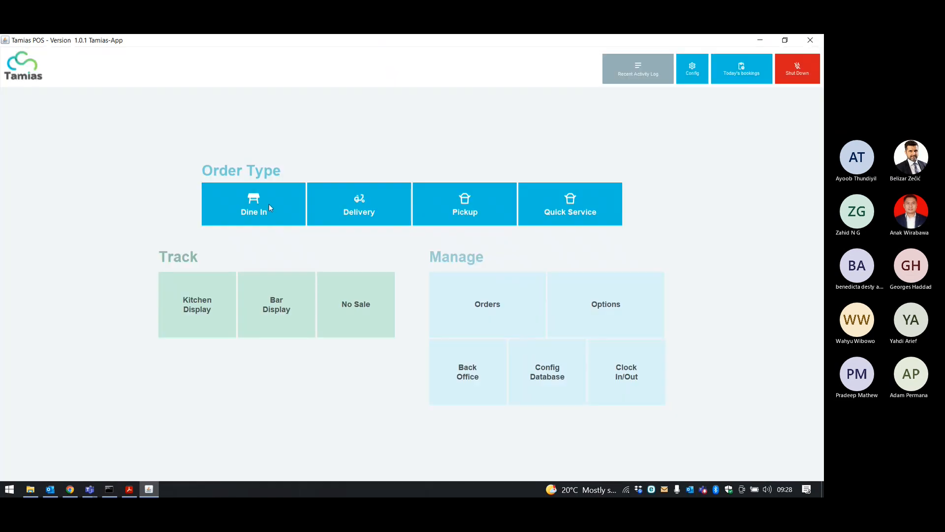
left_click(269, 208)
left_click(446, 284)
left_click(446, 284)
left_click(447, 285)
left_click(447, 284)
left_click(394, 384)
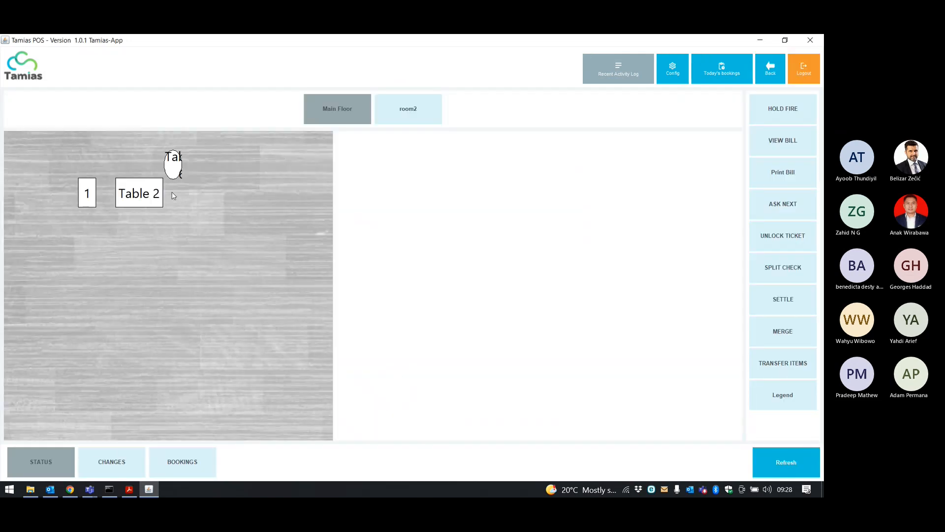
left_click(87, 196)
left_click(412, 279)
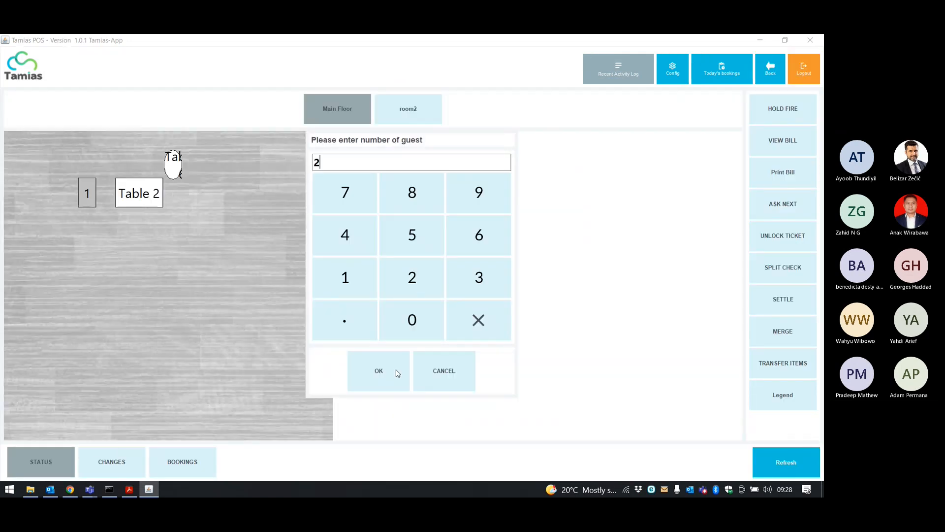
left_click(395, 371)
Add a Coffee Expresso with milk, a Double Cheese Burger and Ham & Chees Sandwiches to the ticket.
left_click(168, 131)
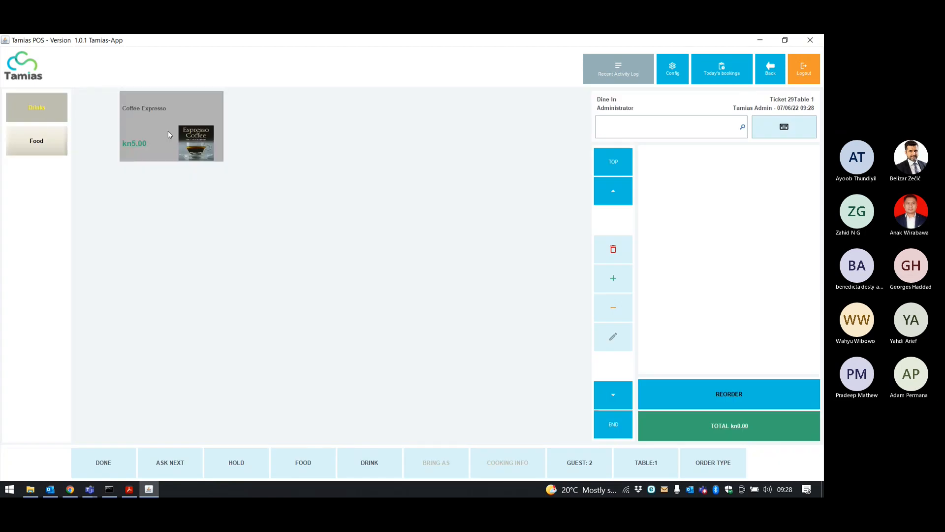
left_click(223, 161)
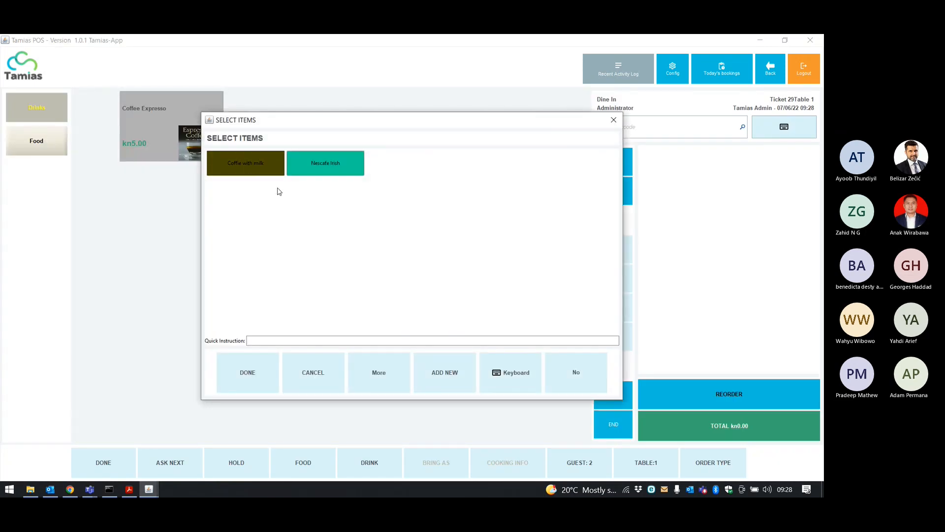
left_click(266, 372)
left_click(46, 140)
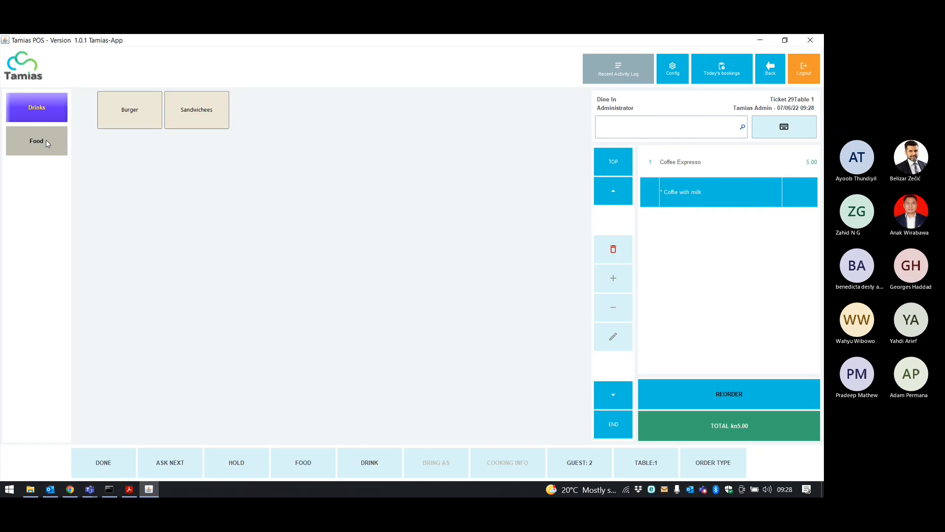
left_click(145, 113)
left_click(146, 114)
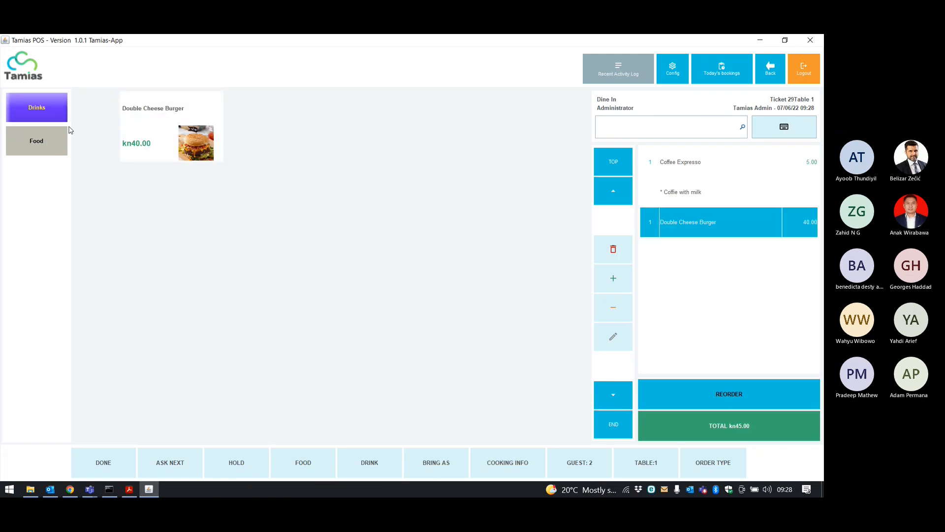
left_click(193, 121)
left_click(211, 141)
left_click(212, 144)
left_click(212, 144)
left_click(211, 144)
left_click(212, 144)
Settle the ticket's exact total of kn194.90 in cash without printing a receipt.
left_click(716, 425)
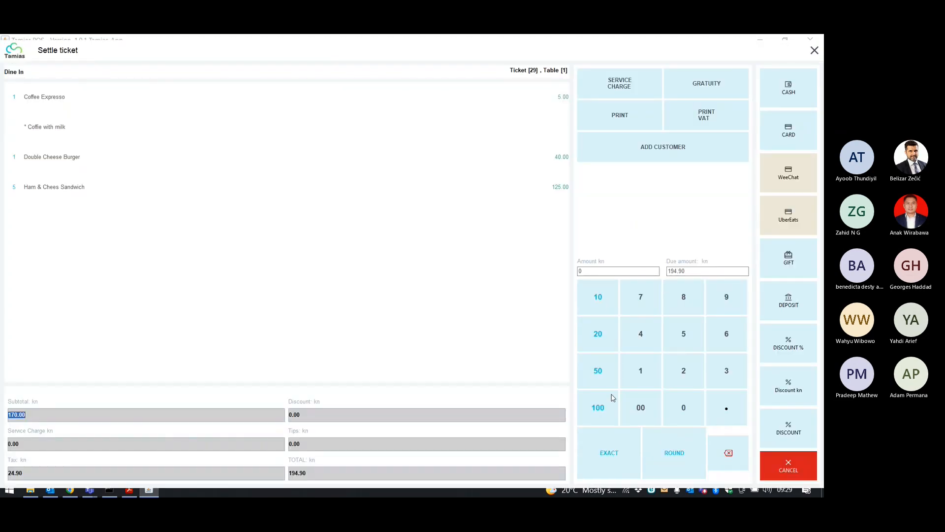
left_click(627, 452)
left_click(767, 91)
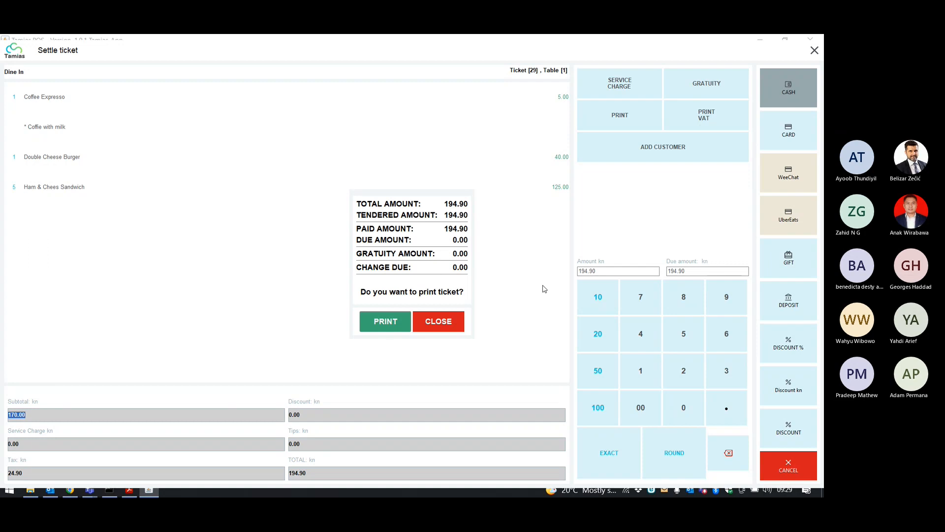
left_click(450, 322)
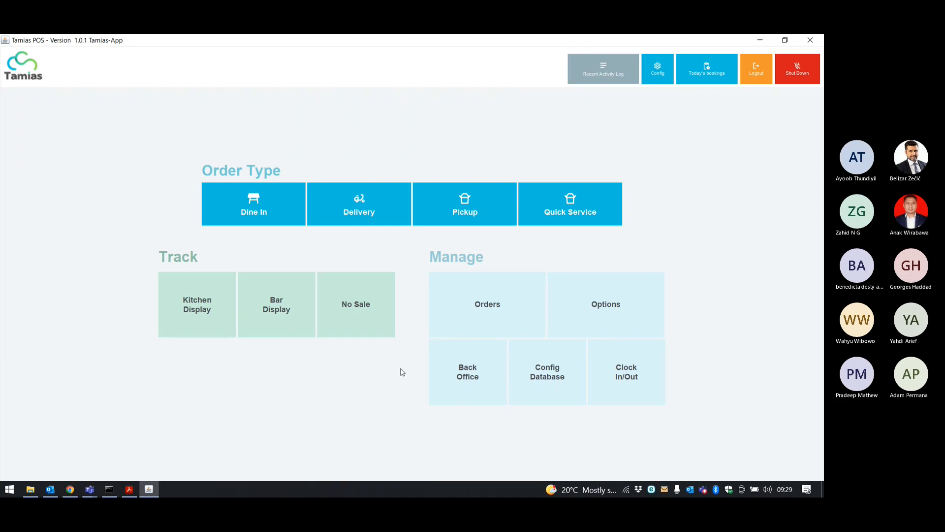
Return to WallPost in Chrome and show the Finance home dashboard.
key("alt+Tab")
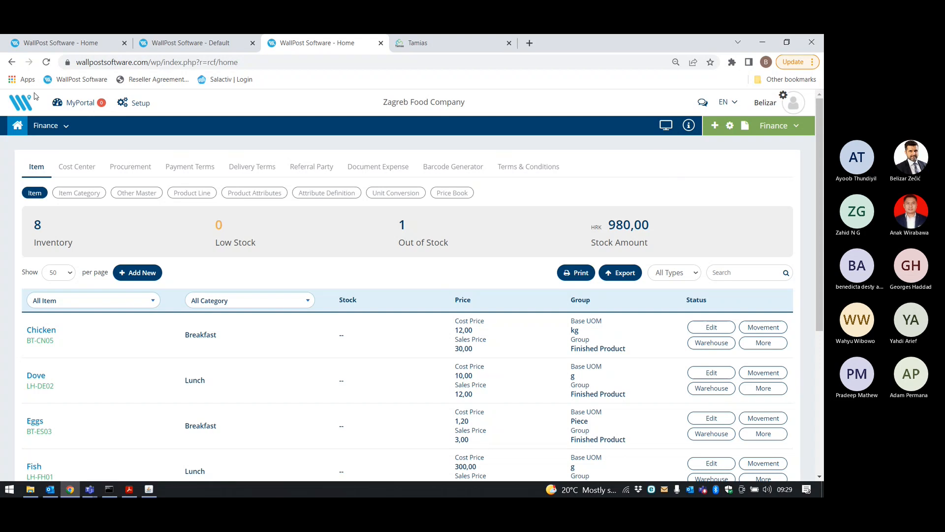
left_click(18, 126)
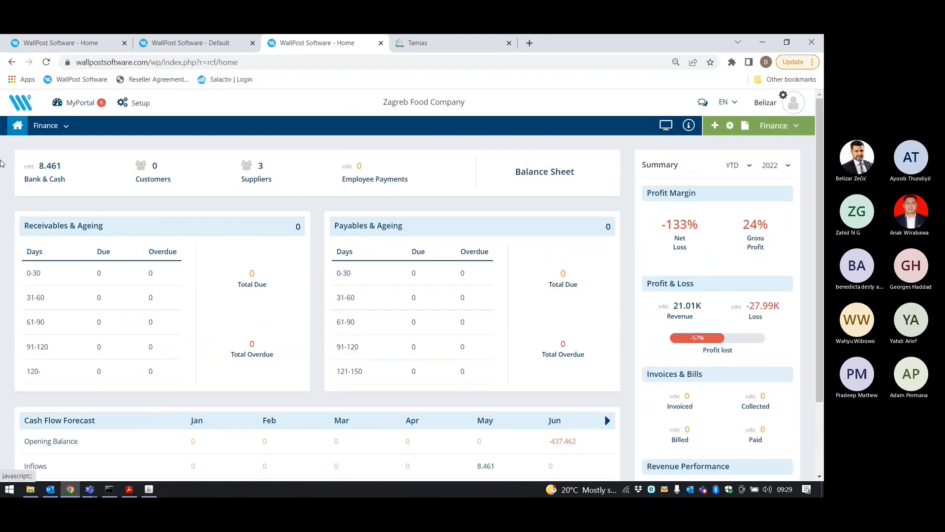
left_click(39, 127)
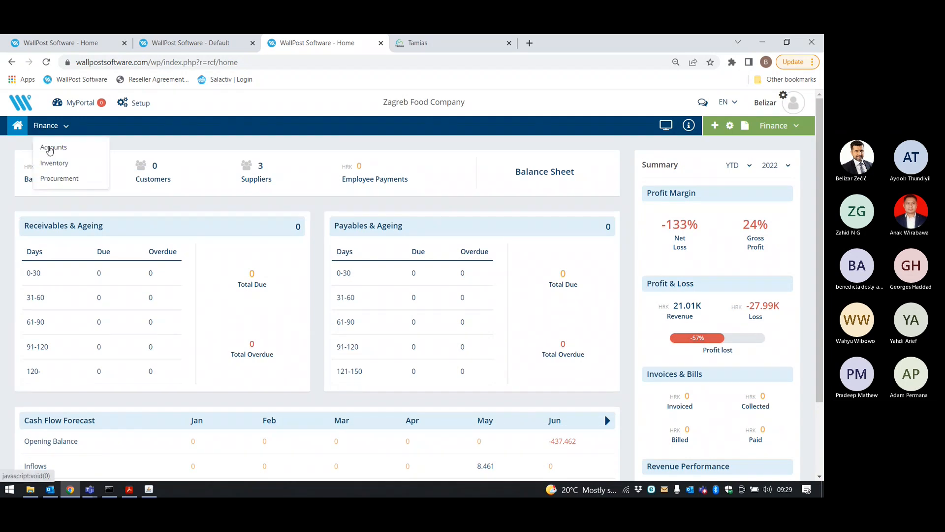
left_click(50, 151)
scroll(655, 288, "down", 2)
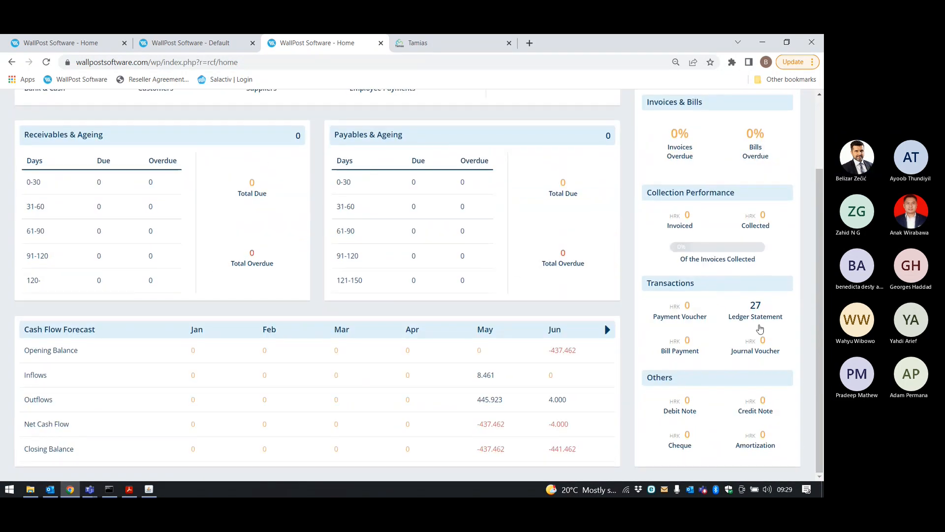
left_click(763, 350)
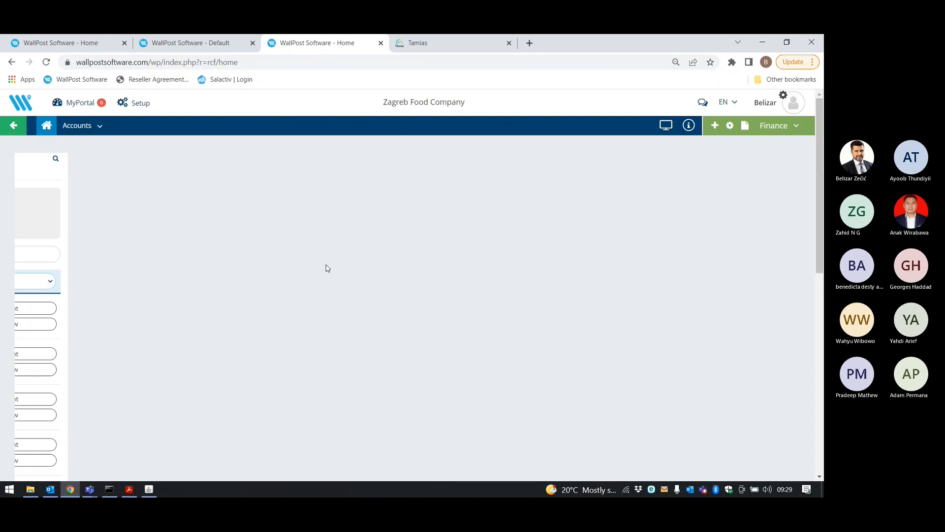
scroll(346, 240, "down", 1)
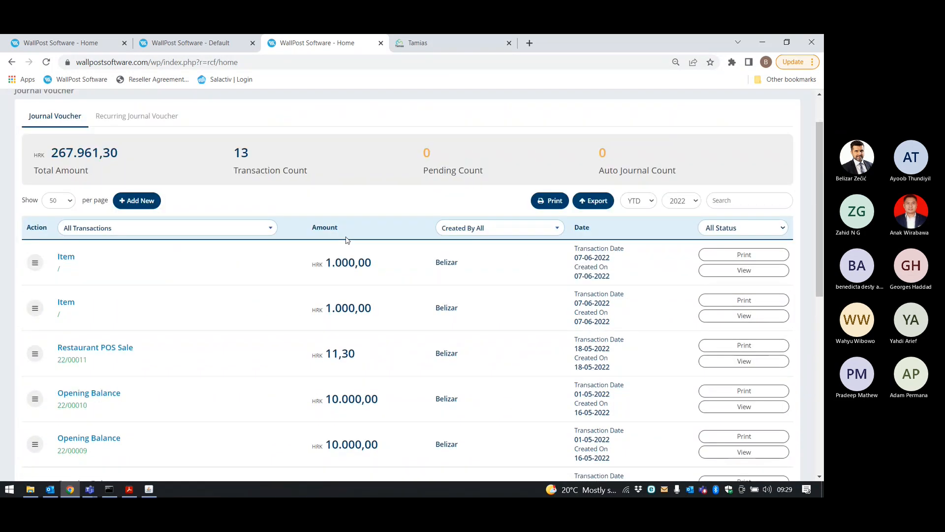
scroll(347, 240, "down", 2)
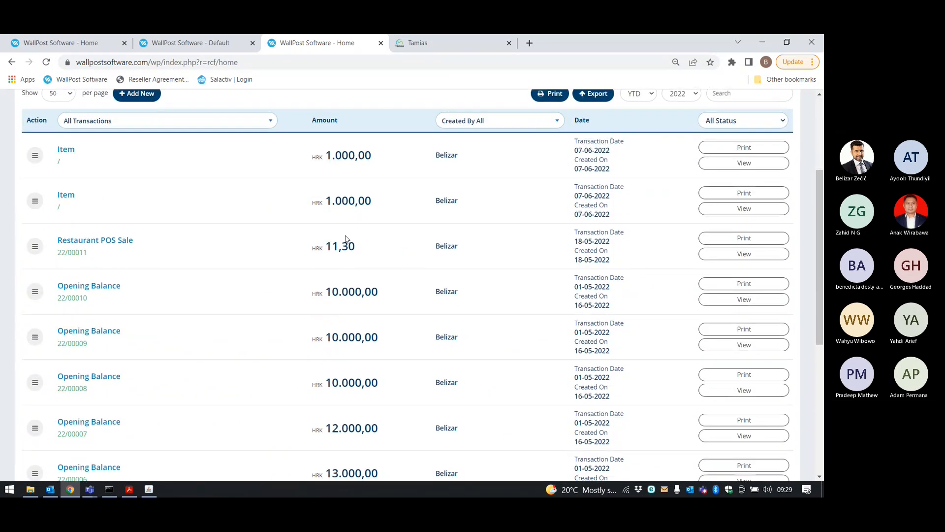
scroll(347, 240, "down", 5)
scroll(346, 236, "up", 7)
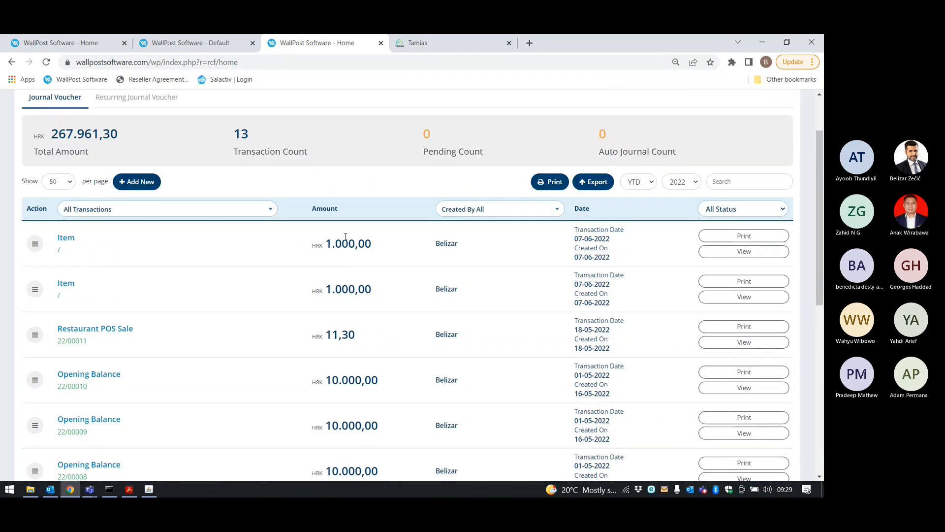
left_click(46, 62)
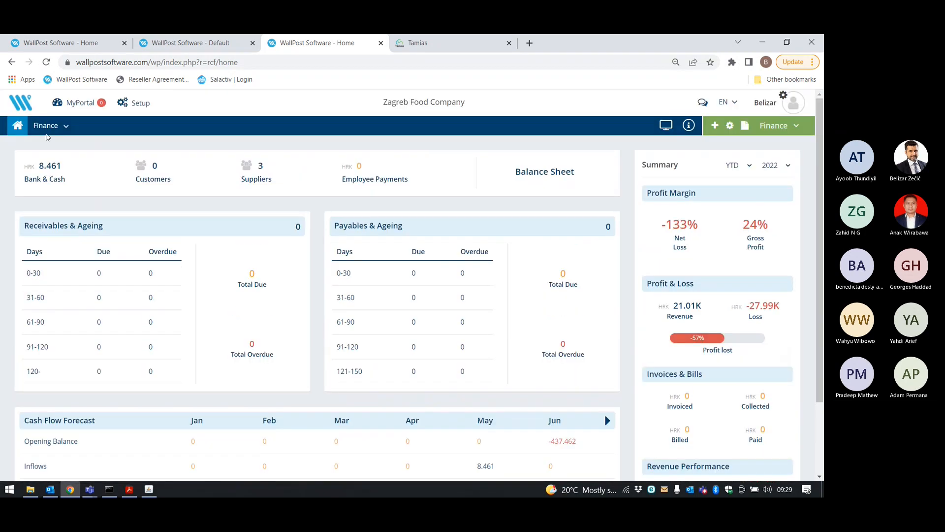
Open the Journal Voucher list under Finance Accounts, showing 13 transactions totalling HRK 267.961,30.
left_click(44, 129)
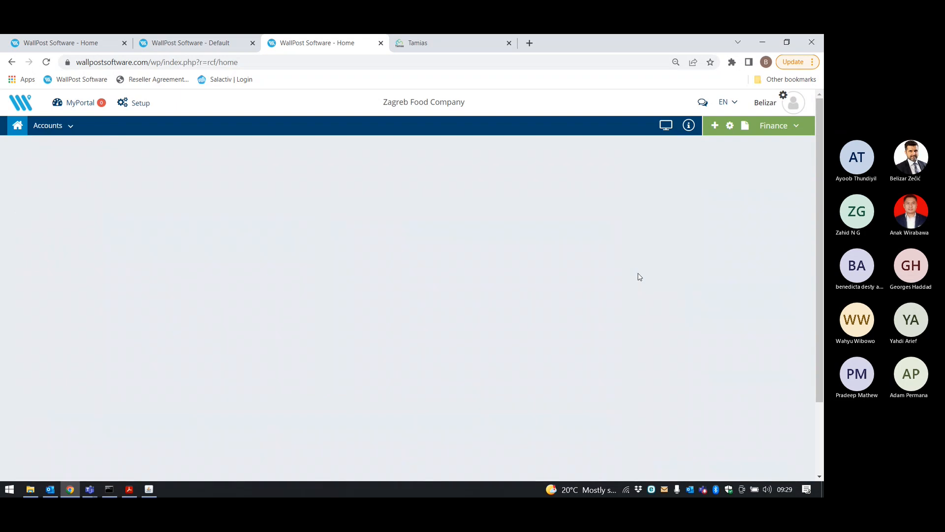
scroll(640, 276, "down", 2)
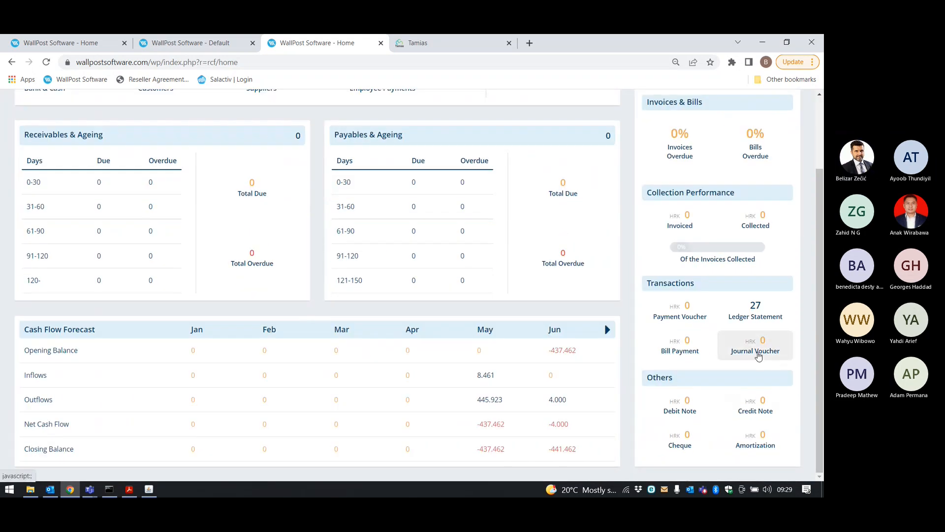
left_click(755, 349)
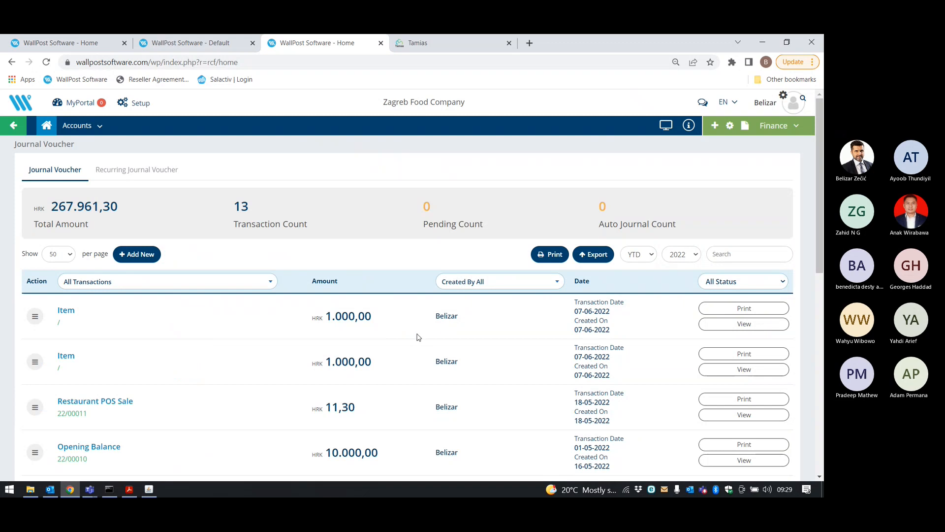
scroll(419, 337, "down", 1)
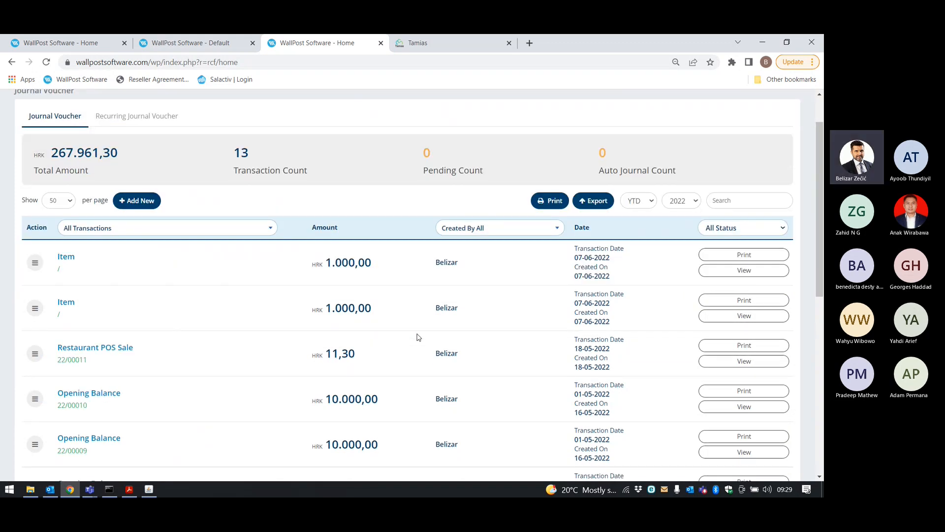
scroll(418, 338, "up", 1)
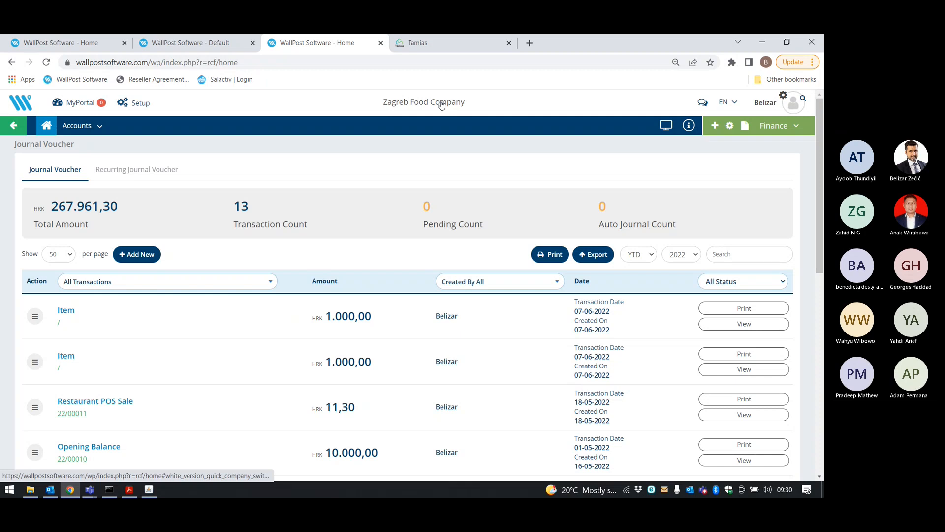
Log out of WallPost and sign back in with the saved account number.
left_click(767, 104)
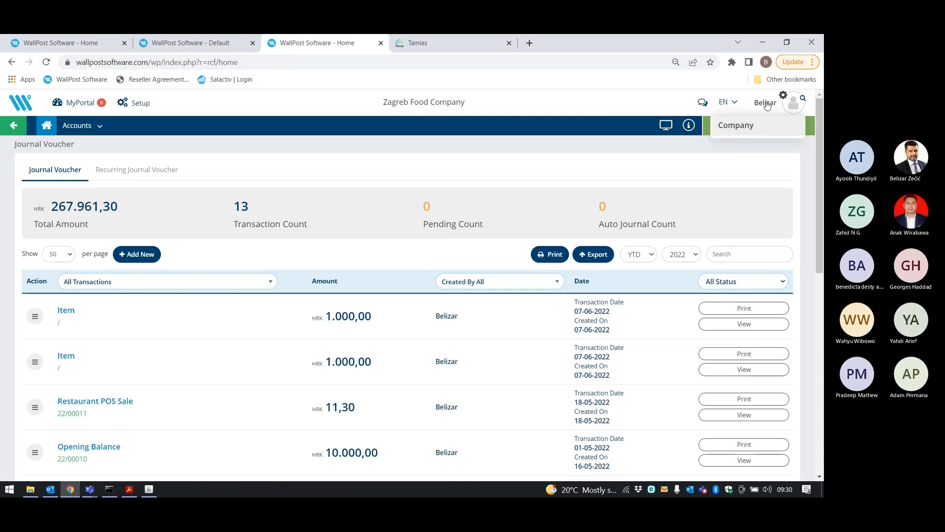
left_click(739, 238)
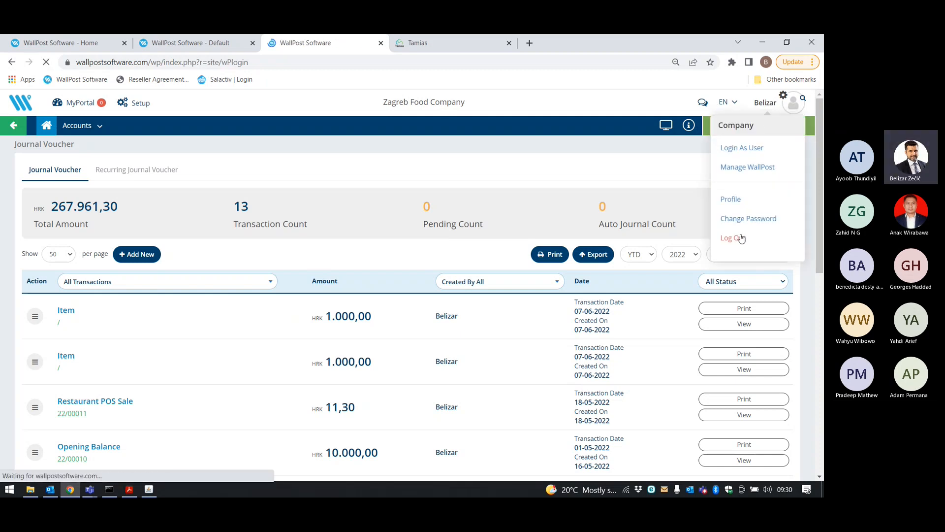
left_click(583, 258)
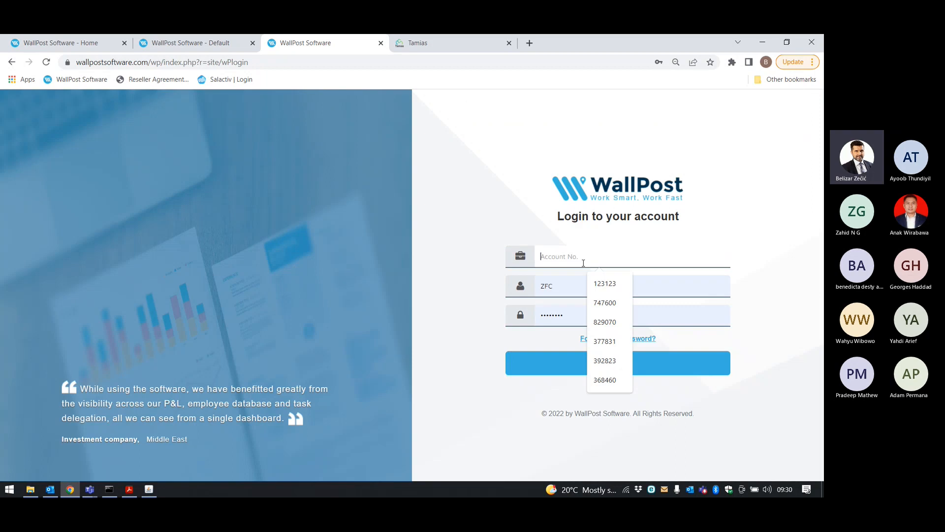
left_click(604, 321)
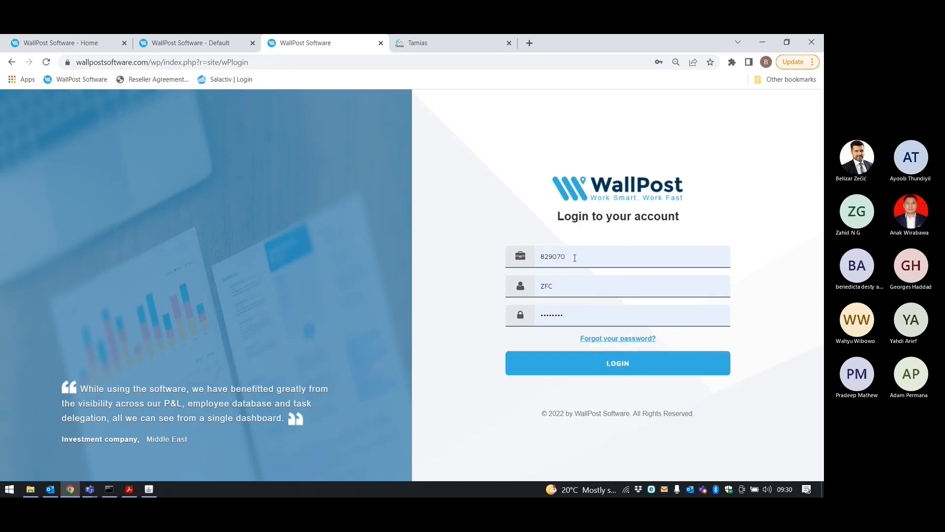
left_click(617, 363)
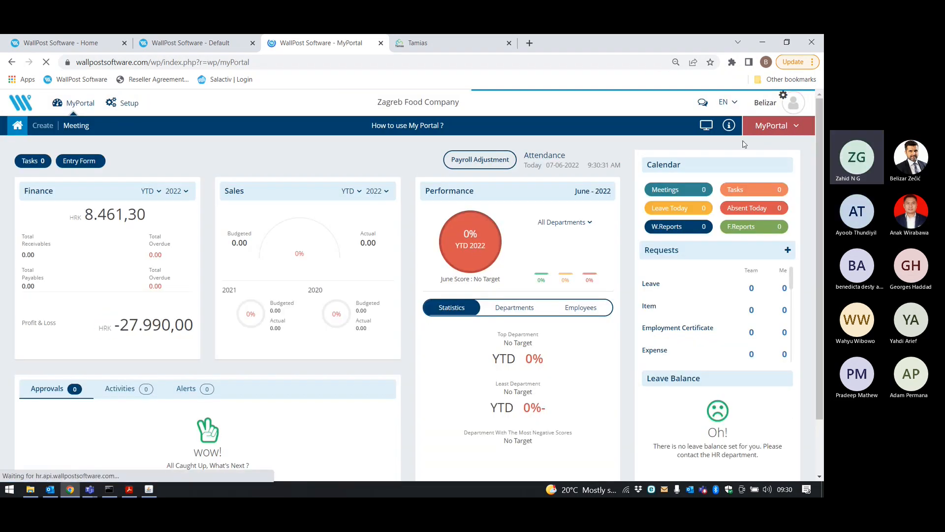
Switch to the Finance portal for Zagreb Food Company.
left_click(779, 127)
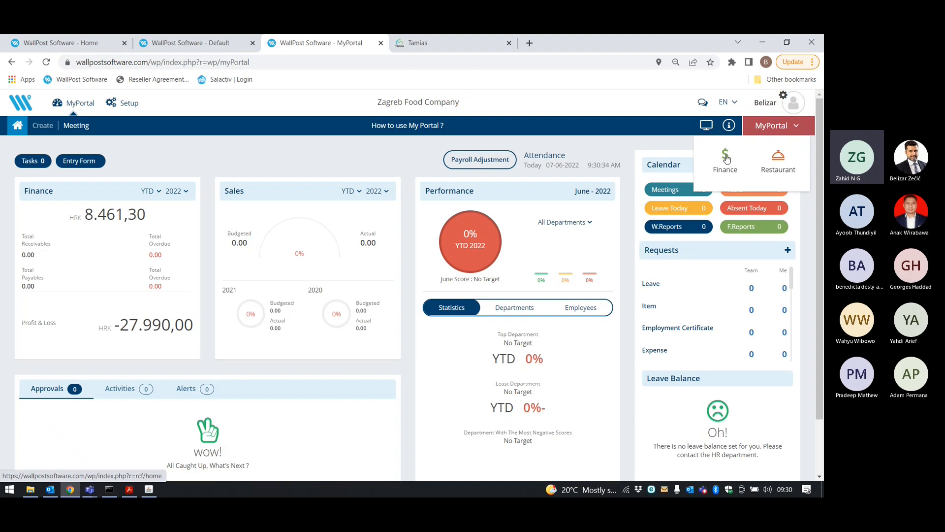
left_click(726, 158)
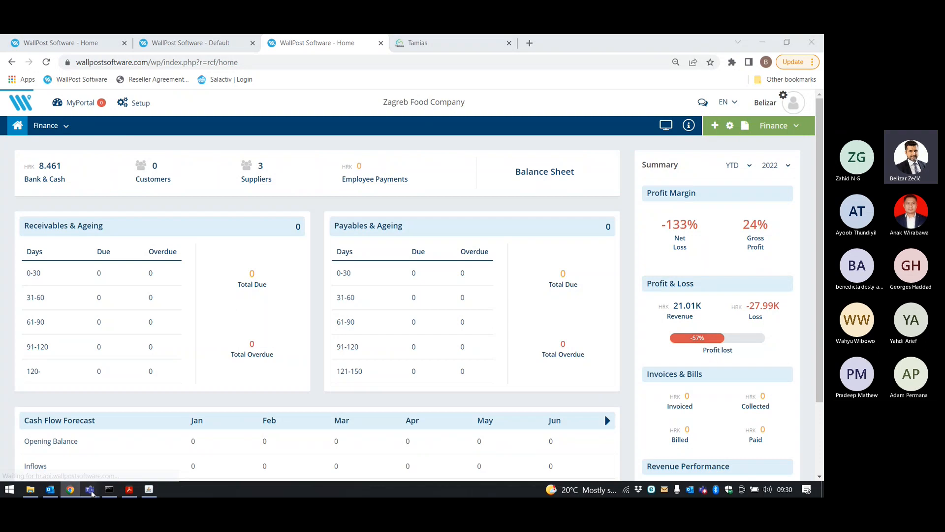
mouse_move(91, 492)
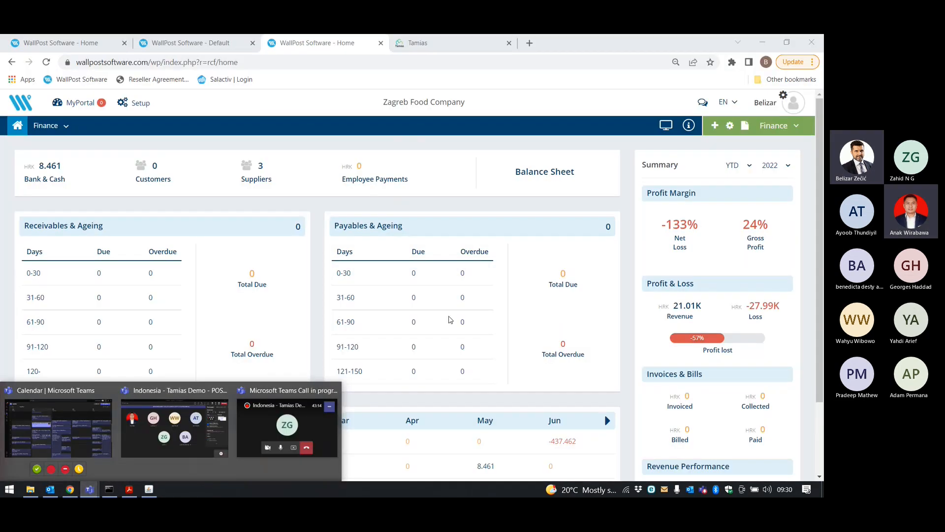
left_click(319, 227)
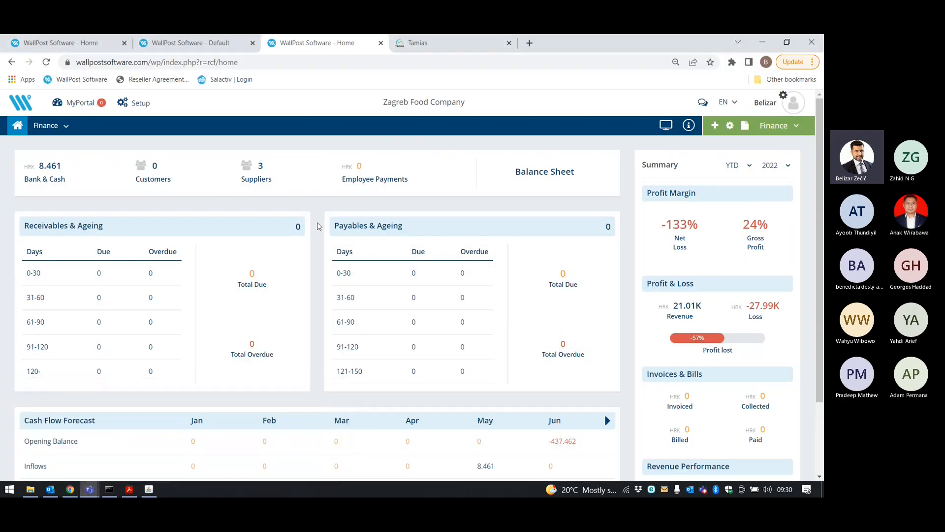
left_click(93, 489)
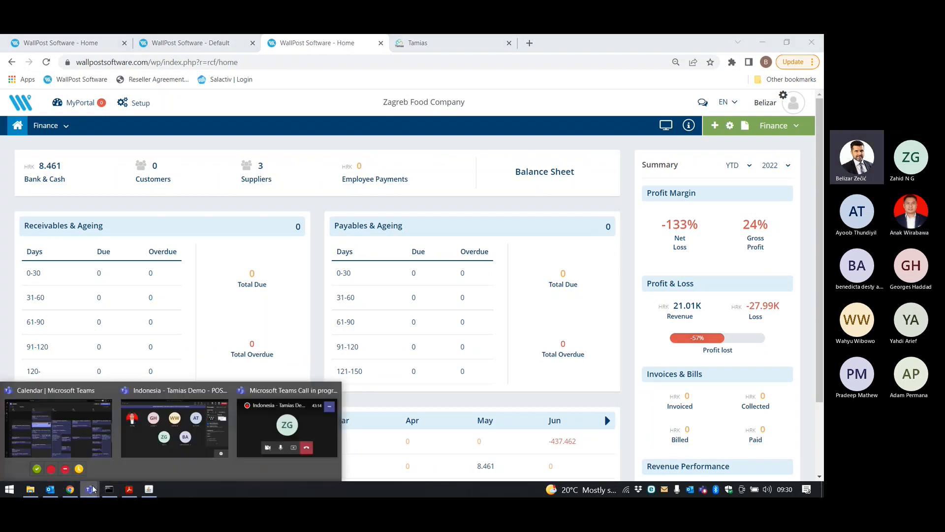
left_click(174, 430)
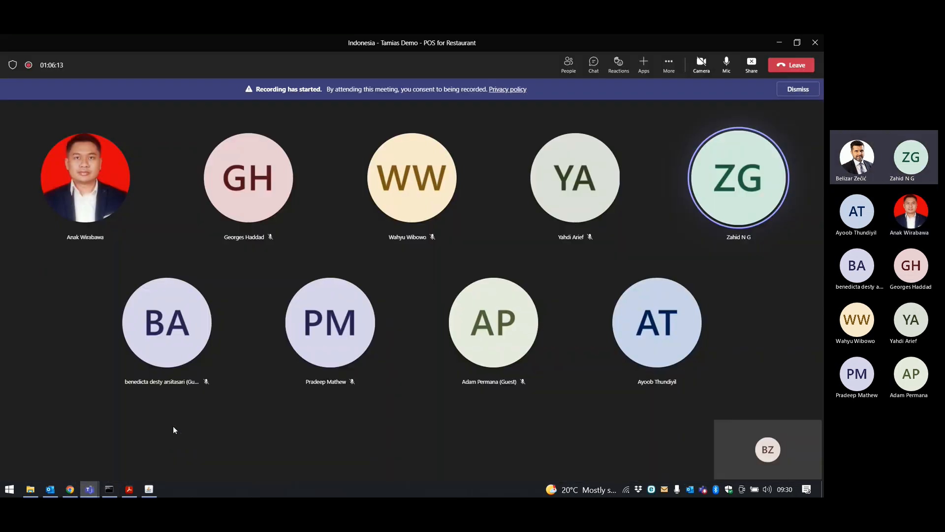
left_click(303, 384)
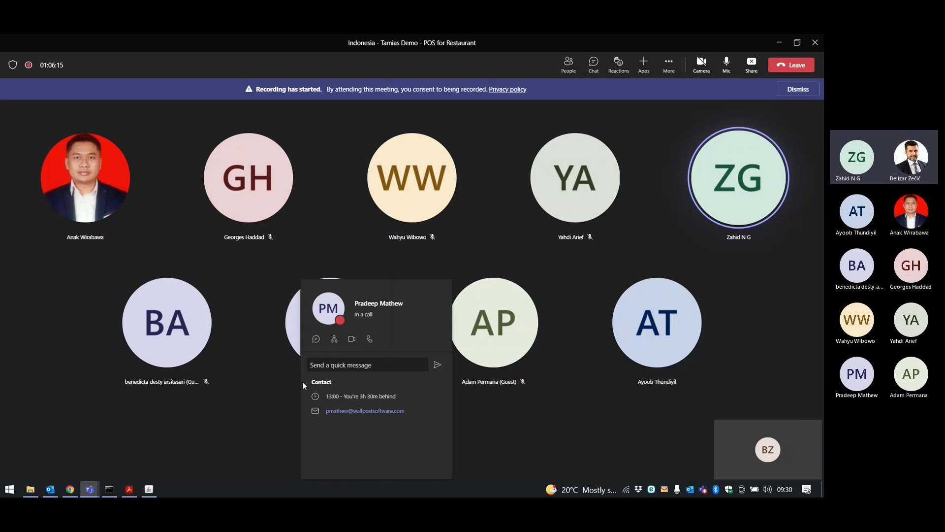
left_click(247, 425)
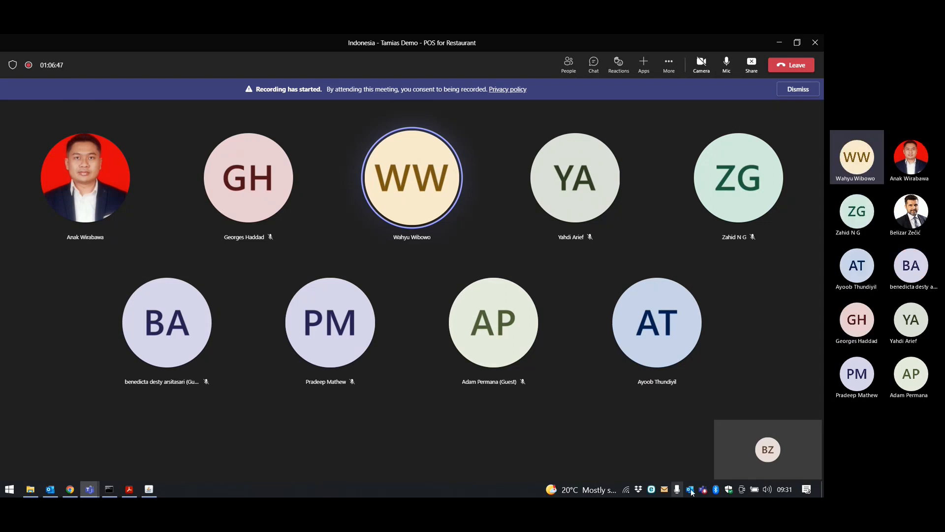
left_click(767, 489)
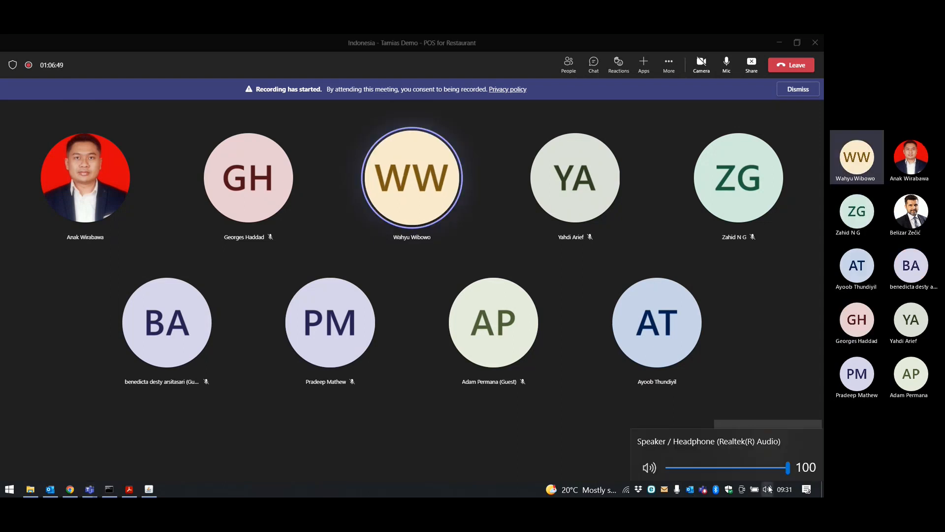
left_click(563, 437)
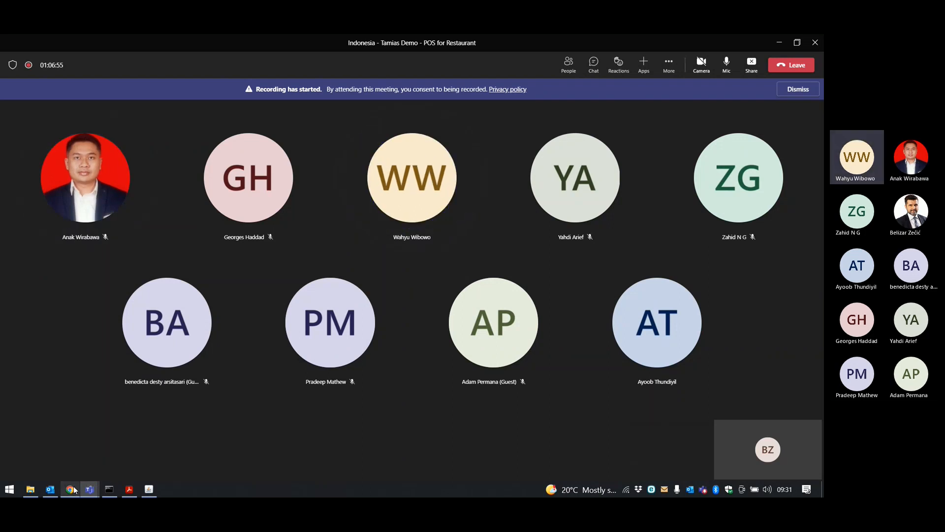
mouse_move(74, 490)
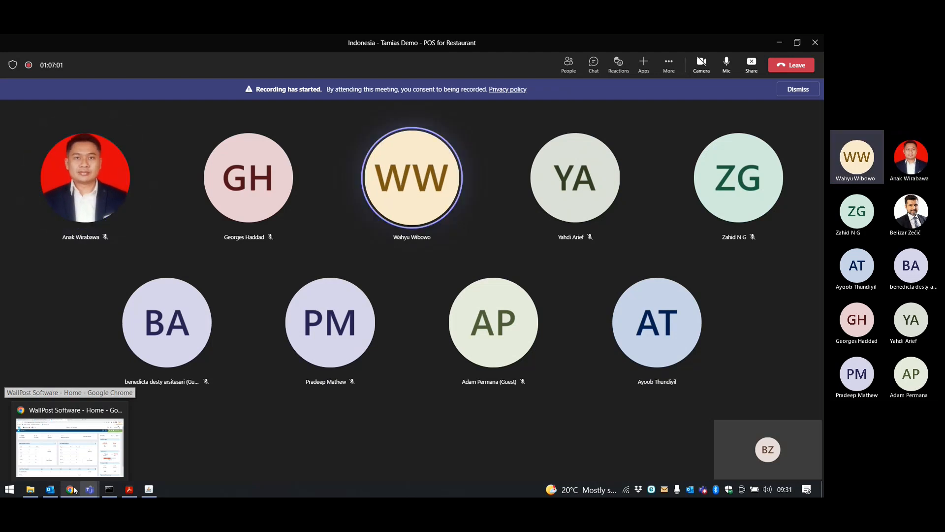
left_click(79, 469)
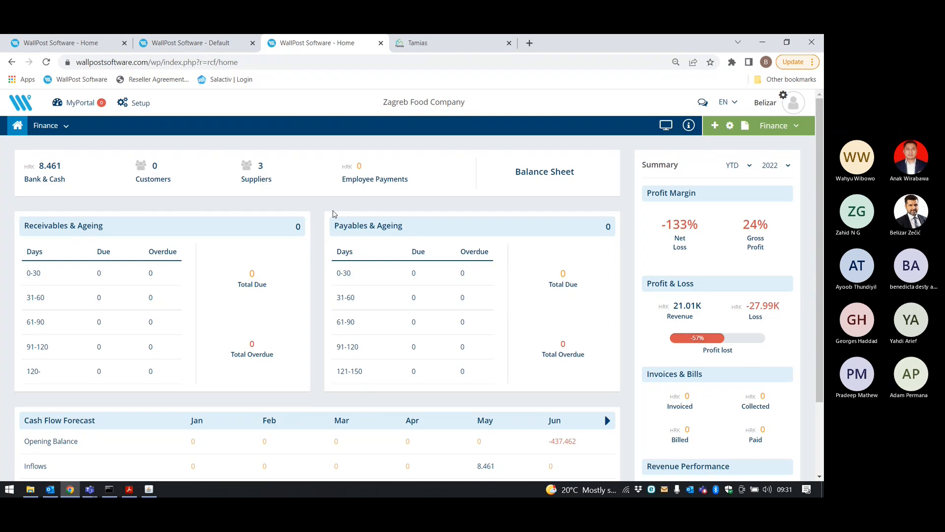
In Tamias POS, start a delivery order with the secret key, skip client search, and open the Orders list.
left_click(149, 489)
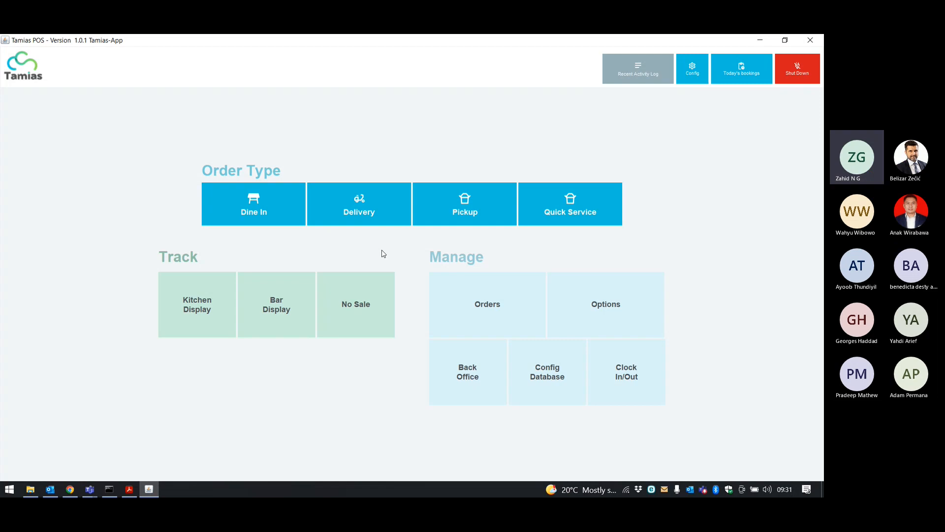
left_click(368, 221)
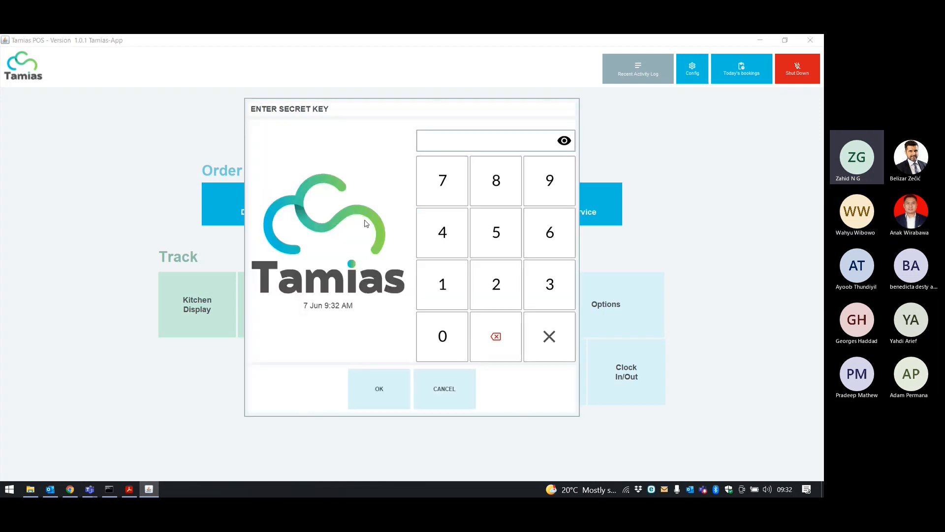
left_click(428, 292)
left_click(428, 292)
left_click(427, 292)
left_click(428, 292)
left_click(388, 392)
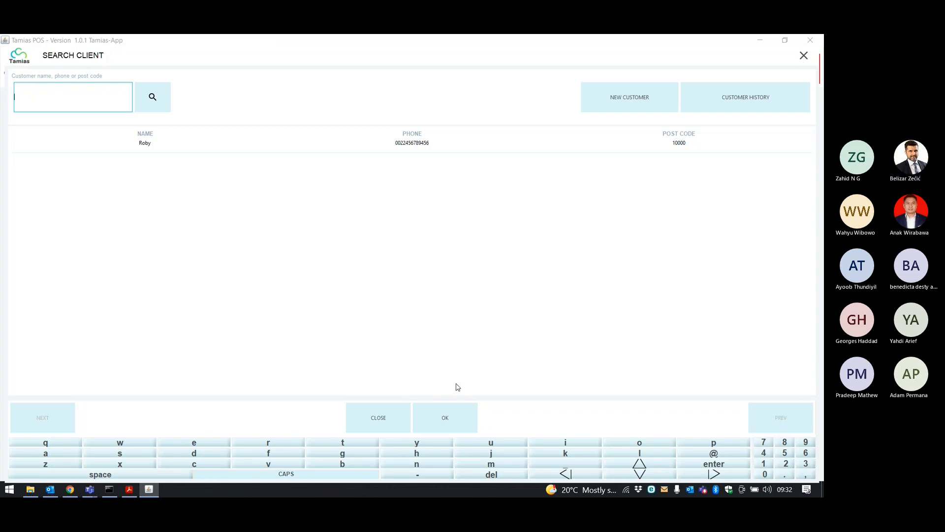
left_click(392, 418)
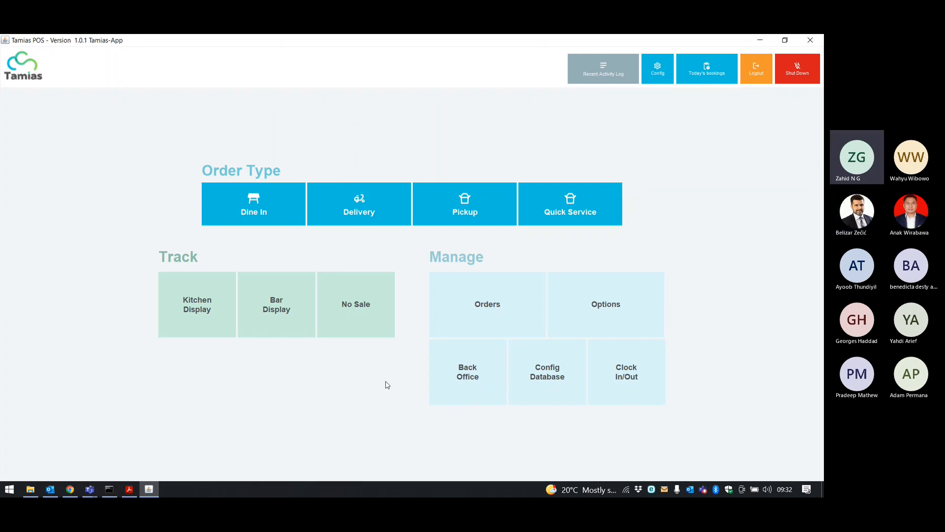
left_click(463, 315)
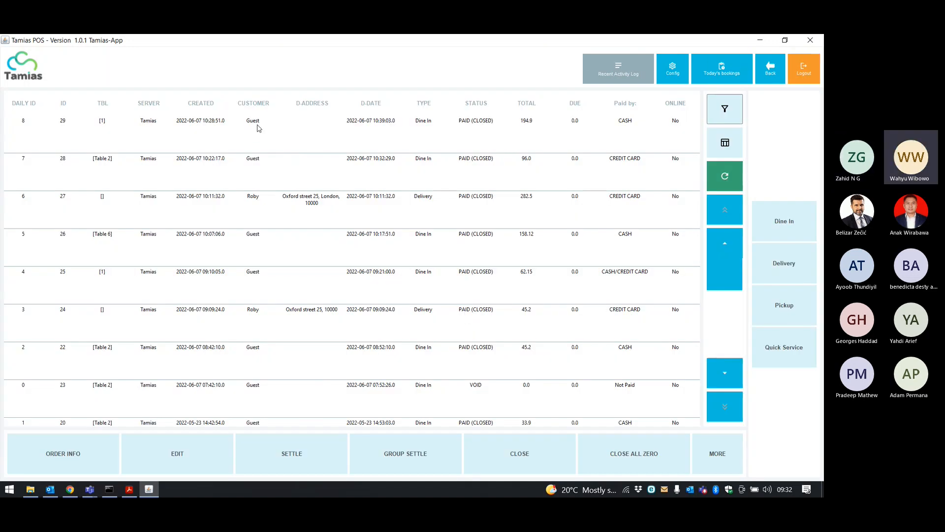
Select only the 282.50 kn delivery order in the orders list.
left_click(257, 128)
left_click(270, 204)
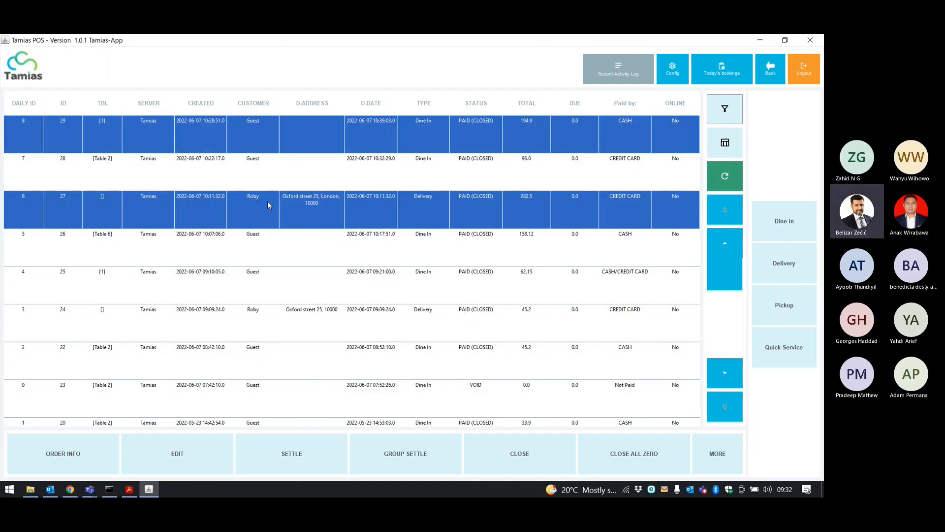
left_click(233, 134)
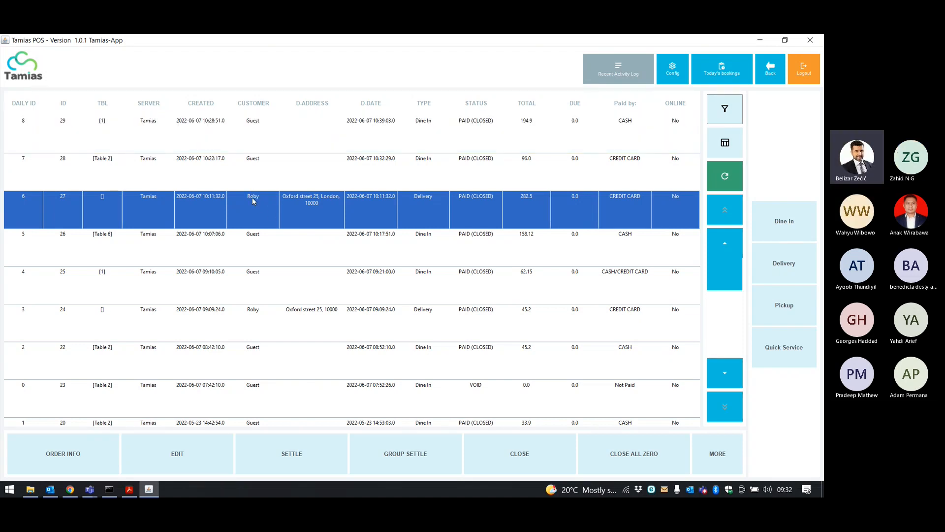
left_click(253, 201)
left_click(293, 202)
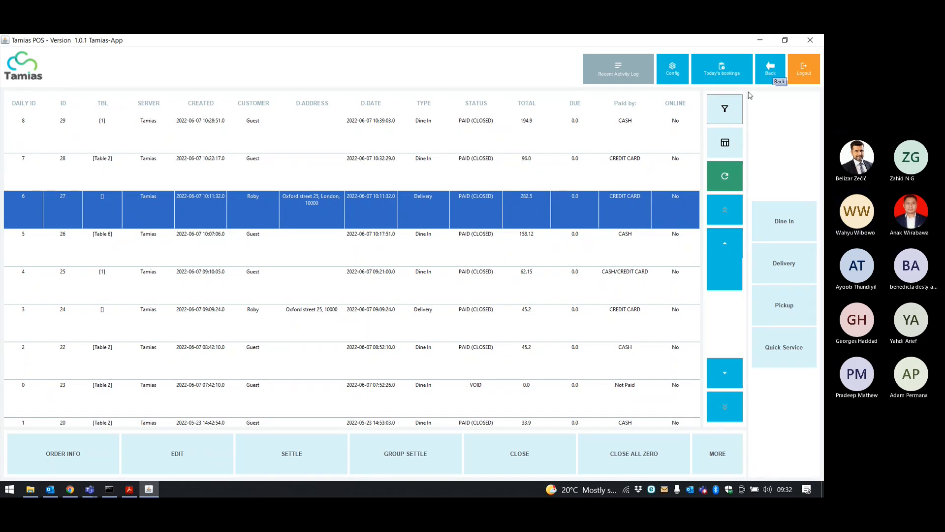
Review delivery order 27's receipt, then close it and return to the main menu.
left_click(80, 460)
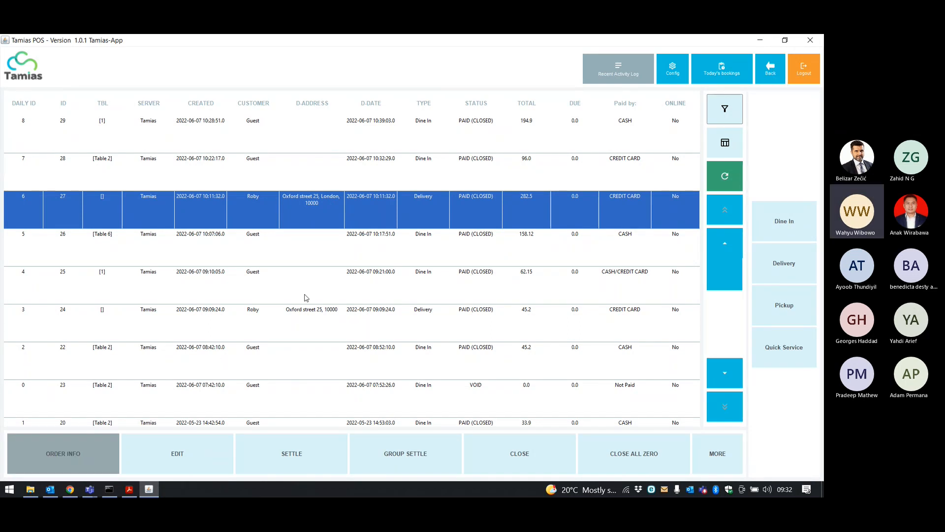
scroll(429, 234, "down", 3)
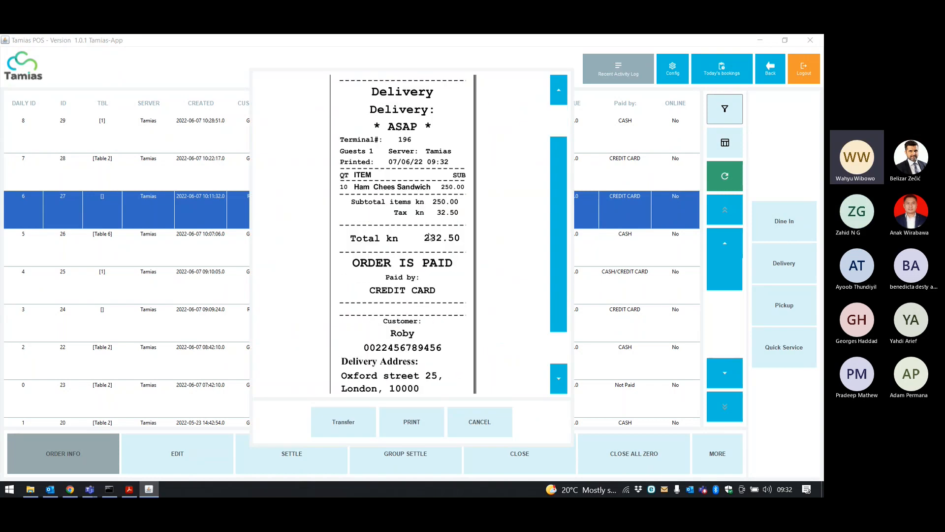
scroll(429, 236, "up", 3)
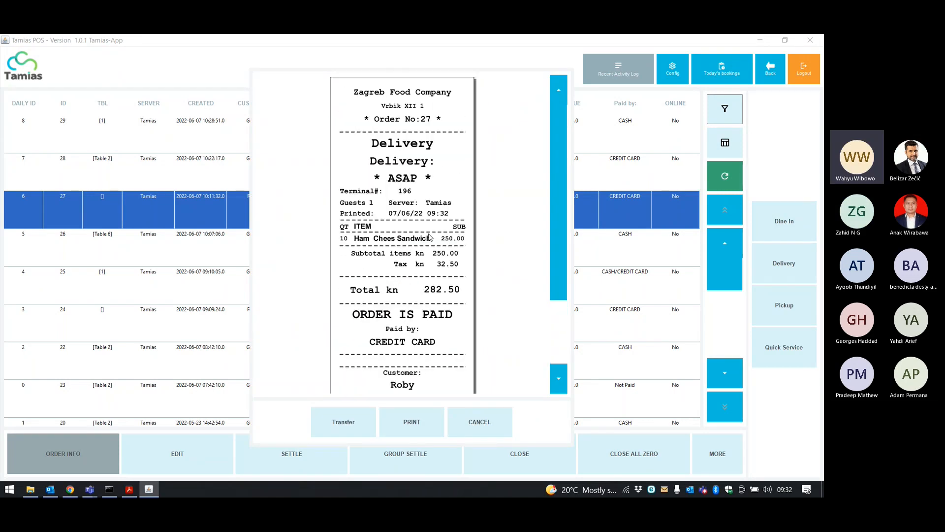
left_click(763, 79)
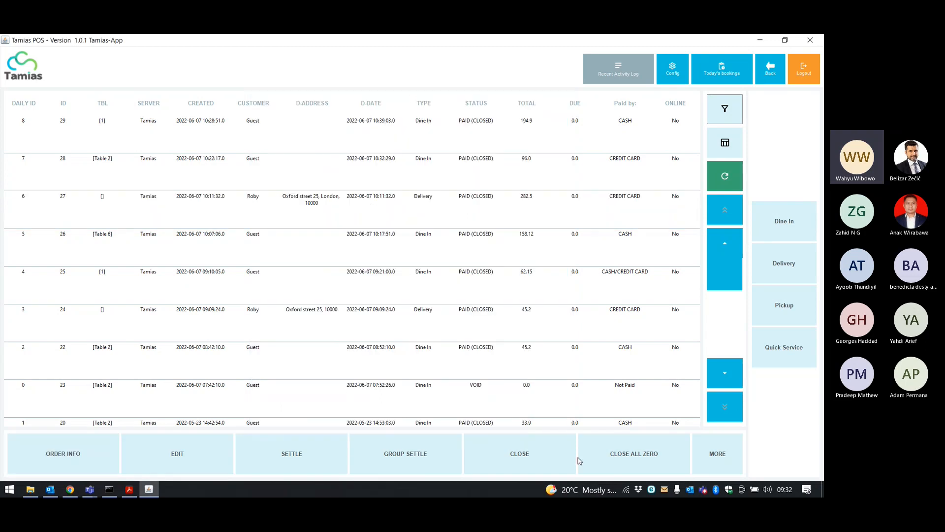
left_click(771, 74)
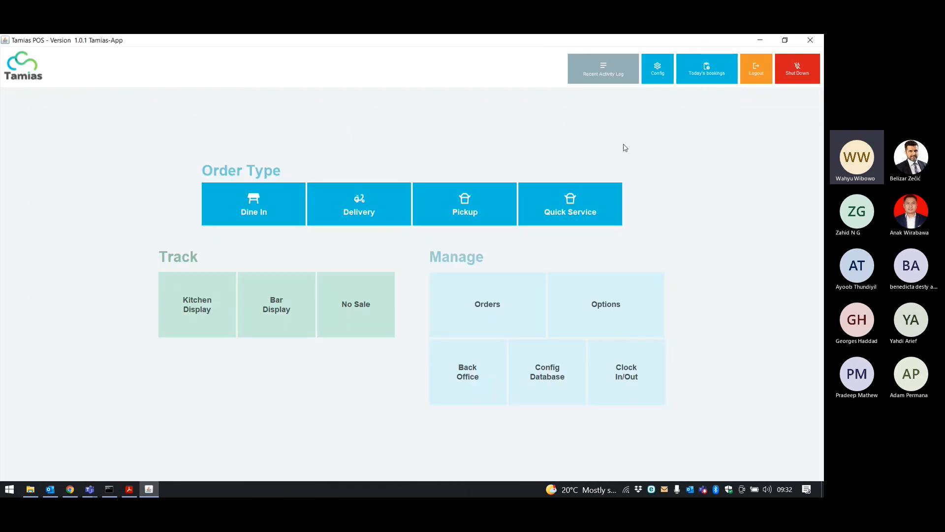
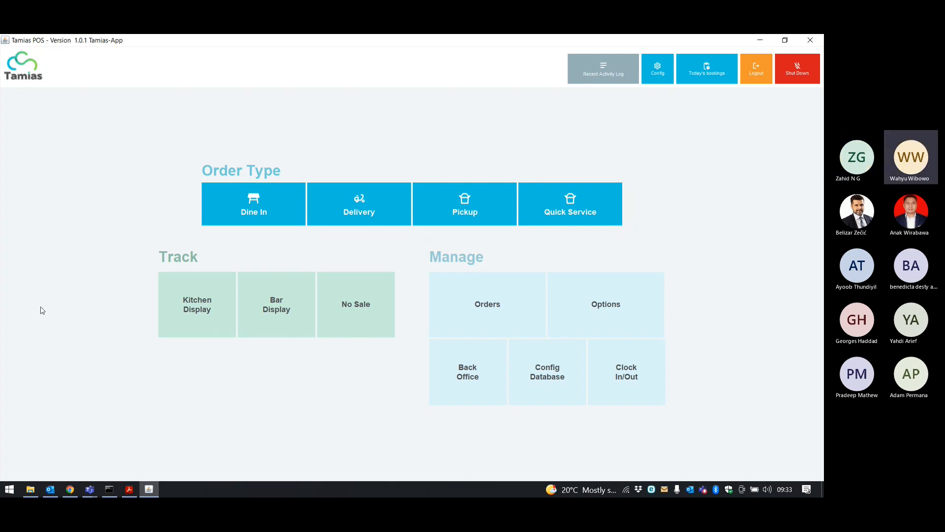
Bring the WallPost finance dashboard, showing 8.461 HRK bank and cash, in front of Tamias POS.
left_click(69, 489)
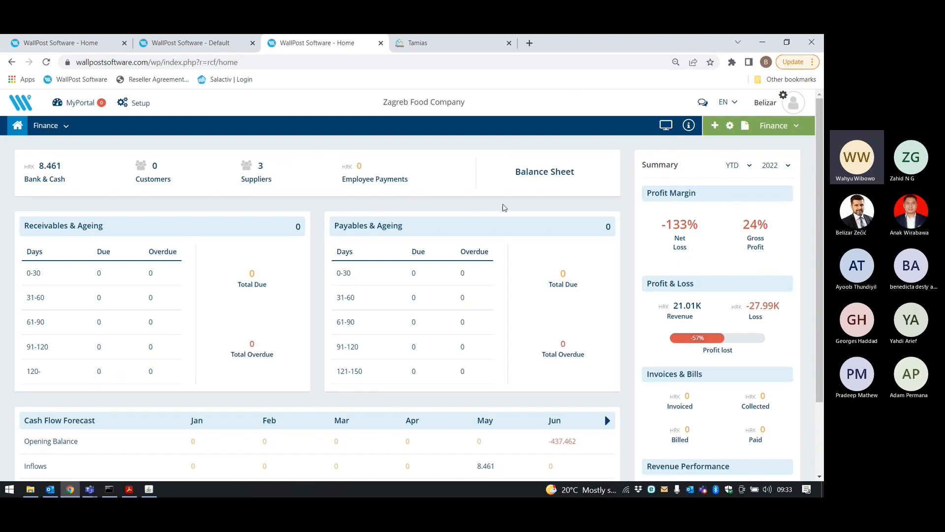
Check Double Cheese Burger at 266,40 on WallPost's Restaurant dashboard, then return to Tamias POS.
mouse_move(775, 127)
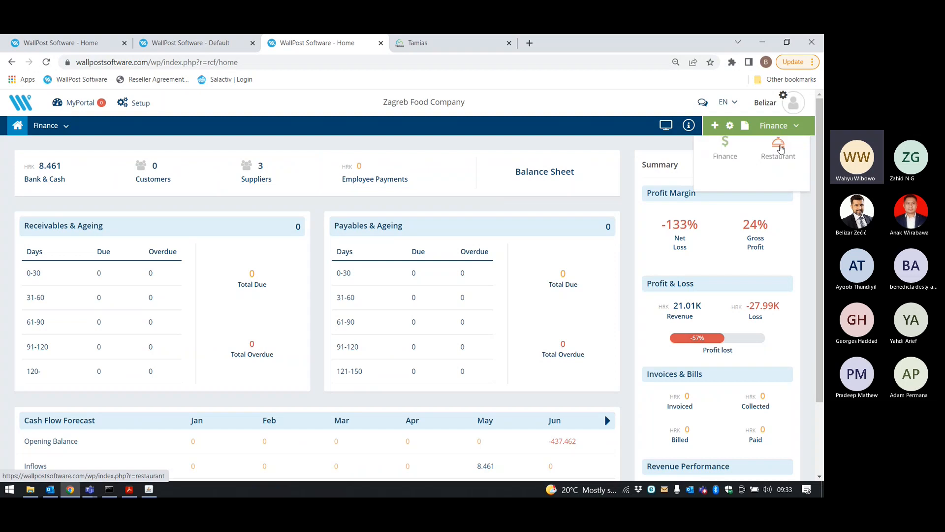
left_click(783, 155)
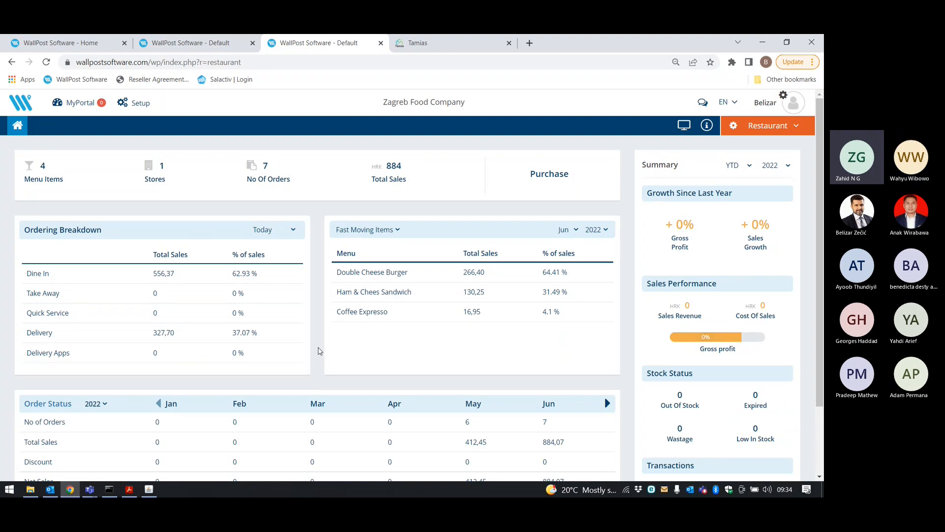
key("alt+Tab")
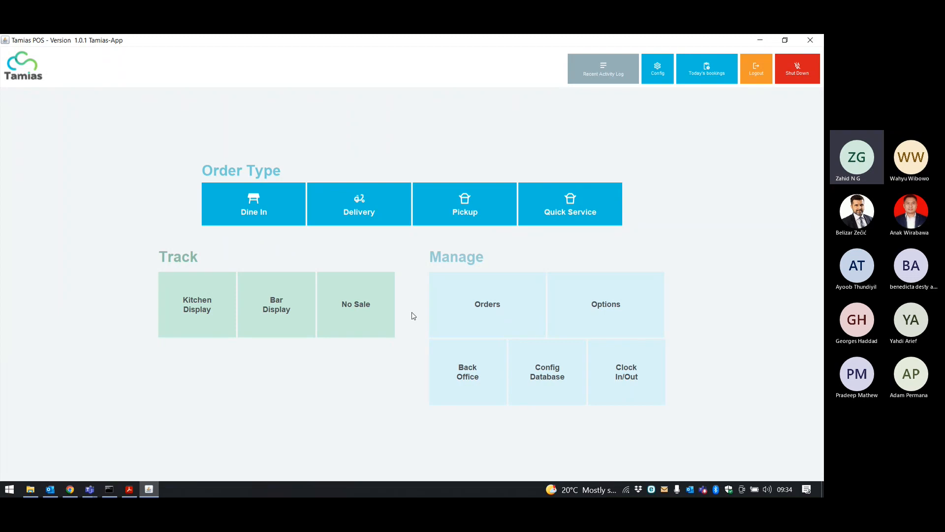
Open the Tamias POS Back Office and its Explorers menu, then return to the WallPost restaurant dashboard.
left_click(589, 308)
left_click(164, 190)
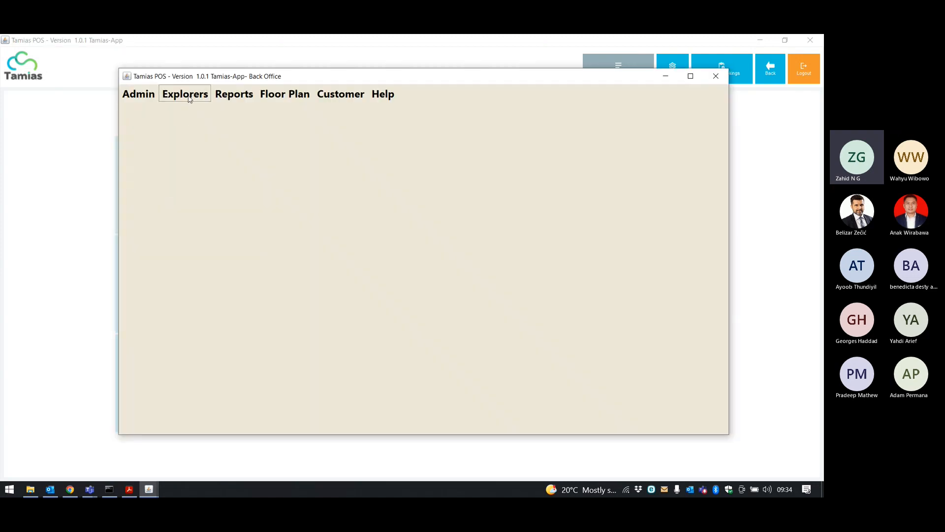
left_click(190, 98)
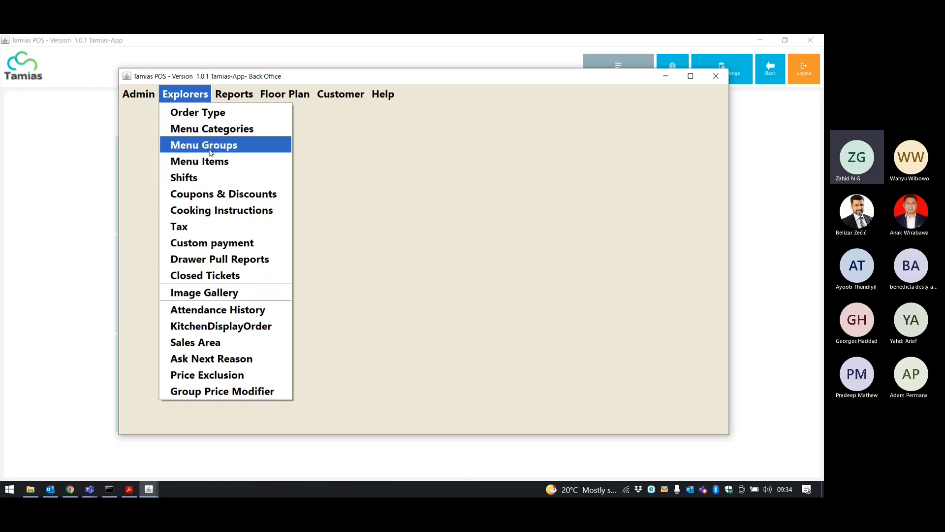
left_click(70, 489)
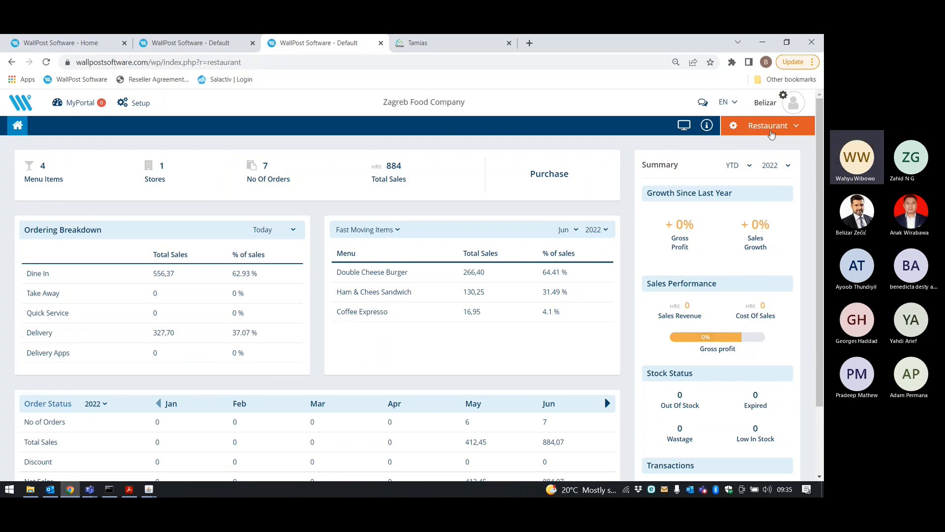
Review the Finance Inventory dashboard (Breakfast -20,00, Lunch 1.000,00) and reveal the report categories.
left_click(771, 126)
left_click(721, 157)
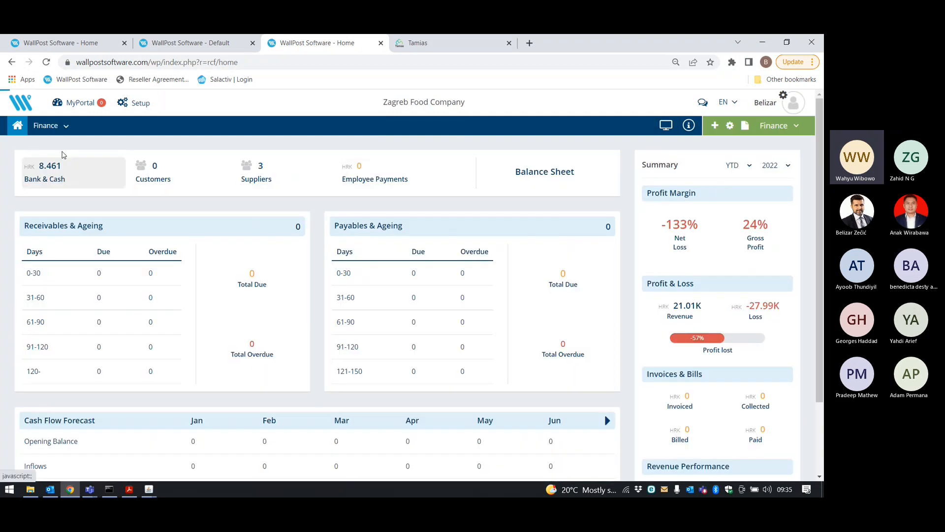
left_click(47, 126)
left_click(58, 165)
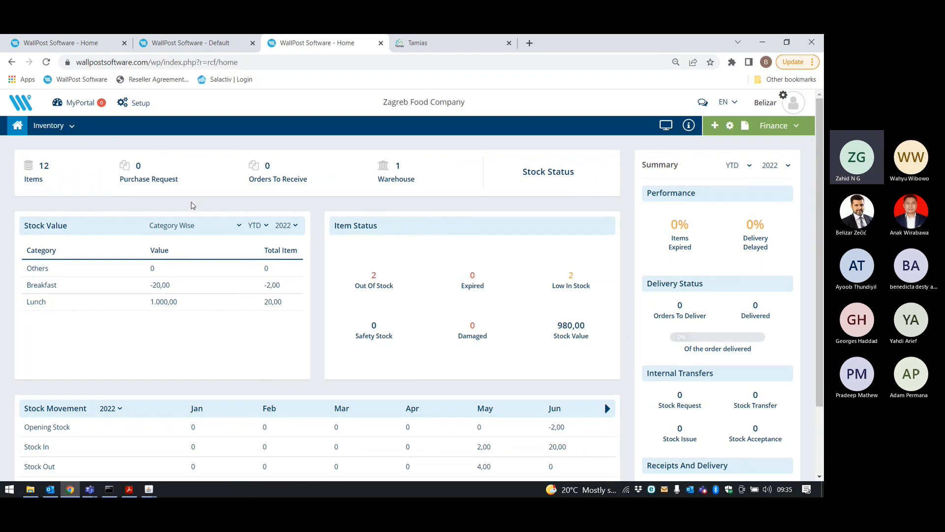
scroll(193, 206, "down", 1)
scroll(192, 205, "down", 1)
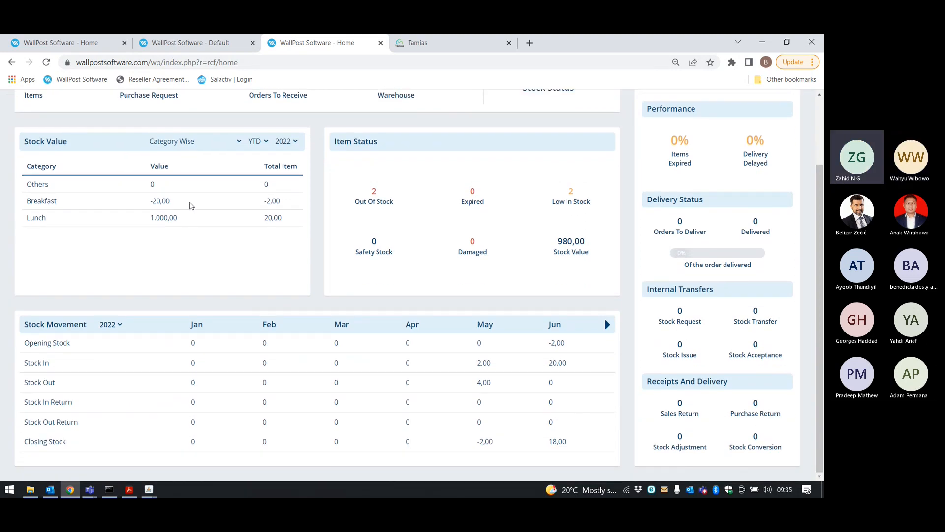
scroll(191, 206, "up", 2)
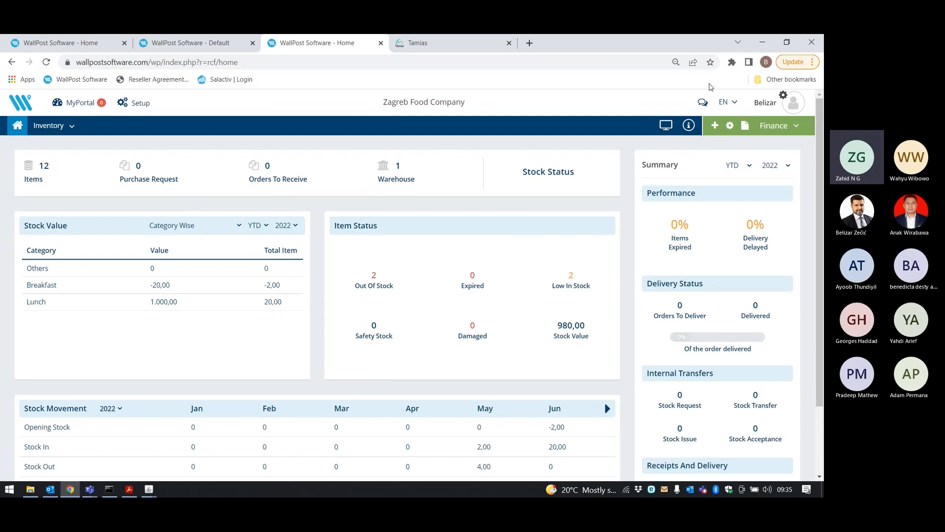
left_click(746, 126)
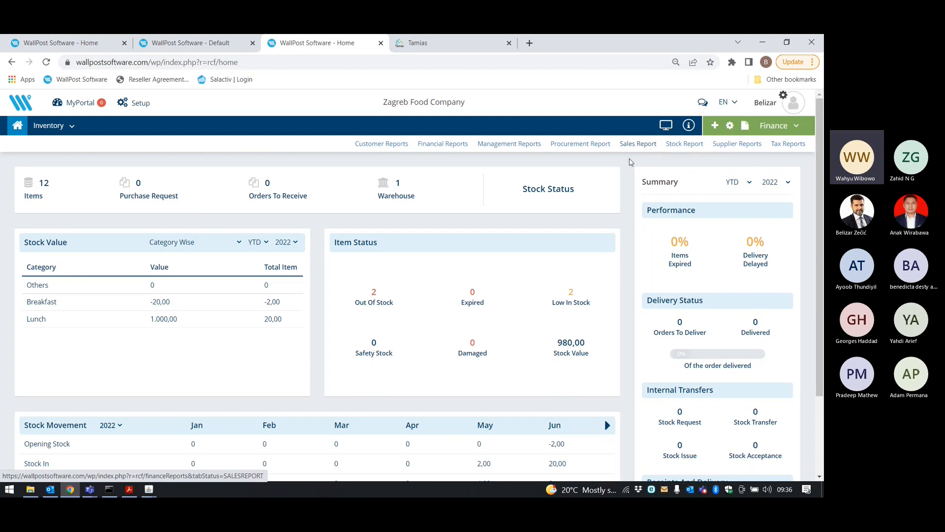
View the Profit & Loss Statement with Revenues 21.010,00 and Cost of Sales 16.000,00 expanded.
left_click(455, 146)
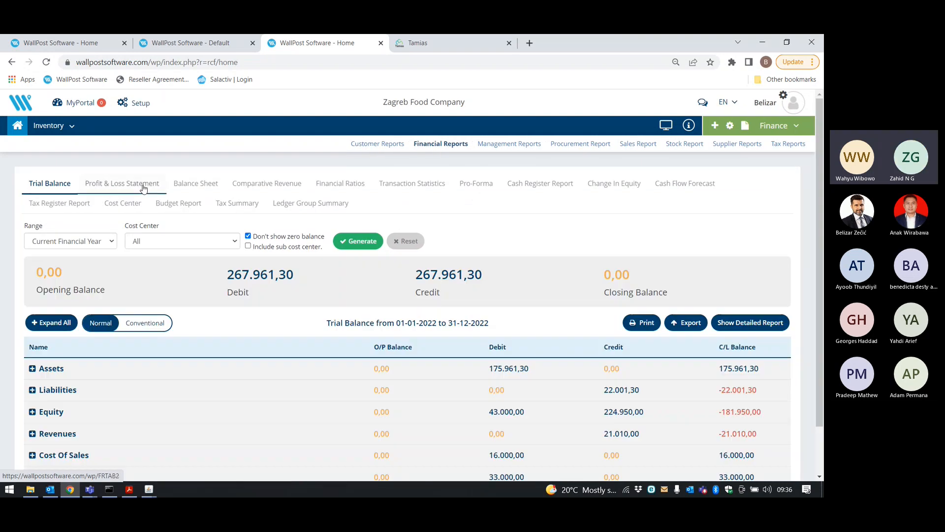
left_click(143, 189)
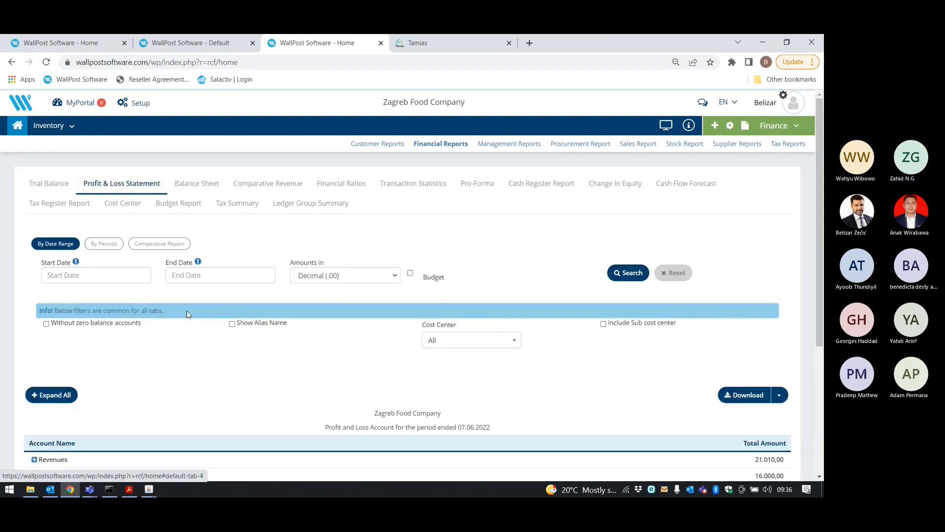
scroll(187, 321, "down", 4)
left_click(34, 261)
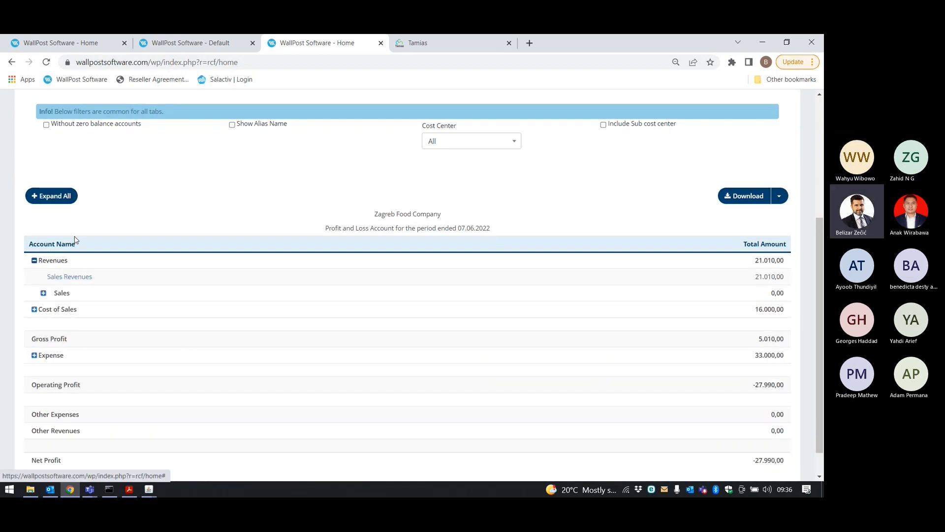
left_click(34, 309)
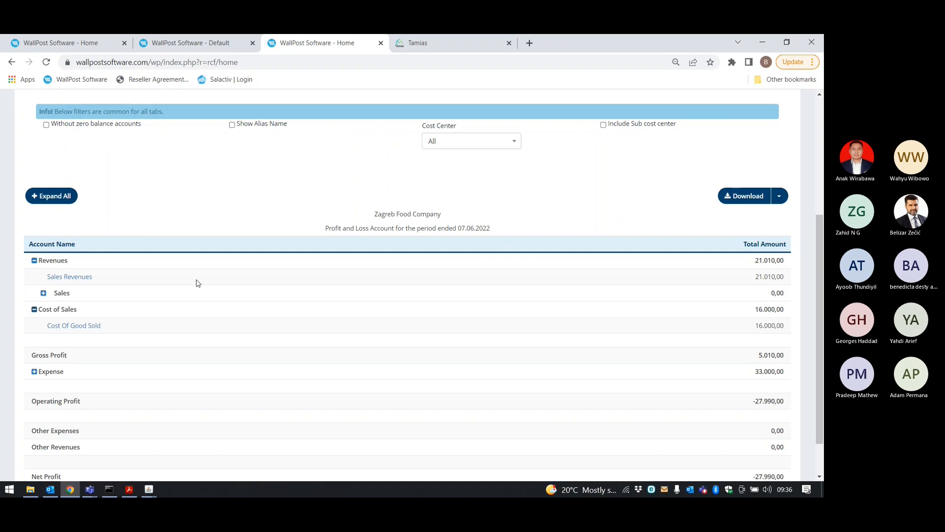
scroll(197, 282, "up", 4)
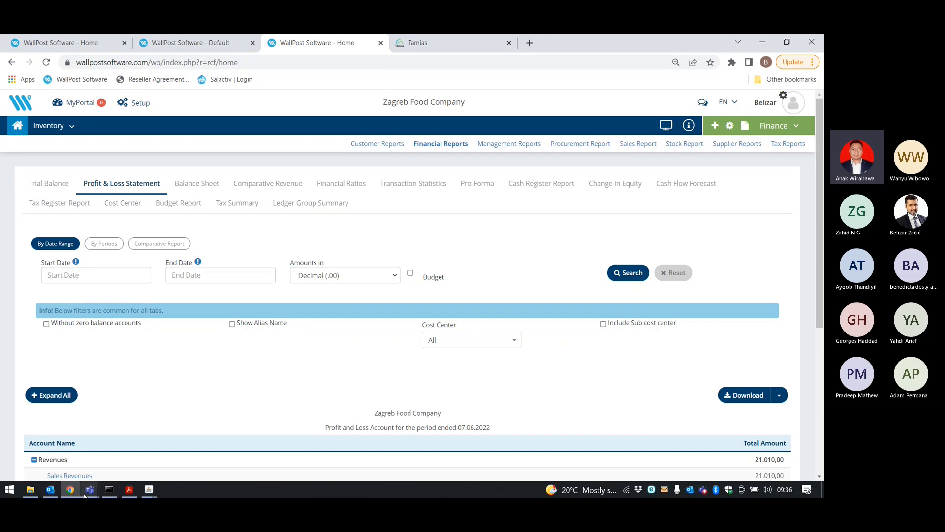
Bring the Teams meeting forward, then briefly show the Tamias POS home screen.
mouse_move(91, 494)
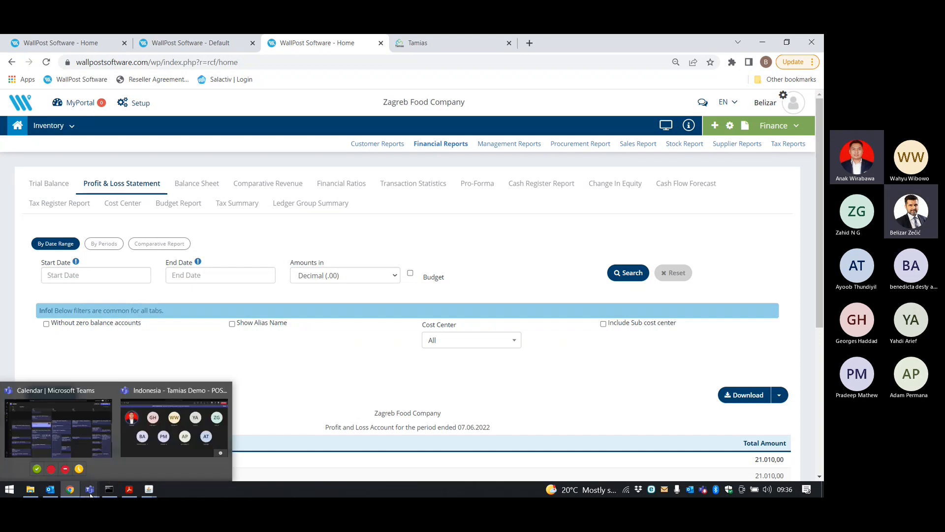
left_click(162, 447)
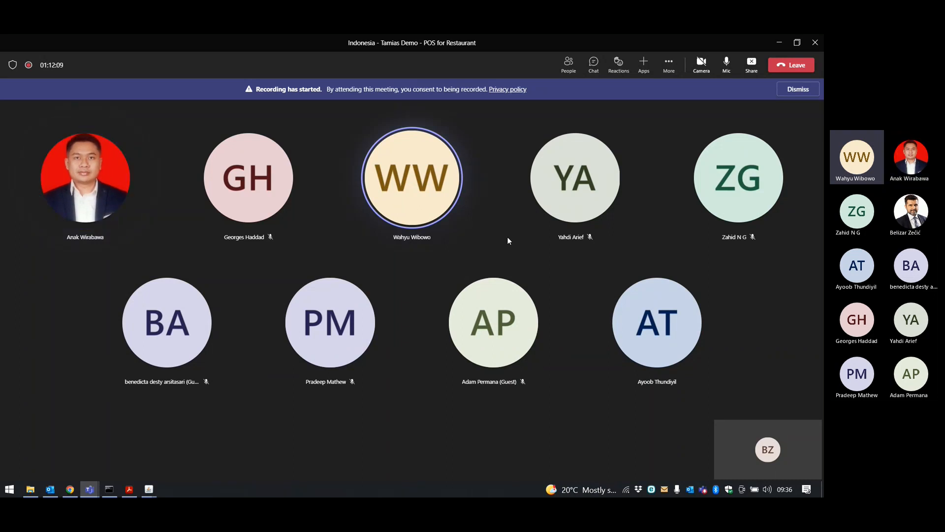
mouse_move(144, 492)
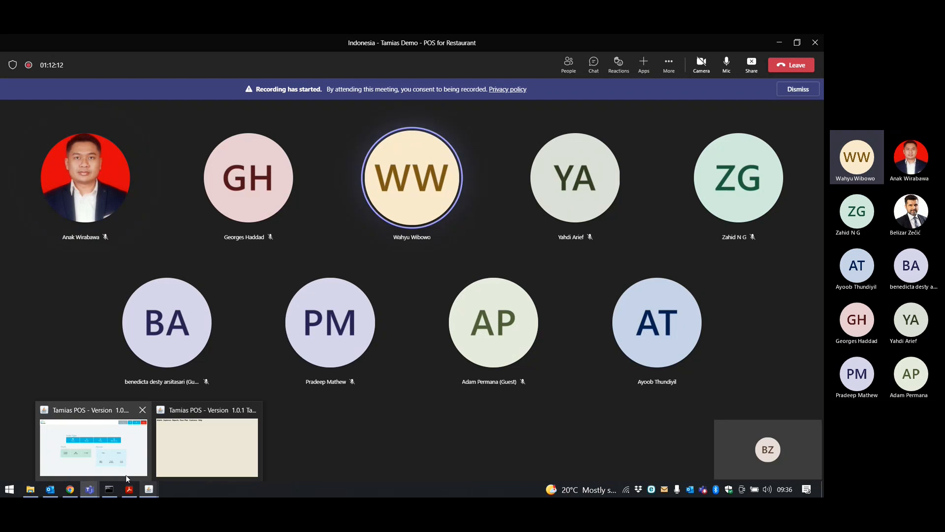
mouse_move(110, 472)
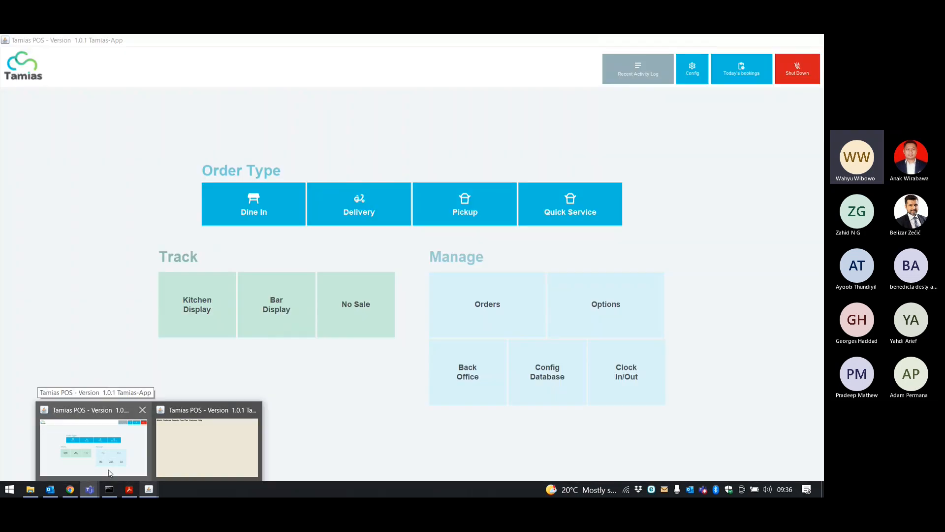
left_click(109, 472)
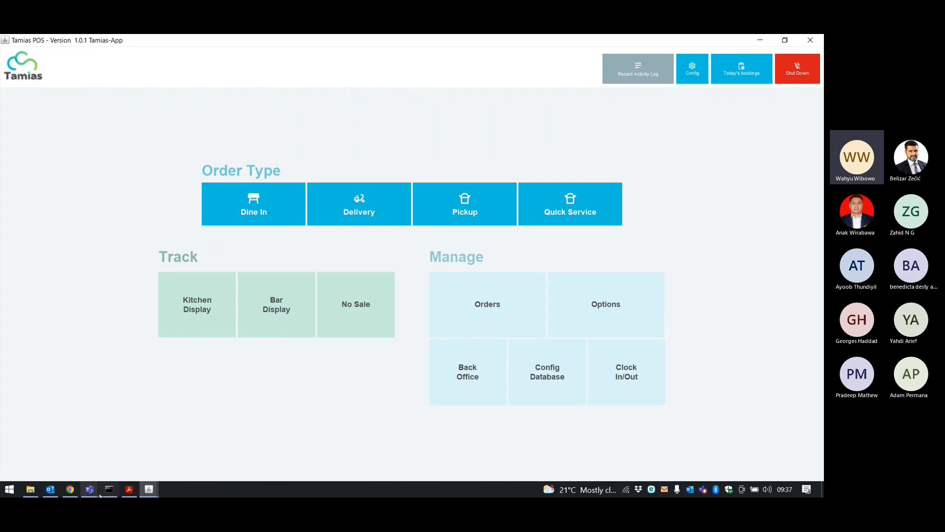
Return to the Teams meeting and stop sharing the screen.
mouse_move(91, 492)
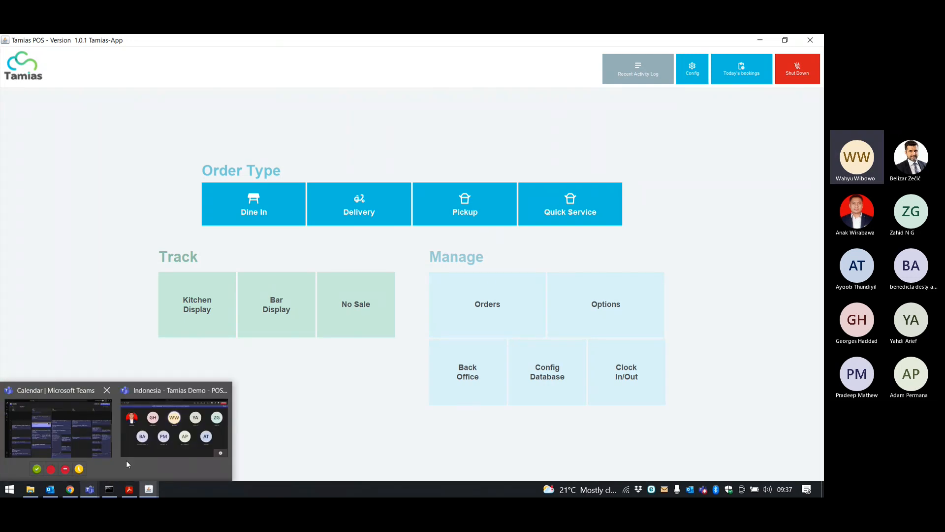
left_click(166, 435)
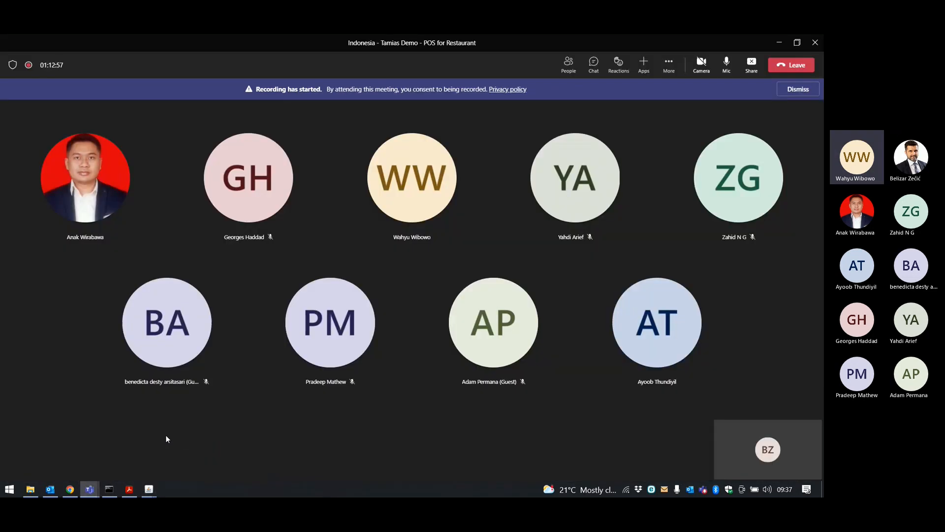
left_click(752, 64)
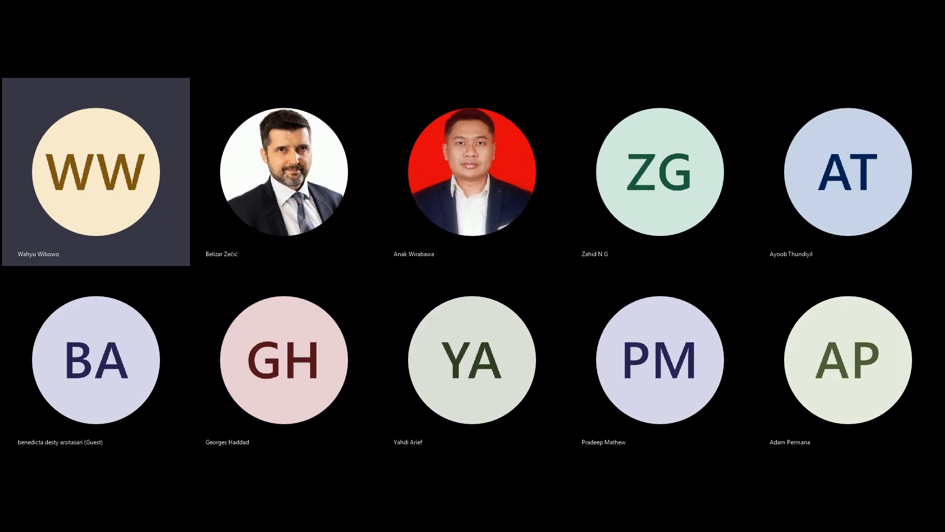